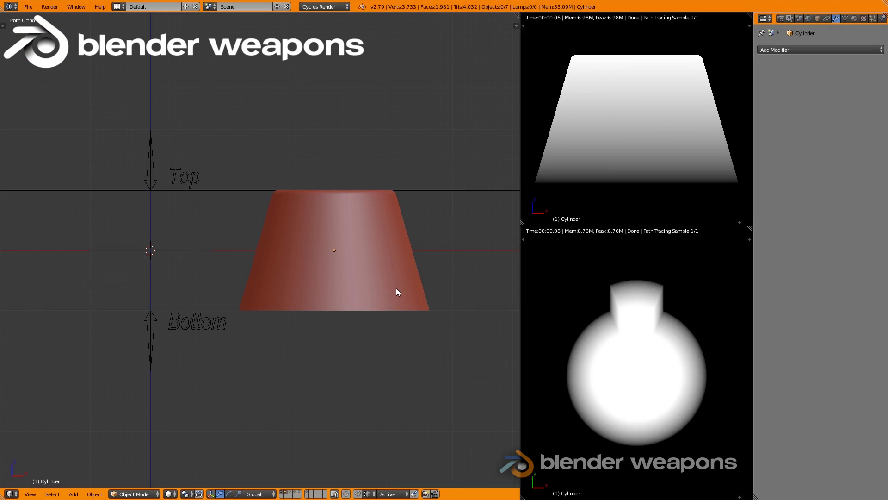
# Step: Move the top reference line up to sit just above the screw head
pyautogui.rightClick(204, 251)
pyautogui.press('g')
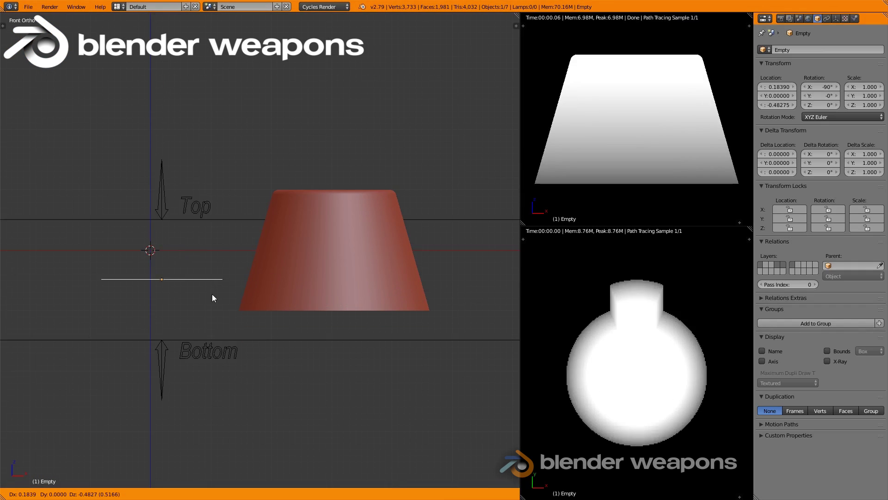
pyautogui.rightClick(220, 291)
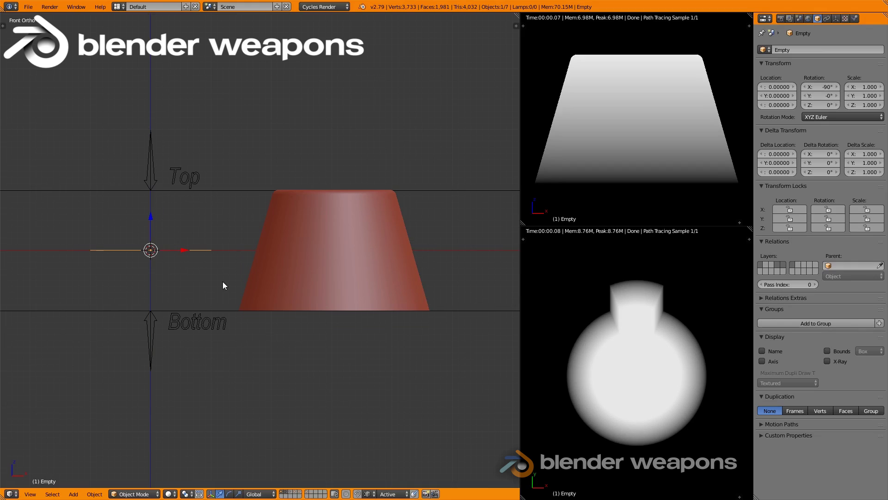
pyautogui.rightClick(224, 309)
pyautogui.press('g')
pyautogui.rightClick(265, 309)
pyautogui.rightClick(243, 191)
pyautogui.press('g')
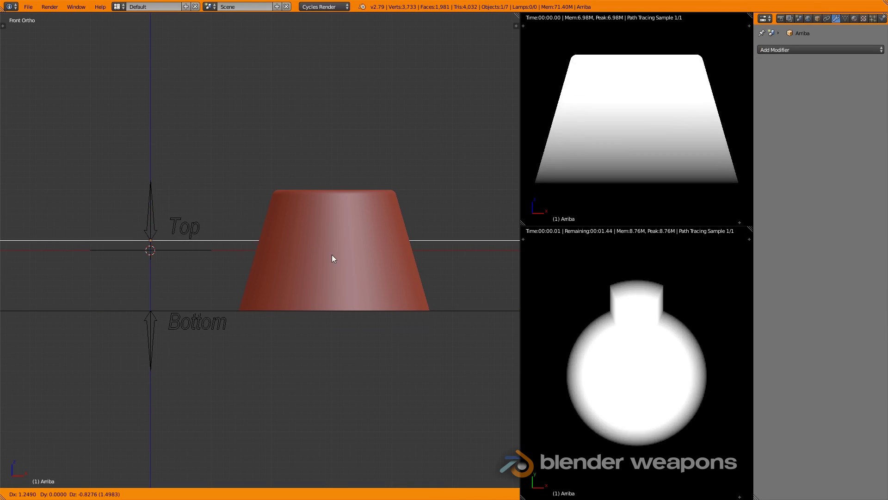
pyautogui.click(284, 165)
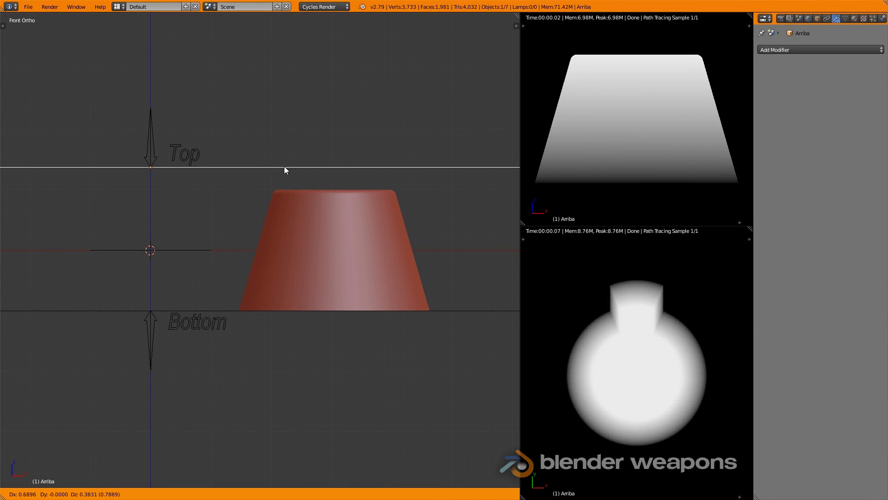
# Step: Add a cube mesh to the scene beside the screw head
pyautogui.hotkey('shift', 'a')
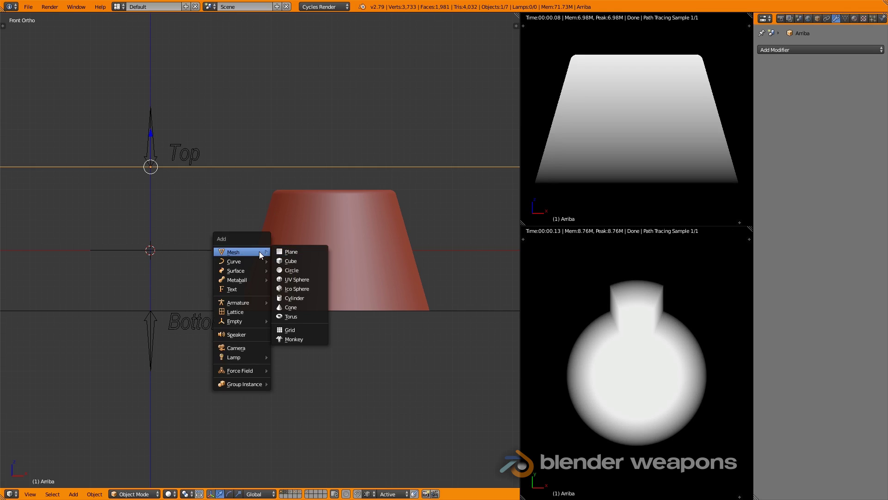
pyautogui.click(293, 264)
pyautogui.press('m')
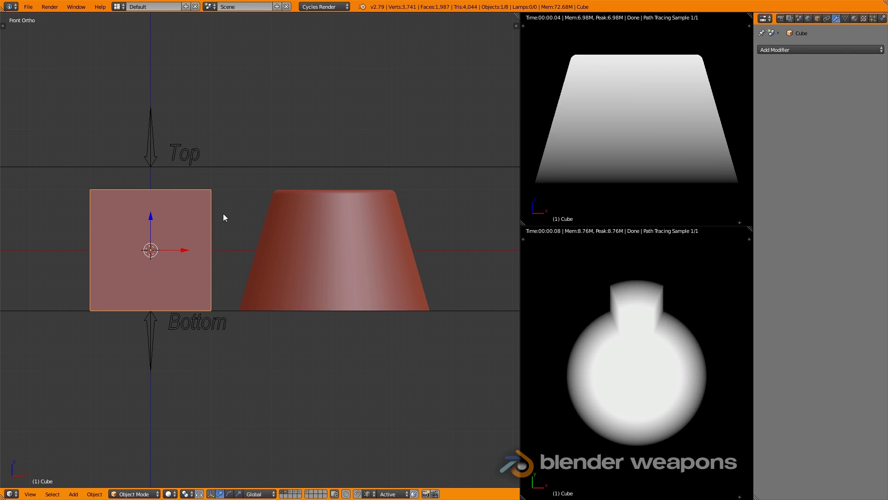
# Step: Assign the existing Gradient material to the new cube
pyautogui.click(855, 19)
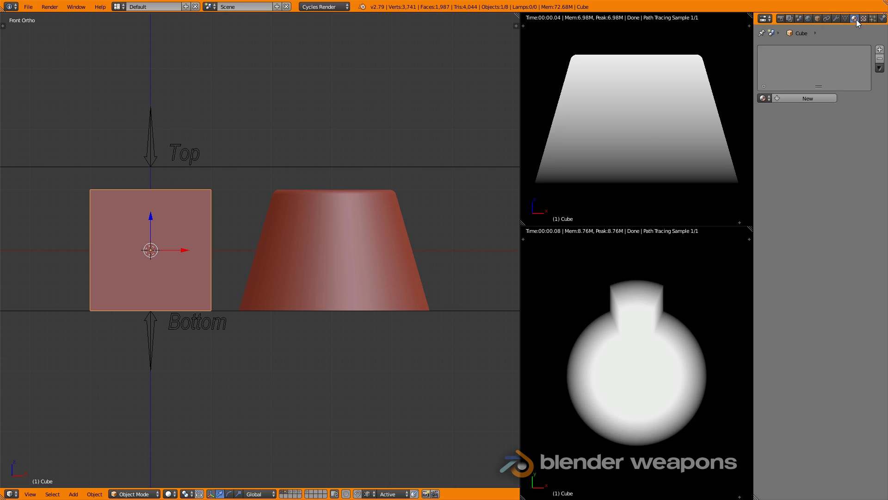
pyautogui.click(764, 98)
pyautogui.click(669, 113)
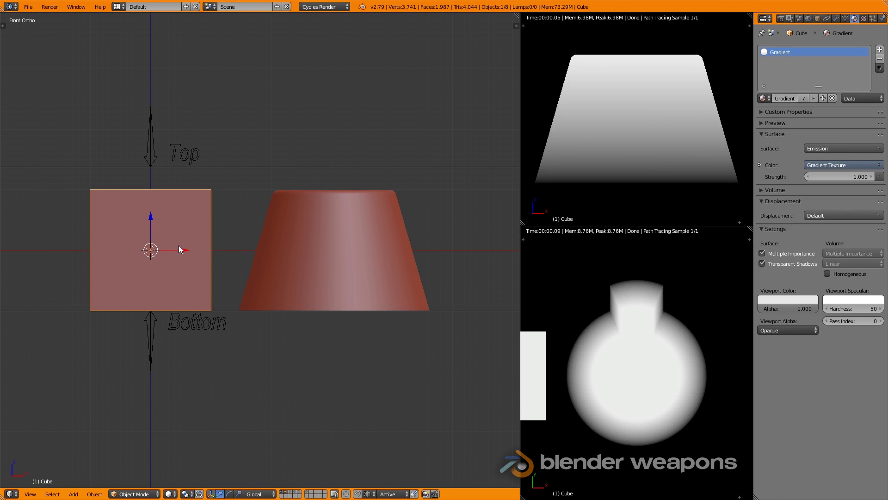
# Step: Move the cube onto the screw head, widen it along X and flatten it along Z
pyautogui.moveTo(180, 248); pyautogui.dragTo(377, 258)
pyautogui.press('s')
pyautogui.press('x')
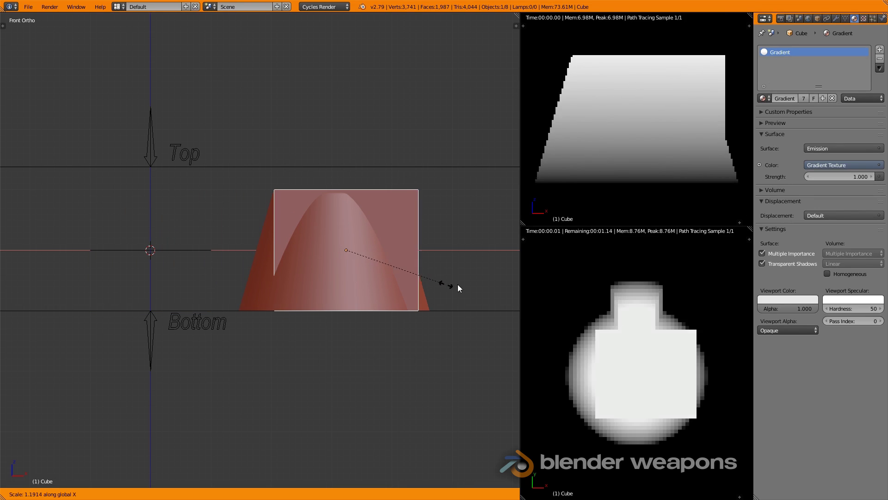
pyautogui.click(511, 306)
pyautogui.press('s')
pyautogui.press('z')
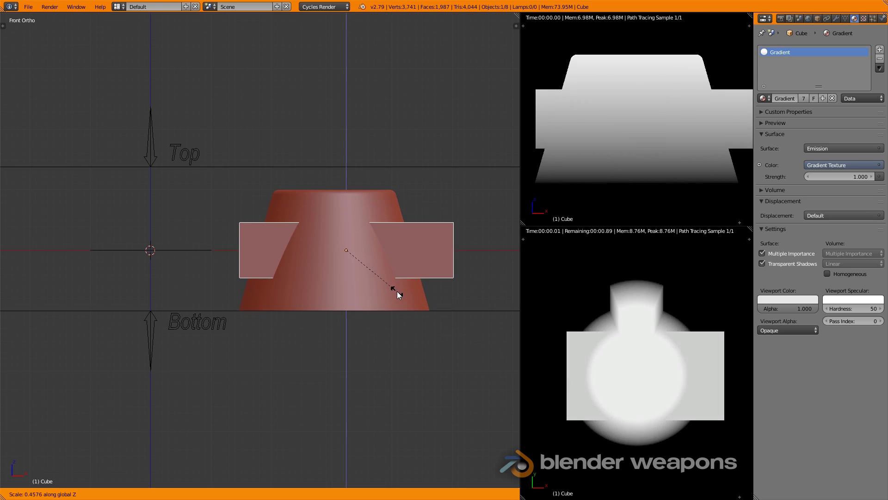
pyautogui.click(397, 292)
# Step: Lower the flat slab along Z to the screw head's base and enter Edit Mode
pyautogui.press('g')
pyautogui.press('z')
pyautogui.click(356, 257)
pyautogui.press('Tab')
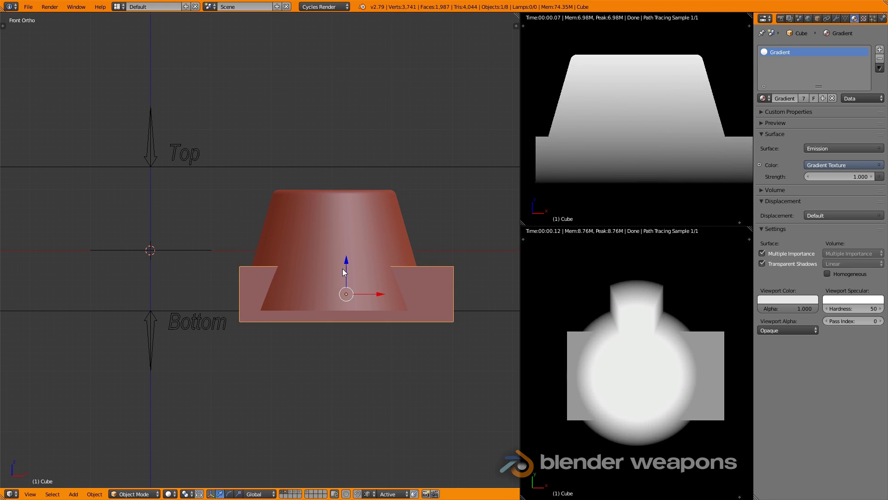
pyautogui.moveTo(356, 259); pyautogui.dragTo(291, 329, button='middle')
pyautogui.hotkey('ctrl', 'Tab')
# Step: Slide the slab's end face along the X axis
pyautogui.click(277, 337)
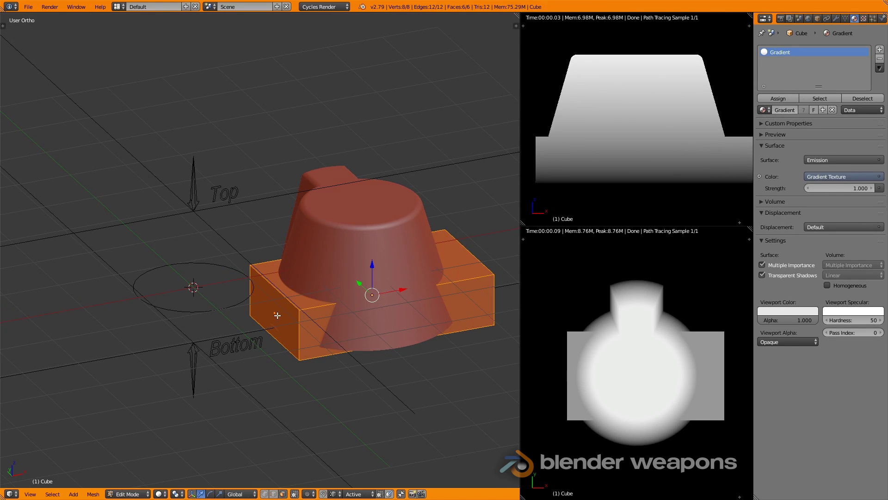
pyautogui.rightClick(278, 324)
pyautogui.press('g')
pyautogui.press('x')
pyautogui.click(238, 307)
pyautogui.moveTo(238, 307); pyautogui.dragTo(356, 273, button='middle')
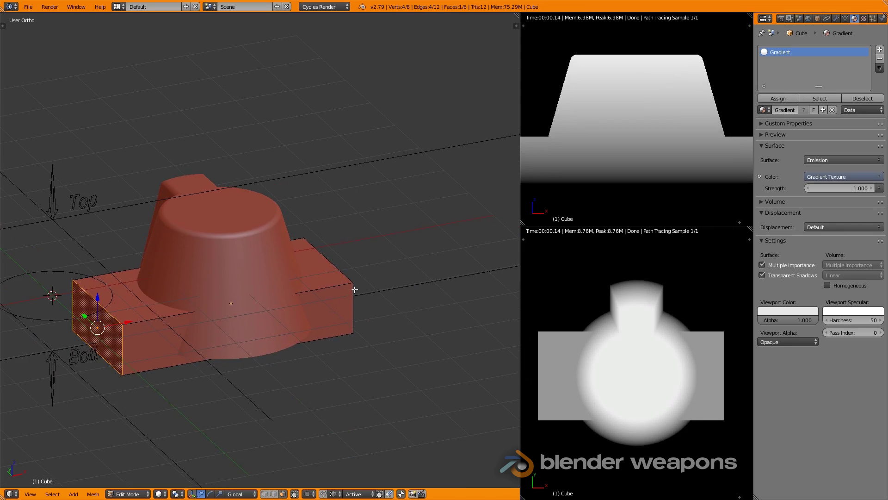
# Step: Raise the slab's top right corner along Z to form a slope
pyautogui.hotkey('ctrl', 'Tab')
pyautogui.click(347, 255)
pyautogui.rightClick(342, 280)
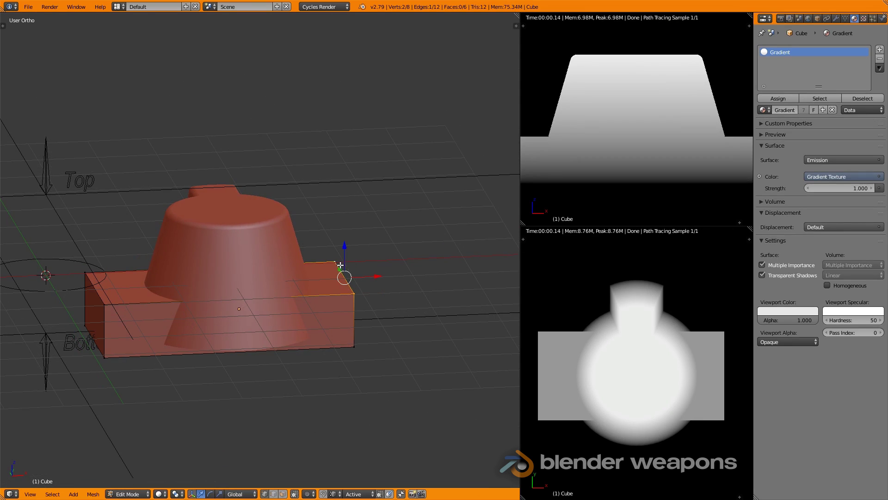
pyautogui.press('g')
pyautogui.press('z')
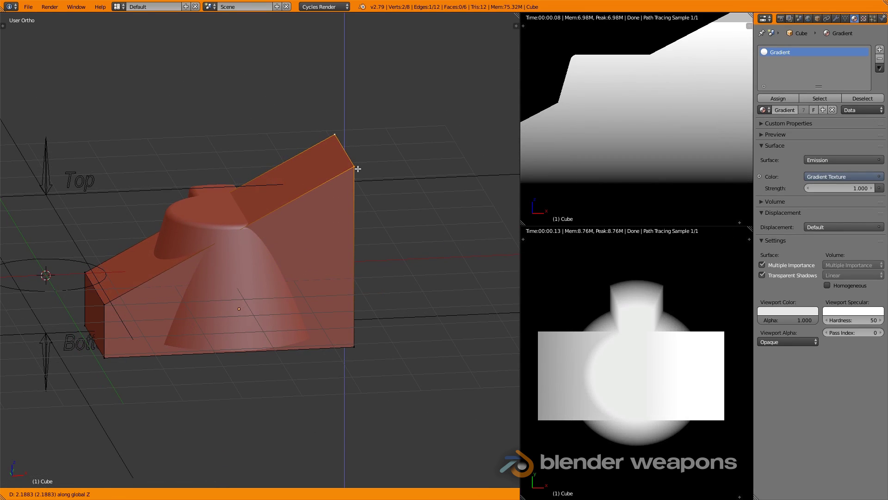
pyautogui.click(358, 168)
# Step: In top view, move the slab's sides inward along Y to narrow it, then exit Edit Mode
pyautogui.hotkey('ctrl', 'Tab')
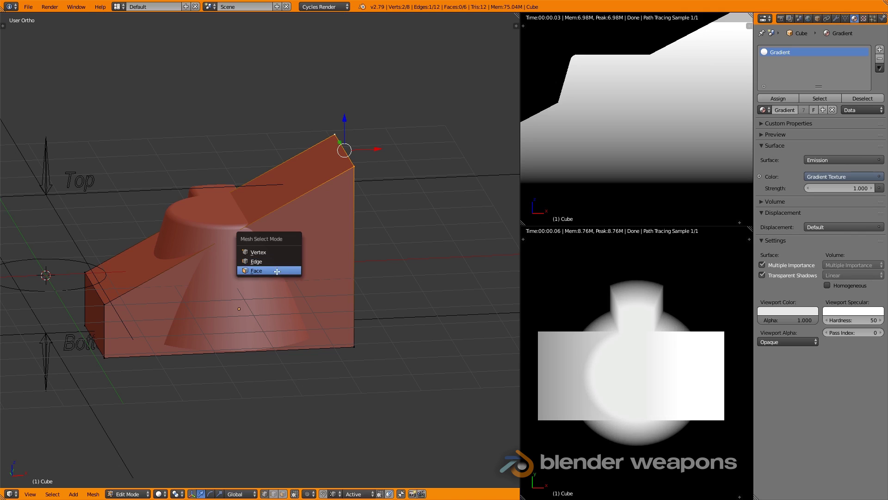
pyautogui.click(276, 271)
pyautogui.press('KP_7')
pyautogui.moveTo(228, 246); pyautogui.dragTo(228, 211)
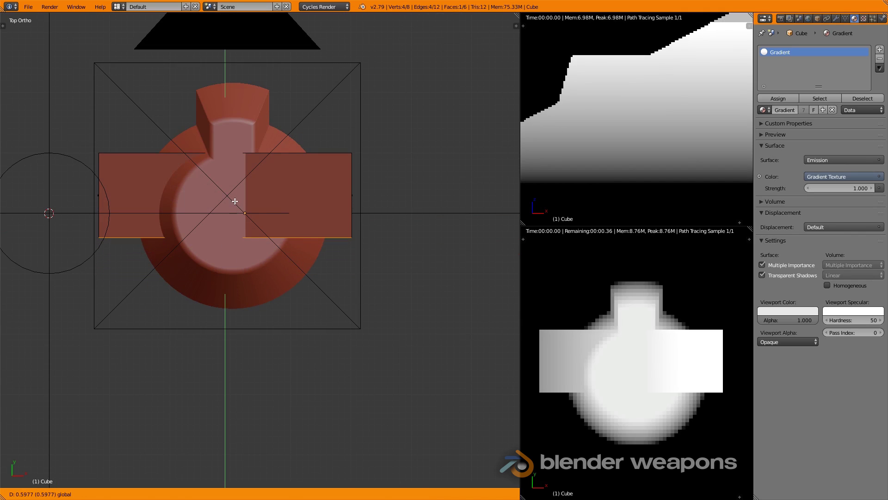
pyautogui.rightClick(225, 153)
pyautogui.press('g')
pyautogui.press('y')
pyautogui.click(224, 144)
pyautogui.press('Tab')
# Step: Inspect the ramp from several angles in rendered and solid shading
pyautogui.moveTo(225, 145); pyautogui.dragTo(238, 260, button='middle')
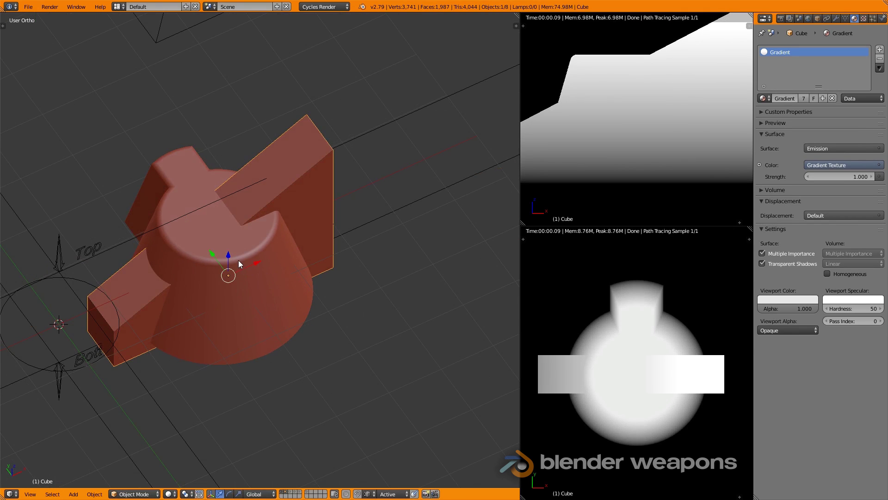
pyautogui.hotkey('shift', 'z')
pyautogui.hotkey('shift', 'z')
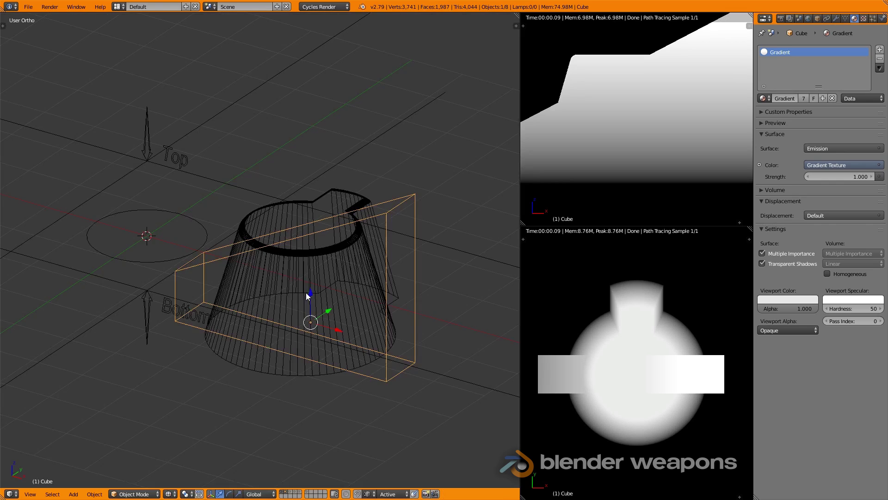
pyautogui.press('z')
pyautogui.moveTo(306, 296); pyautogui.dragTo(314, 297, button='middle')
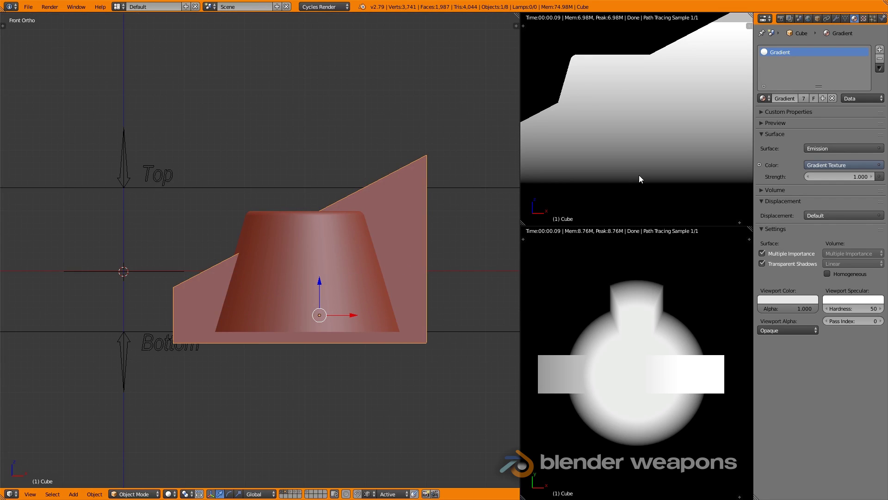
pyautogui.scroll(-2, 640, 176)
# Step: Reframe the view and select the gradient ramp
pyautogui.rightClick(178, 189)
pyautogui.keyDown('shift'); pyautogui.moveTo(336, 213); pyautogui.dragTo(292, 234, button='middle'); pyautogui.keyUp('shift')
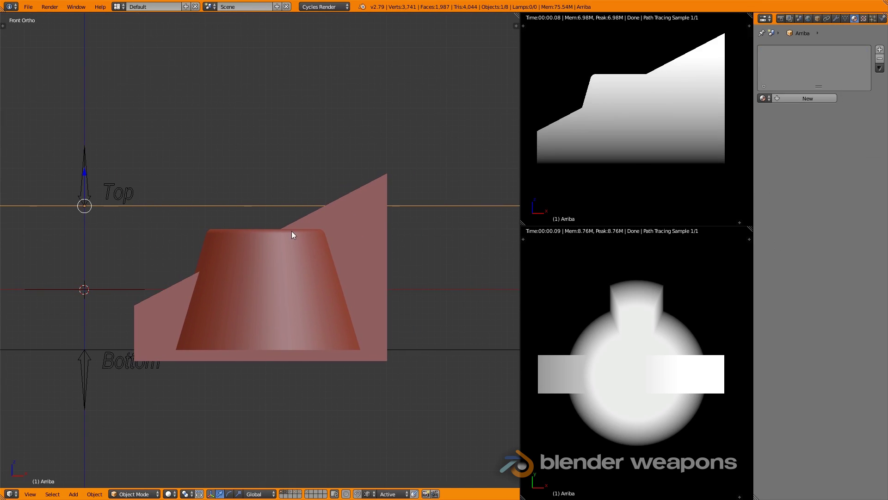
pyautogui.keyDown('shift'); pyautogui.moveTo(390, 222); pyautogui.dragTo(388, 184, button='middle'); pyautogui.keyUp('shift')
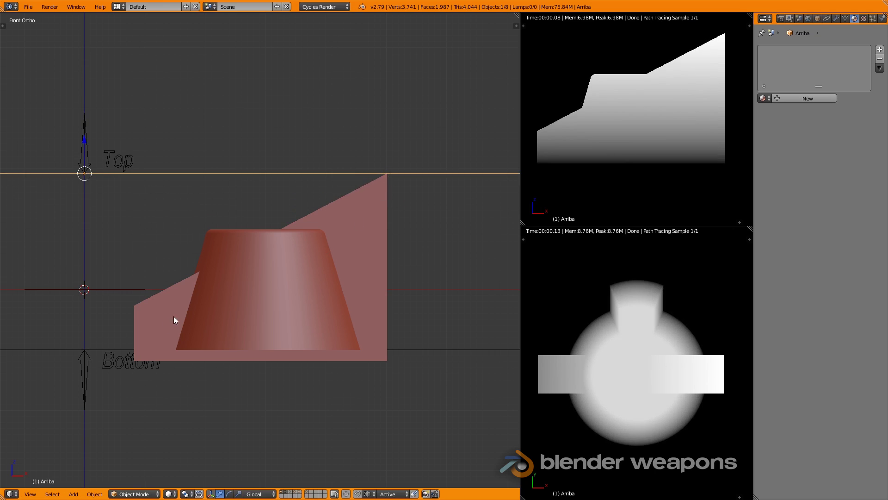
pyautogui.keyDown('shift'); pyautogui.moveTo(174, 317); pyautogui.dragTo(231, 275, button='middle'); pyautogui.keyUp('shift')
pyautogui.rightClick(213, 305)
pyautogui.rightClick(320, 270)
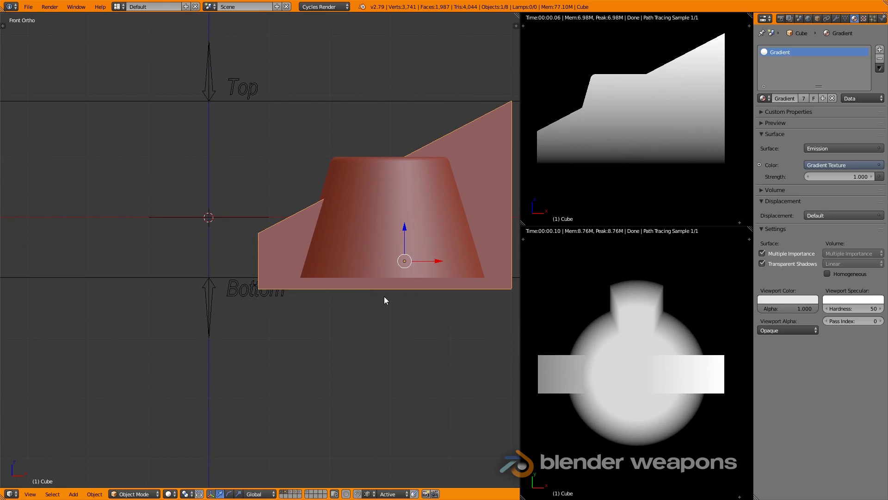
pyautogui.keyDown('shift'); pyautogui.moveTo(384, 296); pyautogui.dragTo(289, 308, button='middle'); pyautogui.keyUp('shift')
# Step: Loop-cut the ramp through its middle and lower its top right edge for a gentler slope
pyautogui.press('Tab')
pyautogui.hotkey('ctrl', 'r')
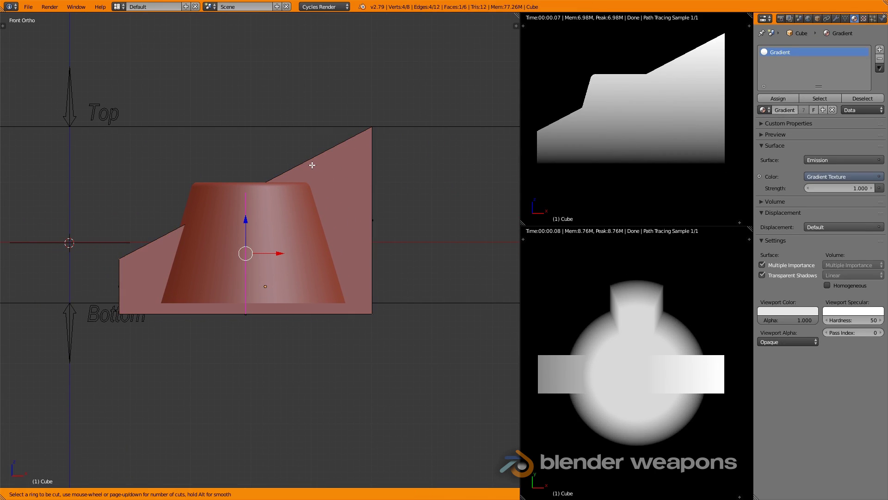
pyautogui.click(353, 156)
pyautogui.moveTo(381, 138); pyautogui.dragTo(375, 156, button='middle')
pyautogui.hotkey('ctrl', 'Tab')
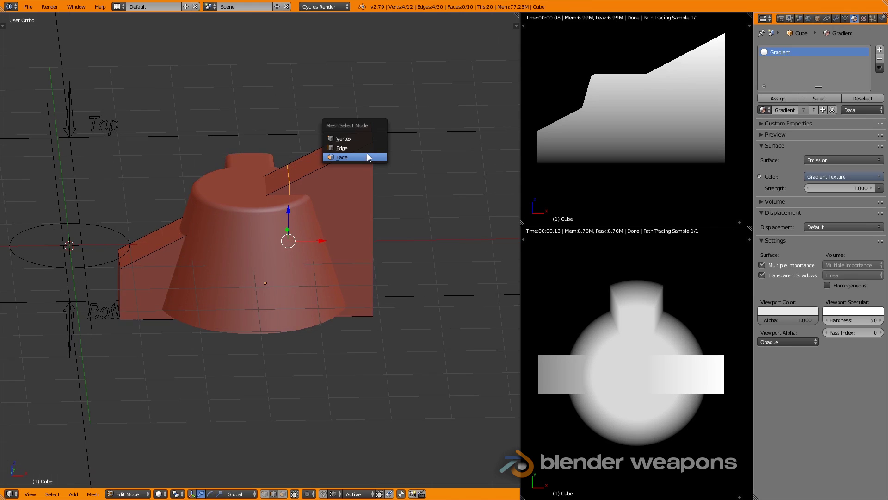
pyautogui.click(368, 148)
pyautogui.rightClick(372, 149)
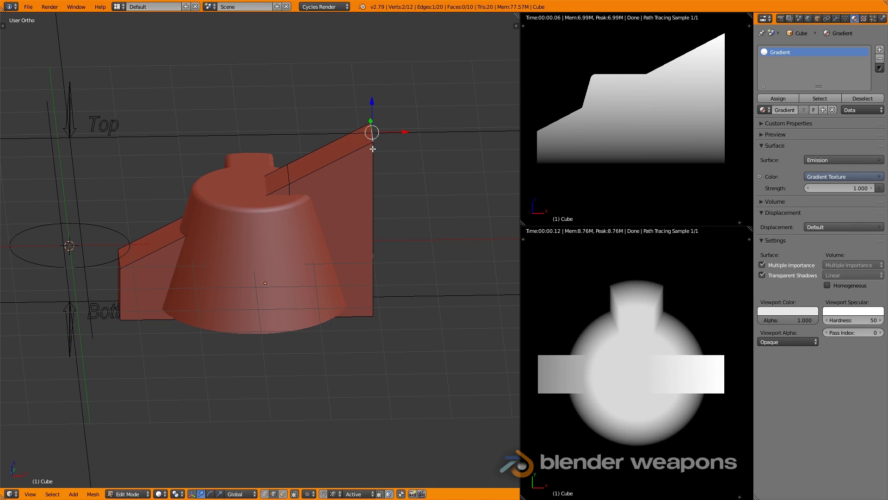
pyautogui.press('g')
pyautogui.press('z')
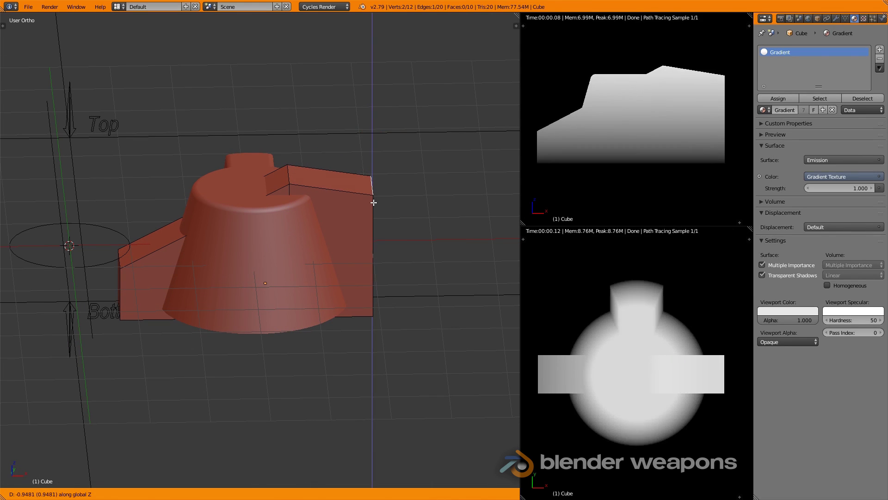
pyautogui.press('Return')
pyautogui.press('Tab')
# Step: Reposition the top reference line vertically and render the top-down height map with F12
pyautogui.rightClick(193, 134)
pyautogui.press('g')
pyautogui.press('z')
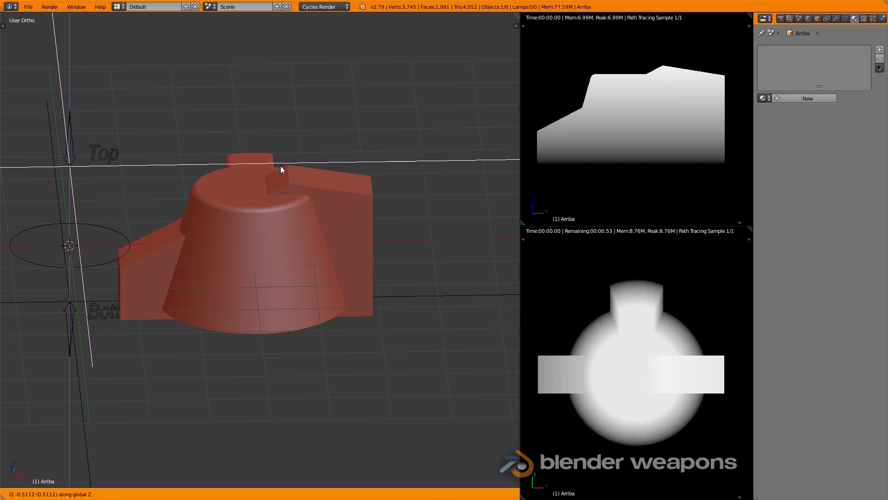
pyautogui.click(289, 165)
pyautogui.moveTo(290, 165)
pyautogui.mouseDown(button='middle')
pyautogui.moveTo(238, 176)
pyautogui.moveTo(266, 199)
pyautogui.moveTo(279, 237)
pyautogui.moveTo(268, 276)
pyautogui.mouseUp(button='middle')
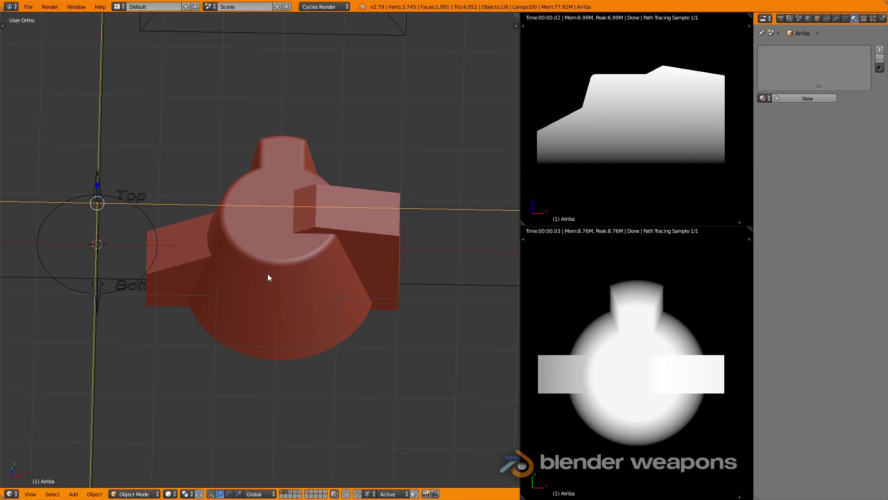
pyautogui.press('F12')
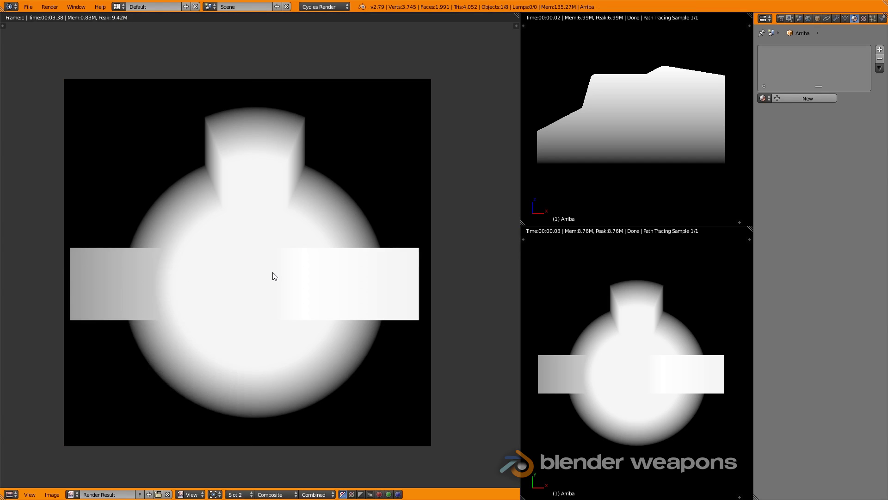
# Step: Save the render as 1.exr in the T2.Heigh map folder and go back to the 3D view
pyautogui.press('F3')
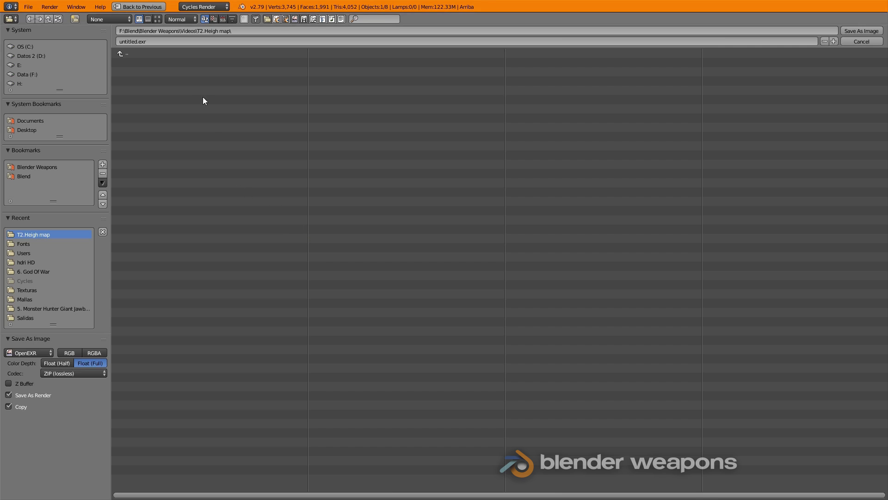
pyautogui.click(170, 43)
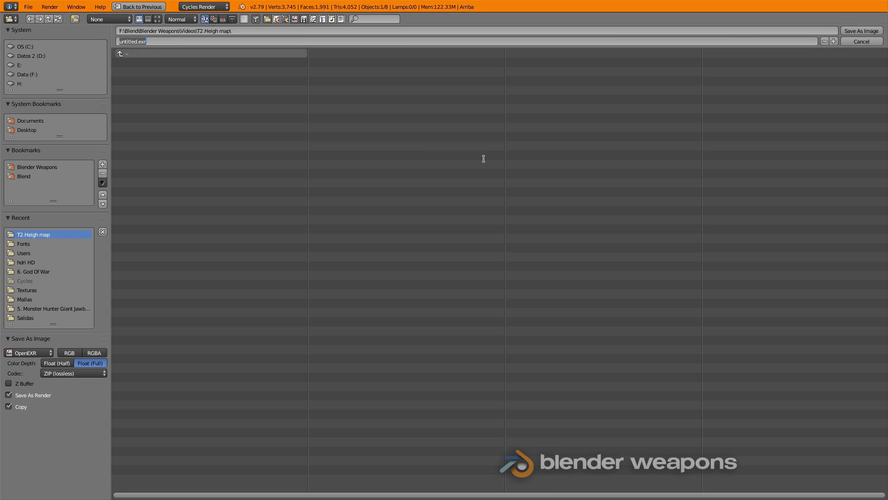
pyautogui.write('1')
pyautogui.press('Return')
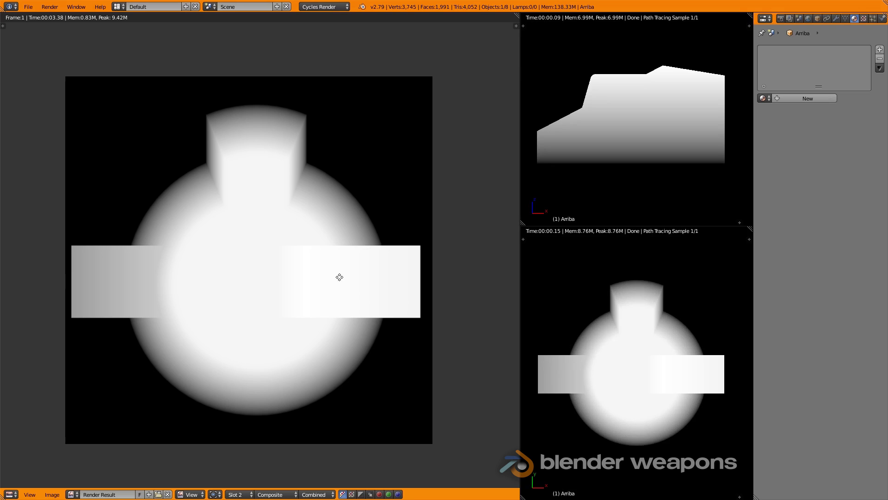
pyautogui.hotkey('shift', 'F5')
# Step: Switch to scene layer 2 and frame its plane and sphere
pyautogui.moveTo(323, 287)
pyautogui.mouseDown(button='middle')
pyautogui.moveTo(348, 284)
pyautogui.moveTo(311, 303)
pyautogui.mouseUp(button='middle')
pyautogui.press('z')
pyautogui.press('z')
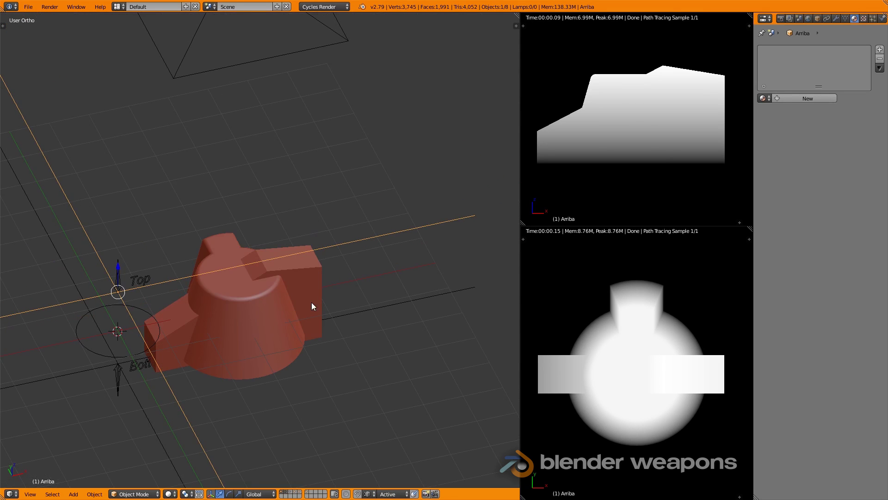
pyautogui.press('2')
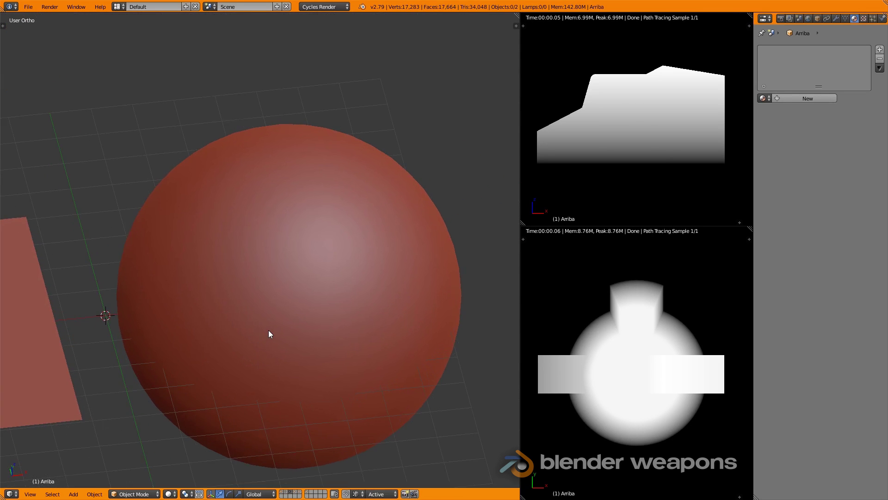
pyautogui.scroll(-1, 268, 330)
pyautogui.keyDown('shift'); pyautogui.moveTo(157, 335); pyautogui.dragTo(210, 331, button='middle'); pyautogui.keyUp('shift')
pyautogui.scroll(-1, 210, 331)
pyautogui.keyDown('shift'); pyautogui.moveTo(243, 306); pyautogui.dragTo(276, 308, button='middle'); pyautogui.keyUp('shift')
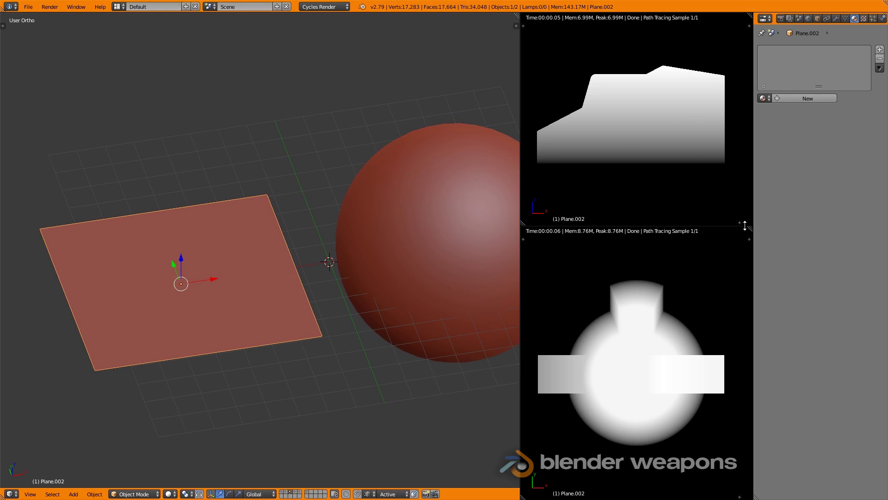
# Step: Merge away the render preview panes so the 3D view fills the window
pyautogui.moveTo(750, 230); pyautogui.dragTo(647, 139)
pyautogui.moveTo(518, 15); pyautogui.dragTo(575, 33)
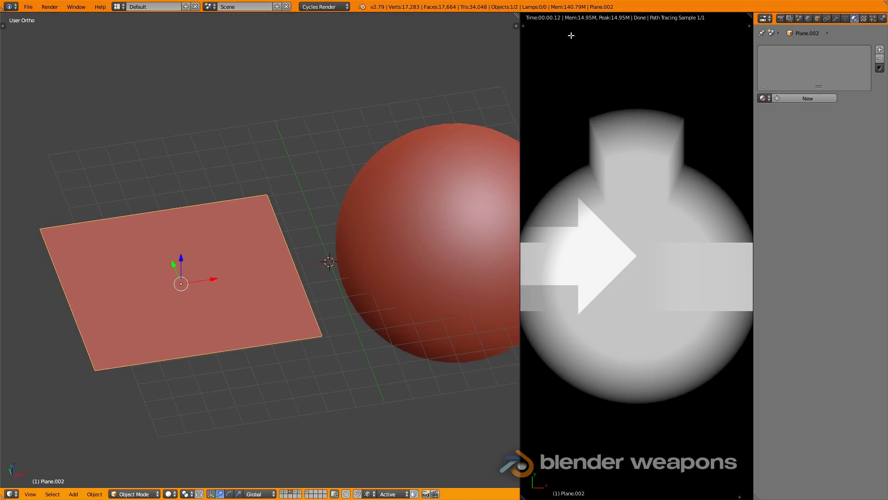
pyautogui.scroll(-3, 360, 326)
# Step: Put the plane into Sculpt Mode with a 106 px brush radius
pyautogui.press('t')
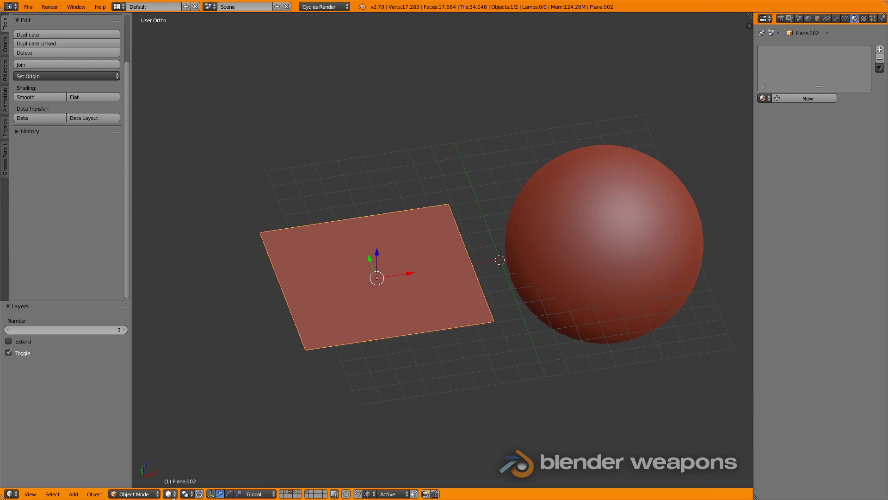
pyautogui.click(139, 493)
pyautogui.click(151, 453)
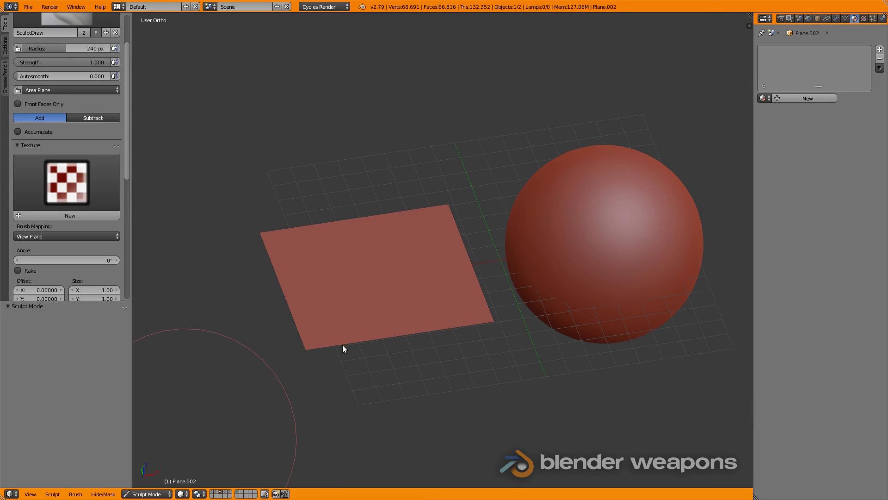
pyautogui.press('f')
pyautogui.click(376, 291)
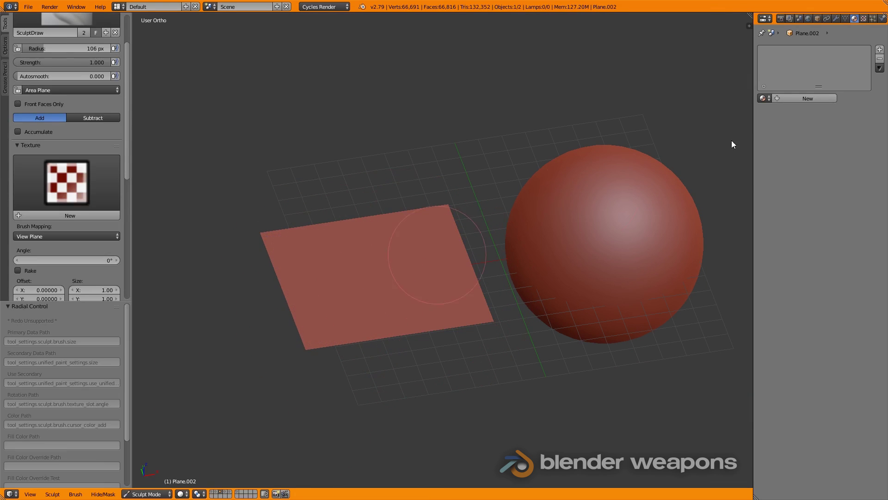
# Step: Give the sculpt brush a new texture using the 1.exr image and set its radius to 92 px
pyautogui.click(863, 19)
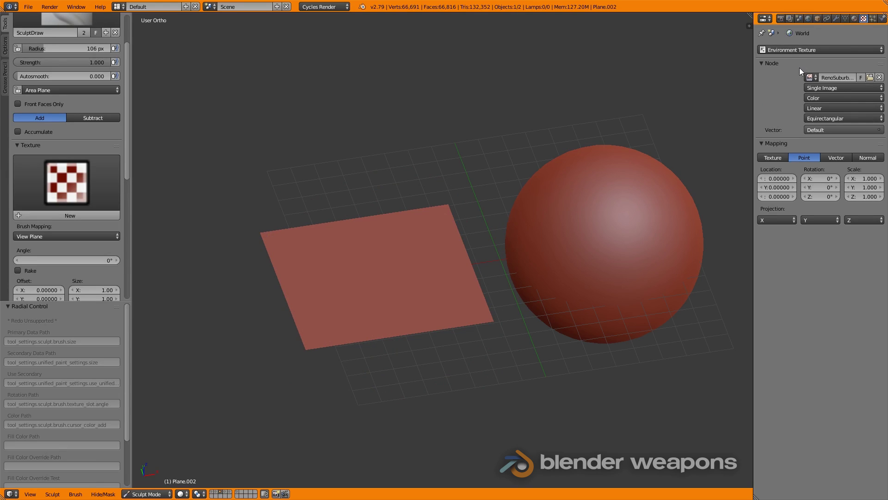
pyautogui.click(792, 49)
pyautogui.click(779, 90)
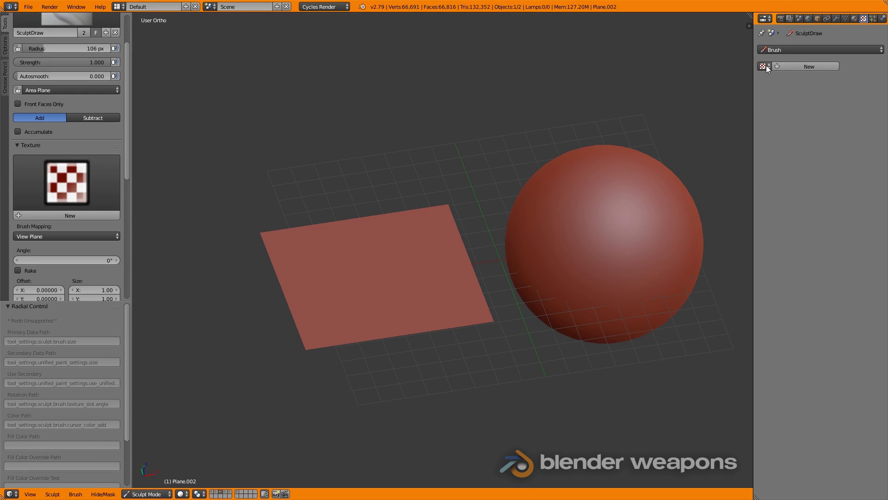
pyautogui.click(786, 66)
pyautogui.click(832, 191)
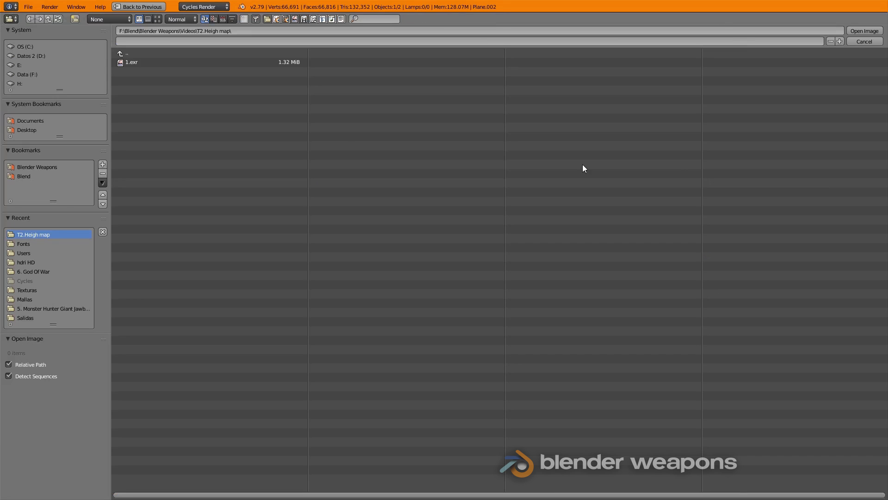
pyautogui.doubleClick(135, 61)
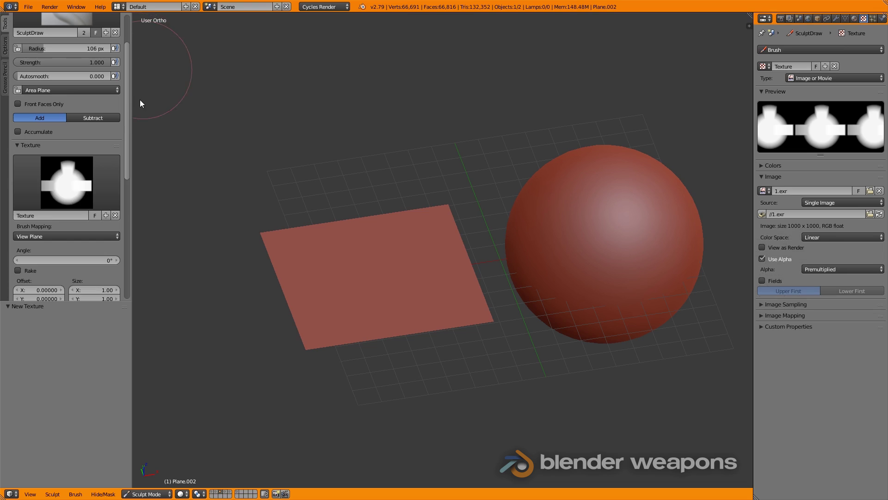
pyautogui.press('f')
pyautogui.click(371, 251)
pyautogui.scroll(3, 62, 101)
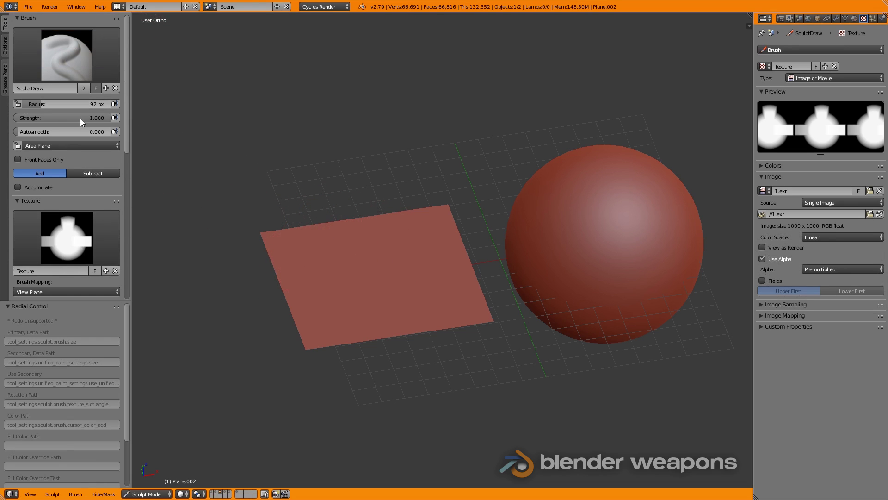
# Step: From top view, stamp three trial screw-head impressions onto the plane
pyautogui.press('KP_7')
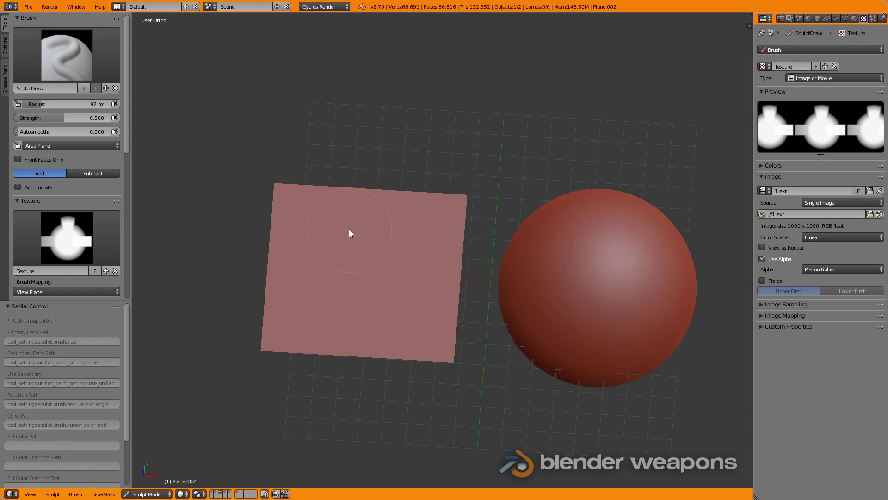
pyautogui.scroll(3, 349, 228)
pyautogui.moveTo(273, 214)
pyautogui.mouseDown()
pyautogui.moveTo(340, 248)
pyautogui.moveTo(429, 185)
pyautogui.moveTo(417, 203)
pyautogui.mouseUp()
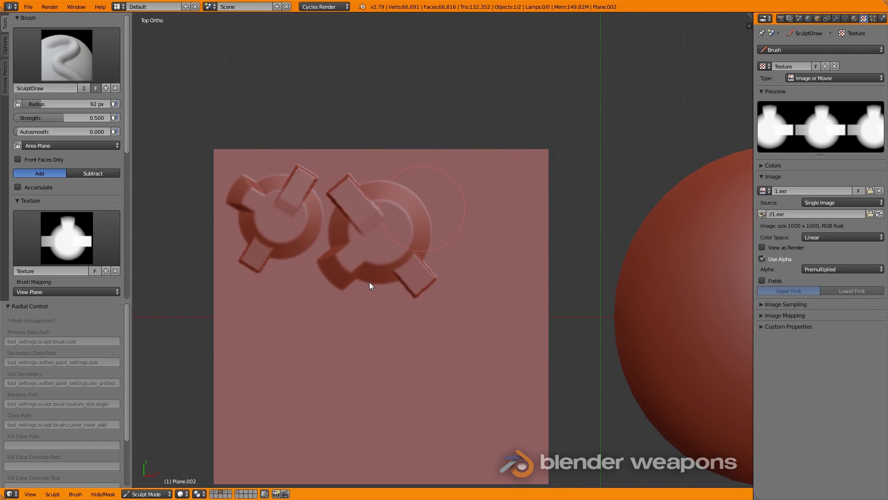
pyautogui.keyDown('shift'); pyautogui.moveTo(369, 282); pyautogui.dragTo(401, 268, button='middle'); pyautogui.keyUp('shift')
pyautogui.moveTo(422, 299); pyautogui.dragTo(444, 287)
pyautogui.scroll(-3, 509, 264)
pyautogui.moveTo(524, 259)
pyautogui.mouseDown(button='middle')
pyautogui.moveTo(481, 146)
pyautogui.moveTo(468, 160)
pyautogui.mouseUp(button='middle')
# Step: Stamp two more trial screw heads, one rotated, checking the relief in perspective
pyautogui.press('KP_7')
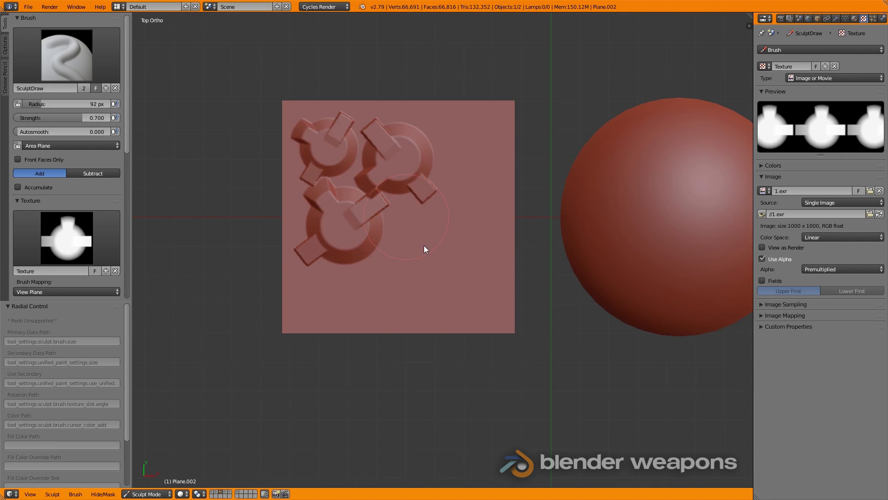
pyautogui.scroll(3, 424, 248)
pyautogui.moveTo(409, 238); pyautogui.dragTo(454, 276)
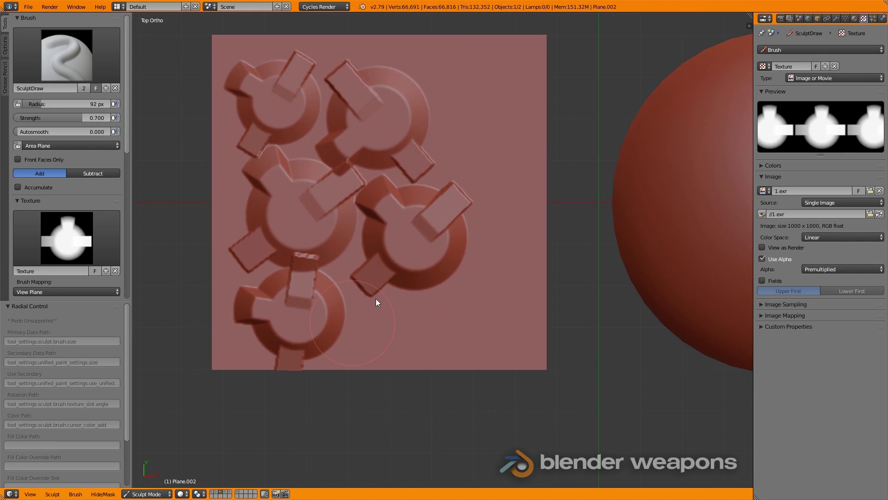
pyautogui.scroll(-3, 375, 298)
pyautogui.moveTo(375, 298)
pyautogui.mouseDown(button='middle')
pyautogui.moveTo(328, 209)
pyautogui.moveTo(388, 192)
pyautogui.mouseUp(button='middle')
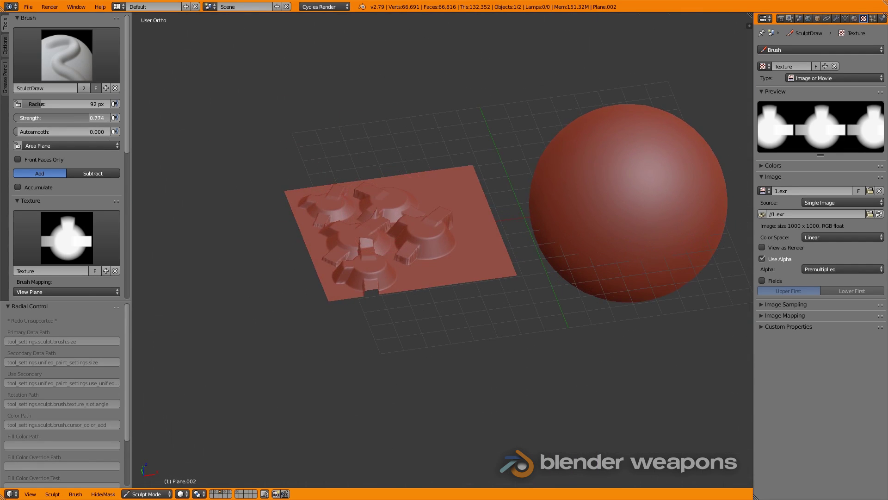
pyautogui.press('KP_7')
pyautogui.scroll(5, 411, 237)
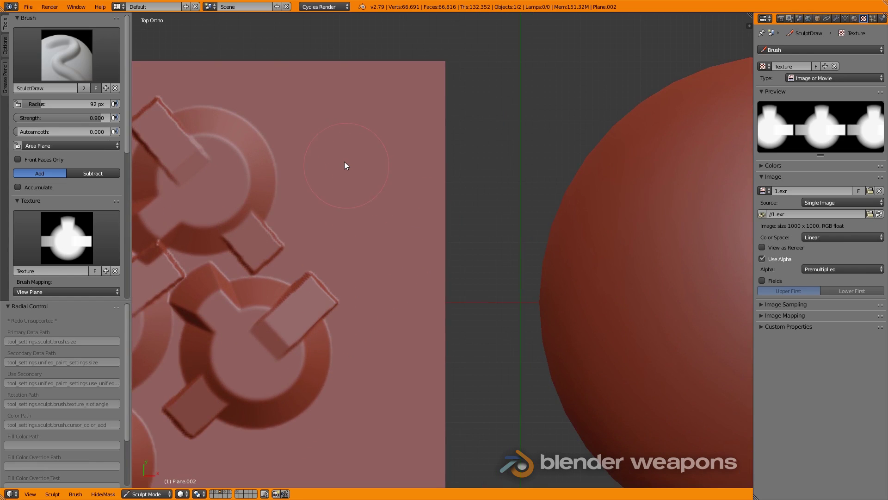
pyautogui.moveTo(408, 251); pyautogui.dragTo(449, 198)
pyautogui.scroll(-4, 448, 198)
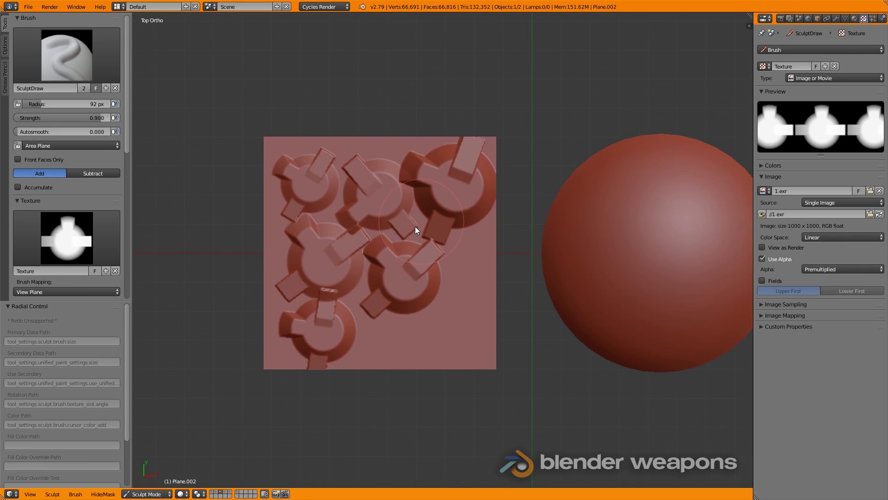
# Step: Undo the extra stamps and emboss one large screw-head relief across the plane
pyautogui.hotkey('ctrl', 'z')
pyautogui.hotkey('ctrl', 'z')
pyautogui.hotkey('ctrl', 'z')
pyautogui.moveTo(381, 252)
pyautogui.mouseDown()
pyautogui.moveTo(515, 331)
pyautogui.moveTo(466, 320)
pyautogui.mouseUp()
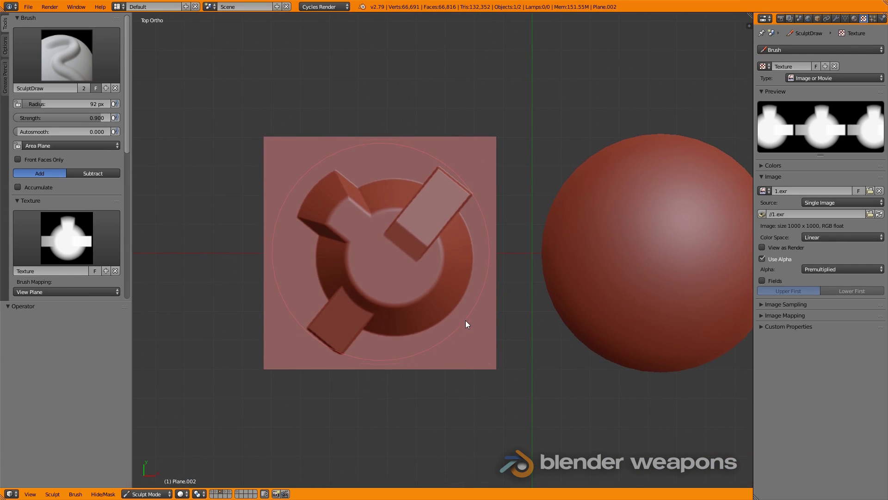
pyautogui.moveTo(465, 320)
pyautogui.mouseDown(button='middle')
pyautogui.moveTo(345, 239)
pyautogui.moveTo(424, 260)
pyautogui.moveTo(370, 239)
pyautogui.moveTo(373, 291)
pyautogui.mouseUp(button='middle')
# Step: Select the sphere, switch it into Sculpt Mode and view it from the front
pyautogui.press('Tab')
pyautogui.press('Tab')
pyautogui.rightClick(377, 294)
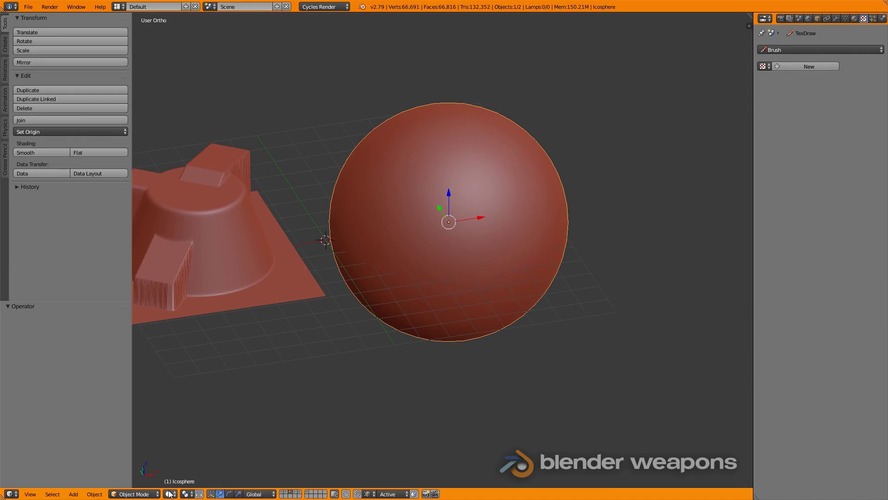
pyautogui.click(170, 494)
pyautogui.click(139, 494)
pyautogui.click(140, 462)
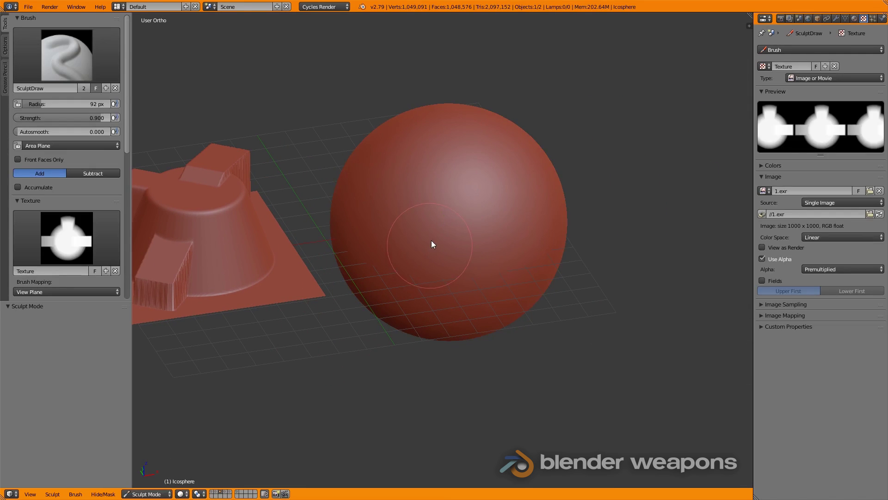
pyautogui.moveTo(431, 240); pyautogui.dragTo(398, 199, button='middle')
pyautogui.press('KP_1')
# Step: Stamp several cross-shaped screw heads onto the sphere, orbiting between stamps and undoing the last one
pyautogui.moveTo(409, 251); pyautogui.dragTo(476, 292)
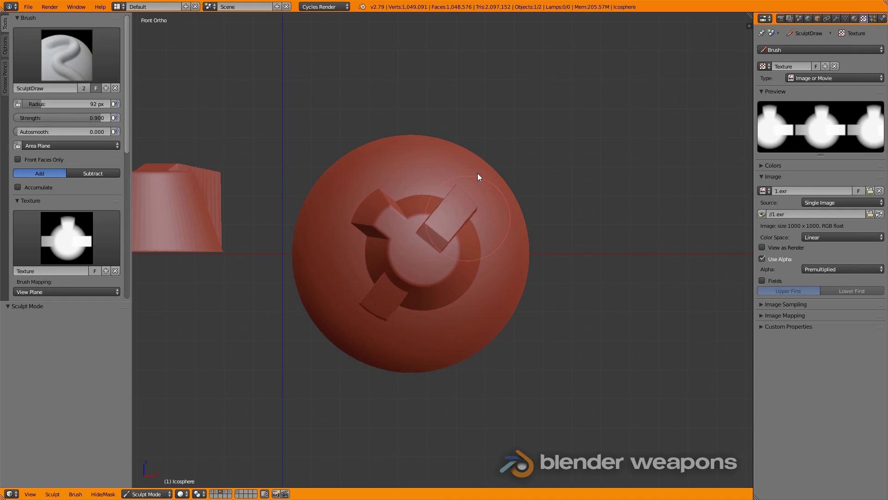
pyautogui.moveTo(477, 174); pyautogui.dragTo(425, 251, button='middle')
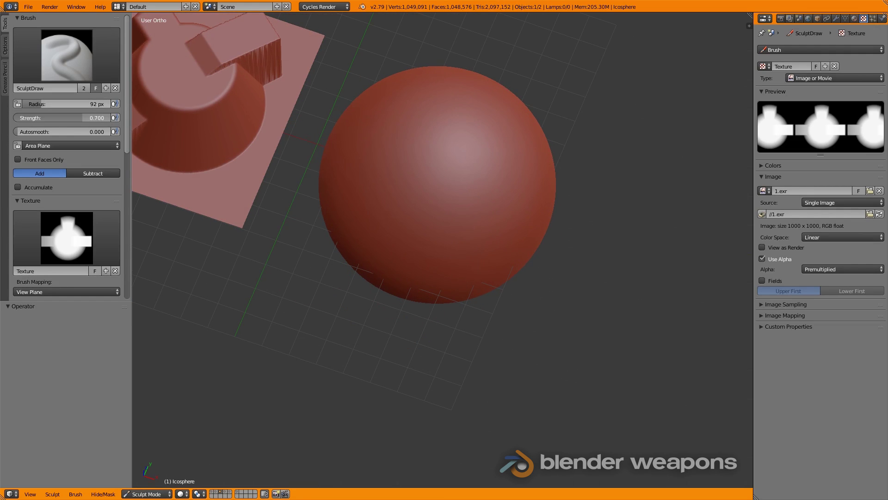
pyautogui.press('KP_1')
pyautogui.moveTo(444, 269)
pyautogui.mouseDown(button='middle')
pyautogui.moveTo(365, 229)
pyautogui.moveTo(418, 214)
pyautogui.moveTo(403, 200)
pyautogui.mouseUp(button='middle')
pyautogui.moveTo(494, 204); pyautogui.dragTo(547, 279)
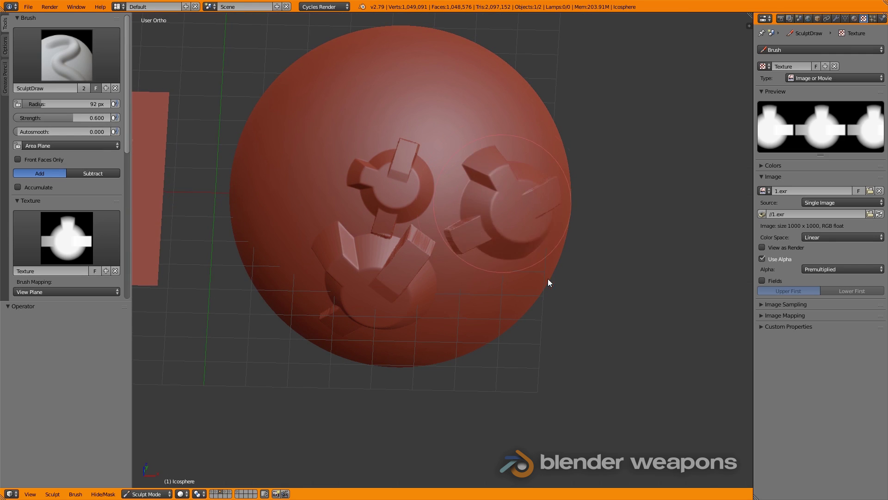
pyautogui.moveTo(547, 279)
pyautogui.mouseDown(button='middle')
pyautogui.moveTo(440, 215)
pyautogui.moveTo(471, 229)
pyautogui.moveTo(495, 225)
pyautogui.mouseUp(button='middle')
pyautogui.moveTo(495, 225); pyautogui.dragTo(506, 252)
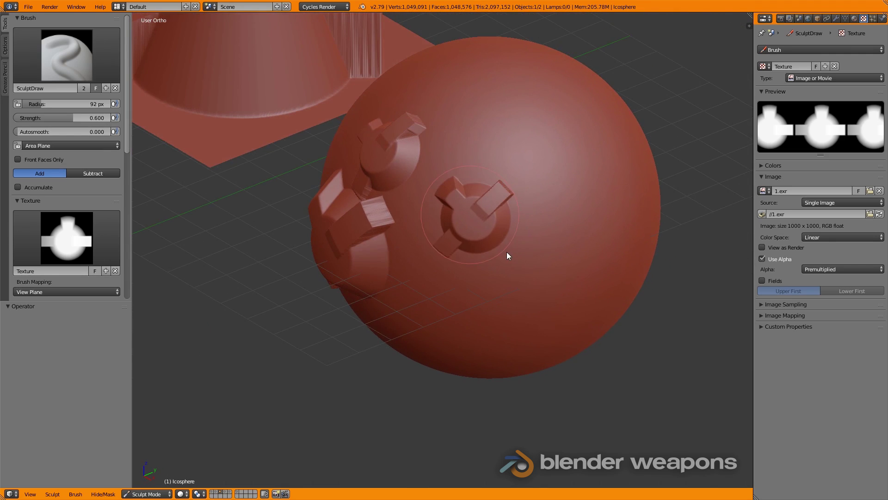
pyautogui.moveTo(507, 251); pyautogui.dragTo(482, 145, button='middle')
pyautogui.moveTo(482, 145); pyautogui.dragTo(537, 185)
pyautogui.moveTo(537, 184)
pyautogui.mouseDown(button='middle')
pyautogui.moveTo(563, 152)
pyautogui.moveTo(501, 162)
pyautogui.mouseUp(button='middle')
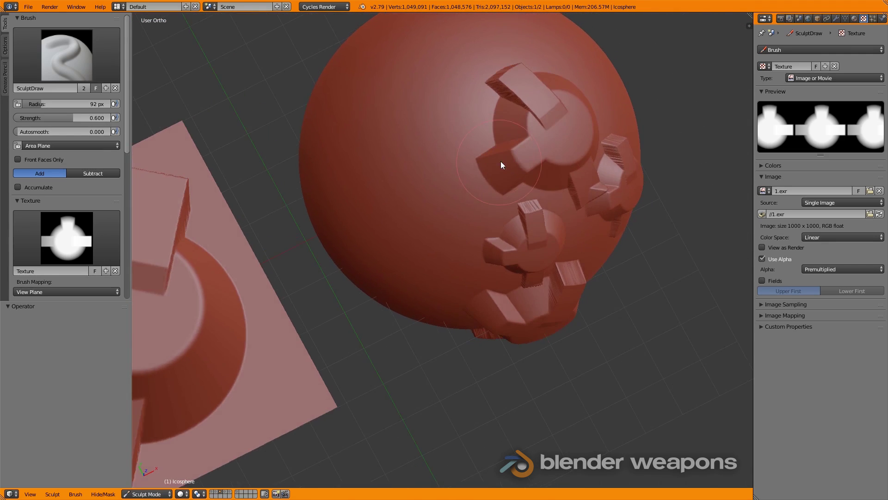
pyautogui.moveTo(501, 162); pyautogui.dragTo(466, 244)
pyautogui.hotkey('ctrl', 'z')
# Step: Orbit around the sphere stamping more crosses near its top, centre and remaining sides
pyautogui.moveTo(488, 196)
pyautogui.mouseDown(button='middle')
pyautogui.moveTo(510, 210)
pyautogui.moveTo(572, 151)
pyautogui.moveTo(328, 265)
pyautogui.mouseUp(button='middle')
pyautogui.moveTo(328, 266); pyautogui.dragTo(435, 298)
pyautogui.moveTo(434, 298)
pyautogui.mouseDown(button='middle')
pyautogui.moveTo(461, 261)
pyautogui.moveTo(484, 136)
pyautogui.moveTo(448, 135)
pyautogui.mouseUp(button='middle')
pyautogui.moveTo(448, 135); pyautogui.dragTo(403, 193)
pyautogui.moveTo(403, 193); pyautogui.dragTo(461, 185, button='middle')
pyautogui.moveTo(439, 139); pyautogui.dragTo(390, 179)
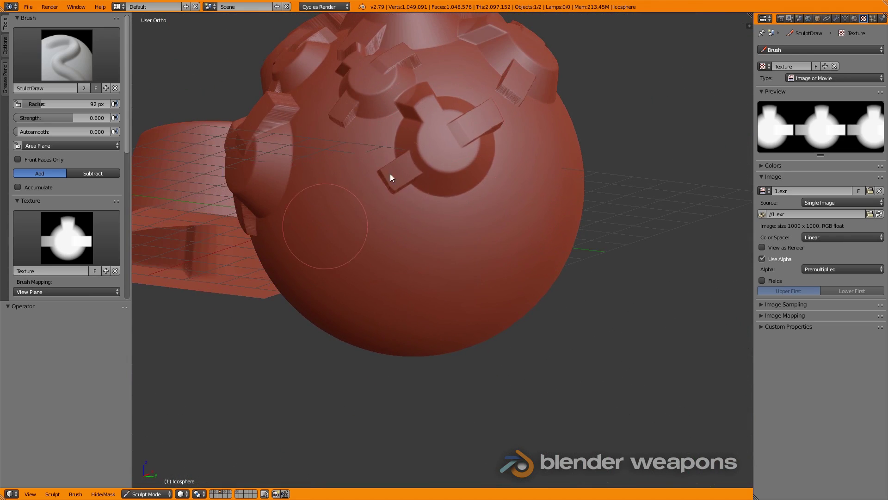
pyautogui.moveTo(390, 179)
pyautogui.mouseDown(button='middle')
pyautogui.moveTo(437, 226)
pyautogui.moveTo(458, 179)
pyautogui.mouseUp(button='middle')
pyautogui.moveTo(456, 114); pyautogui.dragTo(457, 204)
pyautogui.moveTo(457, 203)
pyautogui.mouseDown(button='middle')
pyautogui.moveTo(461, 165)
pyautogui.moveTo(479, 201)
pyautogui.moveTo(480, 270)
pyautogui.mouseUp(button='middle')
pyautogui.moveTo(480, 271); pyautogui.dragTo(451, 221)
pyautogui.moveTo(451, 224)
pyautogui.mouseDown(button='middle')
pyautogui.moveTo(457, 261)
pyautogui.moveTo(626, 188)
pyautogui.moveTo(670, 187)
pyautogui.moveTo(620, 204)
pyautogui.moveTo(415, 223)
pyautogui.moveTo(440, 222)
pyautogui.mouseUp(button='middle')
pyautogui.scroll(-5, 503, 256)
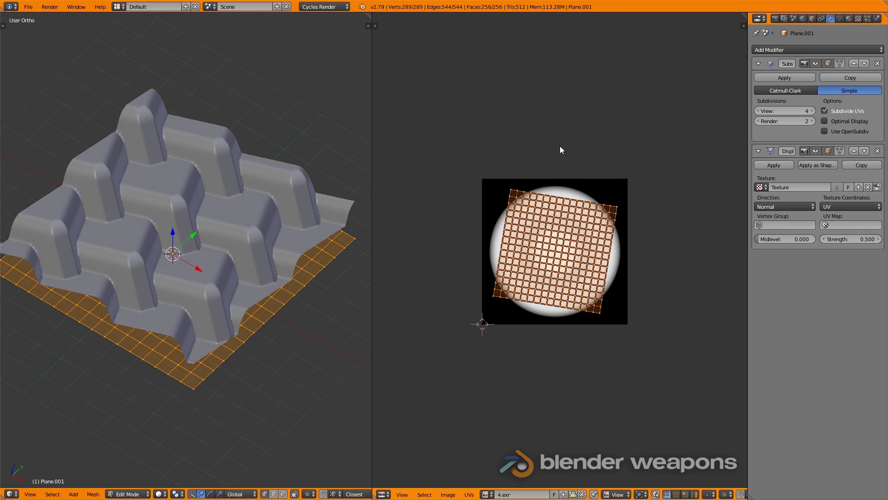
# Step: Rotate, scale and rotate again the plane's UV grid over the height image
pyautogui.press('r')
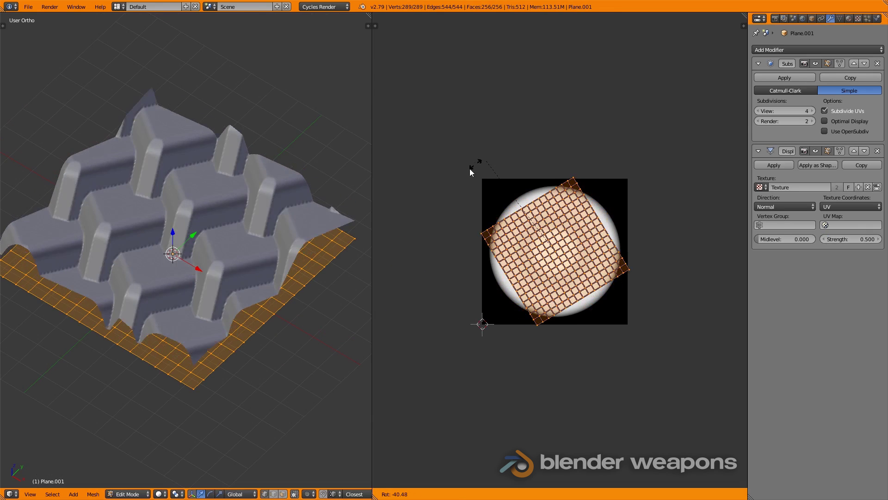
pyautogui.click(387, 227)
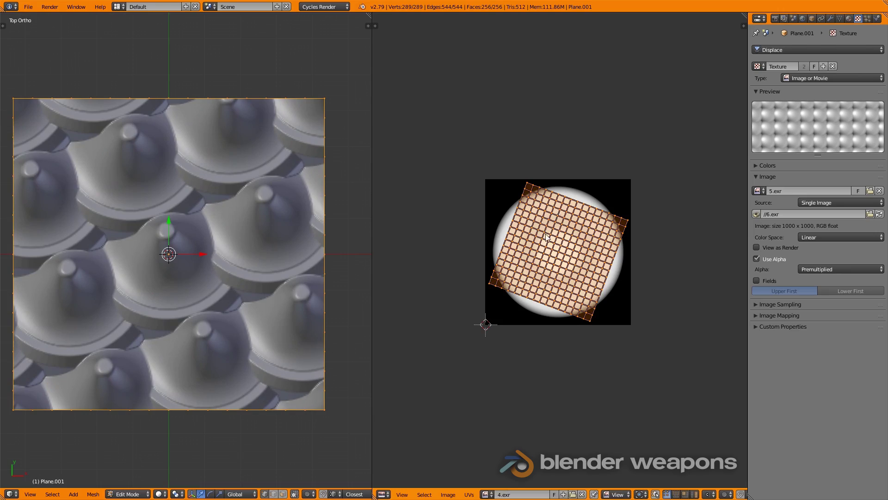
pyautogui.press('s')
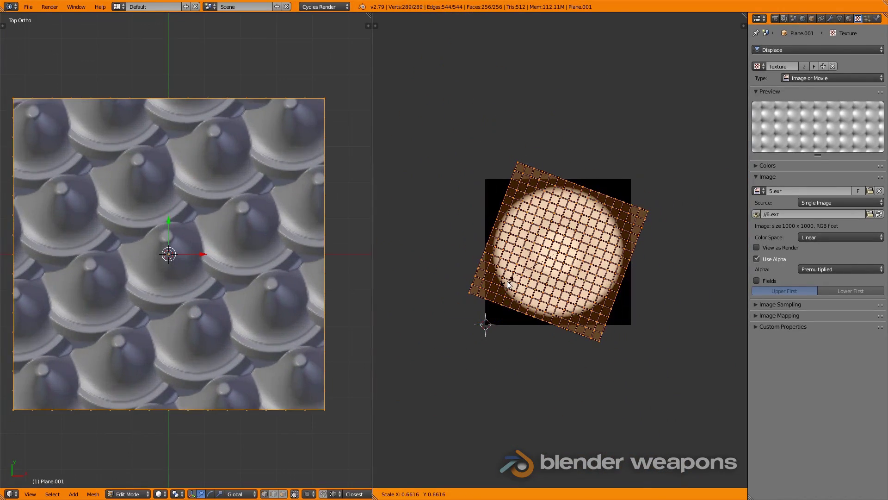
pyautogui.click(537, 140)
pyautogui.press('r')
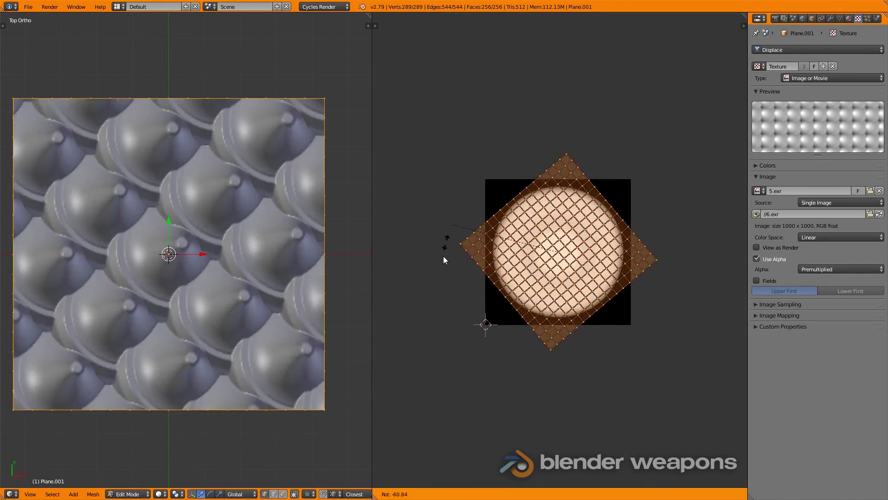
pyautogui.click(443, 256)
# Step: Scale the UV grid up further so the displacement tiles densely on the plane
pyautogui.moveTo(176, 259); pyautogui.dragTo(184, 215, button='middle')
pyautogui.scroll(5, 178, 245)
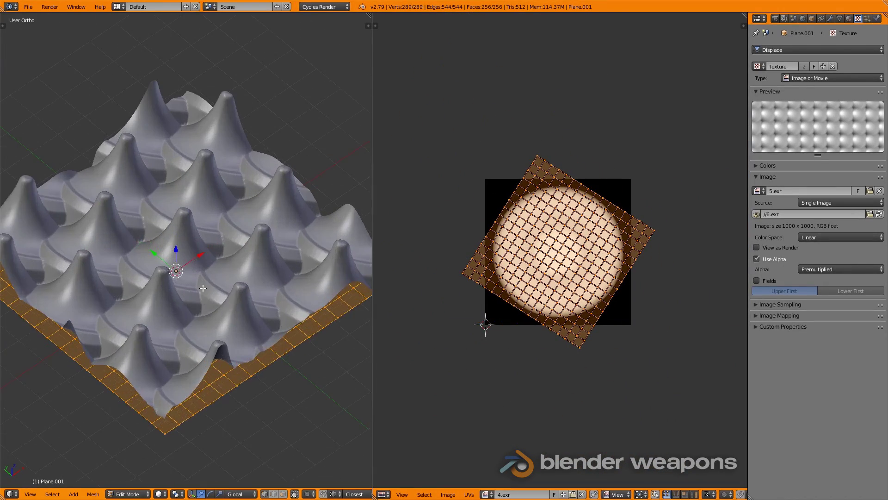
pyautogui.scroll(2, 175, 259)
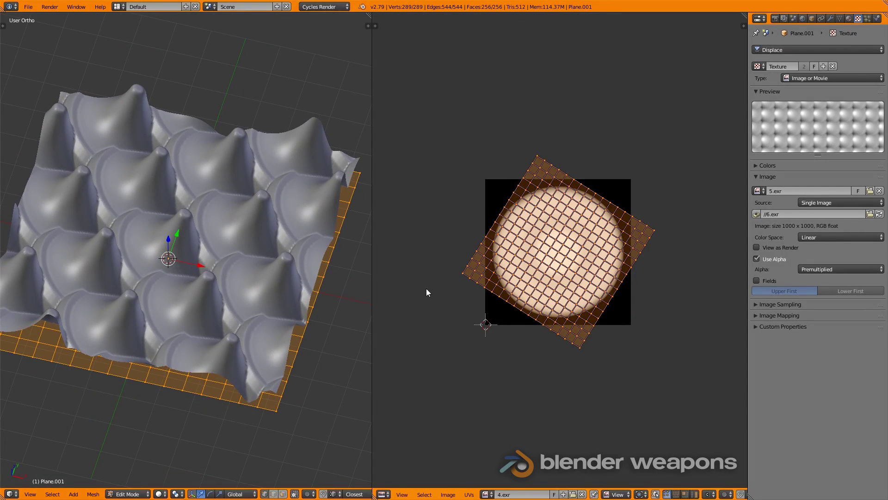
pyautogui.press('s')
pyautogui.click(720, 316)
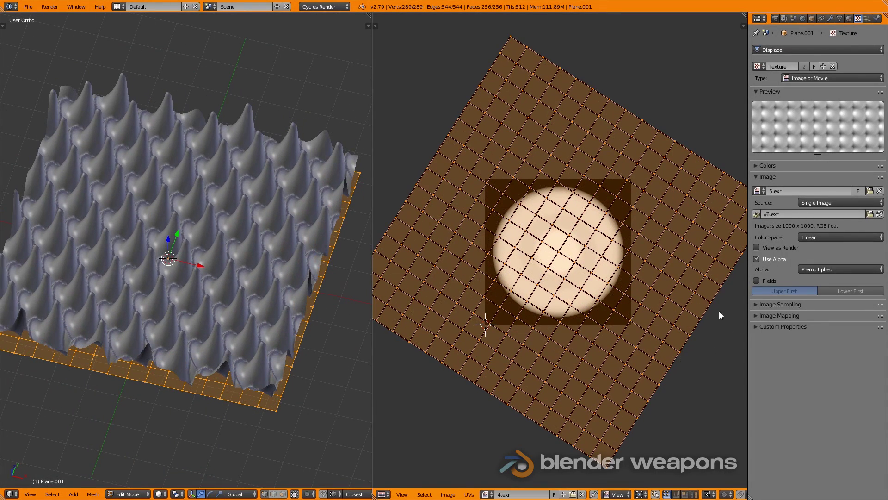
# Step: Set the plane's Displace modifier strength to 0.200
pyautogui.click(829, 19)
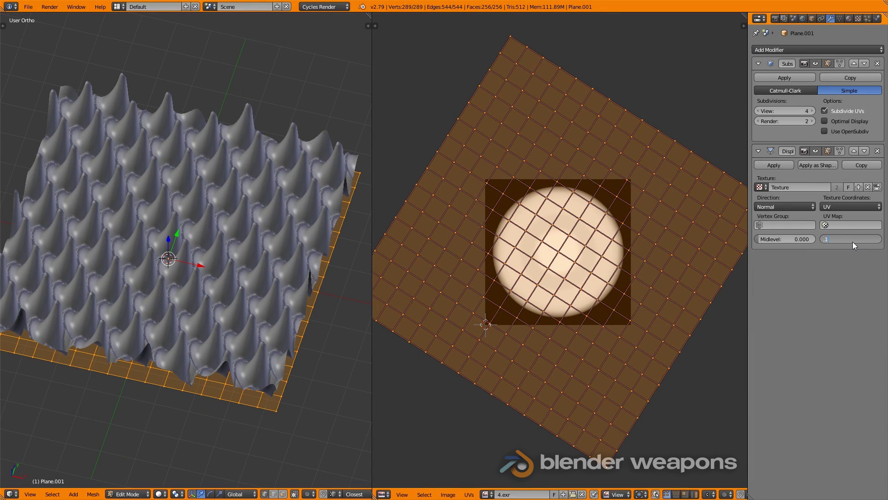
pyautogui.press('Return')
pyautogui.moveTo(853, 241); pyautogui.dragTo(851, 237)
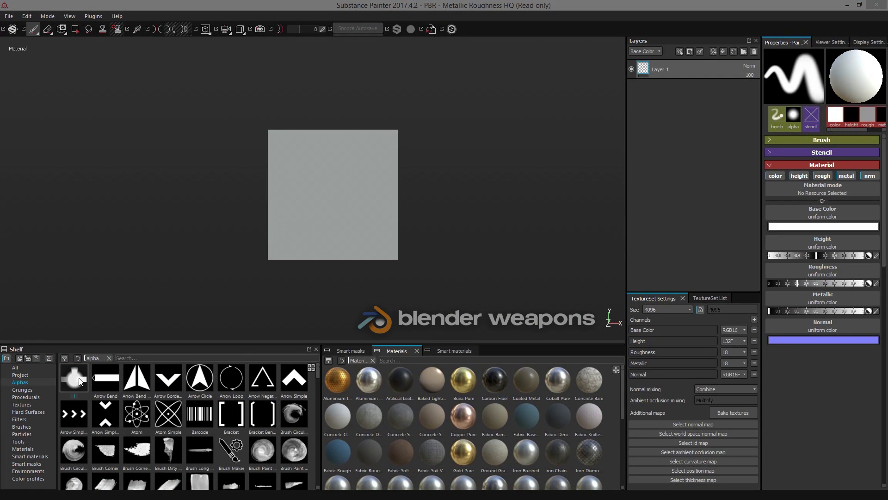
# Step: Set up a large brush with alpha 1, with colour, roughness and metal excluded
pyautogui.click(79, 380)
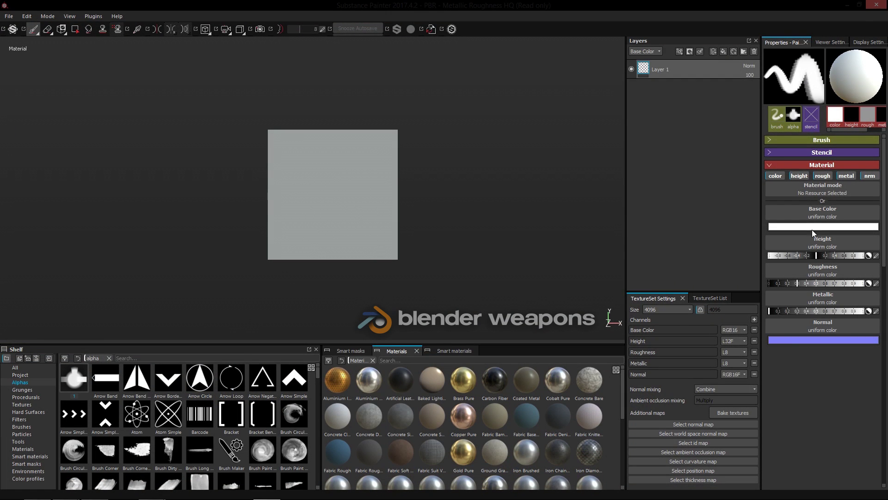
pyautogui.click(776, 176)
pyautogui.click(822, 175)
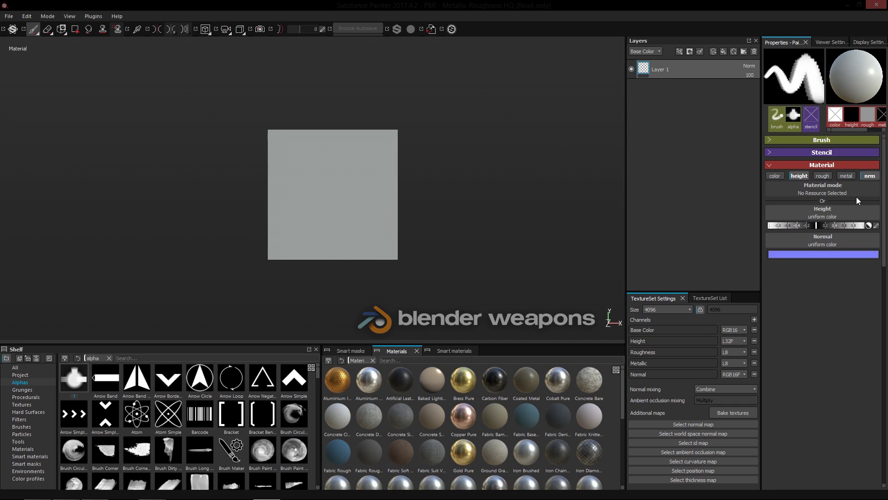
pyautogui.scroll(1, 324, 187)
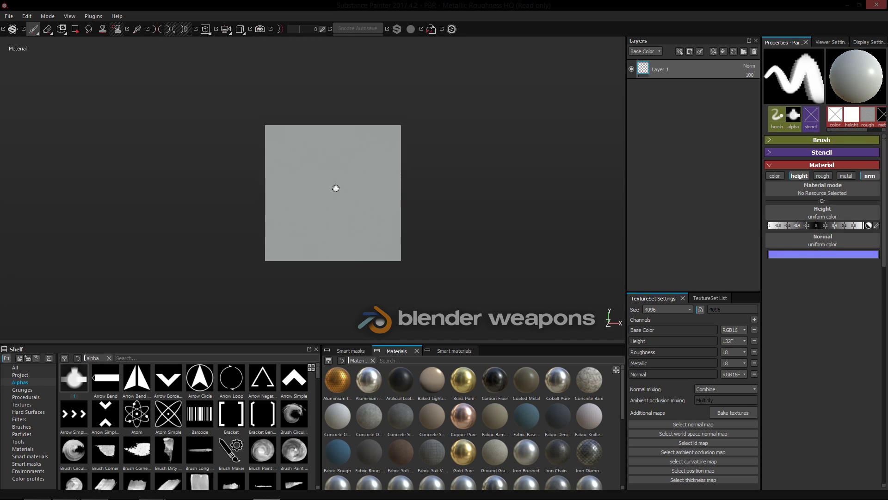
pyautogui.scroll(2, 333, 186)
pyautogui.scroll(2, 329, 192)
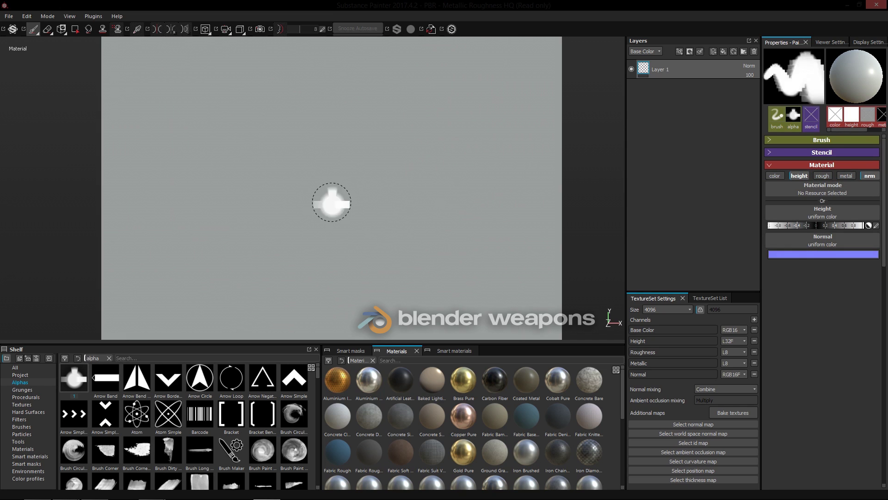
pyautogui.keyDown('ctrl'); pyautogui.moveTo(331, 202); pyautogui.dragTo(307, 185, button='right'); pyautogui.keyUp('ctrl')
pyautogui.scroll(-1, 313, 198)
pyautogui.scroll(-2, 278, 176)
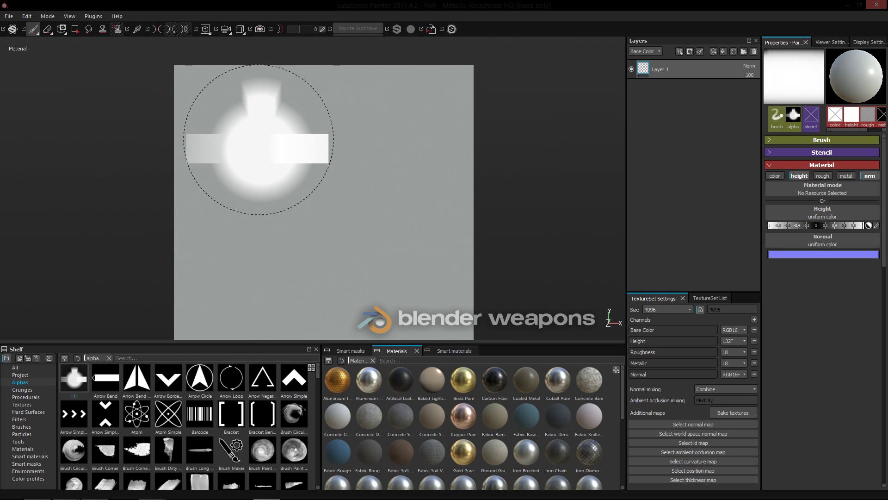
# Step: Stamp two cross-shaped height reliefs on the texture and check them on the 3D cube
pyautogui.click(259, 139)
pyautogui.click(387, 258)
pyautogui.press('F2')
pyautogui.moveTo(328, 277)
pyautogui.keyDown('alt'); pyautogui.mouseDown()
pyautogui.moveTo(384, 215)
pyautogui.moveTo(323, 189)
pyautogui.mouseUp(); pyautogui.keyUp('alt')
pyautogui.press('F3')
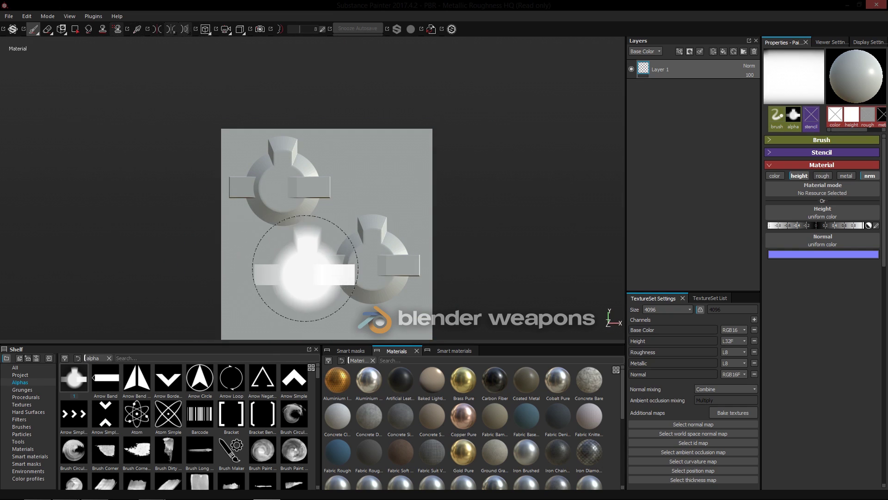
# Step: Resize the brush, reframe the texture view, then orbit the cube in 3D
pyautogui.press('[')
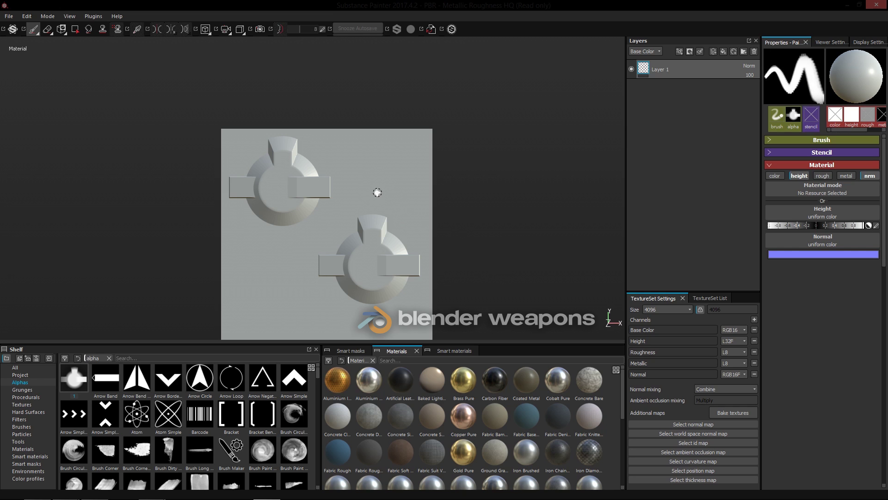
pyautogui.press(']')
pyautogui.press(']')
pyautogui.press(']')
pyautogui.scroll(1, 324, 240)
pyautogui.moveTo(278, 287); pyautogui.dragTo(400, 139, button='middle')
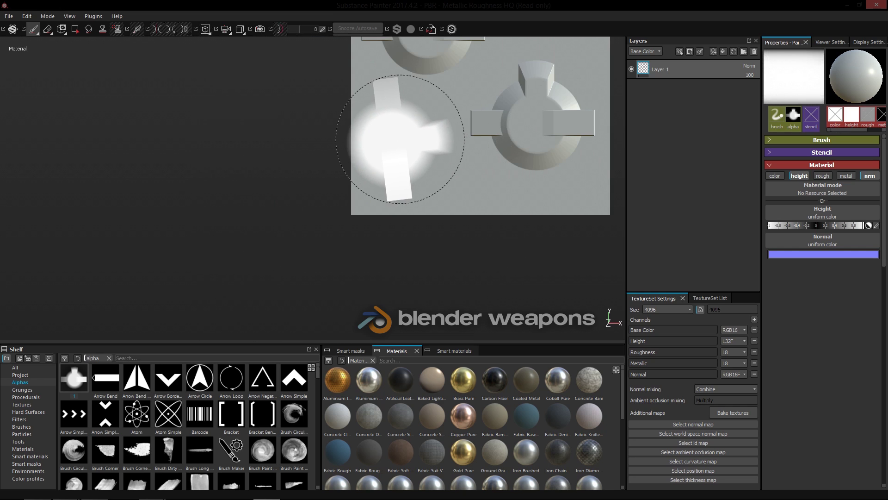
pyautogui.press('F2')
pyautogui.keyDown('alt'); pyautogui.moveTo(209, 277); pyautogui.dragTo(312, 249); pyautogui.keyUp('alt')
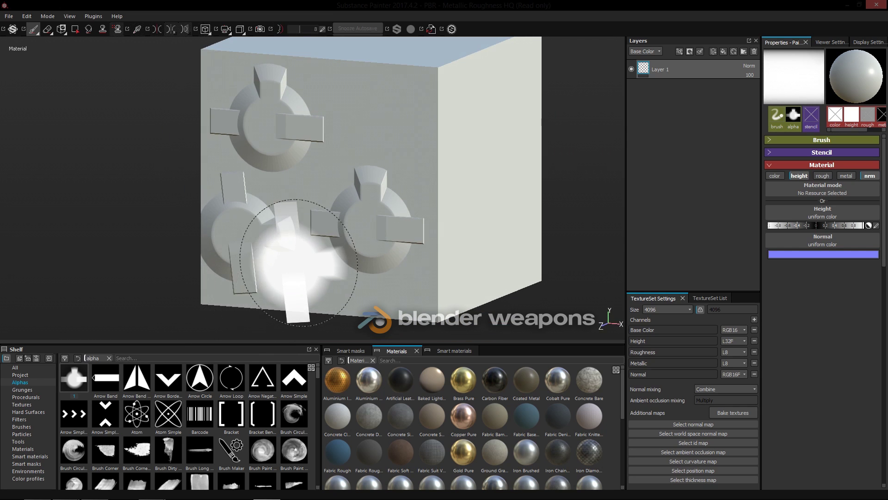
# Step: Inspect the cube's metallic and height channels, then rotate it in full material view
pyautogui.press('c')
pyautogui.press('c')
pyautogui.press('c')
pyautogui.press('c')
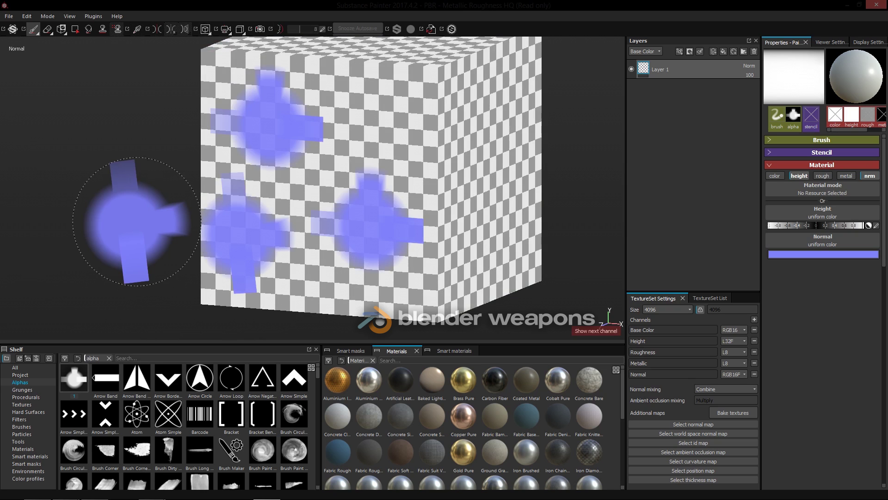
pyautogui.press('c')
pyautogui.moveTo(123, 234)
pyautogui.keyDown('alt'); pyautogui.mouseDown()
pyautogui.moveTo(212, 193)
pyautogui.moveTo(233, 200)
pyautogui.moveTo(199, 228)
pyautogui.mouseUp(); pyautogui.keyUp('alt')
pyautogui.press('m')
pyautogui.keyDown('alt'); pyautogui.keyDown('shift'); pyautogui.moveTo(322, 197); pyautogui.dragTo(318, 206); pyautogui.keyUp('shift'); pyautogui.keyUp('alt')
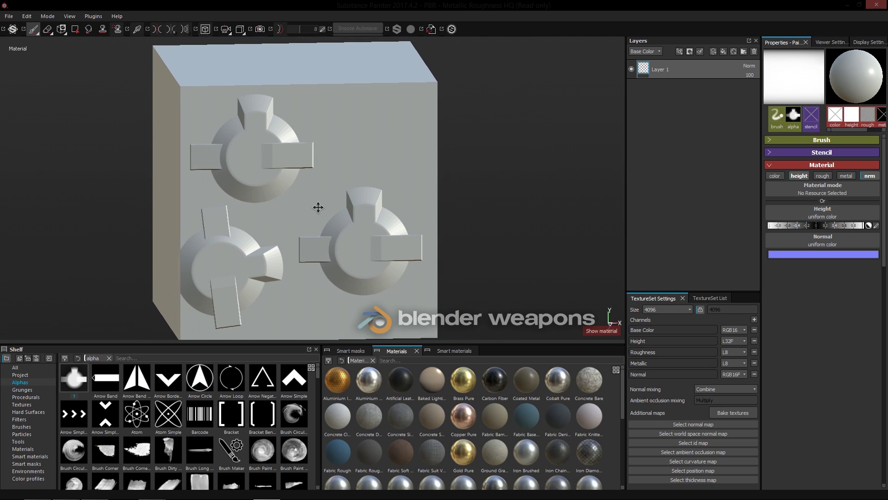
pyautogui.keyDown('alt'); pyautogui.keyDown('shift'); pyautogui.moveTo(496, 214); pyautogui.dragTo(524, 214); pyautogui.keyUp('shift'); pyautogui.keyUp('alt')
pyautogui.moveTo(524, 215)
pyautogui.keyDown('shift'); pyautogui.mouseDown(button='right')
pyautogui.moveTo(516, 214)
pyautogui.moveTo(541, 215)
pyautogui.moveTo(492, 221)
pyautogui.moveTo(550, 218)
pyautogui.moveTo(532, 218)
pyautogui.mouseUp(button='right'); pyautogui.keyUp('shift')
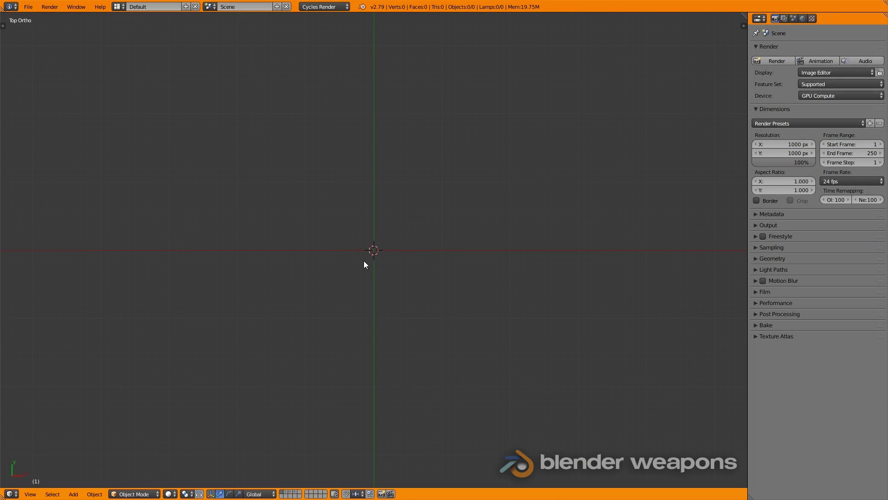
# Step: Add a cube and scale it thin horizontally and tall along Z into a pillar
pyautogui.hotkey('shift', 'a')
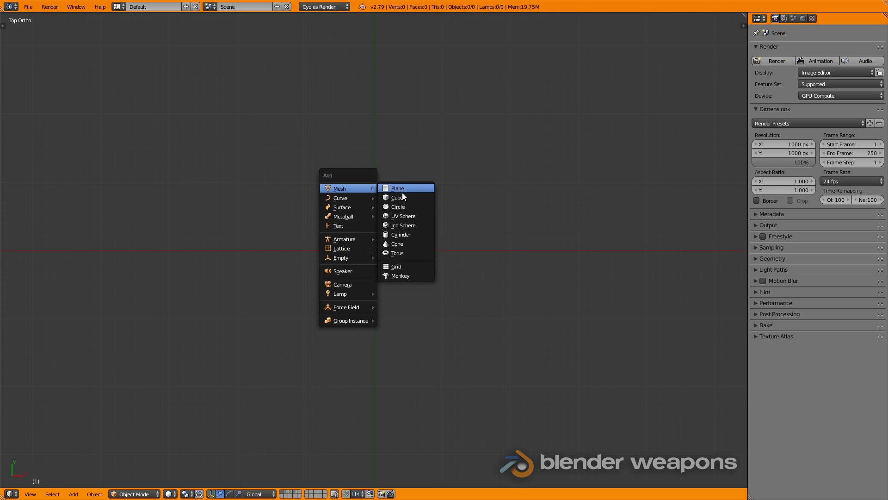
pyautogui.click(398, 197)
pyautogui.moveTo(345, 354); pyautogui.dragTo(392, 303, button='middle')
pyautogui.press('s')
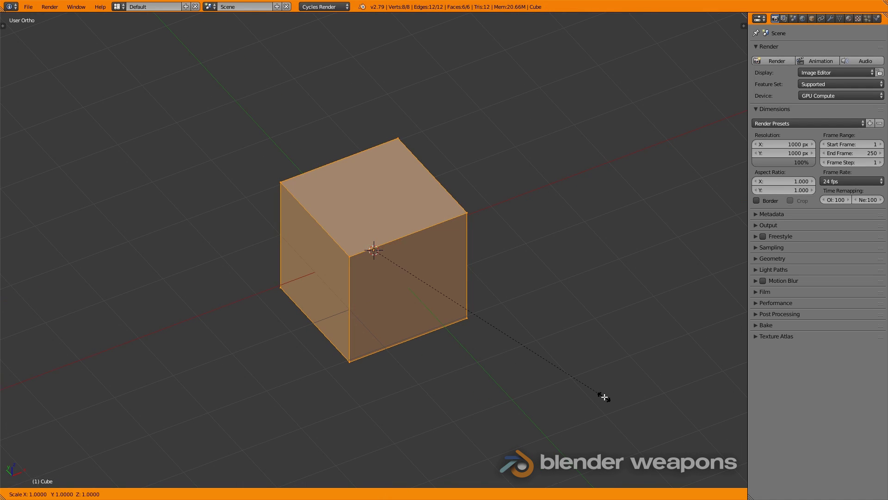
pyautogui.hotkey('shift', 'z')
pyautogui.click(393, 274)
pyautogui.press('s')
pyautogui.press('z')
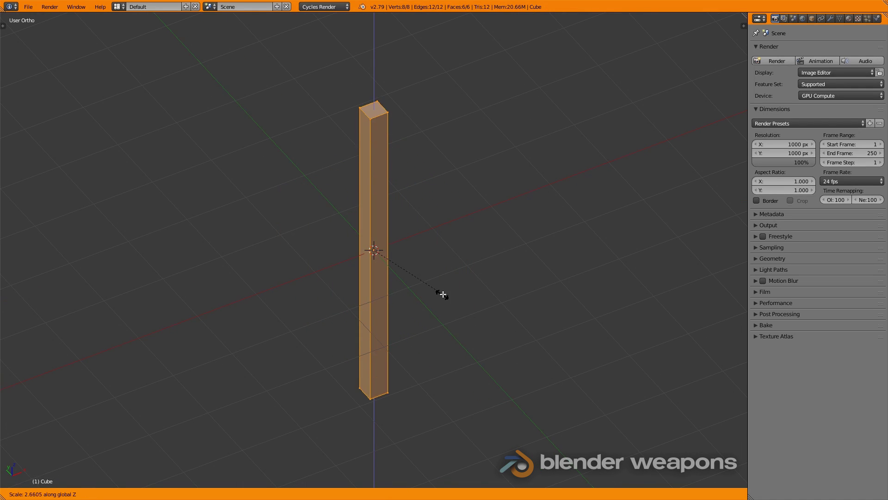
pyautogui.click(416, 283)
pyautogui.press('Tab')
pyautogui.moveTo(395, 303); pyautogui.dragTo(385, 274, button='middle')
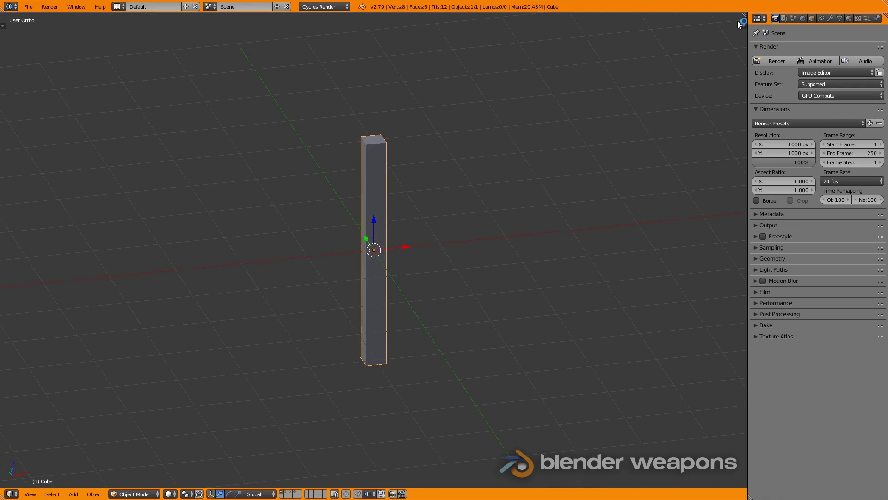
# Step: Split the viewport, create a new material for the bar, and show it in a top Node Editor
pyautogui.moveTo(743, 14); pyautogui.dragTo(447, 202)
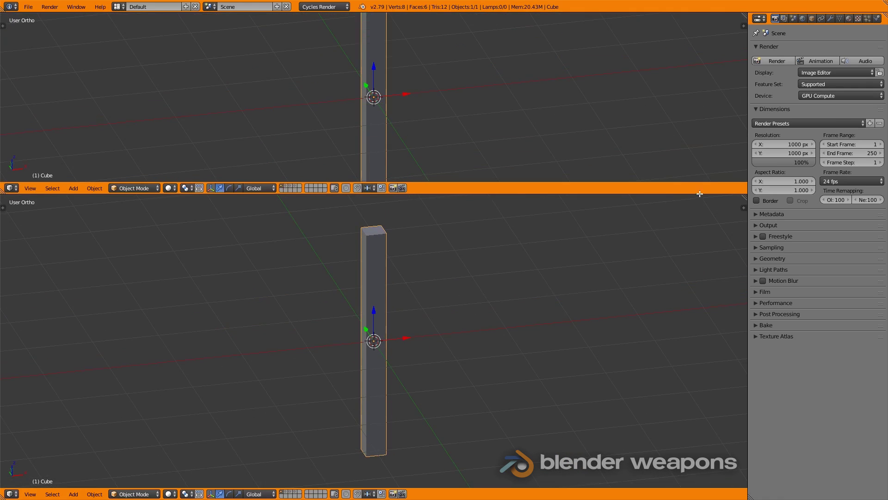
pyautogui.click(850, 17)
pyautogui.click(787, 79)
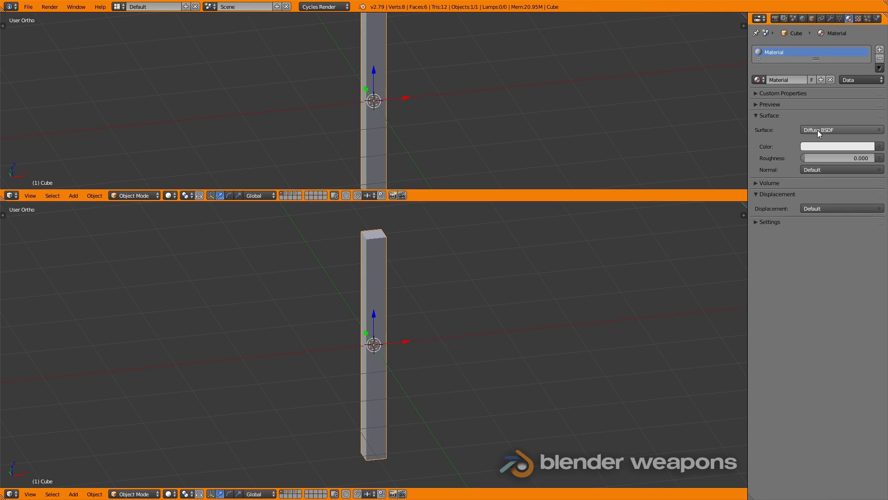
pyautogui.click(8, 198)
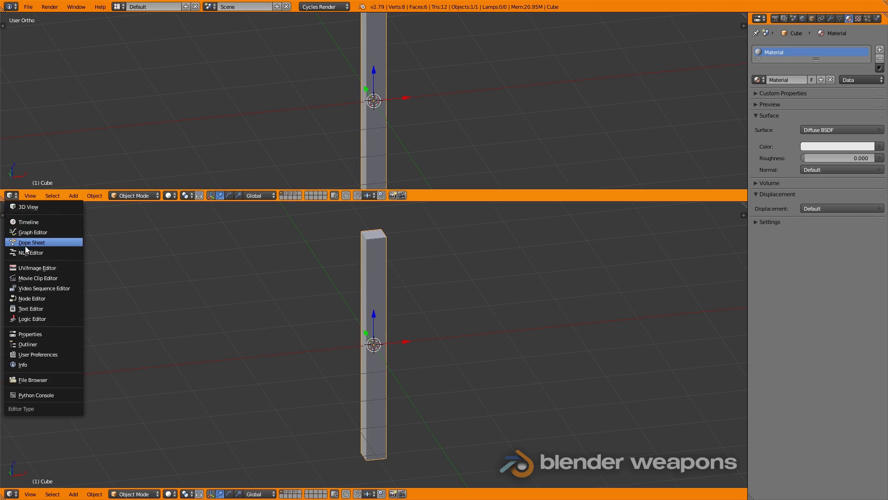
pyautogui.click(31, 296)
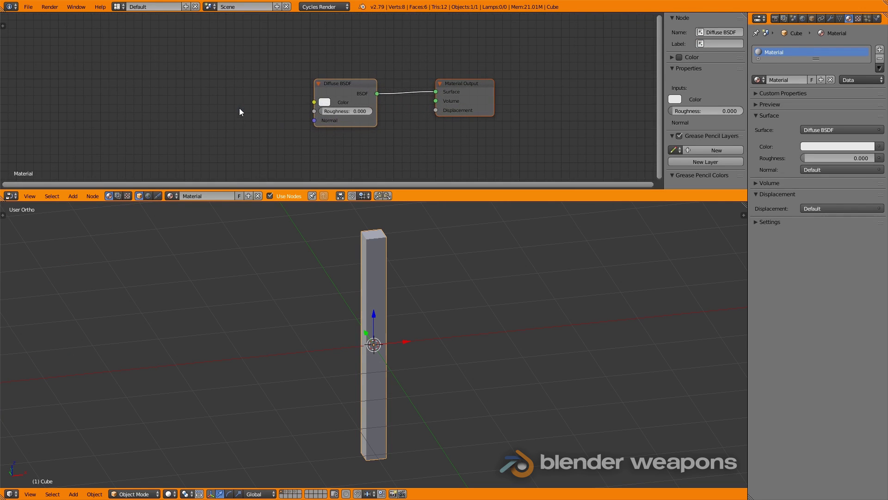
pyautogui.hotkey('shift', 'a')
pyautogui.moveTo(194, 154)
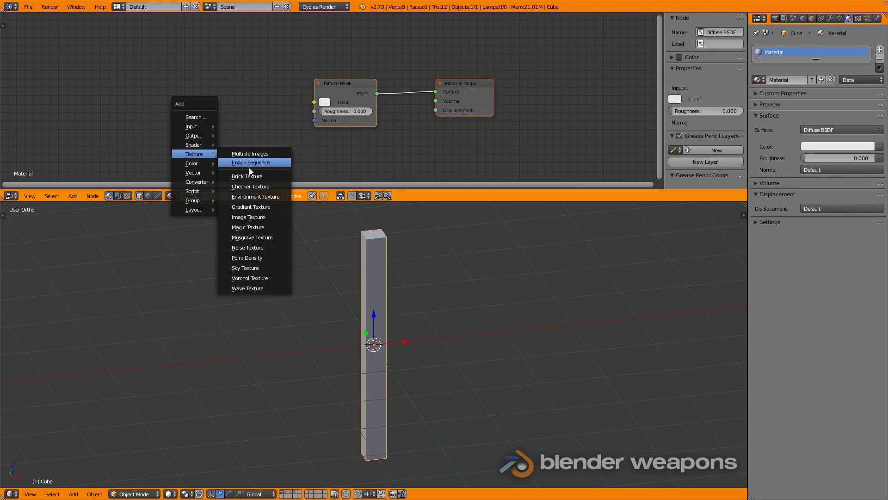
# Step: Add a Gradient Texture node and preview it on the bar in a rendered front view
pyautogui.click(259, 214)
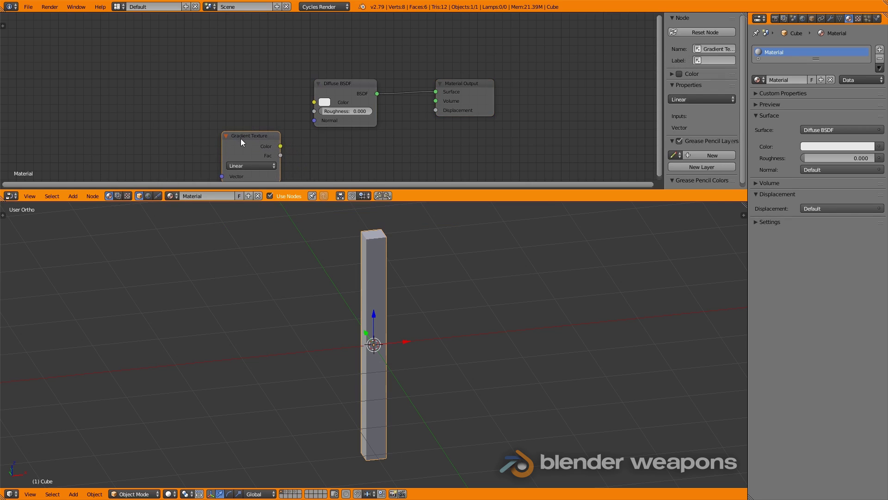
pyautogui.keyDown('ctrl'); pyautogui.keyDown('shift'); pyautogui.click(245, 143); pyautogui.keyUp('shift'); pyautogui.keyUp('ctrl')
pyautogui.hotkey('shift', 'z')
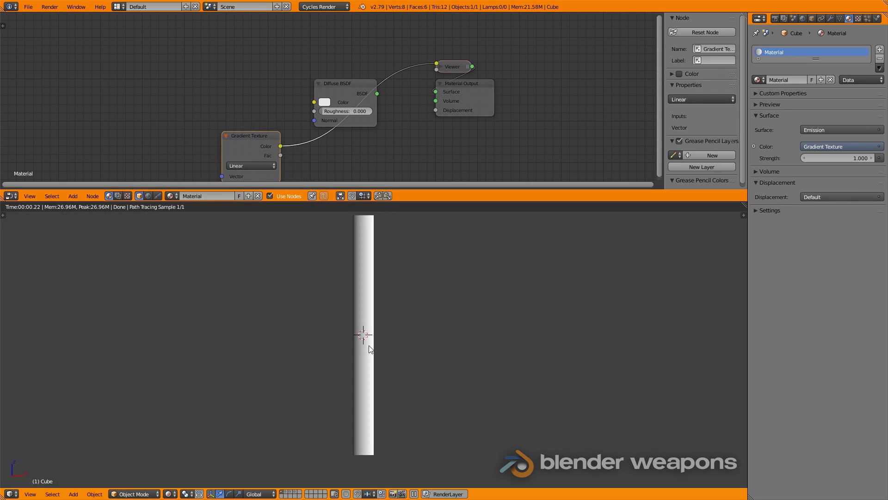
pyautogui.scroll(-2, 396, 352)
pyautogui.hotkey('shift', 'z')
pyautogui.press('KP_5')
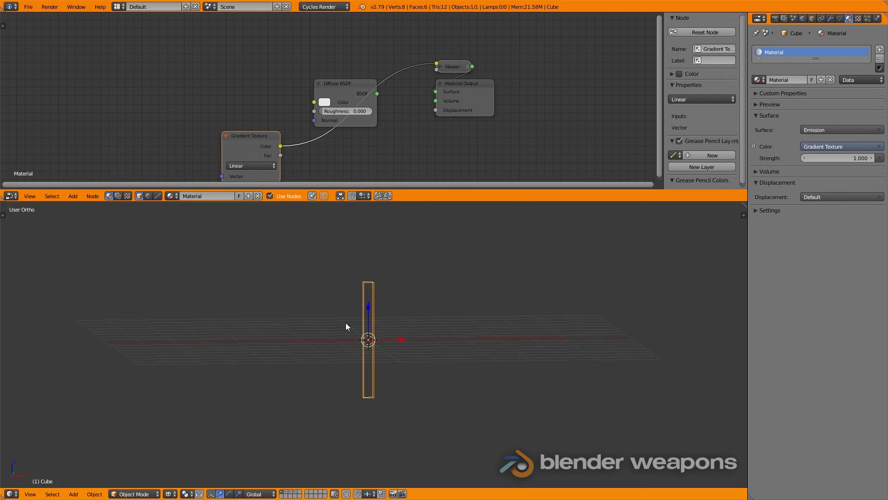
pyautogui.press('KP_5')
pyautogui.hotkey('shift', 'z')
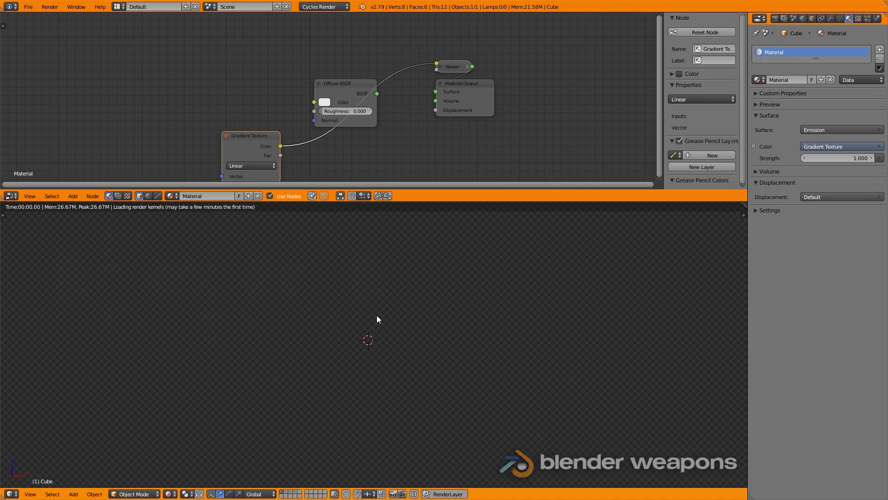
# Step: Set the world background to black and add Texture Coordinate and Mapping nodes with Ctrl+T
pyautogui.click(803, 19)
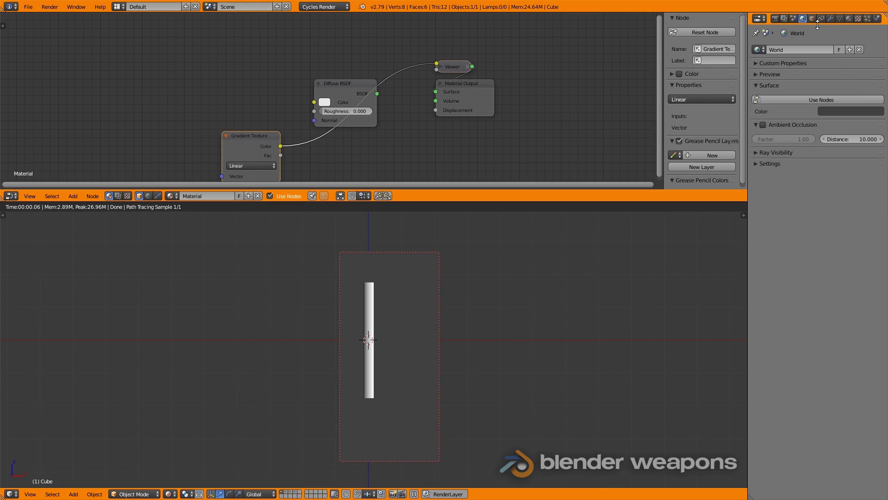
pyautogui.click(849, 111)
pyautogui.moveTo(878, 183); pyautogui.dragTo(793, 318)
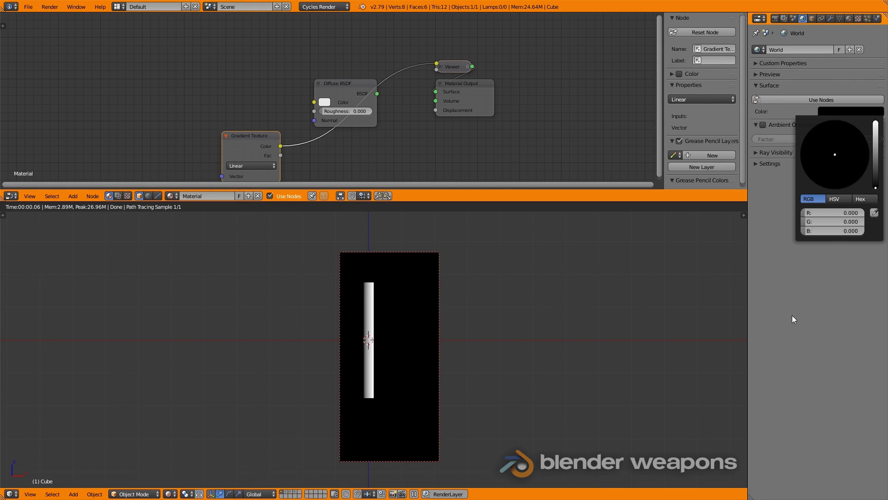
pyautogui.moveTo(247, 138); pyautogui.dragTo(336, 115, button='middle')
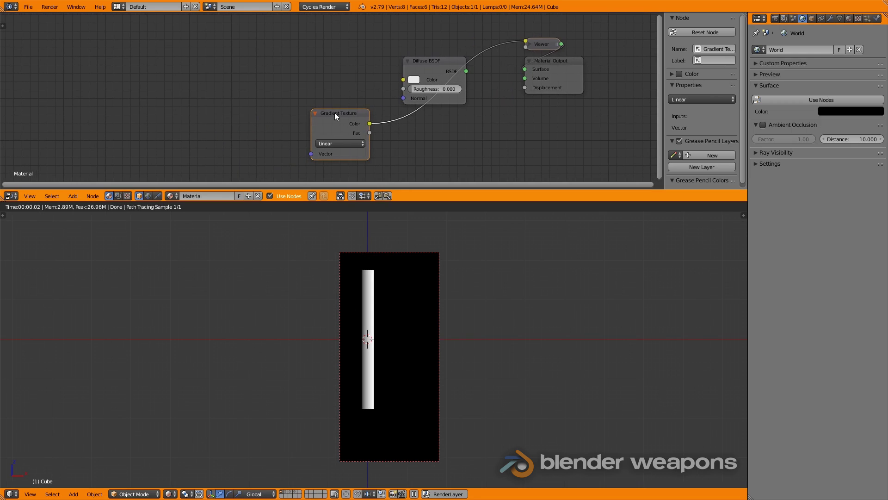
pyautogui.hotkey('ctrl', 't')
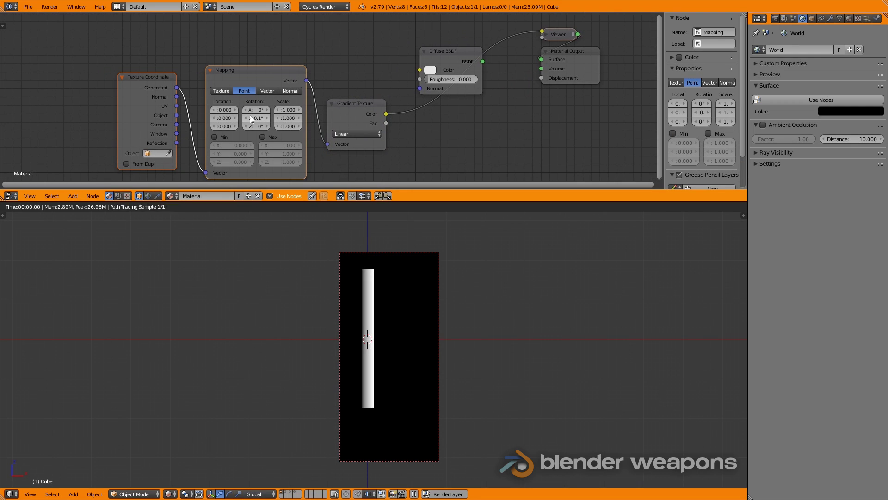
# Step: Set the Mapping node's Y rotation to 90 and move the Diffuse BSDF node aside
pyautogui.click(254, 118)
pyautogui.write('90')
pyautogui.press('Return')
pyautogui.moveTo(336, 92); pyautogui.dragTo(231, 76, button='middle')
pyautogui.moveTo(332, 46); pyautogui.dragTo(288, 18)
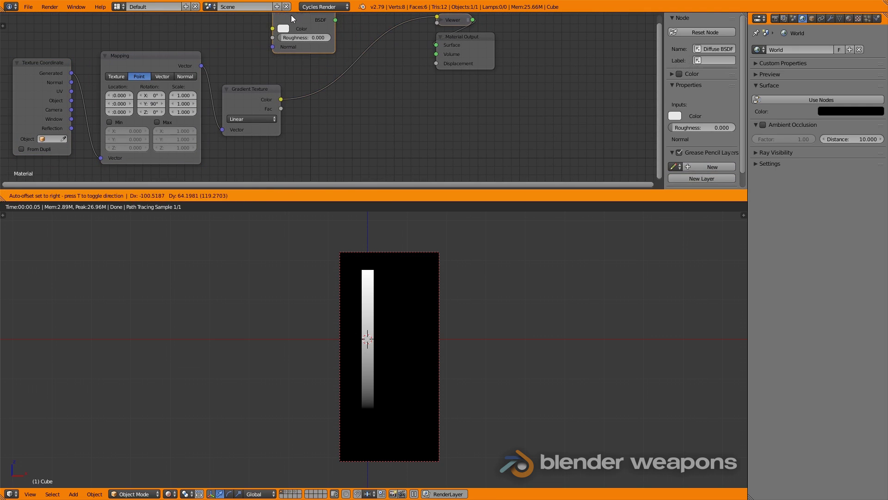
# Step: Insert a ColorRamp between the Gradient Texture's Color and the preview output
pyautogui.hotkey('shift', 'a')
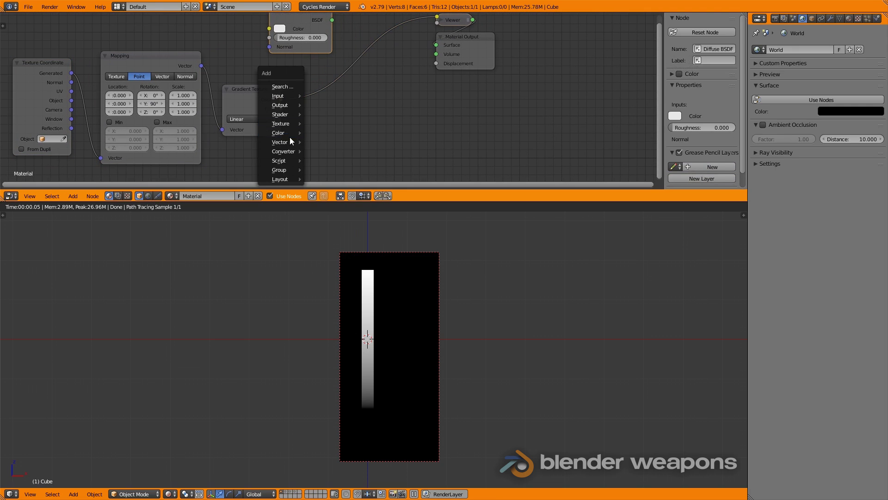
pyautogui.click(325, 159)
pyautogui.click(314, 128)
pyautogui.scroll(-2, 310, 132)
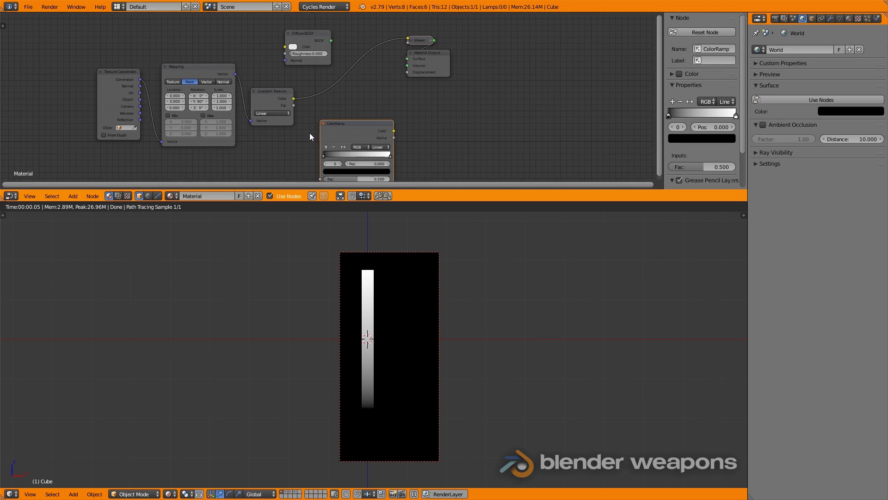
pyautogui.moveTo(309, 133); pyautogui.dragTo(278, 101, button='middle')
pyautogui.moveTo(261, 61); pyautogui.dragTo(288, 143)
pyautogui.moveTo(362, 94); pyautogui.dragTo(376, 22)
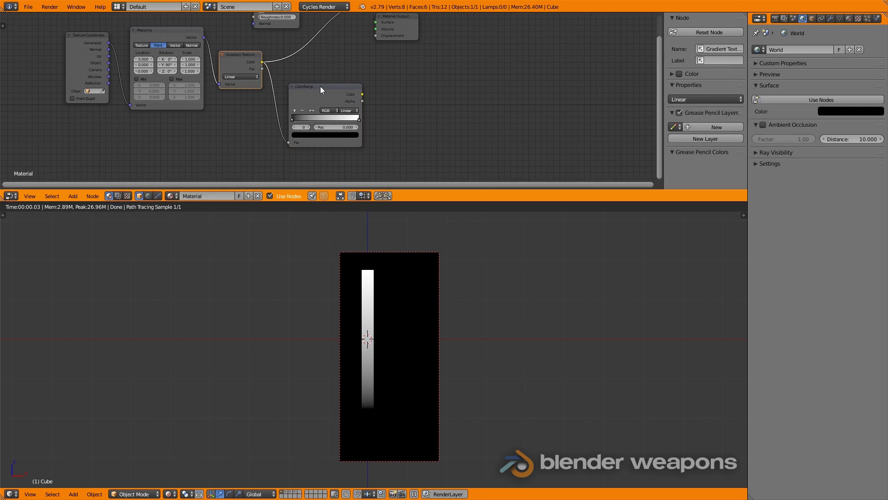
# Step: Rearrange the ColorRamp stops, adding a grey middle stop to create a dark mid-band
pyautogui.scroll(1, 320, 125)
pyautogui.scroll(2, 318, 123)
pyautogui.keyDown('shift'); pyautogui.scroll(-2, 276, 98); pyautogui.keyUp('shift')
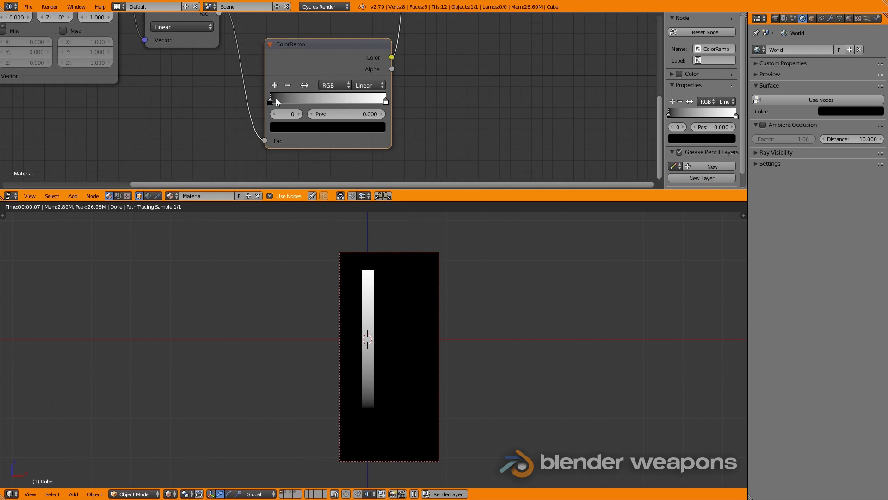
pyautogui.moveTo(273, 99); pyautogui.dragTo(270, 100)
pyautogui.moveTo(386, 100); pyautogui.dragTo(310, 100)
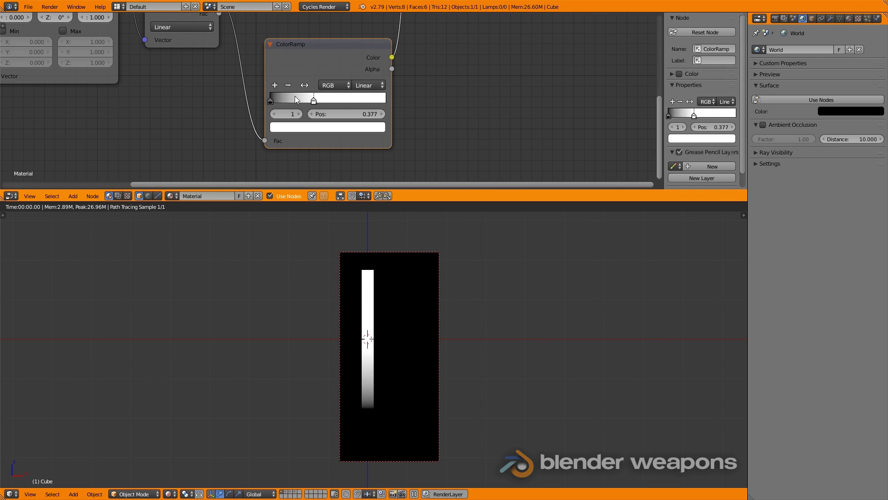
pyautogui.click(274, 85)
pyautogui.click(288, 126)
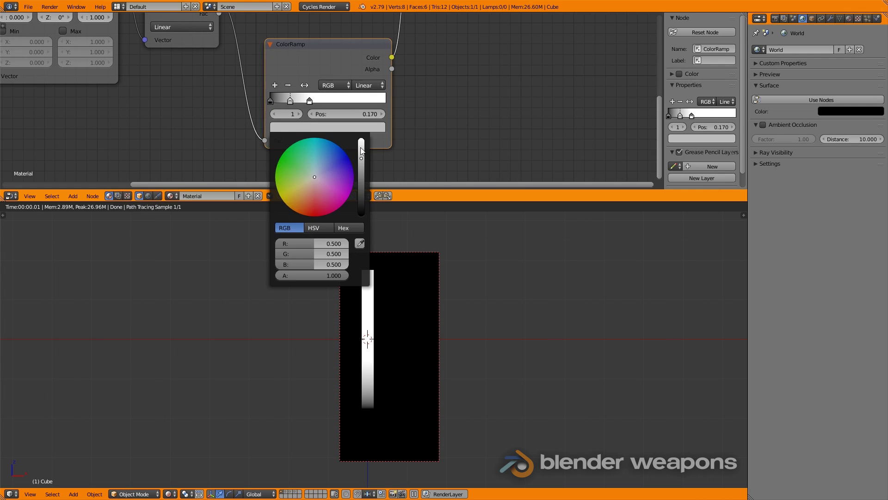
pyautogui.moveTo(361, 151); pyautogui.dragTo(361, 139)
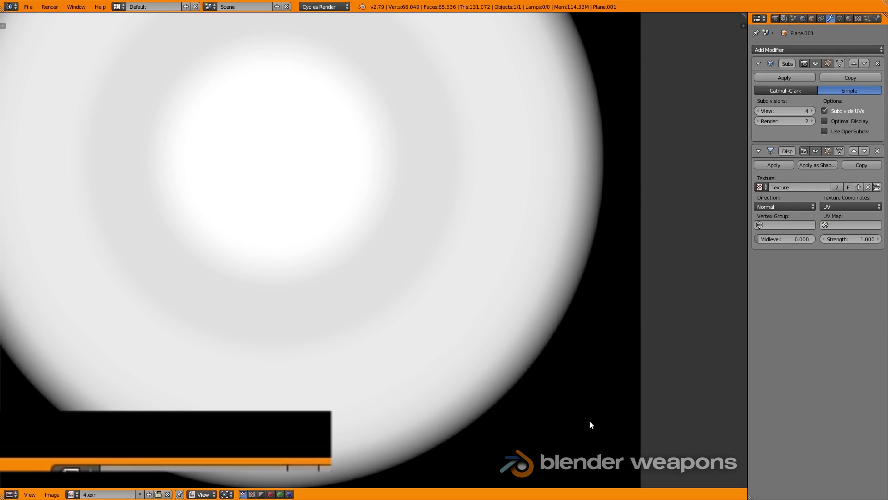
pyautogui.moveTo(543, 423)
pyautogui.mouseDown()
pyautogui.moveTo(271, 171)
pyautogui.moveTo(425, 291)
pyautogui.moveTo(316, 186)
pyautogui.moveTo(566, 428)
pyautogui.mouseUp()
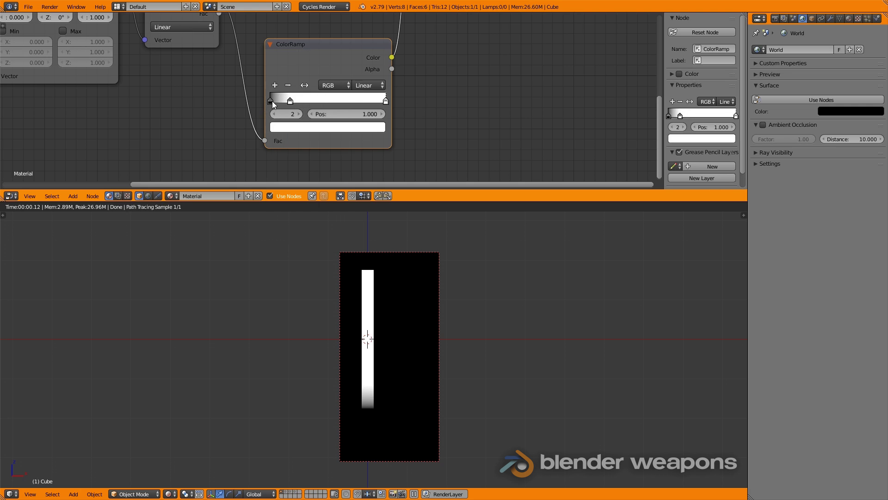
pyautogui.moveTo(272, 101)
pyautogui.mouseDown()
pyautogui.moveTo(316, 101)
pyautogui.moveTo(270, 101)
pyautogui.mouseUp()
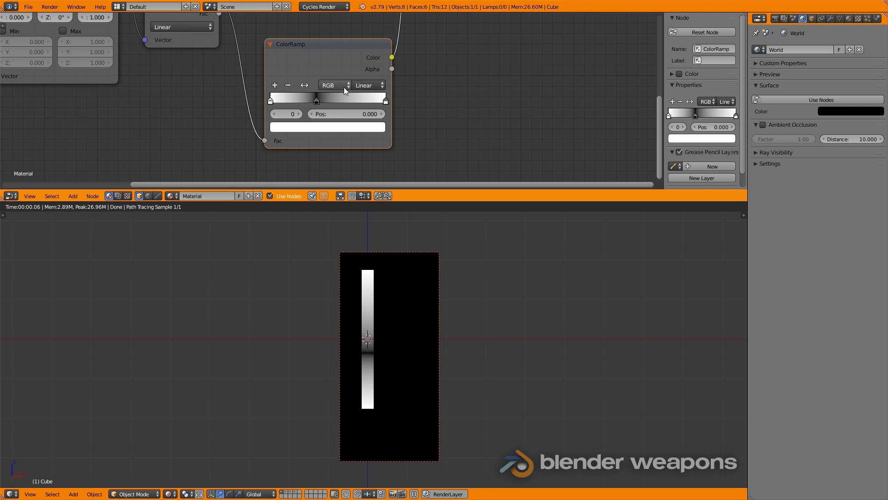
# Step: Switch the ColorRamp to Constant interpolation and slide the black stop to about 0.032
pyautogui.click(362, 87)
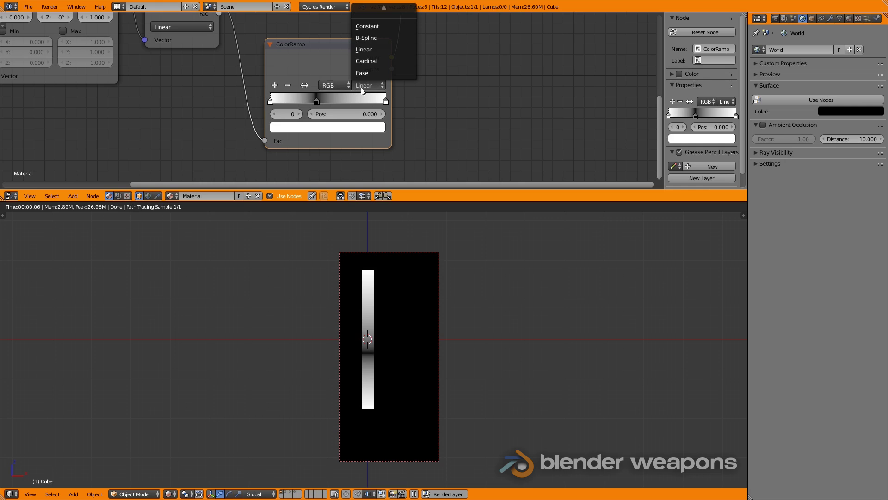
pyautogui.click(364, 27)
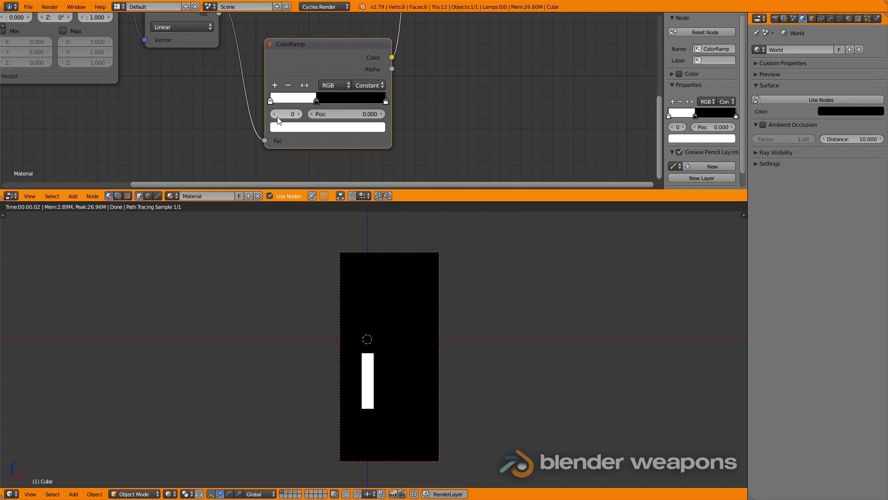
pyautogui.click(298, 113)
pyautogui.click(332, 115)
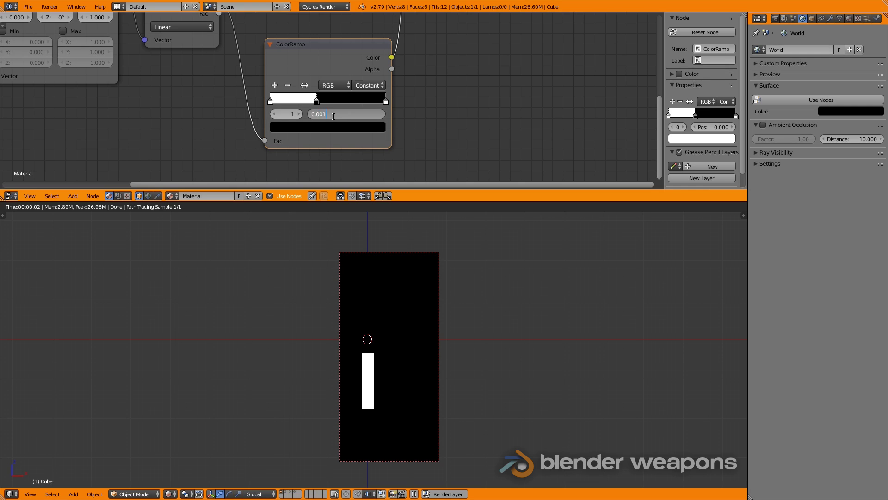
pyautogui.press('Return')
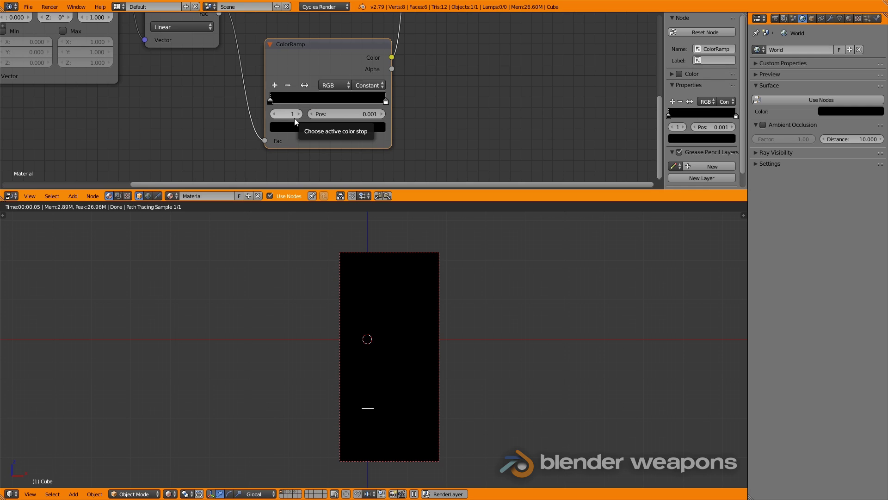
pyautogui.moveTo(270, 102); pyautogui.dragTo(273, 104)
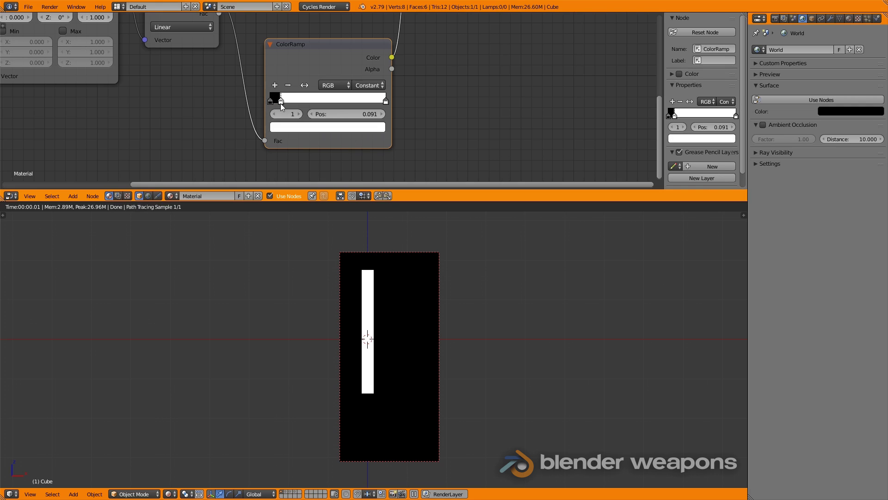
# Step: Set the first ColorRamp stop's position to 0.010
pyautogui.click(310, 114)
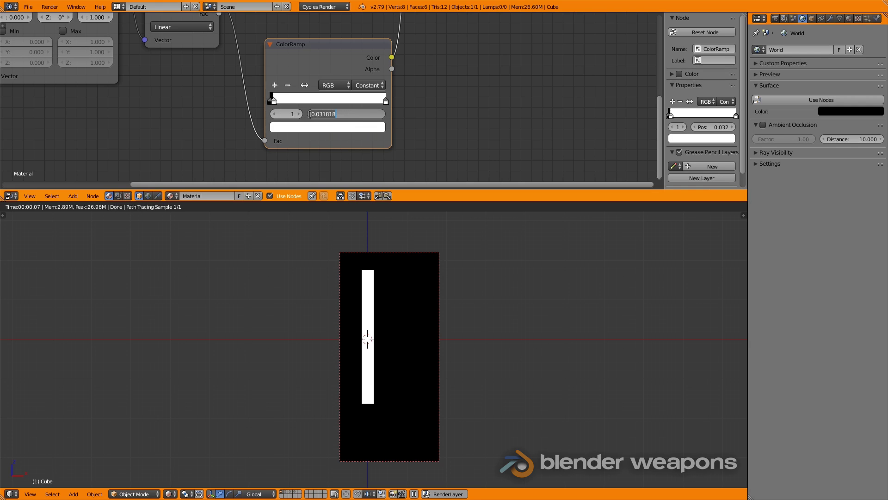
pyautogui.write('0.010')
pyautogui.press('Return')
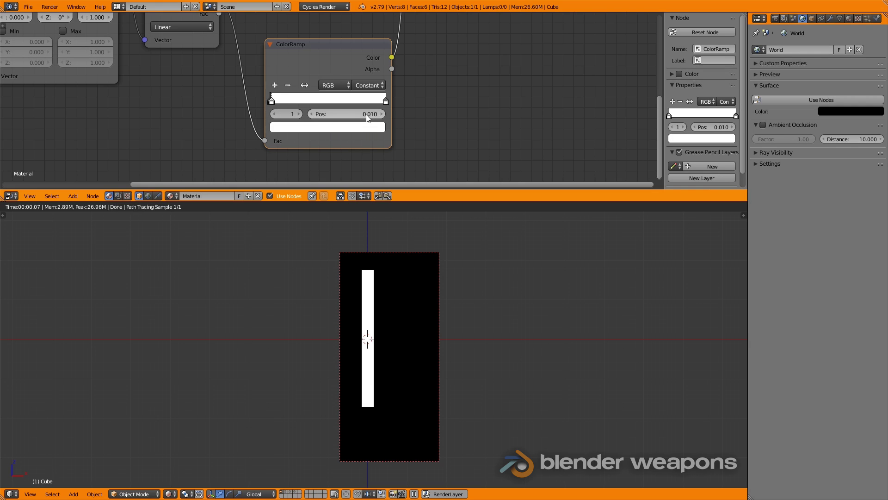
pyautogui.scroll(-2, 296, 120)
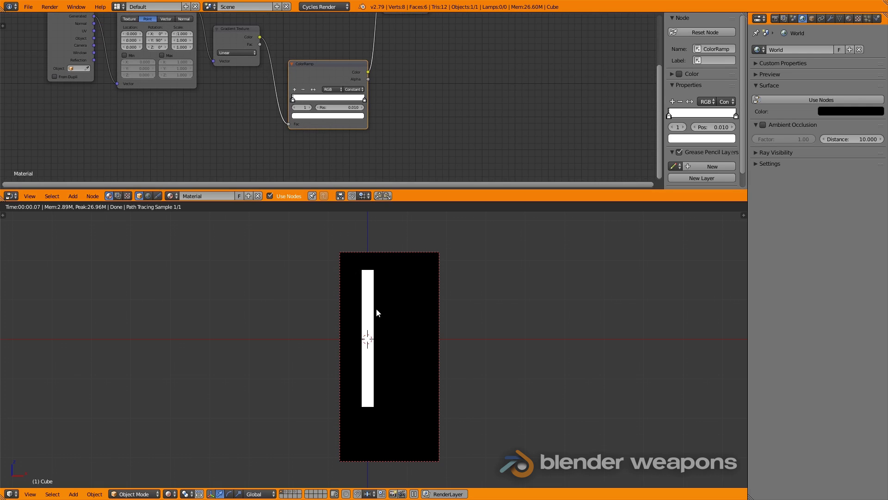
pyautogui.hotkey('ctrl', 'z')
pyautogui.hotkey('ctrl', 'shift', 'z')
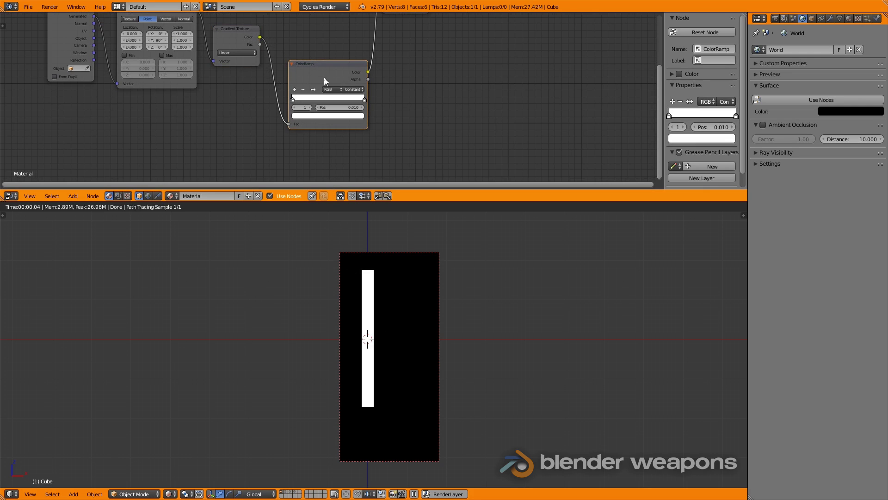
pyautogui.scroll(2, 369, 107)
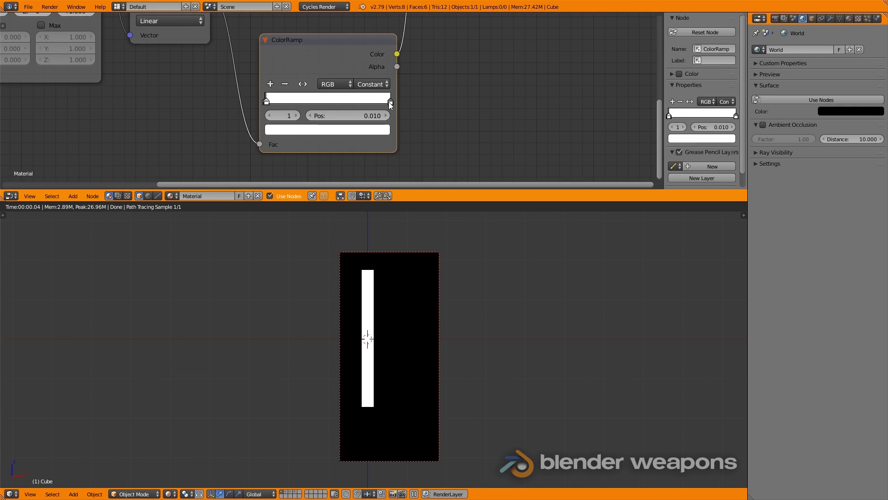
# Step: Try an extra black stop at position 1.000, then remove it again
pyautogui.click(270, 84)
pyautogui.moveTo(390, 101); pyautogui.dragTo(387, 101)
pyautogui.click(386, 115)
pyautogui.click(327, 129)
pyautogui.moveTo(363, 197); pyautogui.dragTo(365, 225)
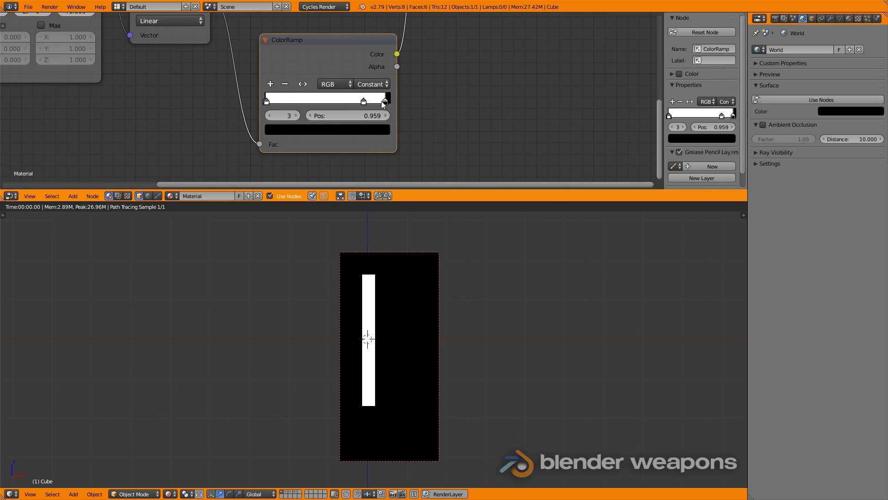
pyautogui.moveTo(388, 100); pyautogui.dragTo(409, 98)
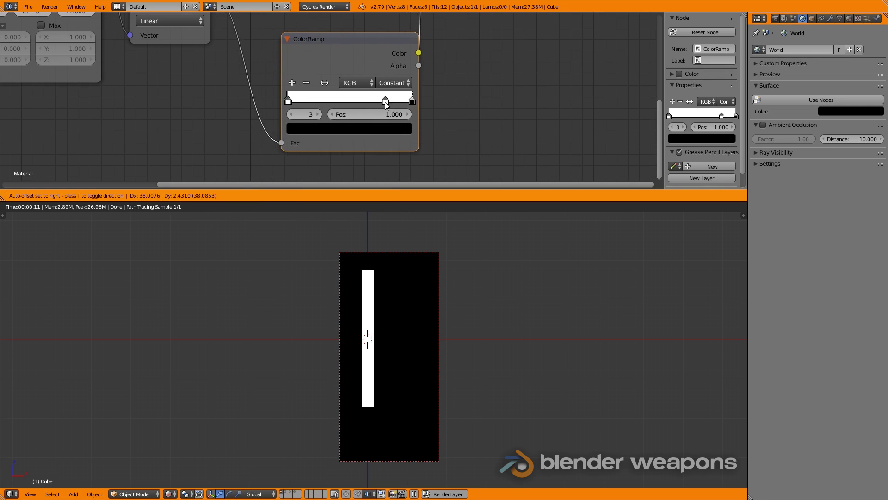
pyautogui.click(284, 84)
pyautogui.moveTo(388, 102)
pyautogui.keyDown('ctrl'); pyautogui.mouseDown(button='middle')
pyautogui.moveTo(198, 74)
pyautogui.moveTo(216, 86)
pyautogui.mouseUp(button='middle'); pyautogui.keyUp('ctrl')
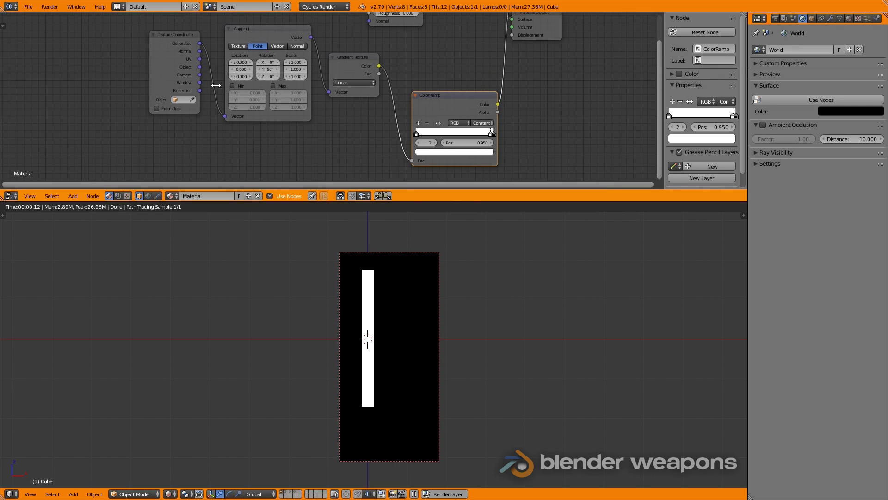
# Step: Feed Texture Coordinate Object into the Mapping vector and limit the viewport render to a border around the cube
pyautogui.moveTo(199, 66); pyautogui.dragTo(225, 116)
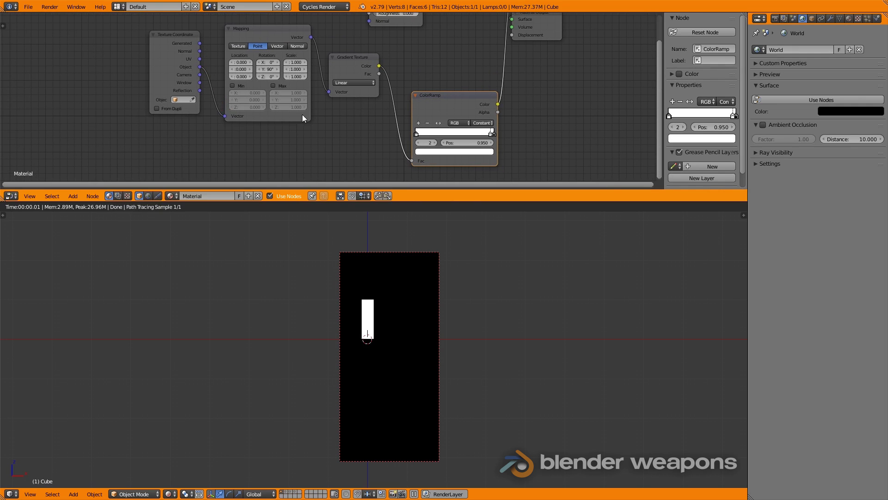
pyautogui.moveTo(371, 103); pyautogui.dragTo(278, 84, button='middle')
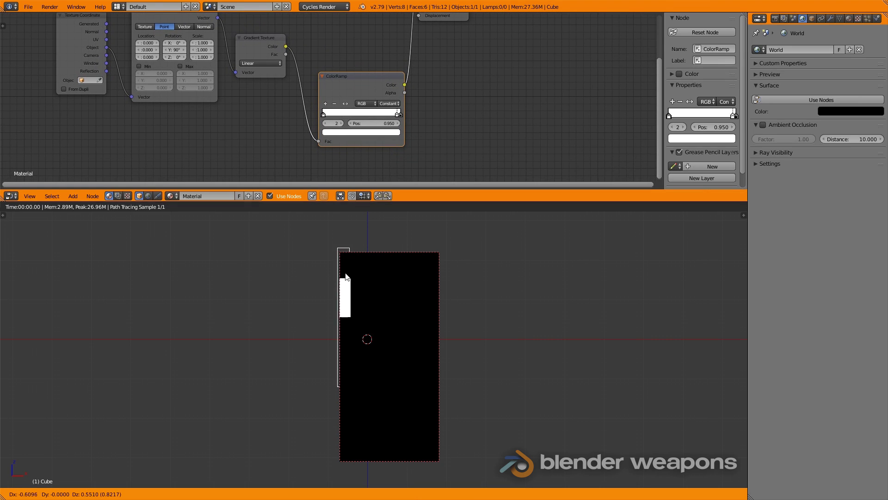
pyautogui.hotkey('ctrl', 'b')
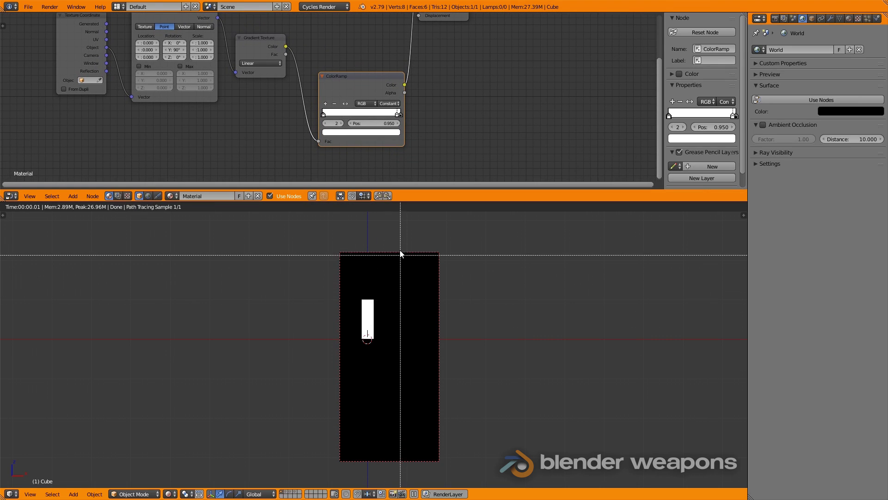
pyautogui.moveTo(398, 252); pyautogui.dragTo(365, 379)
pyautogui.keyDown('shift'); pyautogui.moveTo(358, 326); pyautogui.dragTo(384, 358, button='middle'); pyautogui.keyUp('shift')
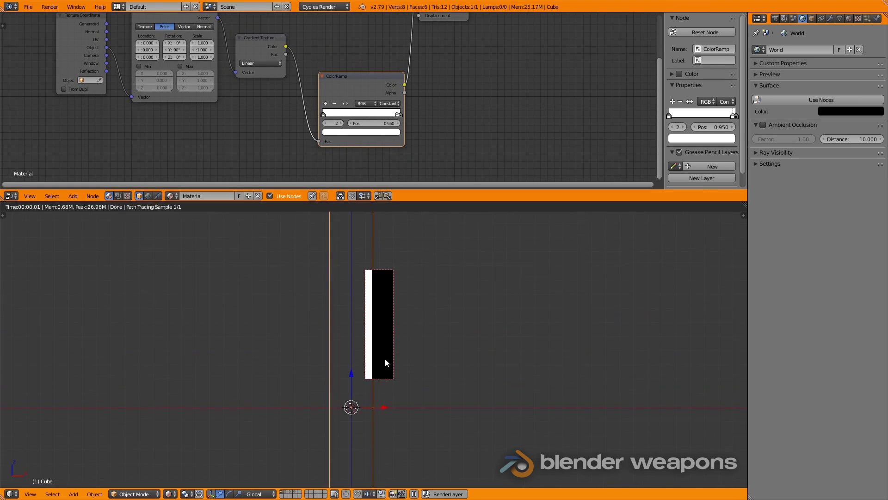
pyautogui.scroll(-2, 385, 299)
pyautogui.scroll(-2, 381, 312)
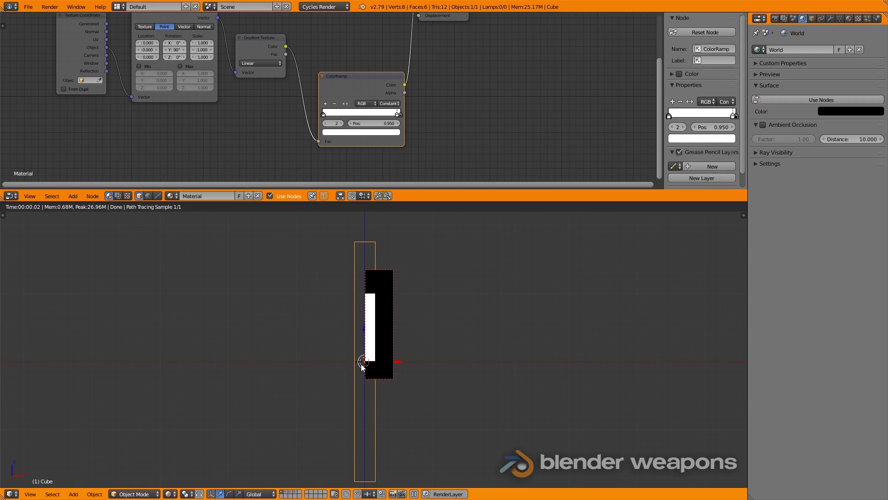
pyautogui.hotkey('shift', 'a')
pyautogui.hotkey('shift', 'a')
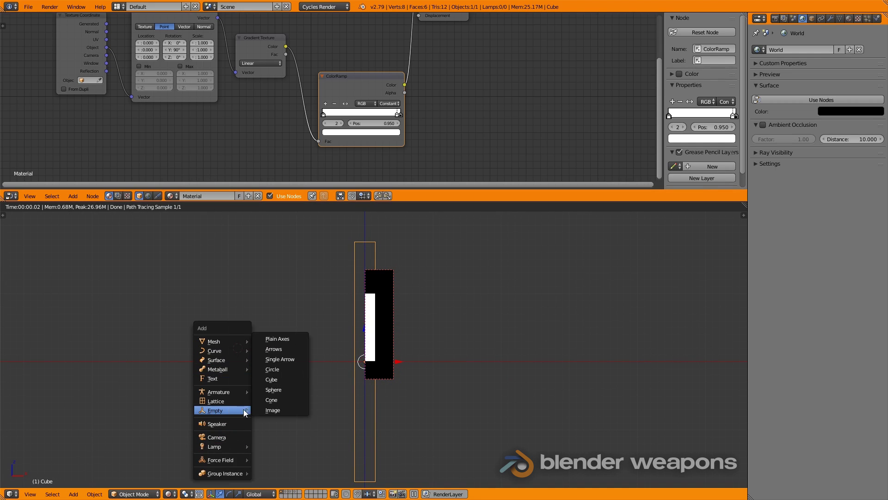
# Step: Add an empty left of the cube and set it as the Texture Coordinate object
pyautogui.moveTo(216, 409)
pyautogui.click(280, 348)
pyautogui.press('g')
pyautogui.click(296, 402)
pyautogui.rightClick(354, 368)
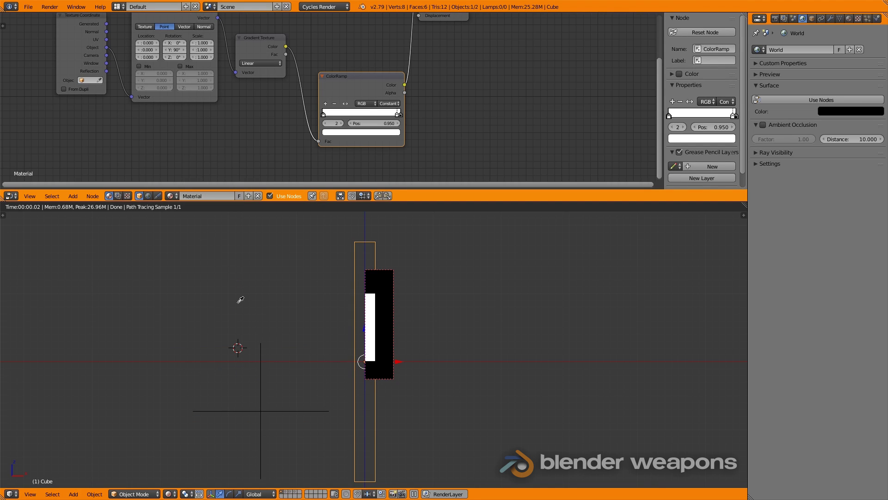
pyautogui.click(259, 343)
# Step: Switch to camera view, render the full frame again, and move the empty higher
pyautogui.rightClick(279, 410)
pyautogui.press('g')
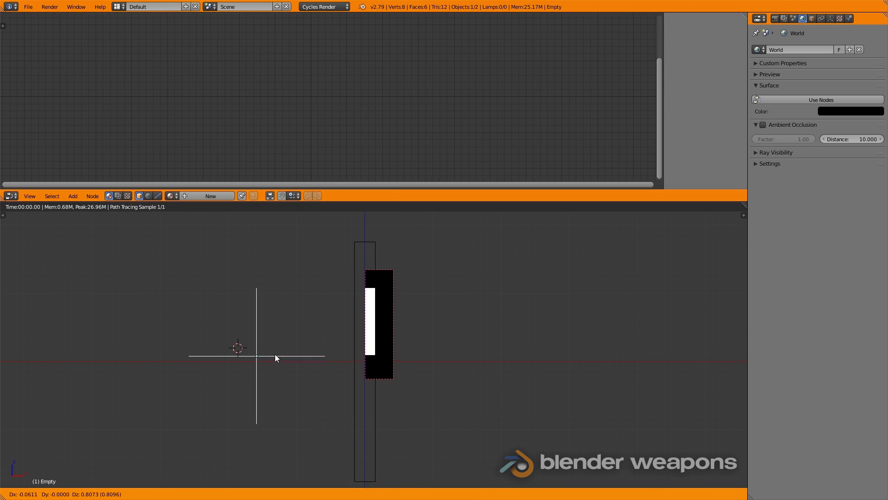
pyautogui.press('Escape')
pyautogui.press('KP_0')
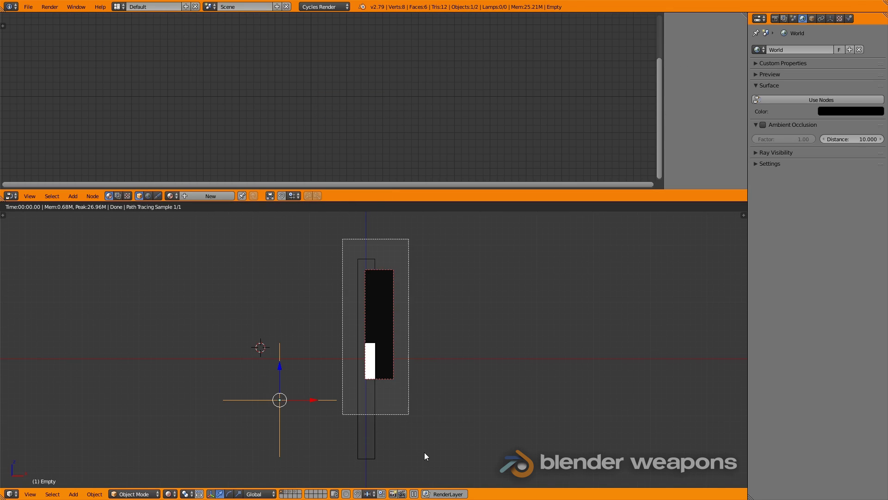
pyautogui.hotkey('ctrl', 'alt', 'b')
pyautogui.press('g')
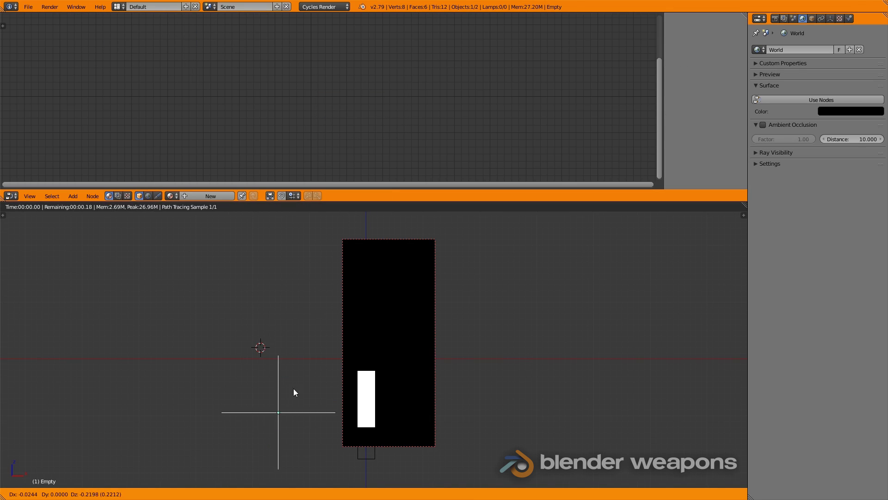
pyautogui.click(300, 395)
# Step: Stretch the empty along Z and make the world background mid grey
pyautogui.press('s')
pyautogui.press('z')
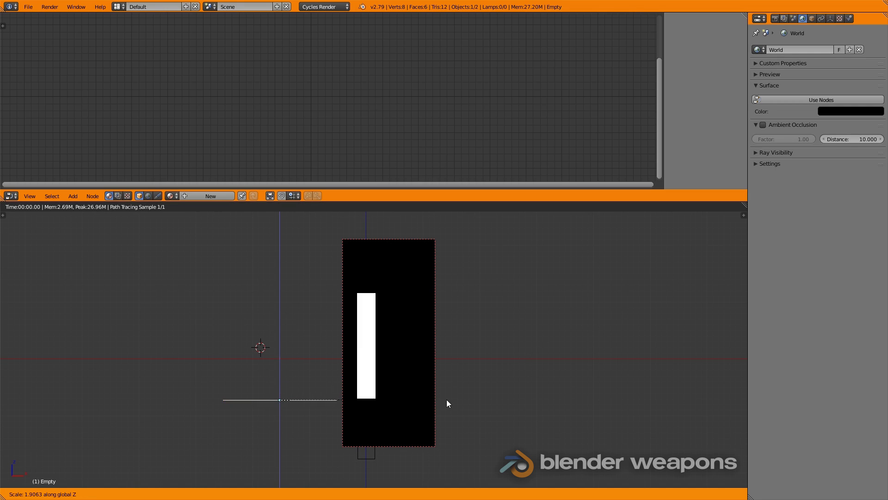
pyautogui.click(418, 409)
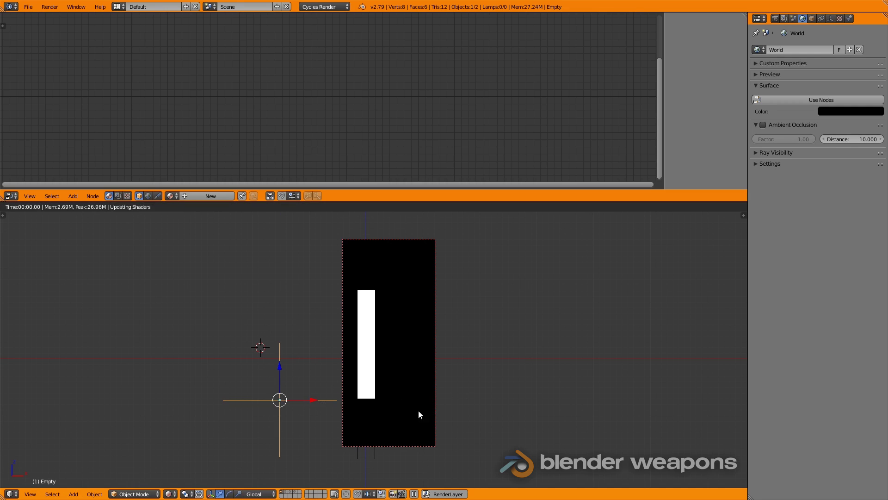
pyautogui.click(848, 113)
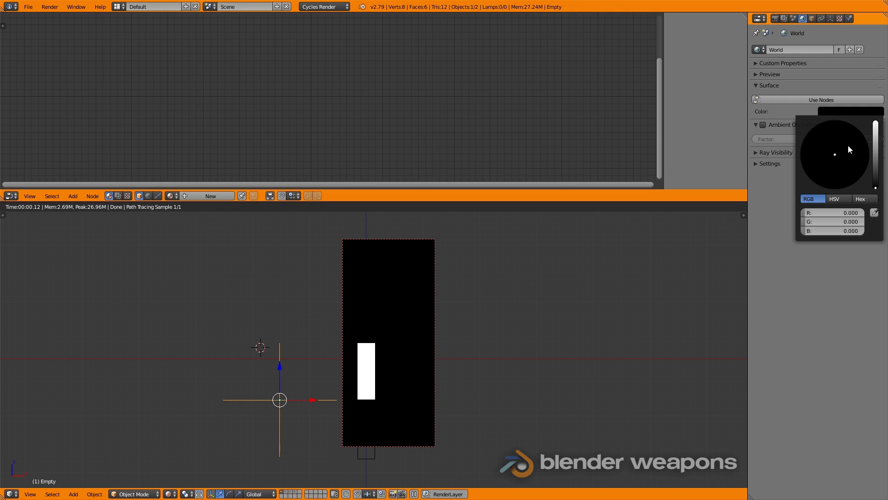
pyautogui.click(876, 156)
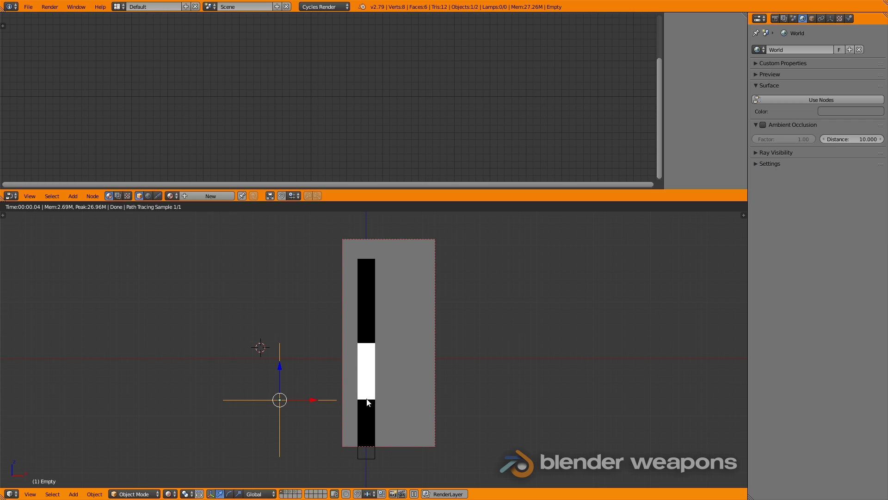
# Step: Rescale the empty along Z while previewing the raw gradient texture on the cube
pyautogui.press('s')
pyautogui.press('z')
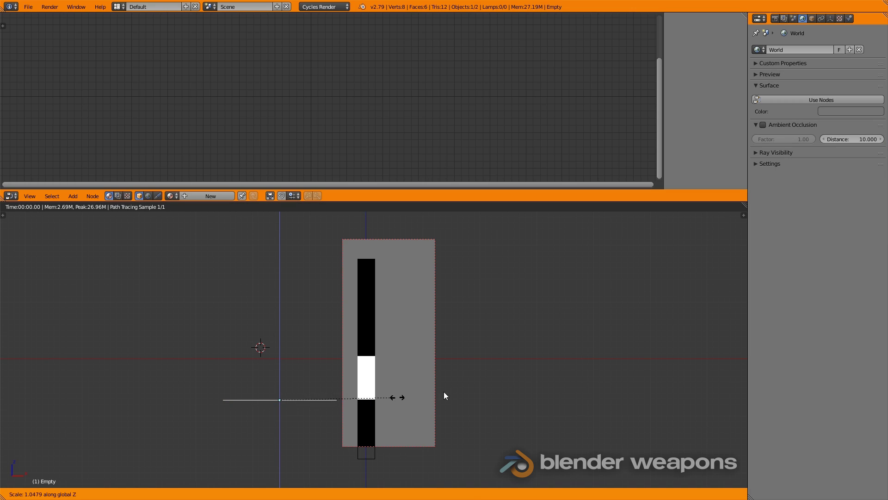
pyautogui.click(444, 392)
pyautogui.rightClick(390, 267)
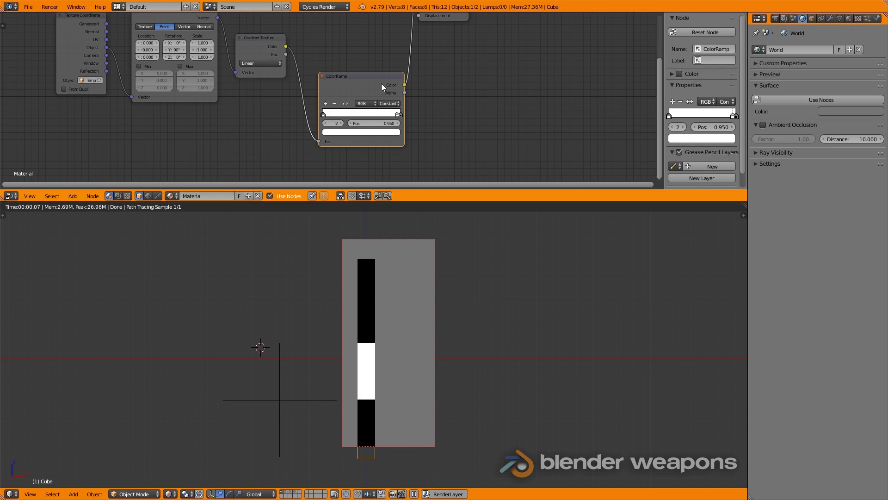
pyautogui.keyDown('ctrl'); pyautogui.keyDown('shift'); pyautogui.click(259, 46); pyautogui.keyUp('shift'); pyautogui.keyUp('ctrl')
pyautogui.rightClick(309, 412)
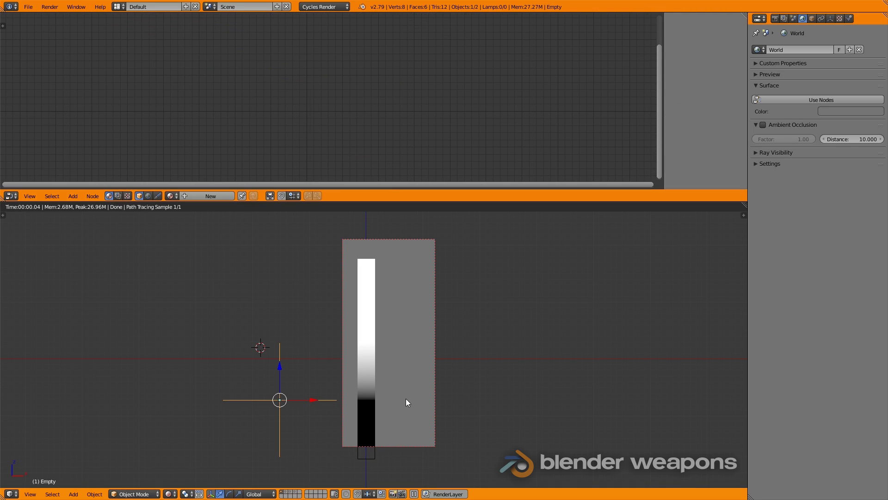
pyautogui.press('s')
pyautogui.press('z')
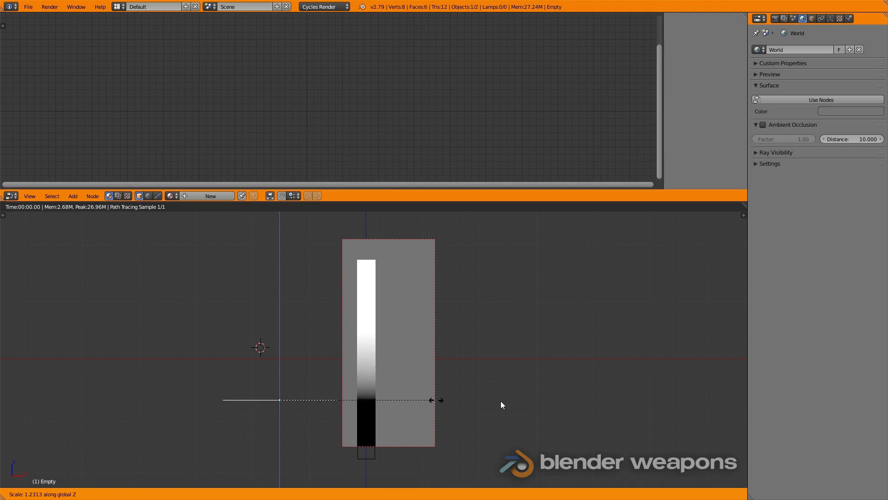
pyautogui.click(374, 401)
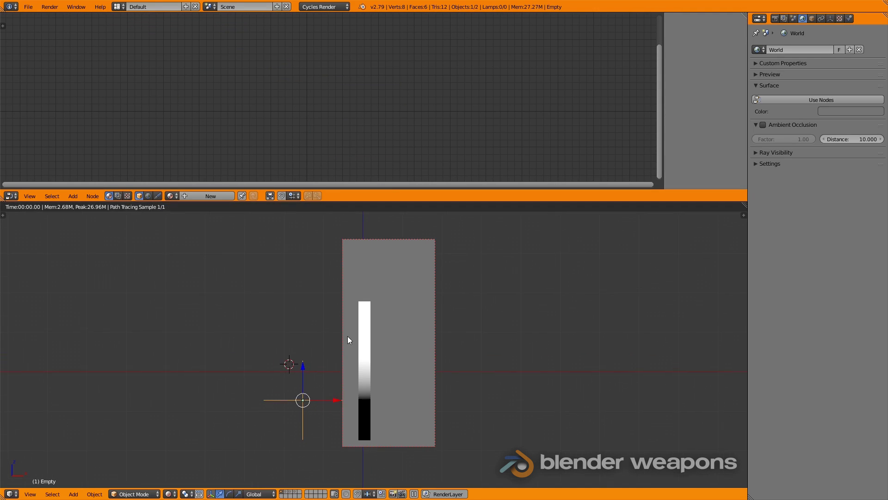
# Step: Set the empty's Scale Z to 1.560 in the sidebar Transform panel
pyautogui.rightClick(346, 337)
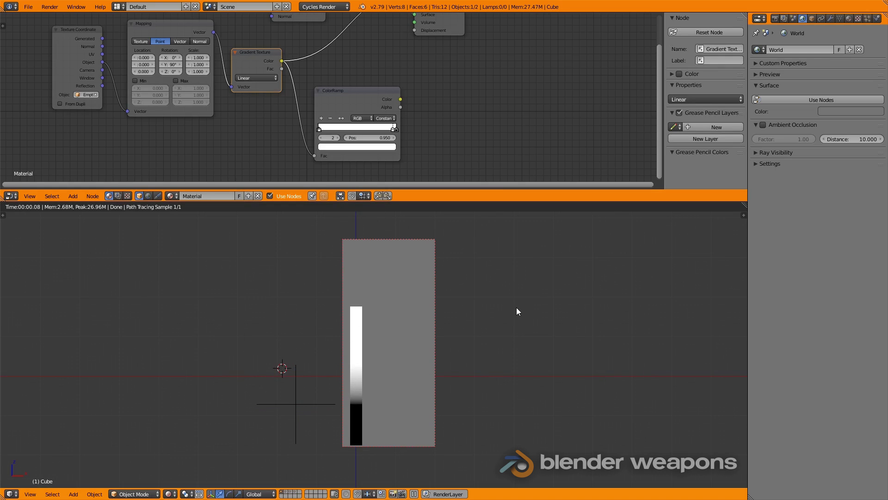
pyautogui.press('n')
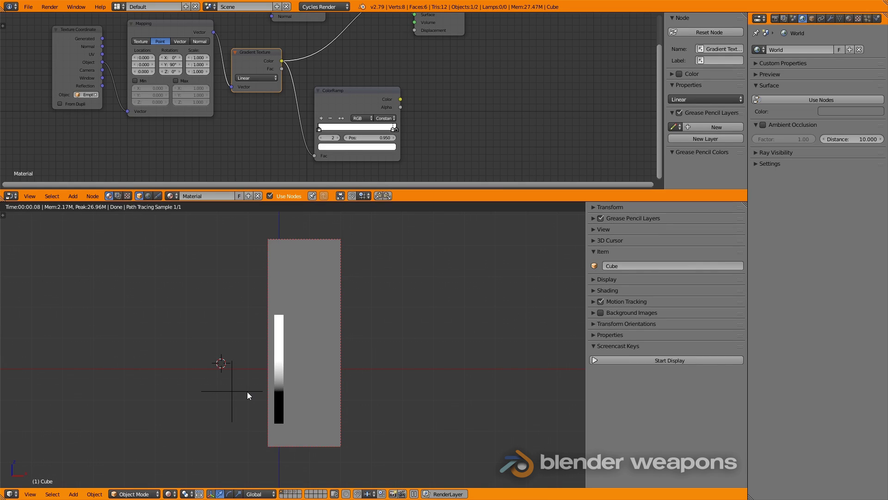
pyautogui.rightClick(248, 392)
pyautogui.click(595, 208)
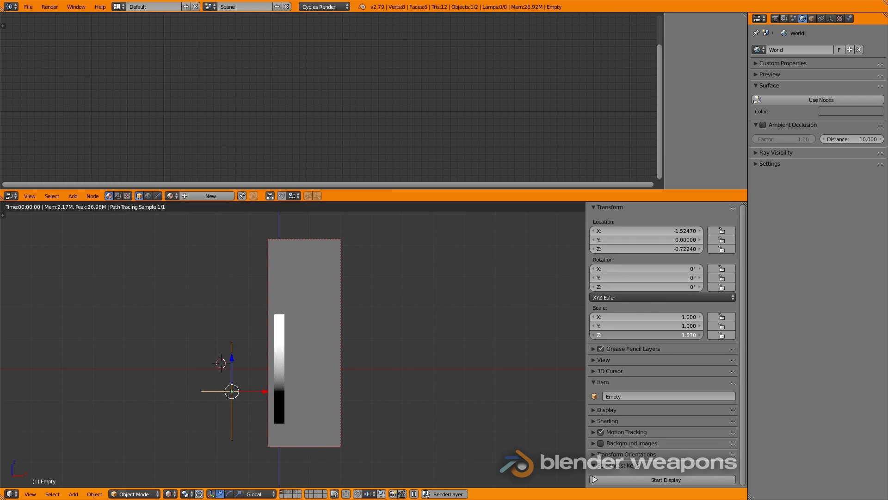
pyautogui.click(656, 336)
pyautogui.write('1.560')
pyautogui.press('Return')
# Step: Add a driver to the empty's Z scale and make the right half of the top area a Graph Editor
pyautogui.rightClick(640, 337)
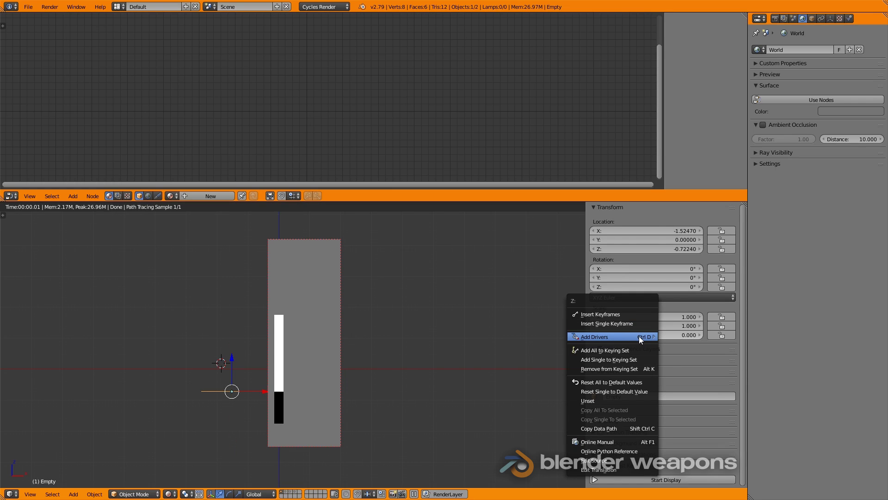
pyautogui.moveTo(603, 336)
pyautogui.click(686, 346)
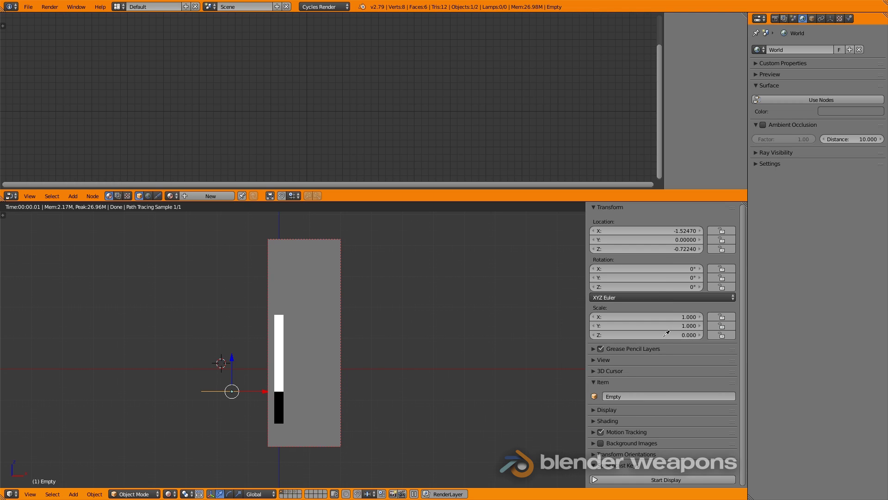
pyautogui.moveTo(738, 17); pyautogui.dragTo(351, 40)
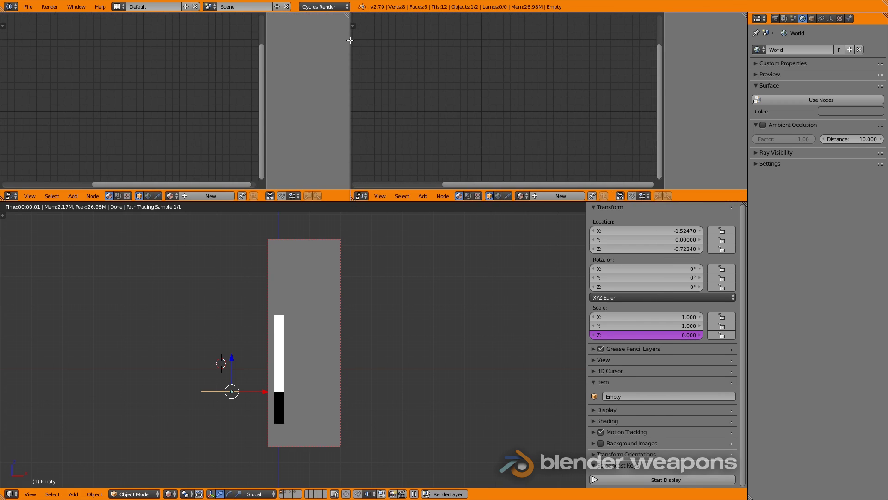
pyautogui.click(362, 195)
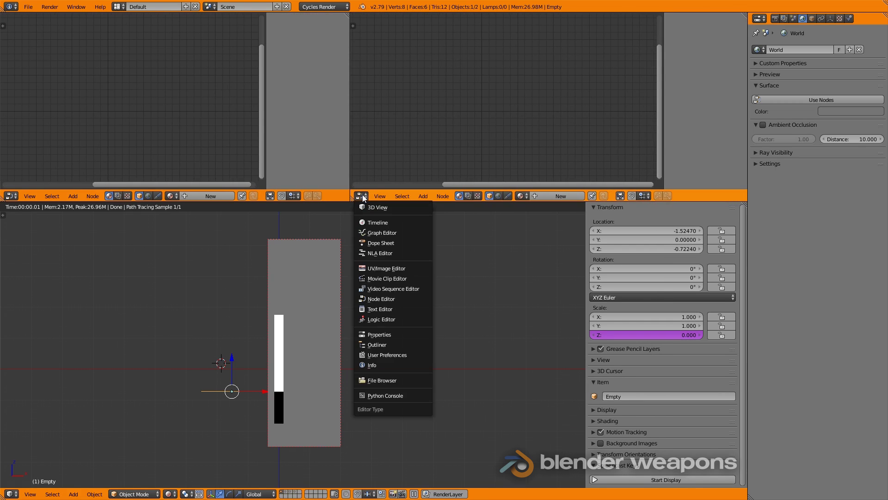
pyautogui.click(387, 232)
# Step: Show the Z Scale driver's curve and settings in the Graph Editor's Drivers mode
pyautogui.click(515, 196)
pyautogui.click(506, 174)
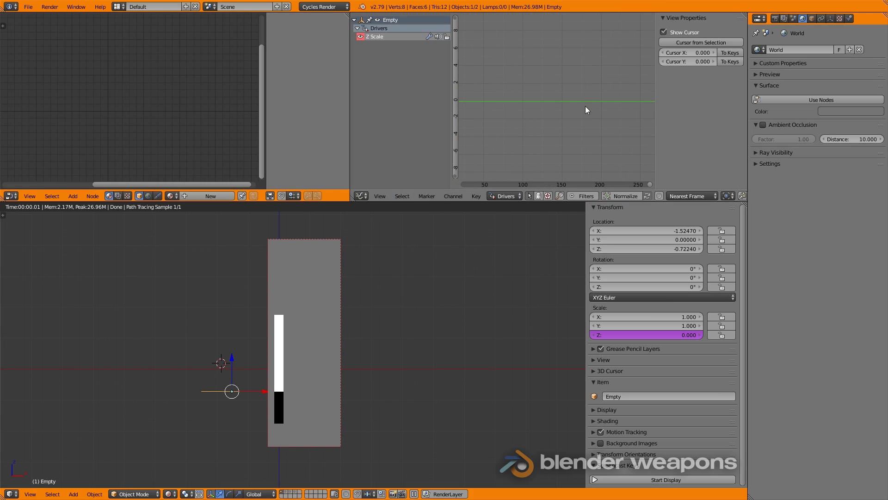
pyautogui.click(385, 37)
pyautogui.click(660, 52)
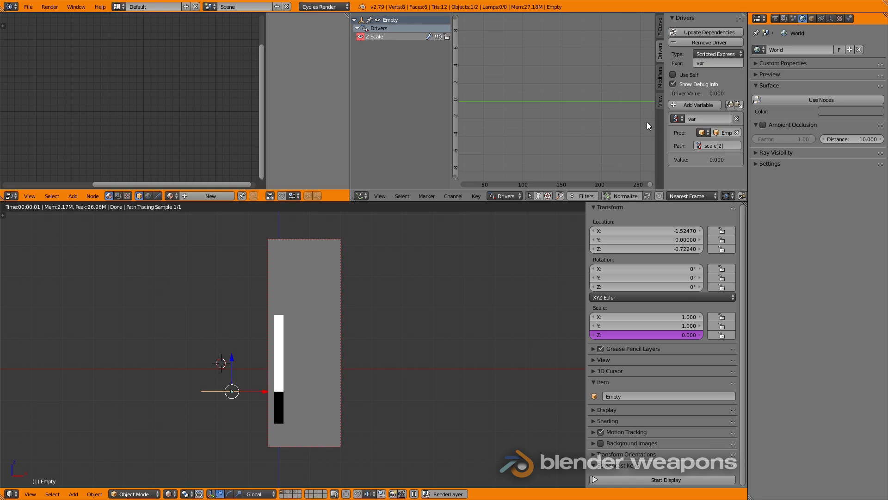
pyautogui.moveTo(656, 109); pyautogui.dragTo(574, 109)
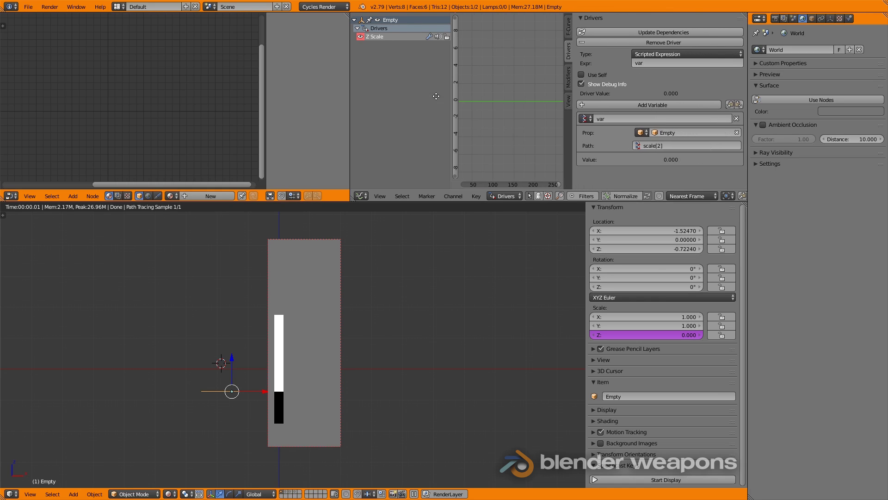
pyautogui.press('Home')
pyautogui.keyDown('ctrl'); pyautogui.moveTo(498, 104); pyautogui.dragTo(541, 115, button='middle'); pyautogui.keyUp('ctrl')
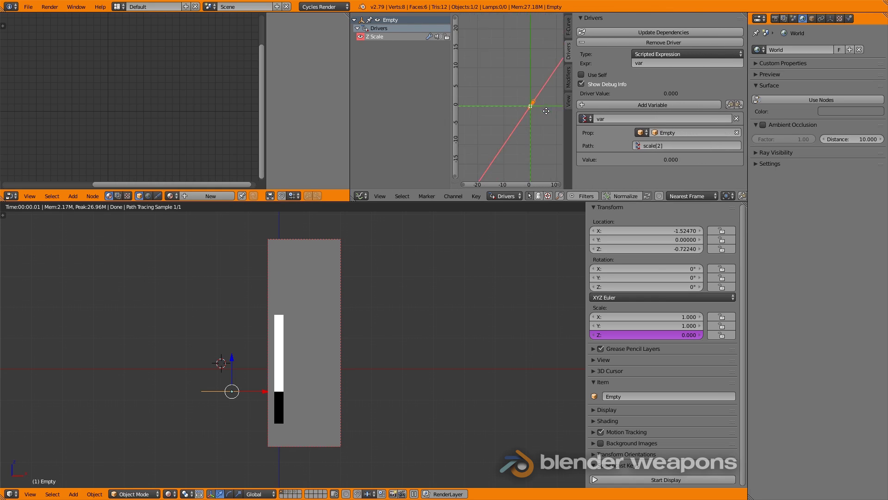
pyautogui.hotkey('shift', 'a')
pyautogui.moveTo(181, 344)
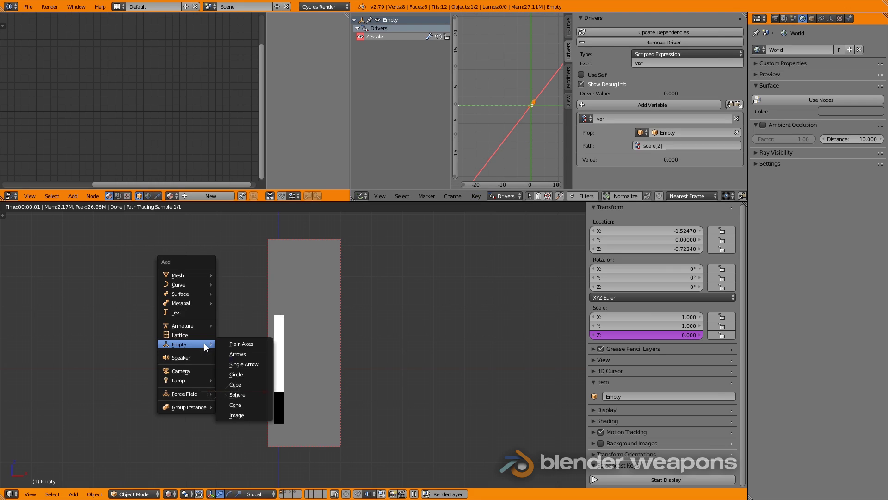
# Step: Snap the 3D cursor to the Empty and add a plain axes Empty.001 there
pyautogui.click(234, 342)
pyautogui.rightClick(243, 390)
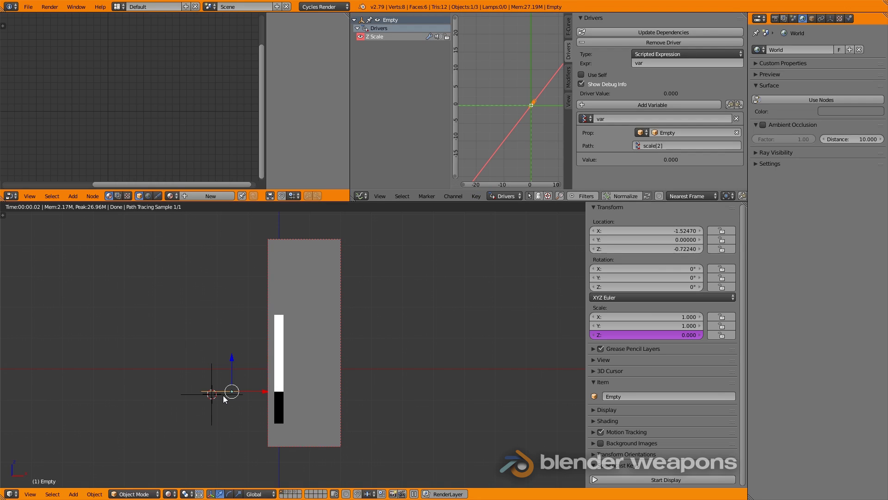
pyautogui.hotkey('ctrl', 'z')
pyautogui.hotkey('ctrl', 'z')
pyautogui.hotkey('shift', 'a')
pyautogui.hotkey('shift', 's')
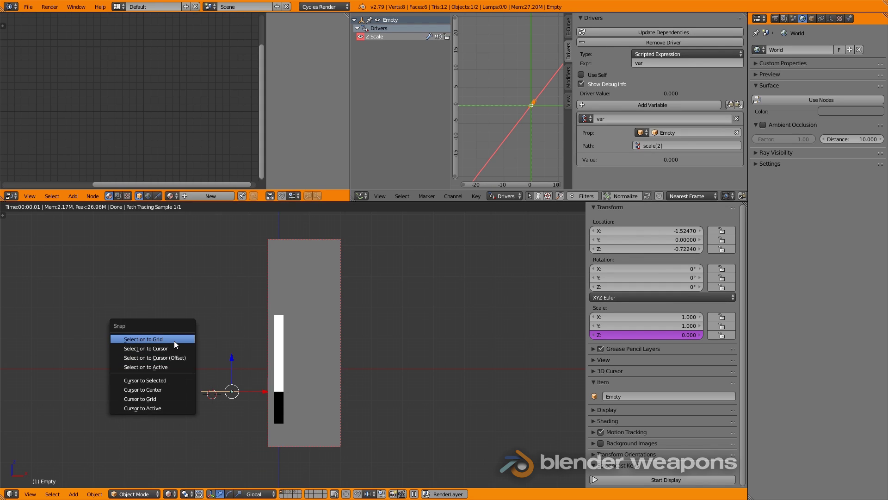
pyautogui.click(171, 381)
pyautogui.hotkey('shift', 'a')
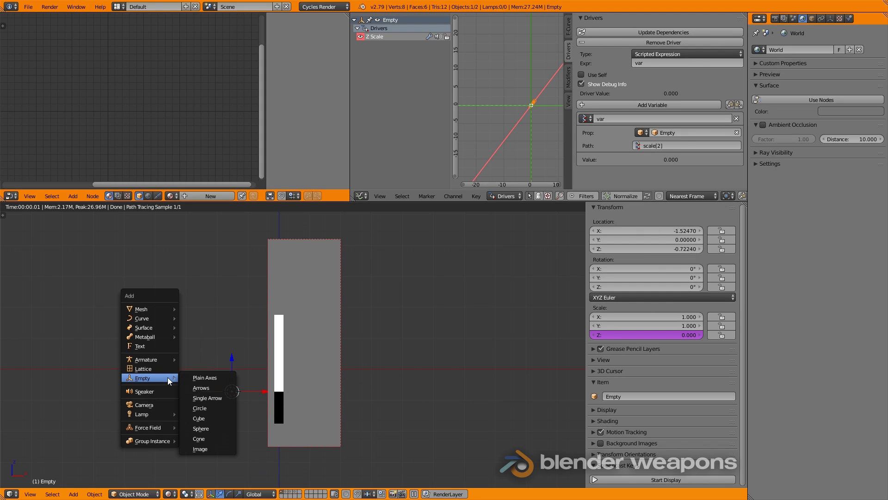
pyautogui.press('Escape')
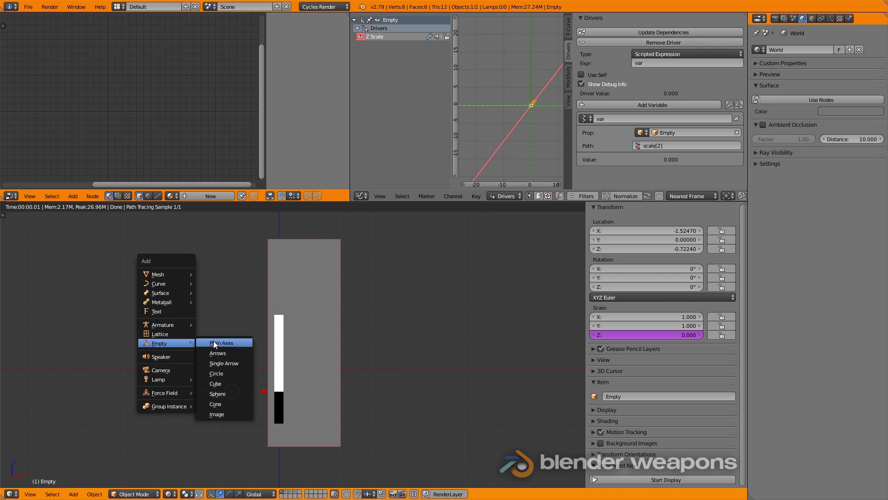
pyautogui.click(228, 343)
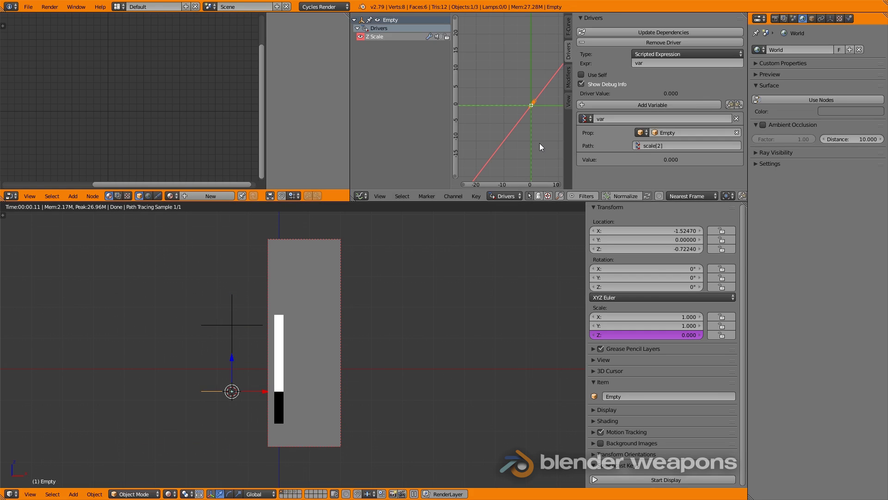
# Step: Set the driver variable type to Distance with Empty.001 as the second object
pyautogui.scroll(2, 523, 134)
pyautogui.scroll(2, 512, 117)
pyautogui.scroll(2, 507, 110)
pyautogui.scroll(1, 502, 108)
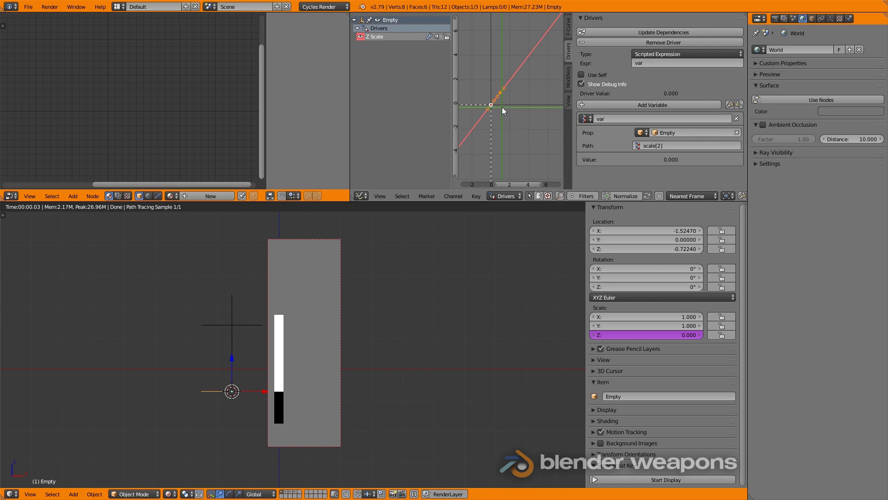
pyautogui.moveTo(501, 107); pyautogui.dragTo(498, 111)
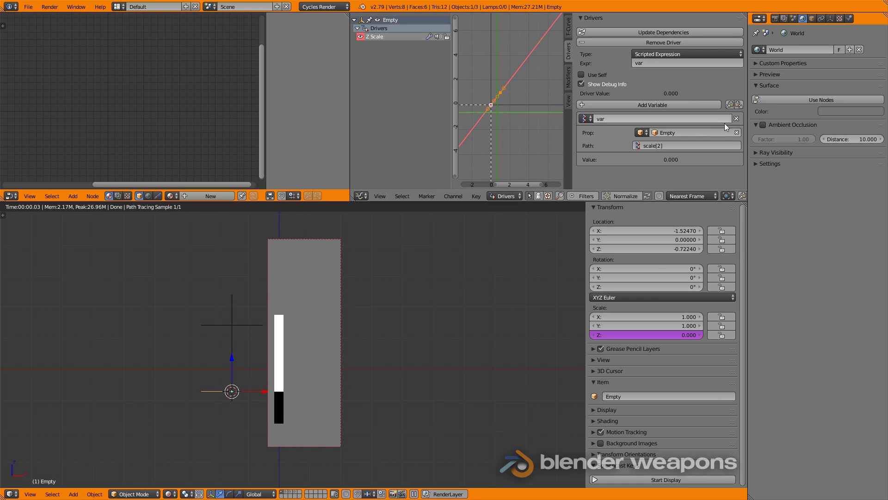
pyautogui.click(585, 118)
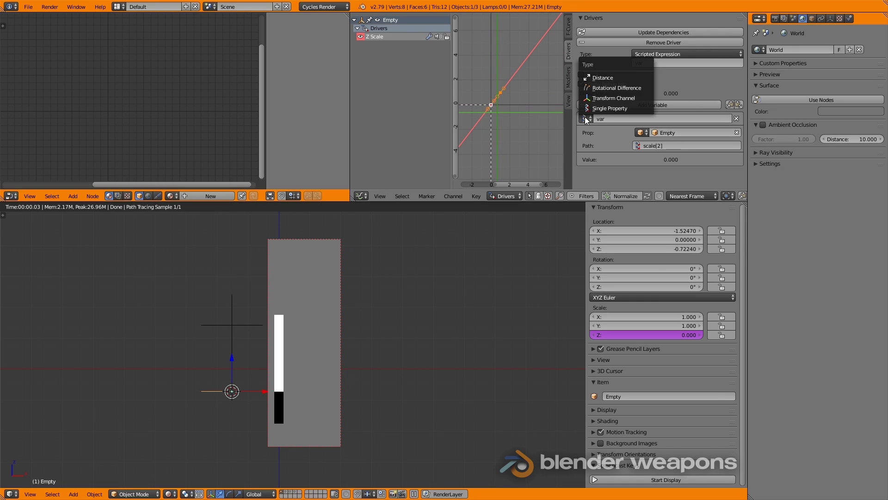
pyautogui.click(594, 78)
pyautogui.click(736, 155)
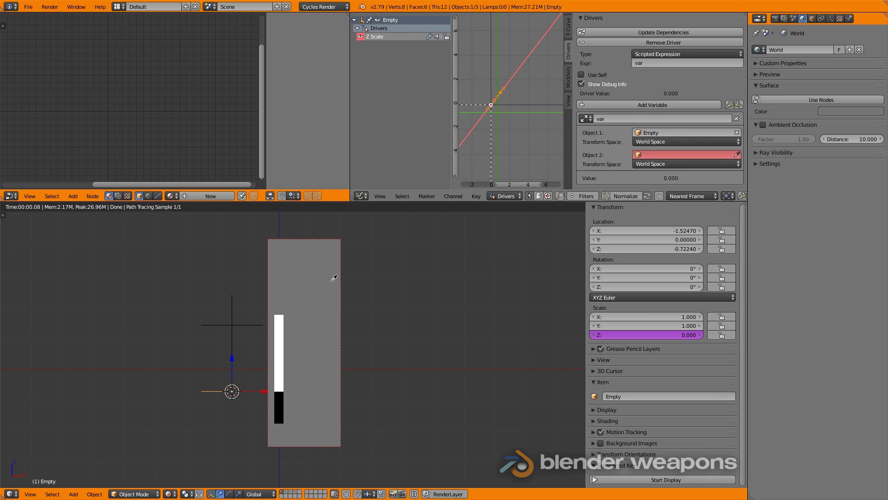
pyautogui.click(246, 326)
# Step: Move Empty.001 higher above the strip, checking the Cube's ColorRamp node
pyautogui.rightClick(242, 325)
pyautogui.rightClick(297, 276)
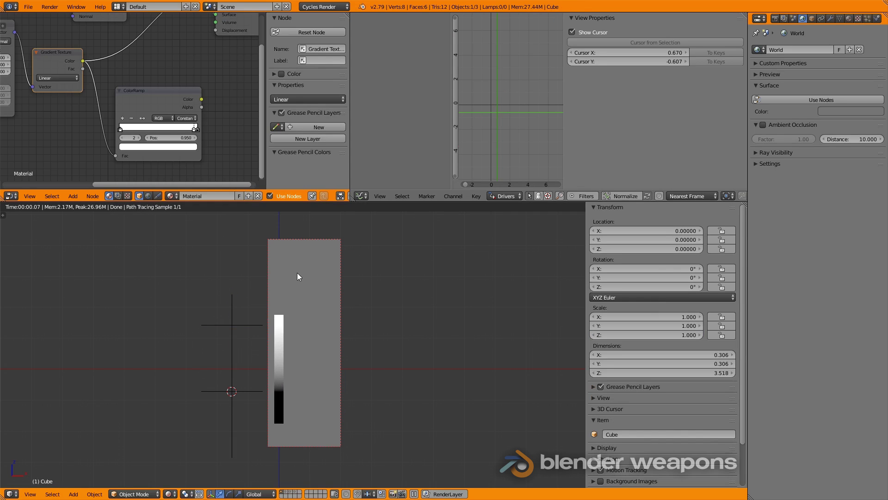
pyautogui.scroll(-2, 143, 94)
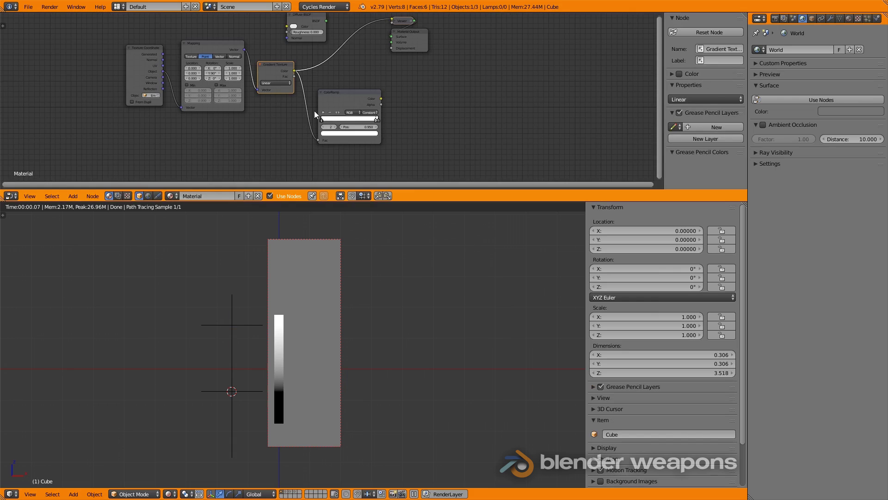
pyautogui.scroll(2, 314, 110)
pyautogui.click(345, 91)
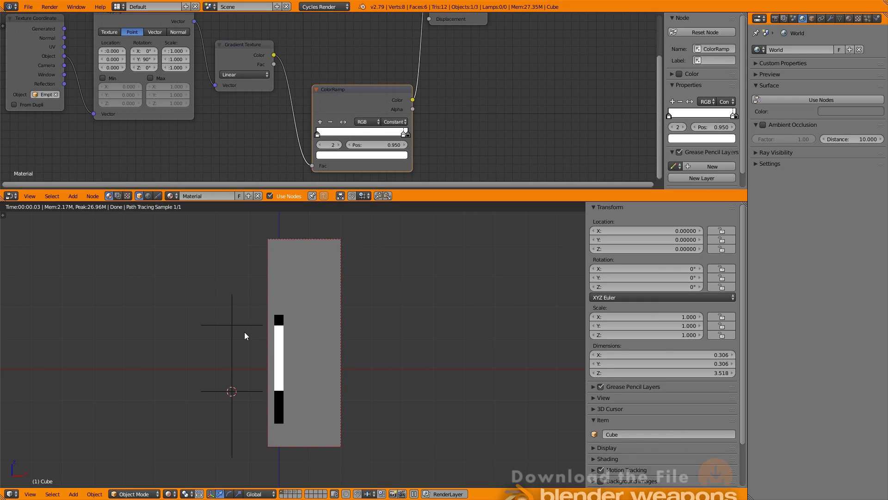
pyautogui.rightClick(246, 330)
pyautogui.press('g')
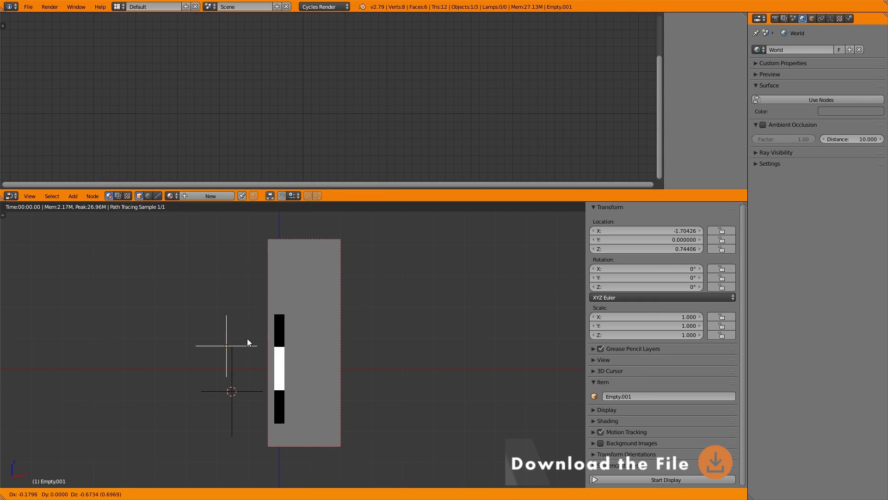
pyautogui.click(263, 326)
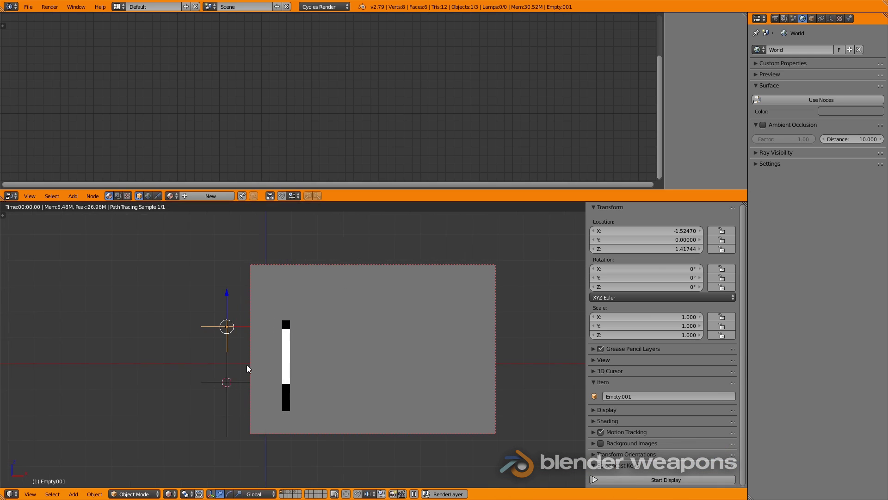
pyautogui.rightClick(247, 368)
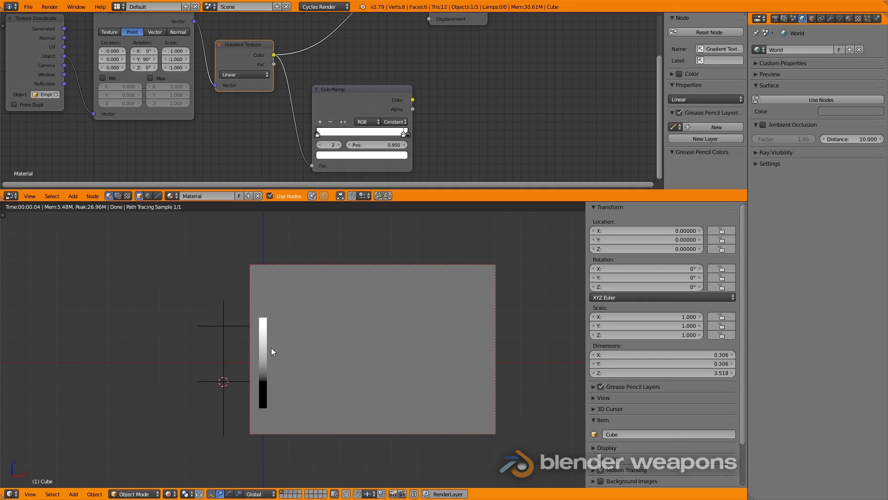
# Step: Duplicate the Cube strip, widen it to about 8.7 along X, and tilt it -52.4°
pyautogui.hotkey('shift', 'd')
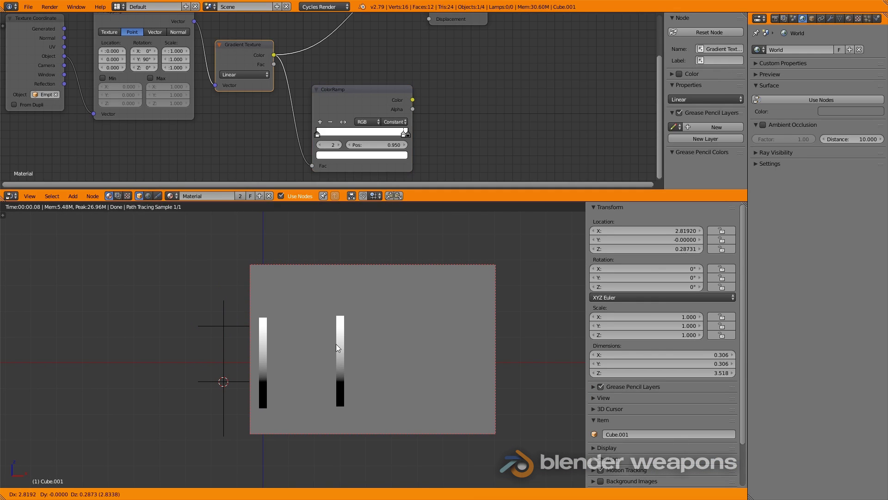
pyautogui.click(336, 343)
pyautogui.press('s')
pyautogui.press('x')
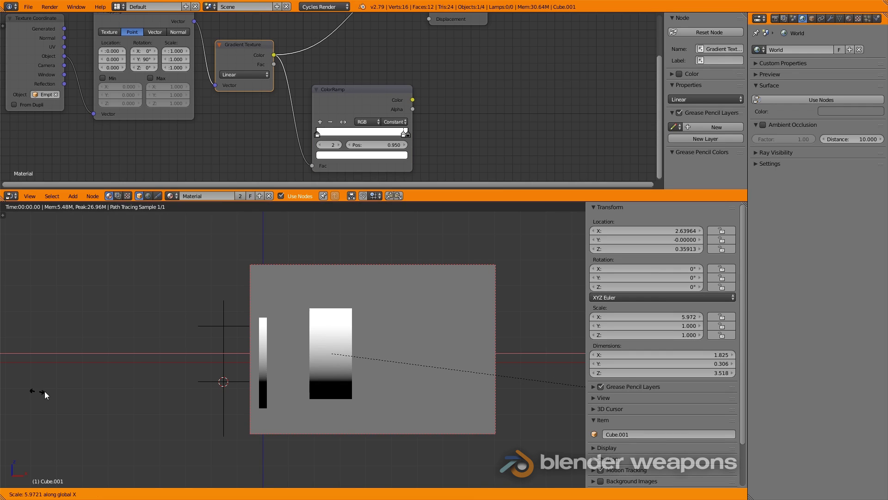
pyautogui.click(196, 393)
pyautogui.press('r')
pyautogui.click(373, 319)
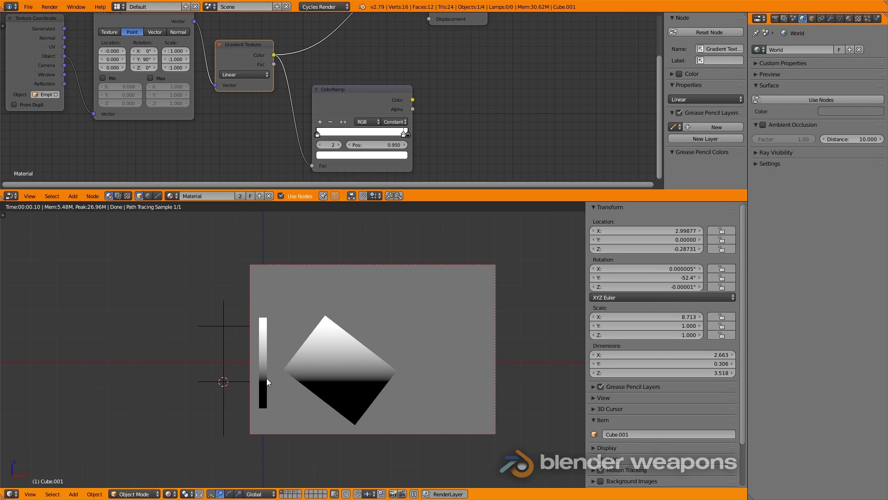
# Step: Reposition Empty.001 and move the other Empty lower in the scene
pyautogui.rightClick(215, 345)
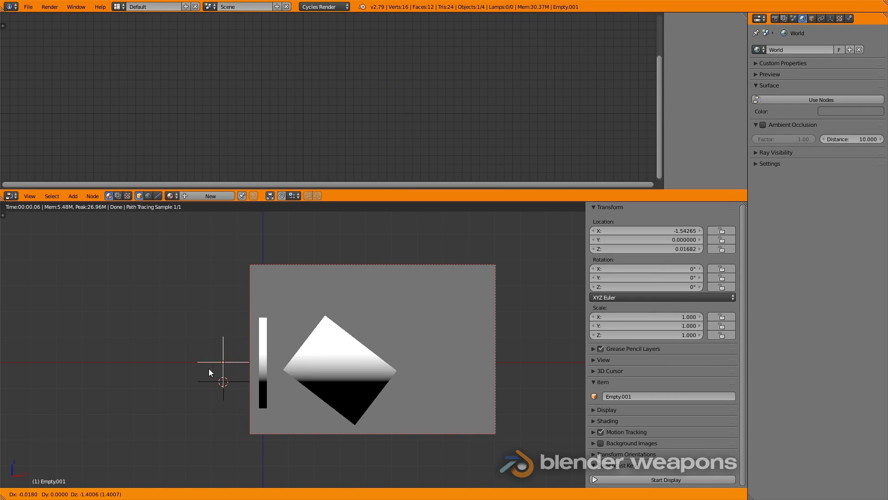
pyautogui.press('g')
pyautogui.click(206, 324)
pyautogui.rightClick(206, 356)
pyautogui.press('g')
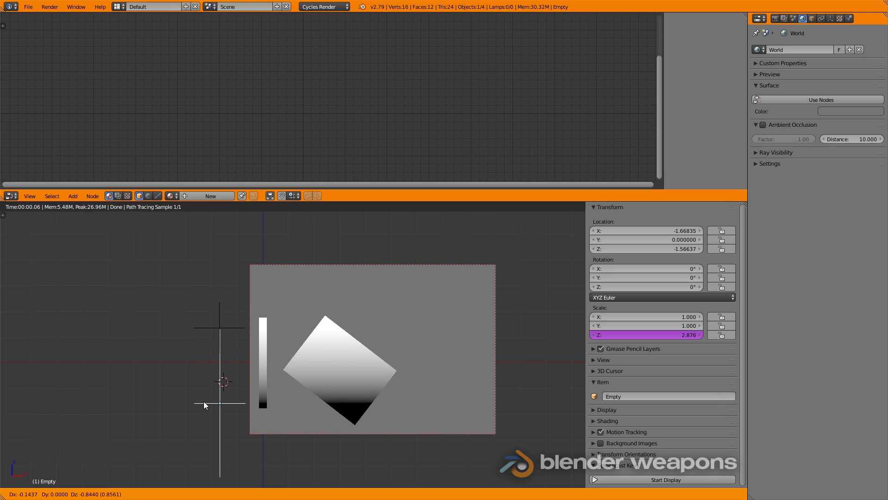
pyautogui.click(183, 391)
pyautogui.press('r')
pyautogui.press('r')
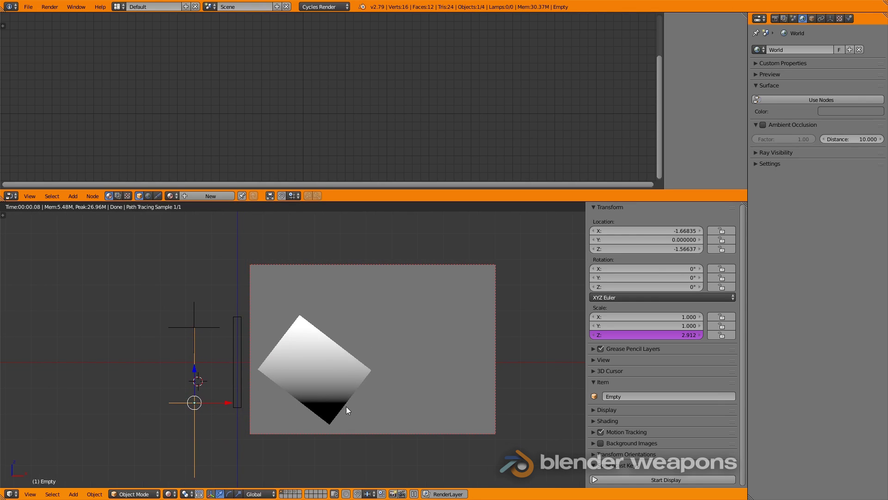
pyautogui.press('Escape')
pyautogui.press('r')
pyautogui.press('r')
pyautogui.press('Escape')
# Step: Rotate Cube.001 to -43.7°, -35.1°, 55° and view the scene from the top
pyautogui.rightClick(336, 387)
pyautogui.press('r')
pyautogui.press('r')
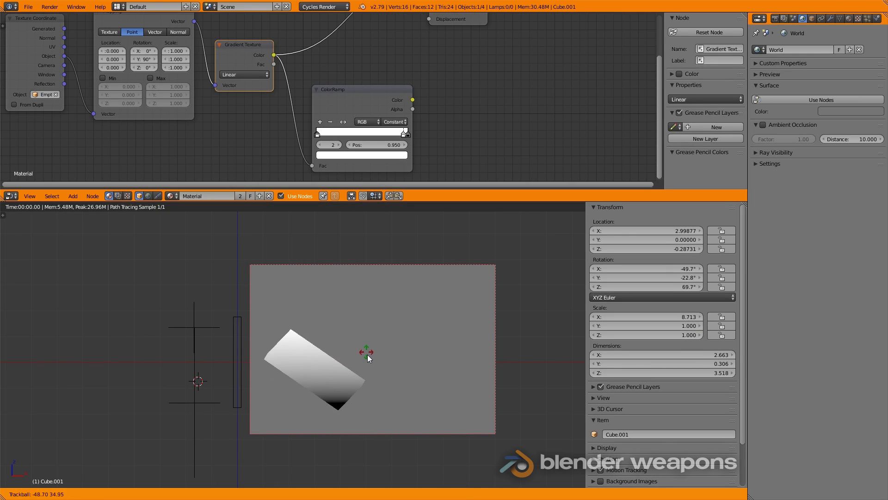
pyautogui.click(280, 362)
pyautogui.press('KP_7')
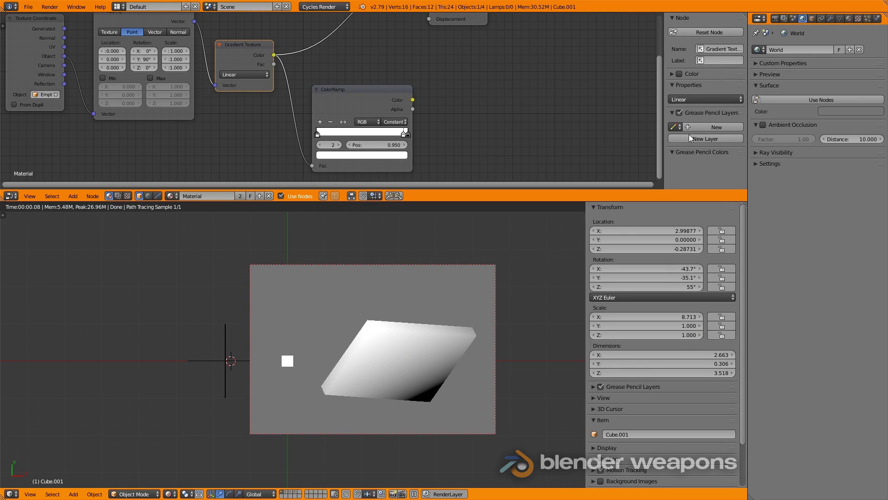
pyautogui.click(851, 111)
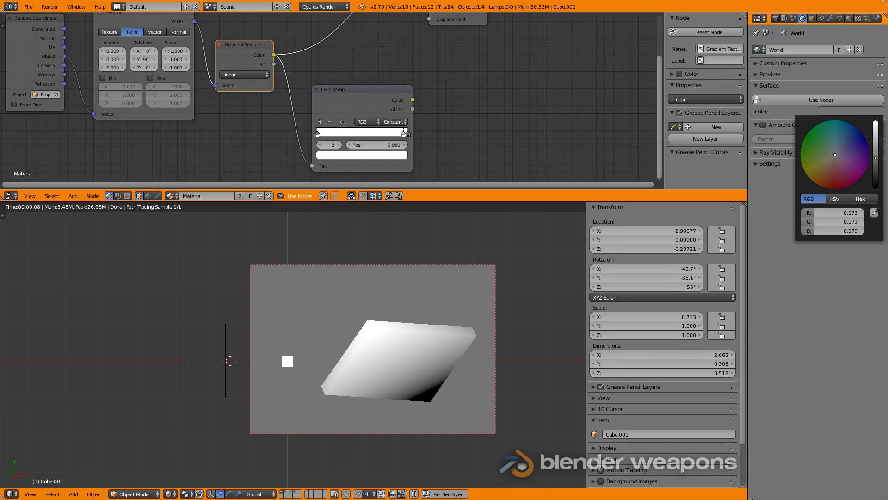
# Step: Set the world background colour to black and frame the empties in front view
pyautogui.moveTo(875, 178); pyautogui.dragTo(874, 194)
pyautogui.scroll(4, 207, 363)
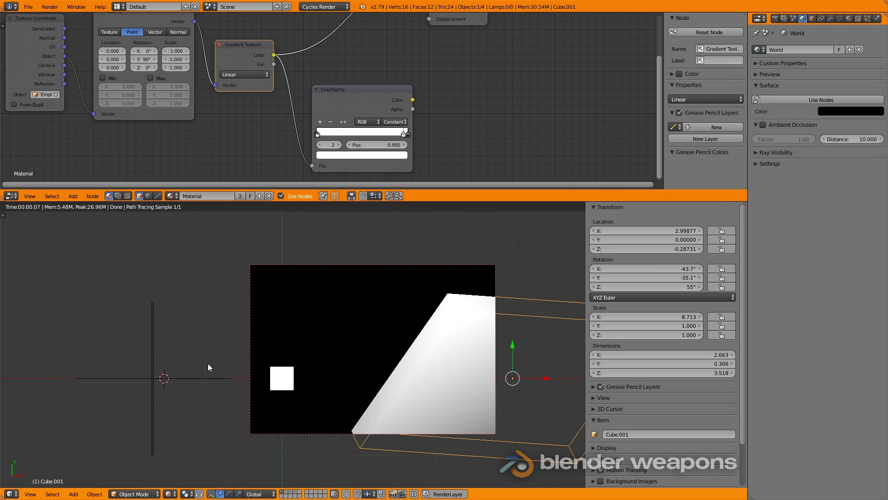
pyautogui.rightClick(191, 373)
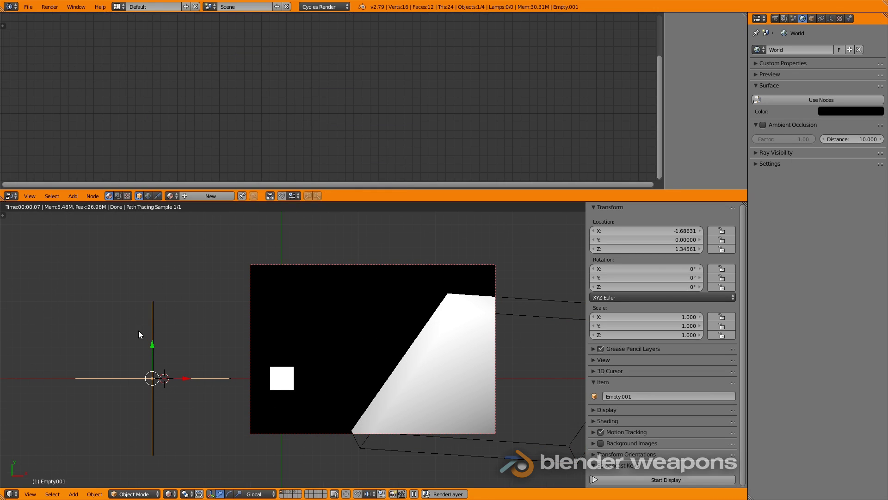
pyautogui.moveTo(138, 331); pyautogui.dragTo(276, 370, button='middle')
pyautogui.press('KP_1')
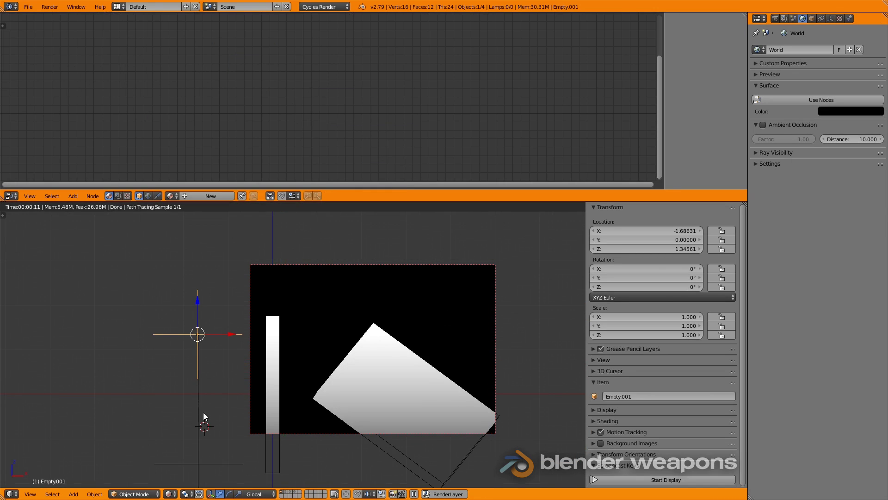
pyautogui.keyDown('shift'); pyautogui.moveTo(203, 412); pyautogui.dragTo(198, 347, button='middle'); pyautogui.keyUp('shift')
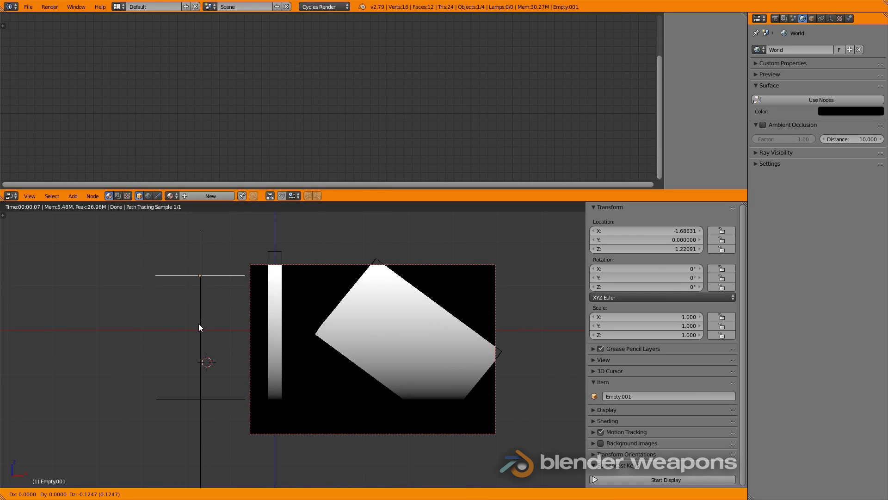
pyautogui.press('g')
pyautogui.press('x')
pyautogui.press('Escape')
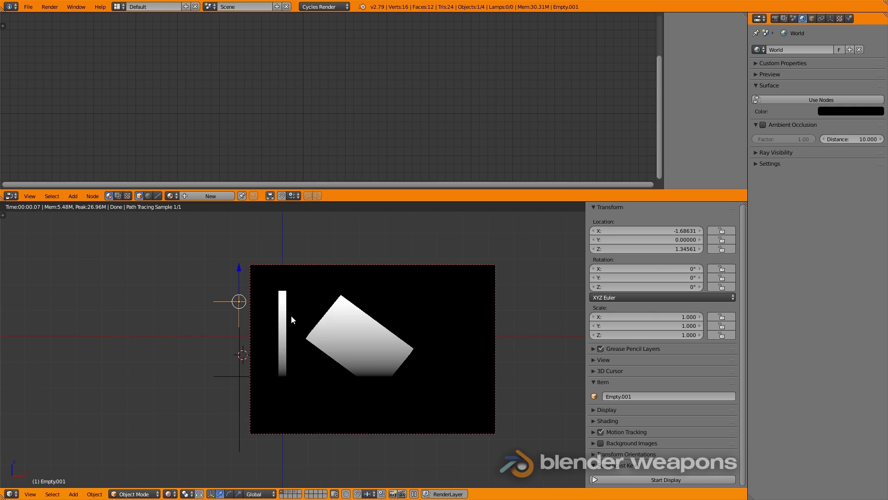
pyautogui.hotkey('shift', 'z')
pyautogui.scroll(1, 256, 342)
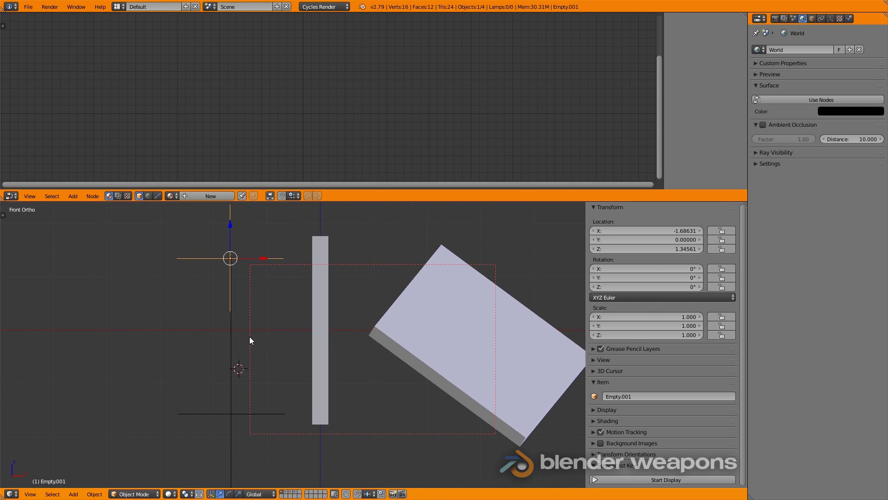
# Step: Reset both empties to the origin, then move them to Z 1 and Z -1
pyautogui.hotkey('alt', 'g')
pyautogui.press('g')
pyautogui.press('z')
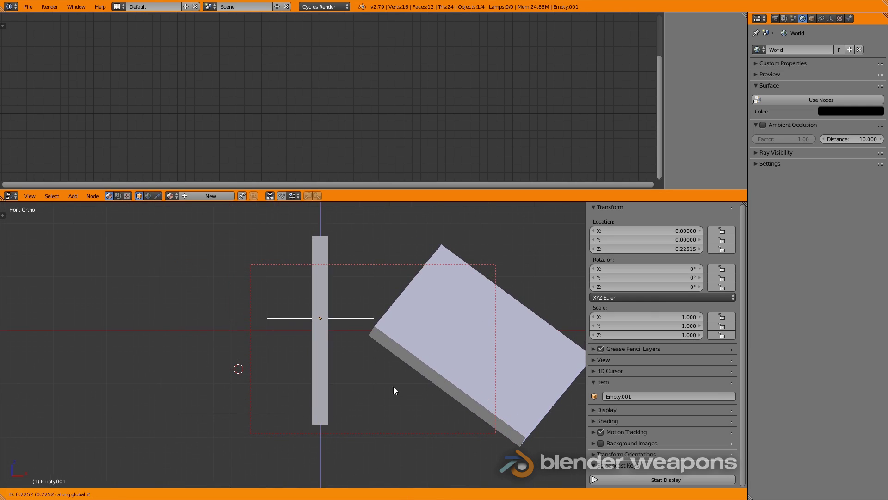
pyautogui.press('1')
pyautogui.press('Return')
pyautogui.rightClick(232, 414)
pyautogui.hotkey('alt', 'g')
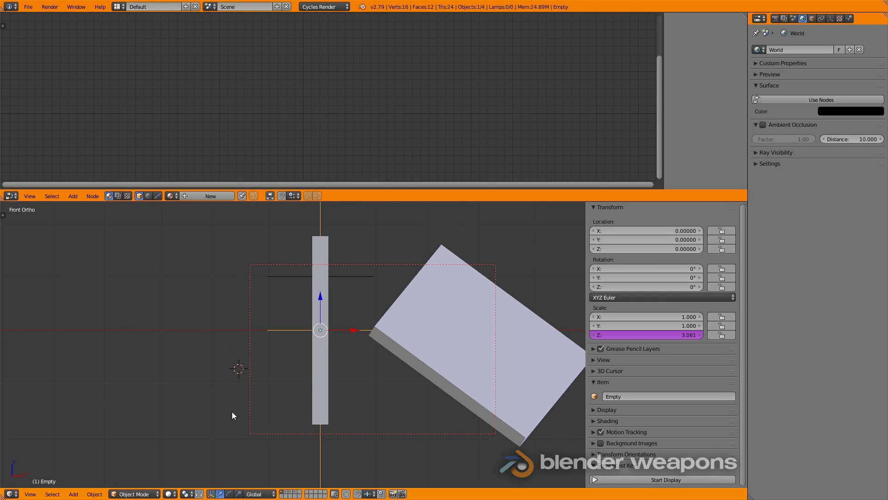
pyautogui.press('g')
pyautogui.press('z')
pyautogui.press('-')
pyautogui.press('1')
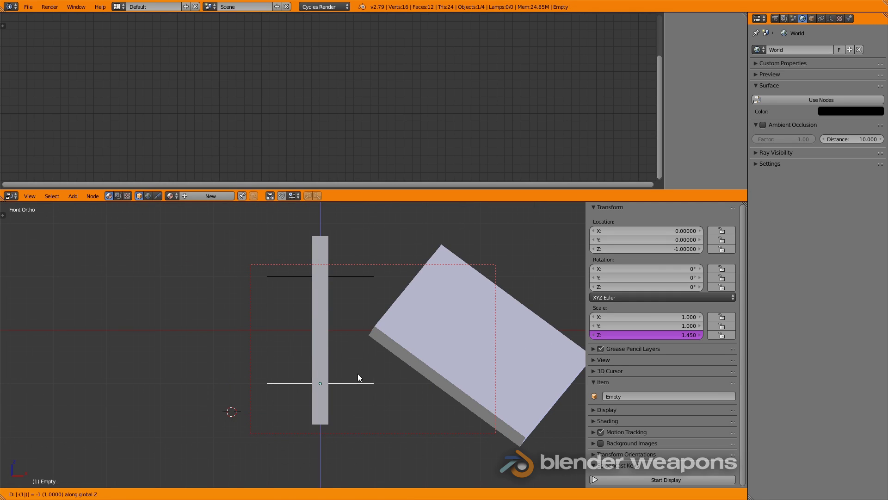
pyautogui.press('Return')
# Step: Delete the tall bar from the scene
pyautogui.rightClick(324, 235)
pyautogui.press('x')
pyautogui.press('Return')
# Step: Add a circle empty at the origin and rotate it -90° on X
pyautogui.hotkey('shift', 'c')
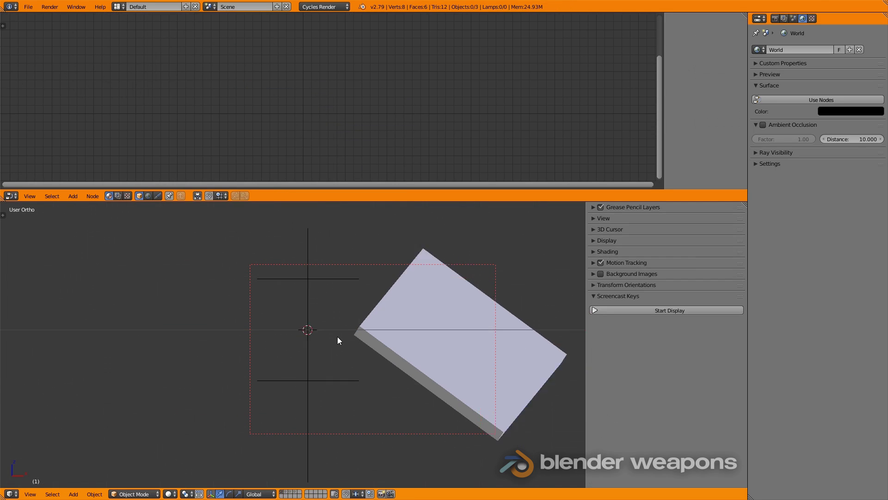
pyautogui.hotkey('shift', 'a')
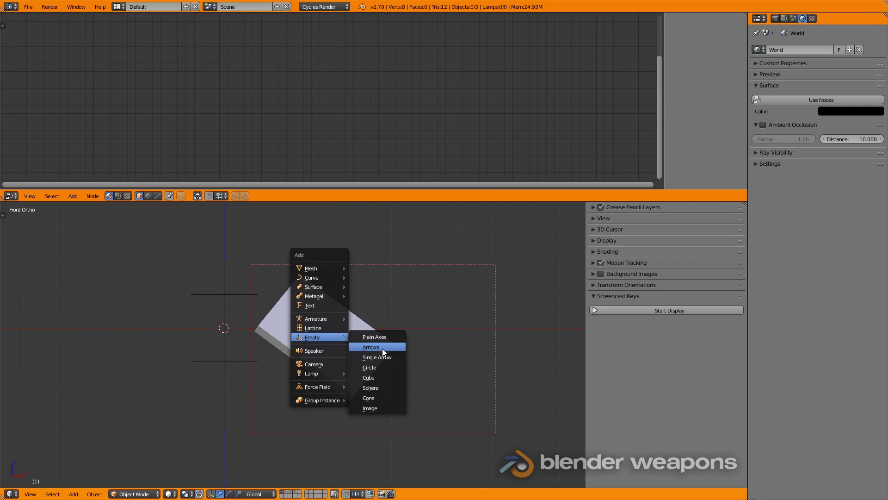
pyautogui.click(369, 367)
pyautogui.press('KP_3')
pyautogui.write('r-90')
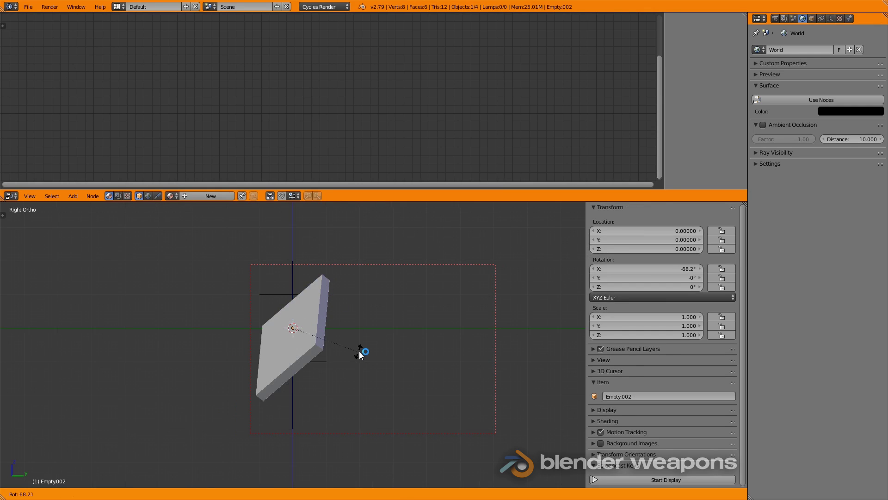
pyautogui.click(318, 354)
pyautogui.press('KP_1')
pyautogui.scroll(3, 243, 340)
# Step: Parent the empties to the circle empty, then undo the parenting
pyautogui.keyDown('shift'); pyautogui.rightClick(206, 259); pyautogui.keyUp('shift')
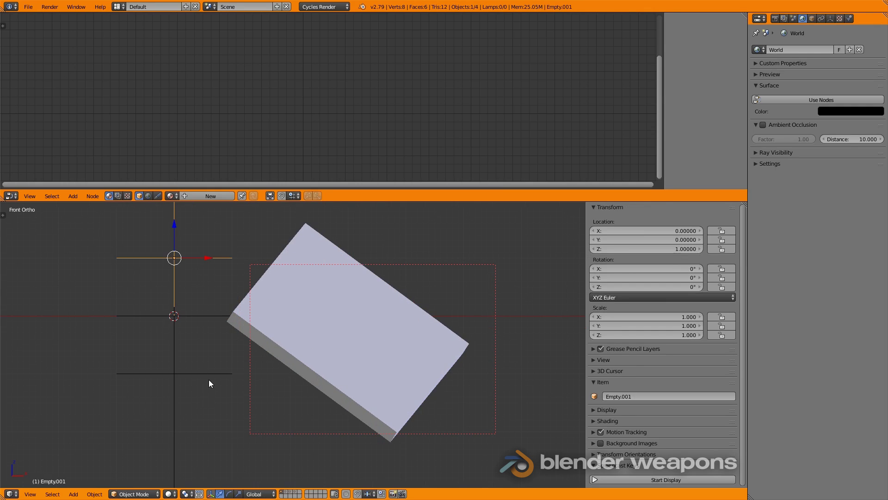
pyautogui.keyDown('shift'); pyautogui.rightClick(209, 318); pyautogui.keyUp('shift')
pyautogui.hotkey('ctrl', 'p')
pyautogui.click(227, 351)
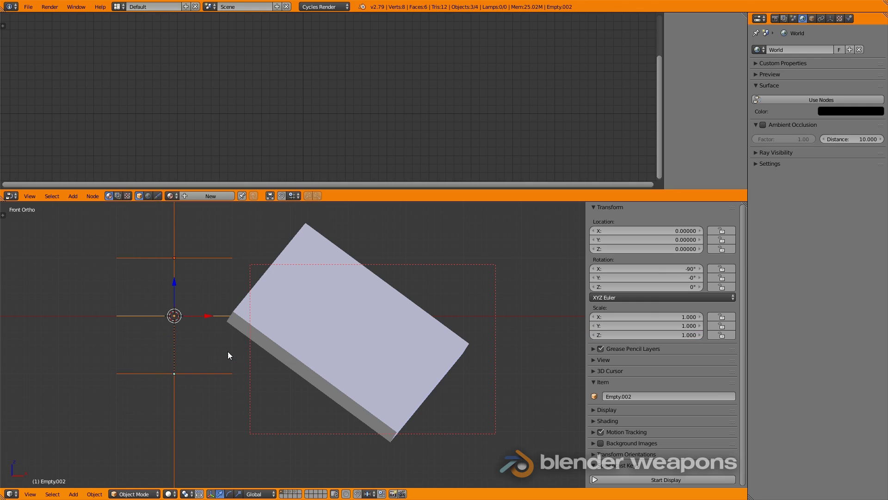
pyautogui.hotkey('ctrl', 'z')
pyautogui.hotkey('ctrl', 'z')
pyautogui.hotkey('ctrl', 'z')
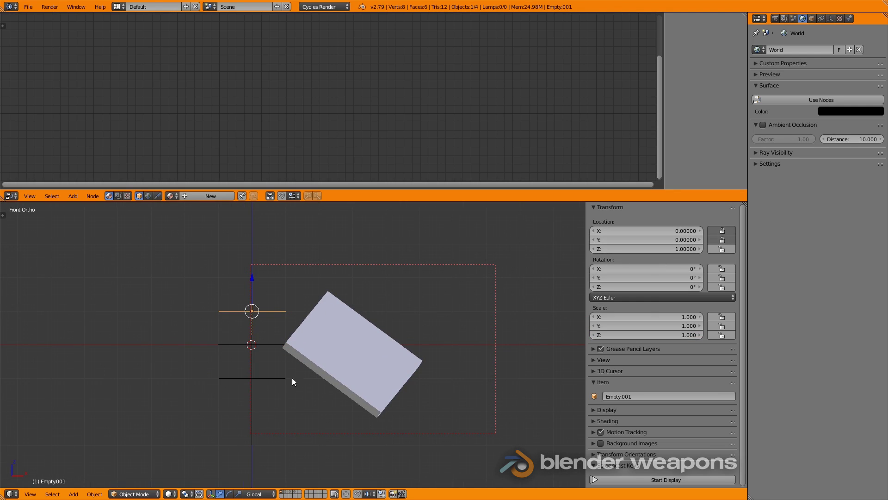
pyautogui.hotkey('ctrl', 'z')
# Step: Lock the Empty's X location and select the gradient slab Cube.001
pyautogui.click(725, 231)
pyautogui.hotkey('ctrl', 'z')
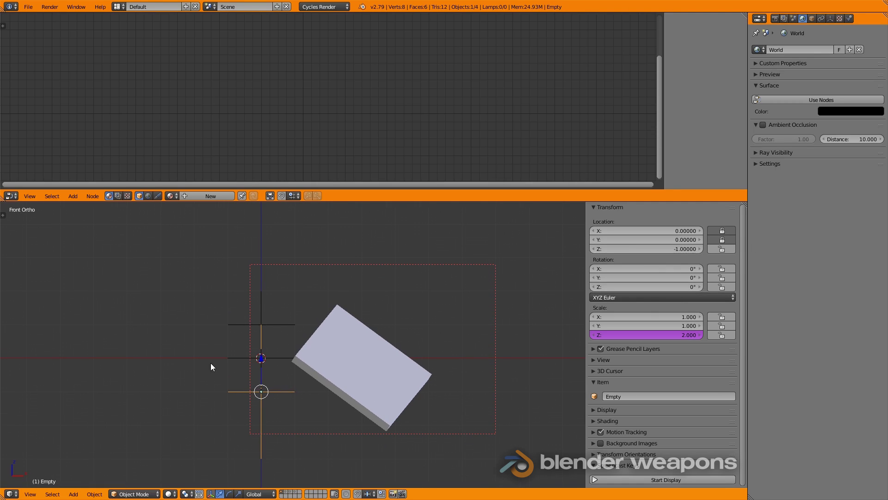
pyautogui.hotkey('shift', 'z')
pyautogui.moveTo(291, 369)
pyautogui.mouseDown(button='middle')
pyautogui.moveTo(313, 362)
pyautogui.moveTo(342, 377)
pyautogui.mouseUp(button='middle')
pyautogui.hotkey('shift', 'z')
pyautogui.rightClick(345, 380)
# Step: Stretch the gradient slab along its local Y axis to a scale of 8.374
pyautogui.press('s')
pyautogui.press('y')
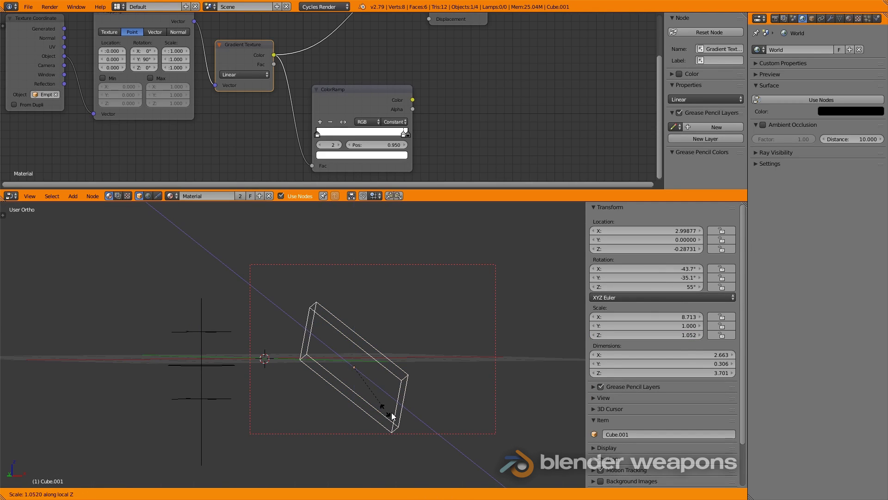
pyautogui.press('y')
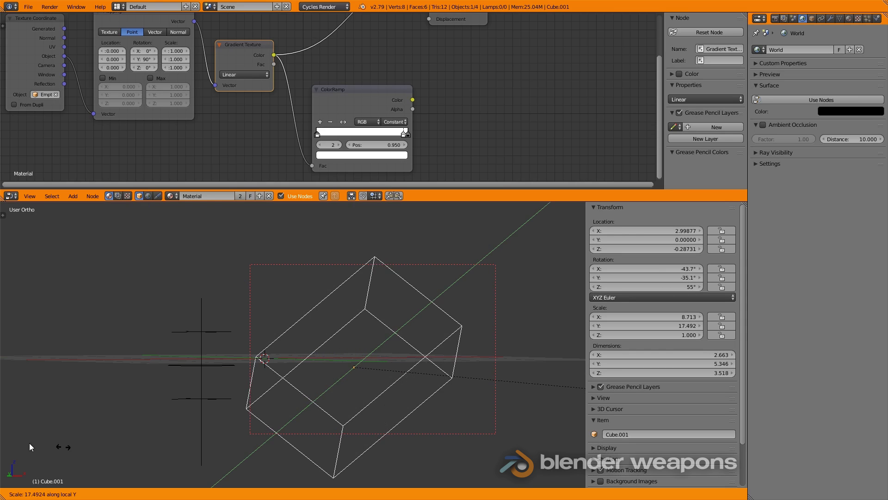
pyautogui.click(492, 441)
pyautogui.press('s')
pyautogui.press('y')
pyautogui.press('y')
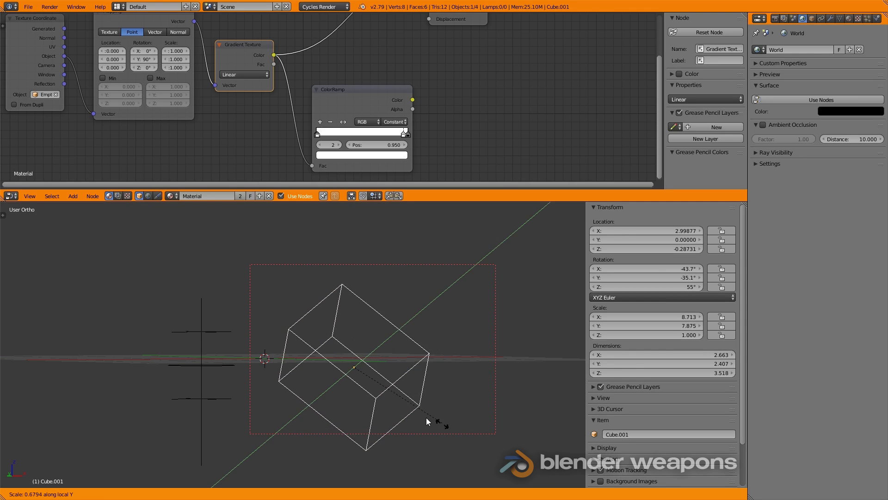
pyautogui.click(452, 416)
pyautogui.press('KP_1')
pyautogui.hotkey('shift', 'z')
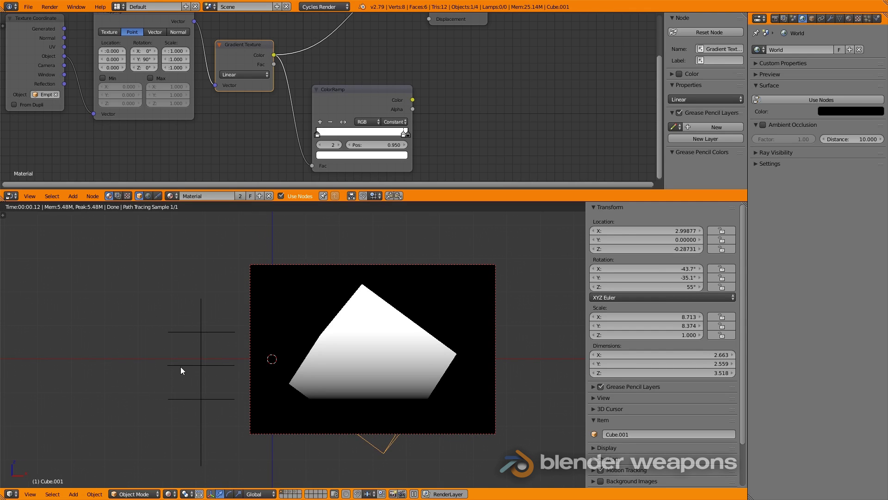
# Step: Turn on vertex snapping and snap Empty.001 to the slab's top corner
pyautogui.moveTo(180, 367); pyautogui.dragTo(133, 390, button='right')
pyautogui.press('g')
pyautogui.click(185, 305)
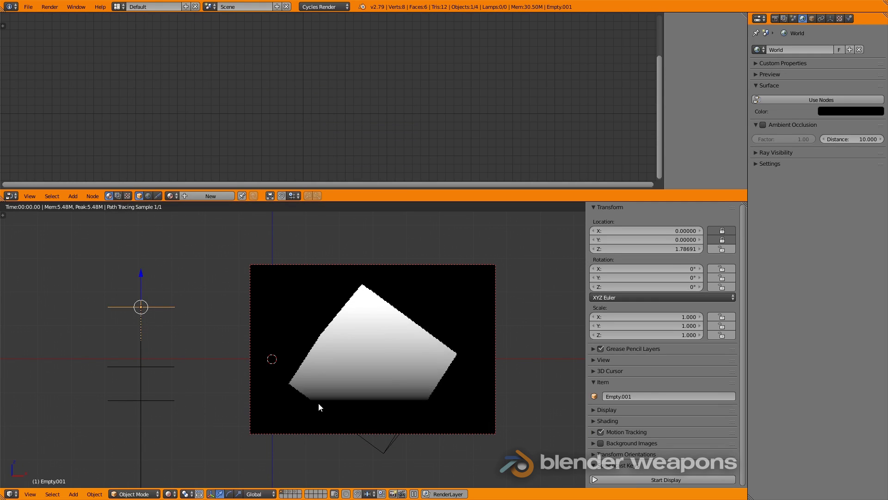
pyautogui.click(369, 494)
pyautogui.click(382, 472)
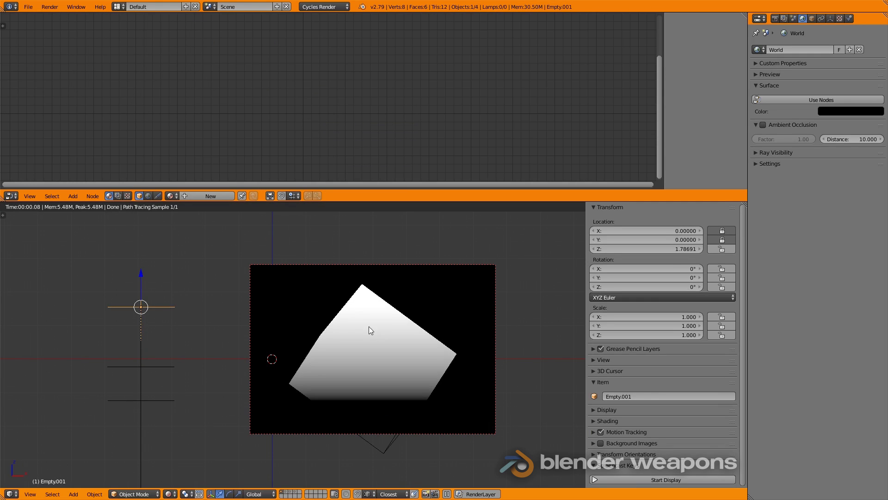
pyautogui.keyDown('shift'); pyautogui.moveTo(368, 307); pyautogui.dragTo(360, 278, button='middle'); pyautogui.keyUp('shift')
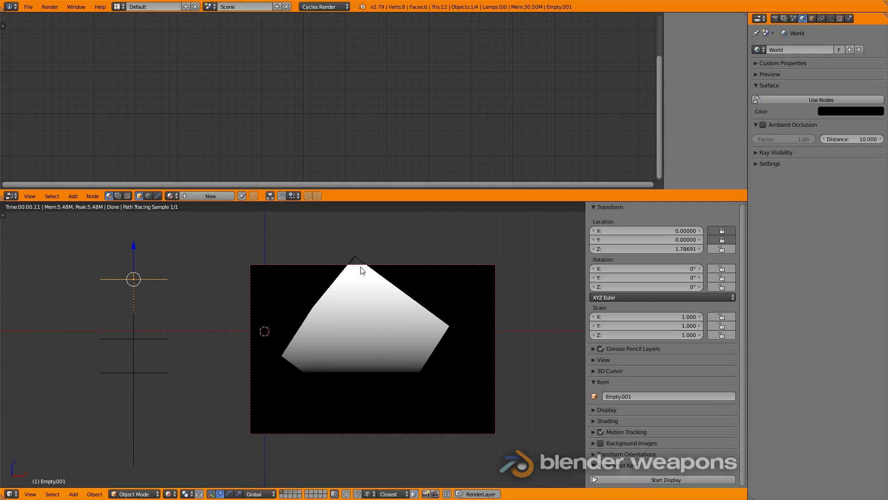
pyautogui.hotkey('shift', 'z')
pyautogui.press('g')
pyautogui.press('z')
pyautogui.click(354, 262)
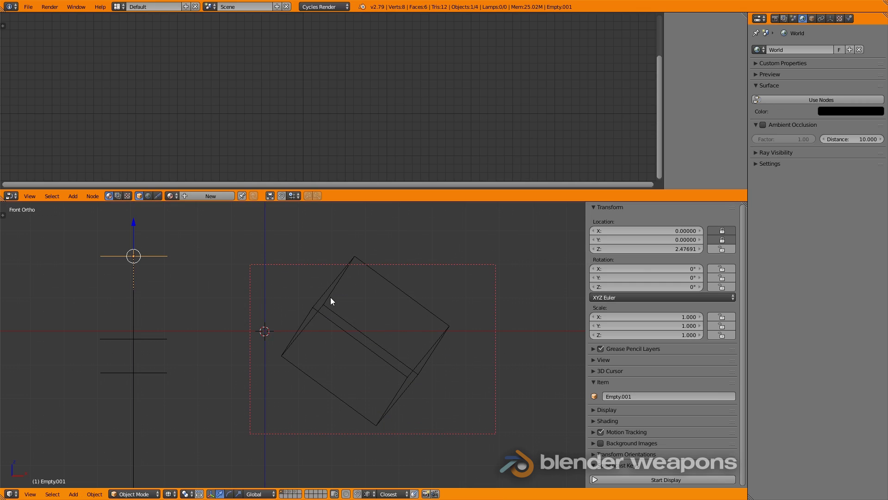
# Step: Move the lower Empty along Z down to the cube's bottom corner
pyautogui.rightClick(155, 373)
pyautogui.press('g')
pyautogui.press('z')
pyautogui.click(372, 424)
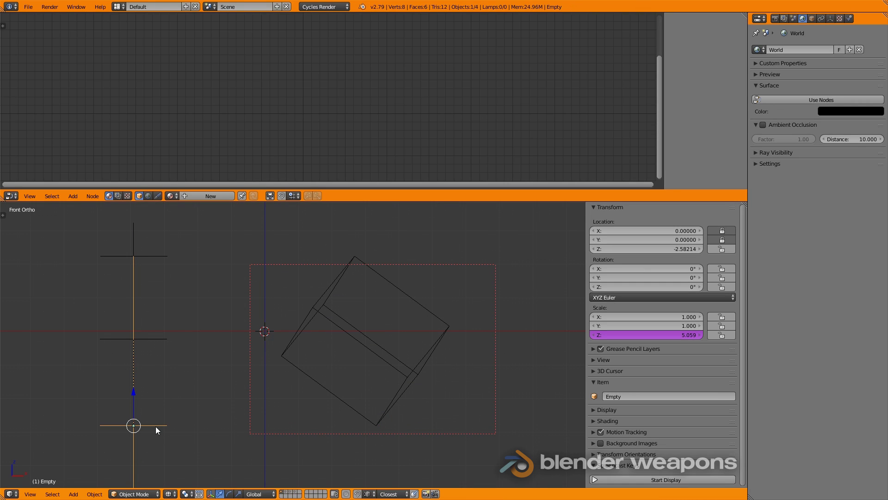
pyautogui.press('g')
pyautogui.press('z')
pyautogui.click(453, 327)
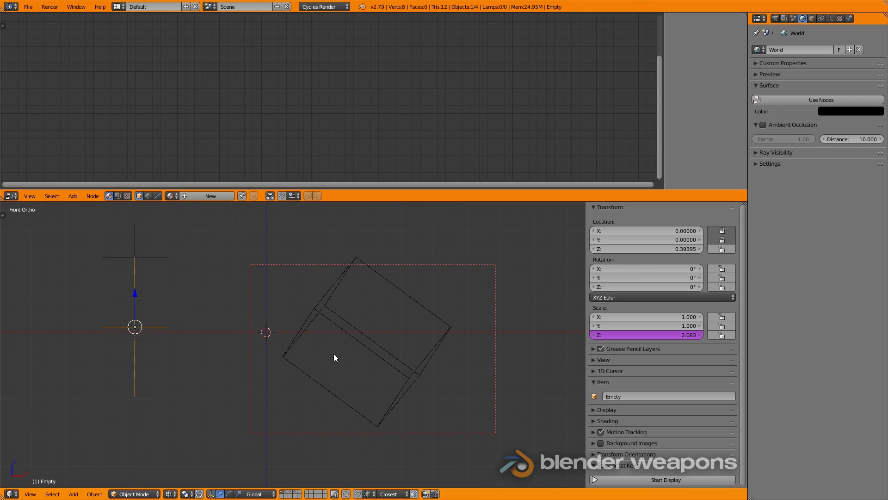
pyautogui.keyDown('shift'); pyautogui.moveTo(334, 357); pyautogui.dragTo(348, 389, button='middle'); pyautogui.keyUp('shift')
pyautogui.press('g')
pyautogui.press('z')
pyautogui.click(174, 361)
pyautogui.press('g')
pyautogui.press('z')
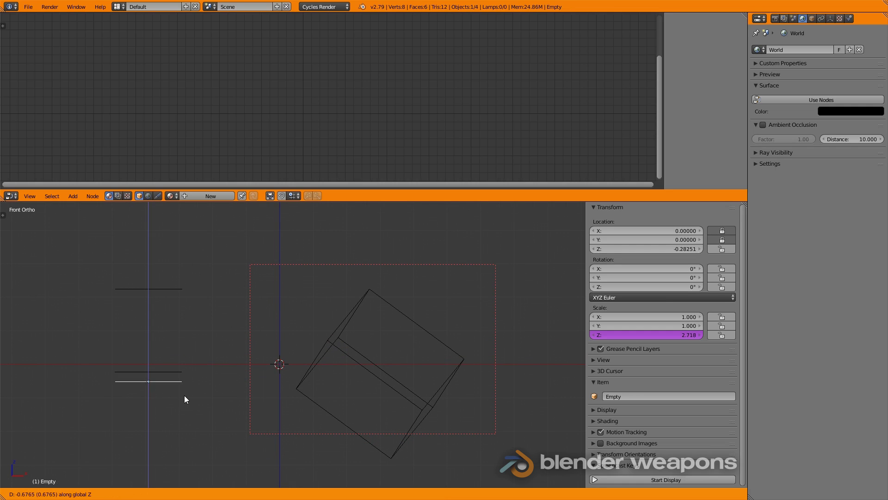
pyautogui.click(185, 396)
# Step: Fine-tune the upper and lower empties, then preview the gradient from above
pyautogui.hotkey('shift', 'd')
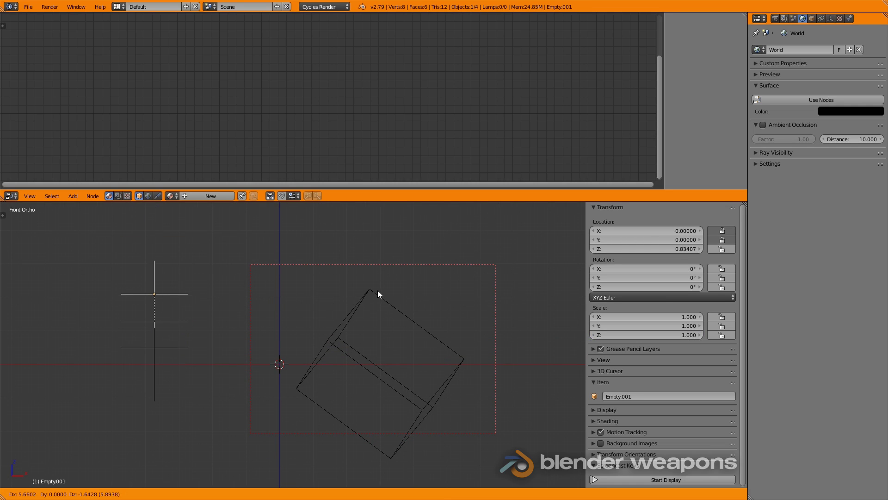
pyautogui.click(377, 291)
pyautogui.rightClick(185, 348)
pyautogui.press('g')
pyautogui.press('z')
pyautogui.click(399, 365)
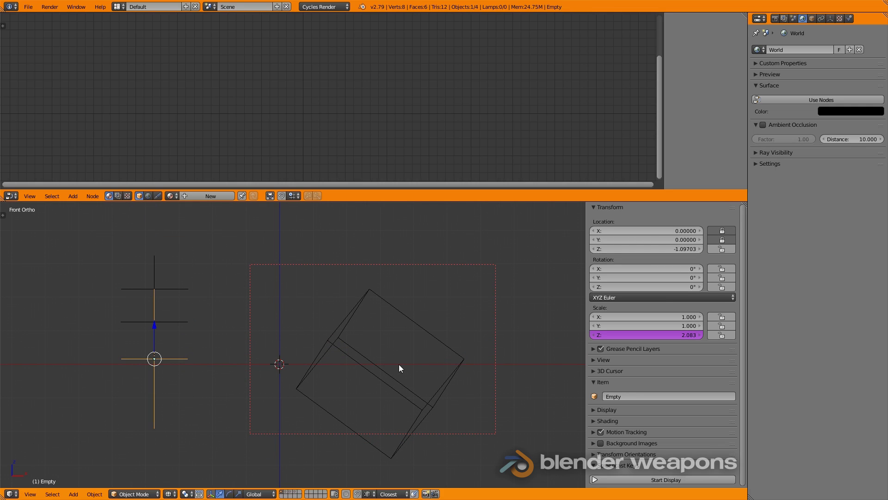
pyautogui.hotkey('shift', 'z')
pyautogui.press('KP_7')
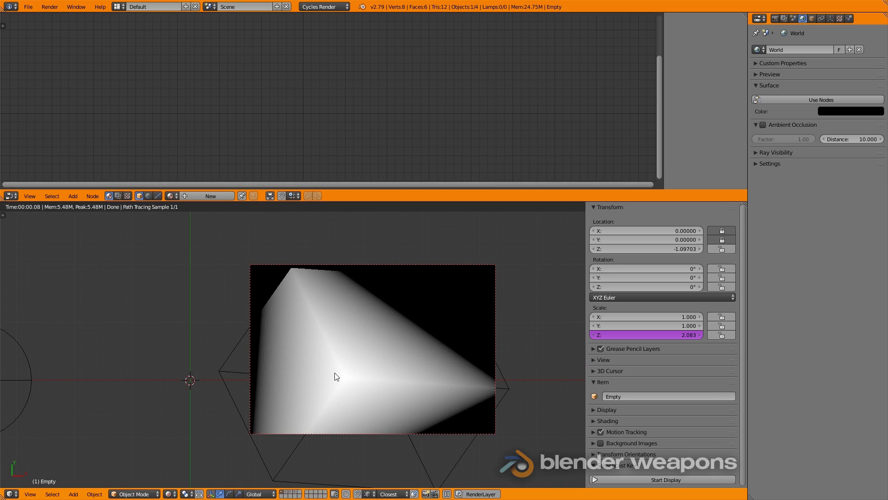
pyautogui.rightClick(336, 377)
pyautogui.hotkey('shift', 'z')
# Step: Move the three gradient empties onto layer 2 with the screw models
pyautogui.press('a')
pyautogui.press('KP_1')
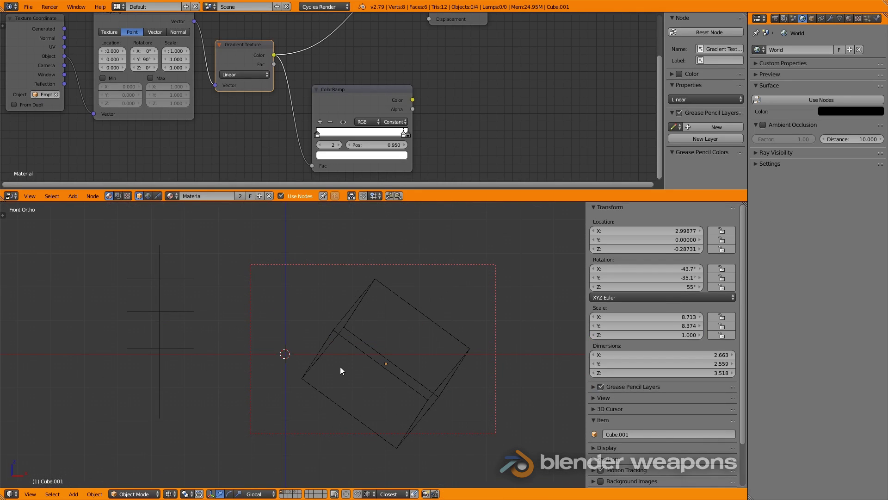
pyautogui.rightClick(185, 312)
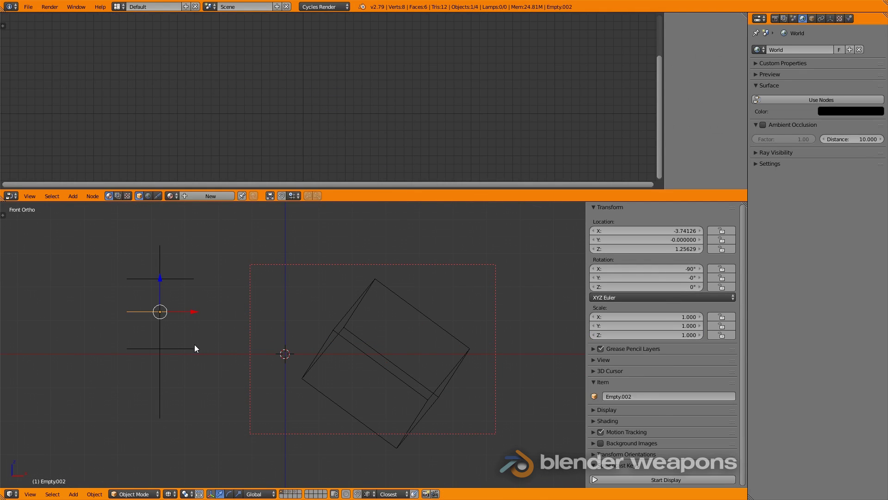
pyautogui.press('m')
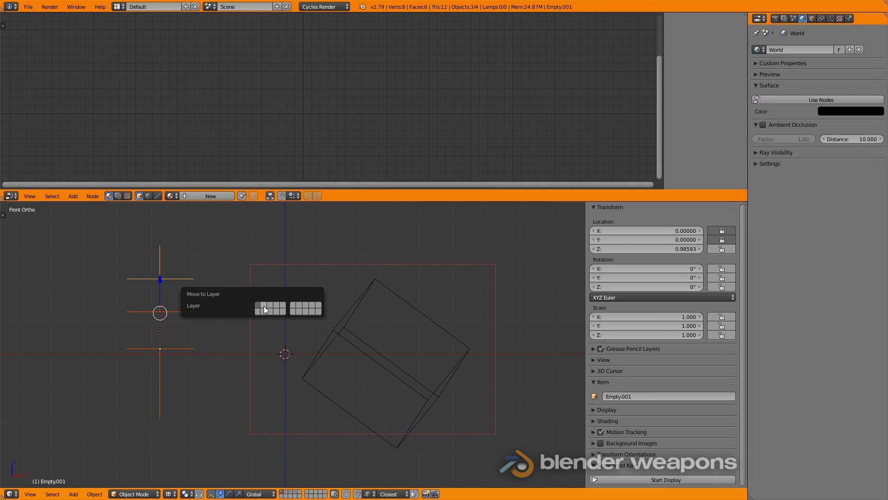
pyautogui.press('2')
pyautogui.moveTo(285, 345); pyautogui.dragTo(234, 342, button='middle')
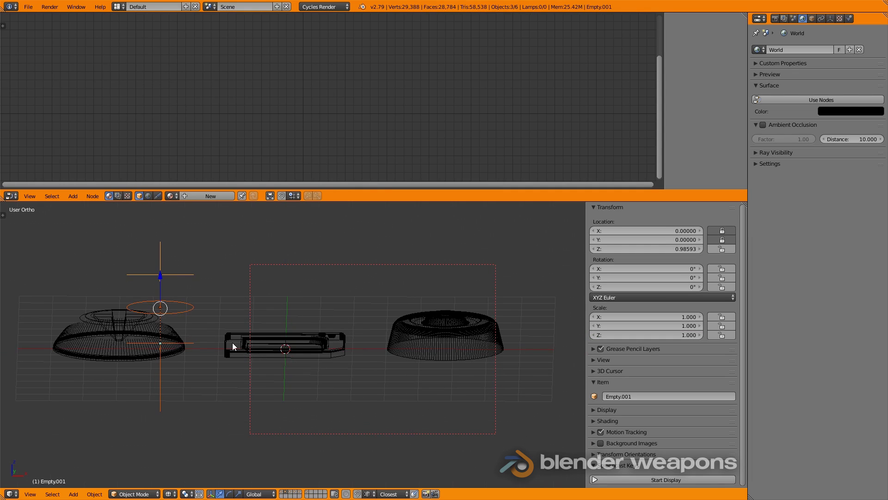
# Step: Add a new camera to the scene and switch to top view
pyautogui.rightClick(237, 366)
pyautogui.press('z')
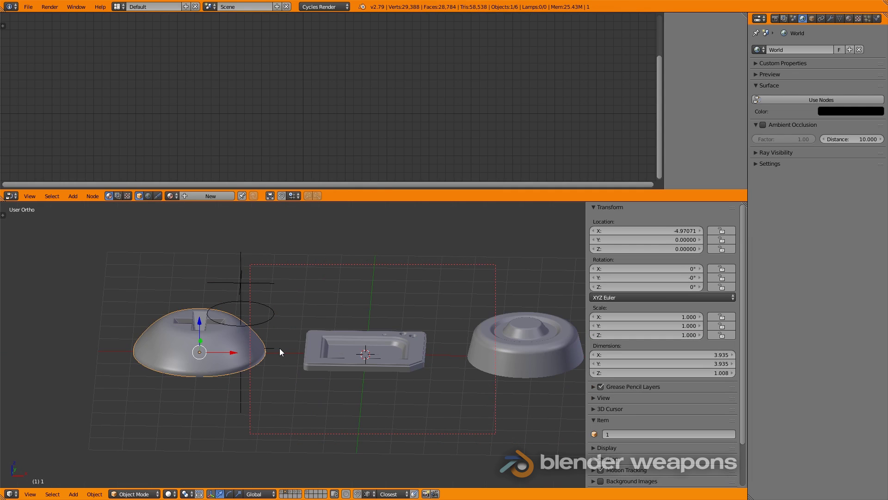
pyautogui.hotkey('shift', 'a')
pyautogui.press('Escape')
pyautogui.hotkey('shift', 'a')
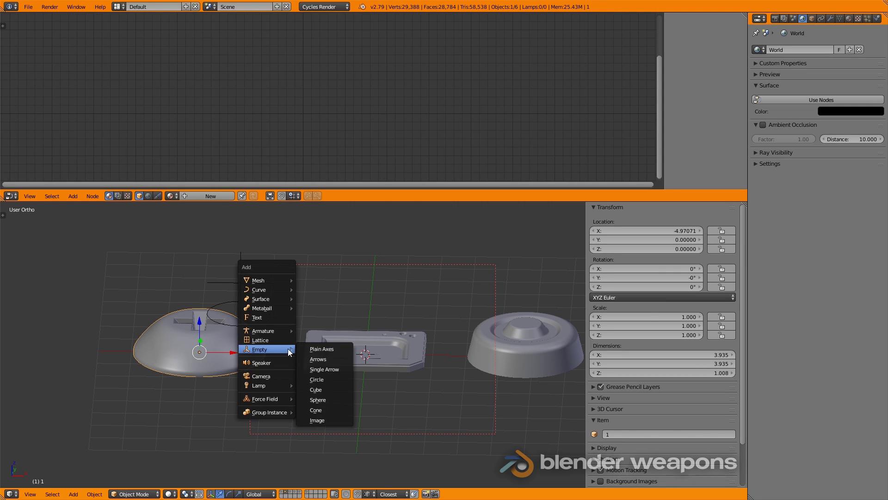
pyautogui.click(281, 376)
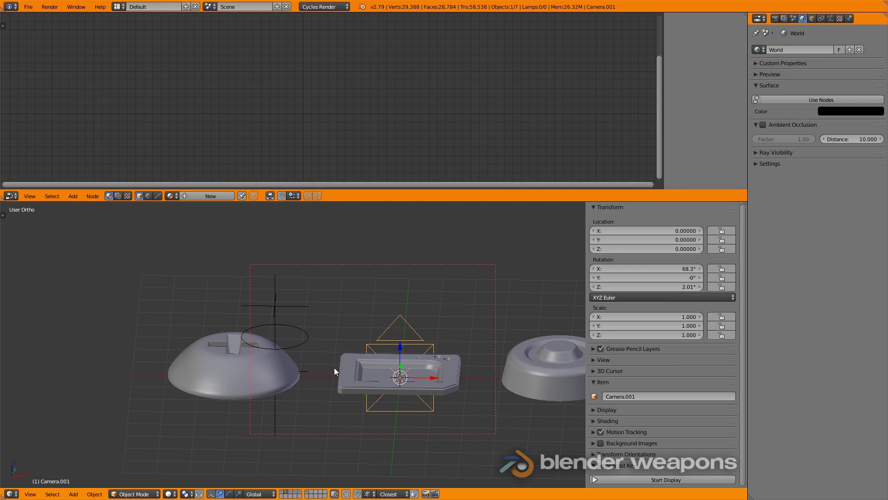
pyautogui.press('KP_7')
# Step: Aim the new camera straight down at the screw head, orthographic with scale 4.660
pyautogui.rightClick(246, 384)
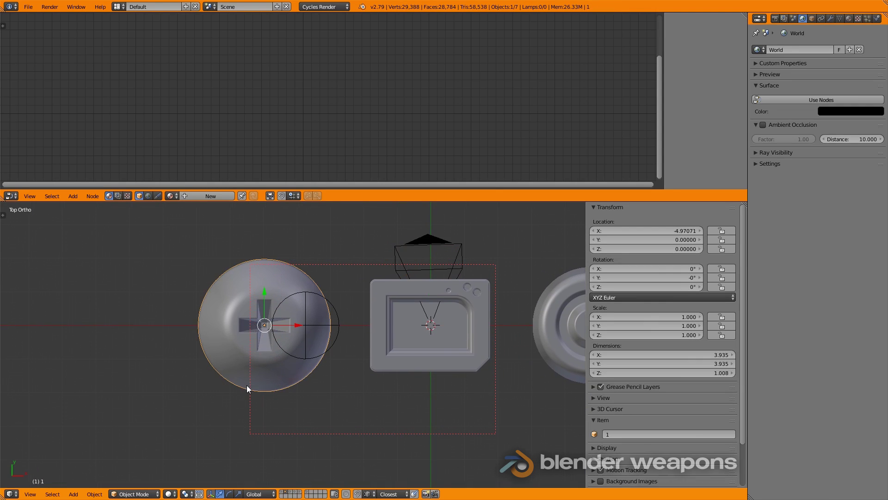
pyautogui.press('KP_0')
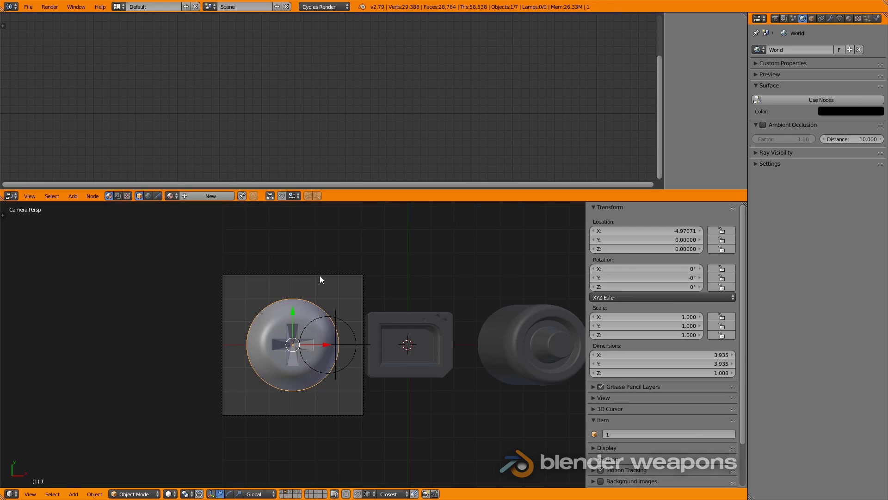
pyautogui.rightClick(320, 275)
pyautogui.click(828, 19)
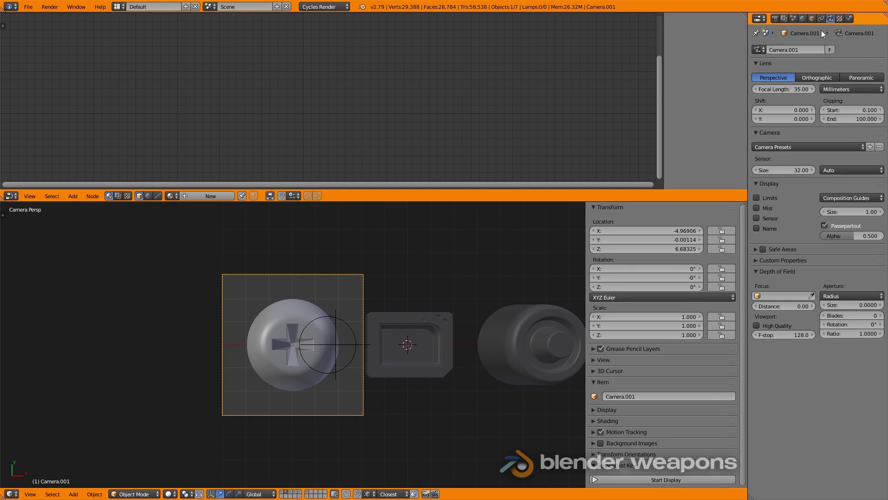
pyautogui.click(810, 77)
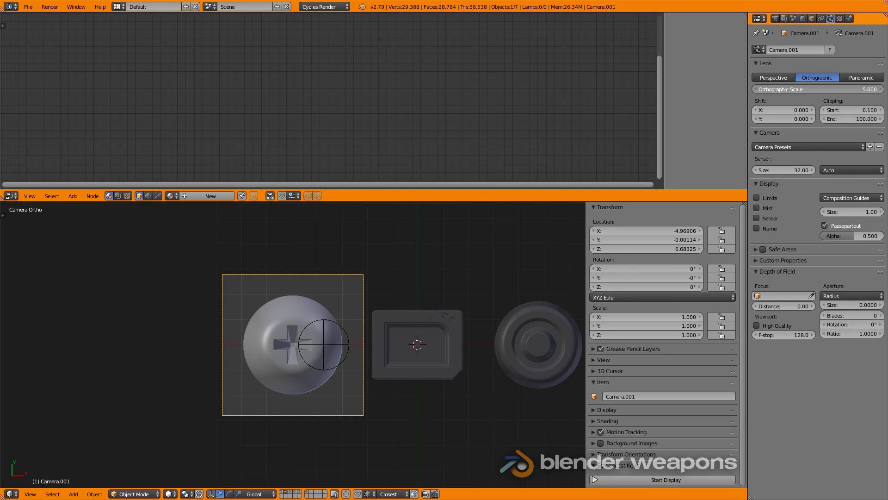
pyautogui.moveTo(818, 88); pyautogui.dragTo(786, 89)
pyautogui.press('KP_1')
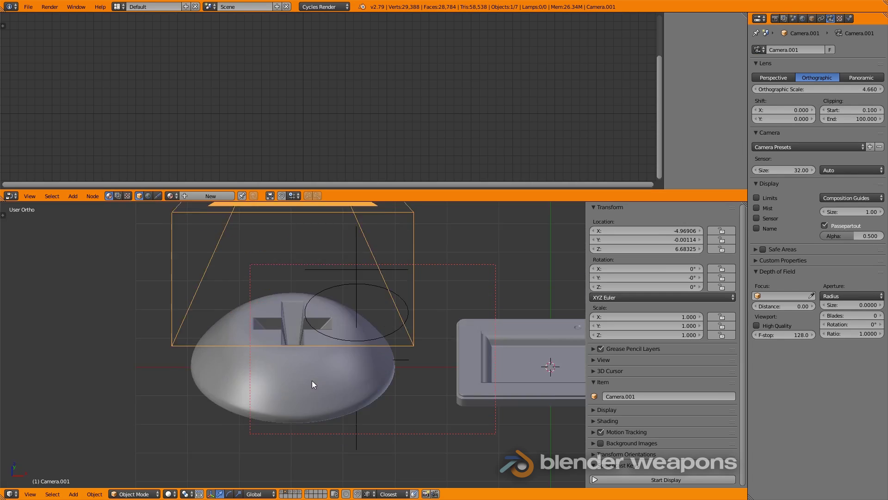
pyautogui.rightClick(368, 316)
# Step: Stretch the lower empty vertically along Z and select the upper empty
pyautogui.press('s')
pyautogui.press('z')
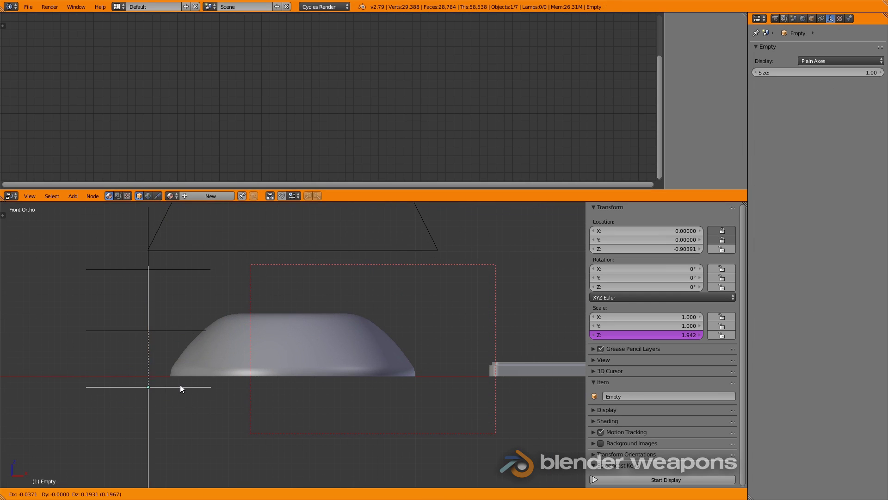
pyautogui.click(184, 380)
pyautogui.hotkey('shift', 'a')
pyautogui.click(239, 306)
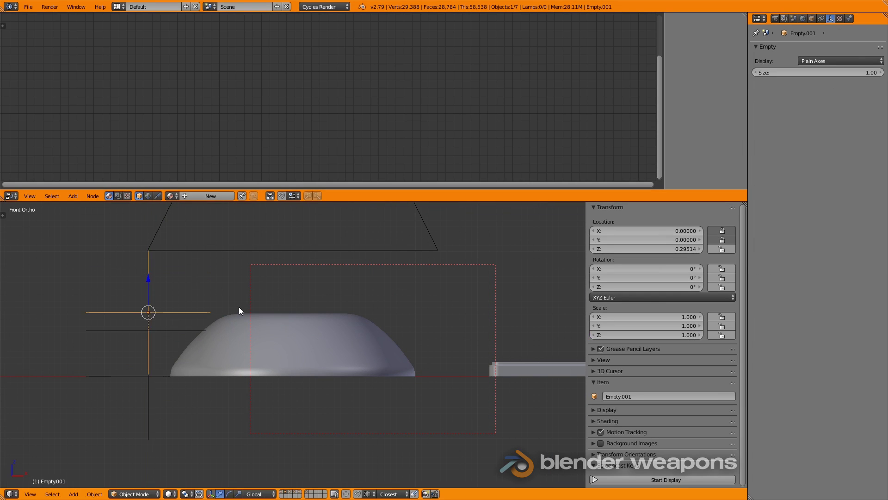
pyautogui.press('KP_Decimal')
pyautogui.scroll(-5, 185, 296)
# Step: Raise the upper empty to Z 0.28763 above the dome and check the rendered camera view
pyautogui.press('g')
pyautogui.press('z')
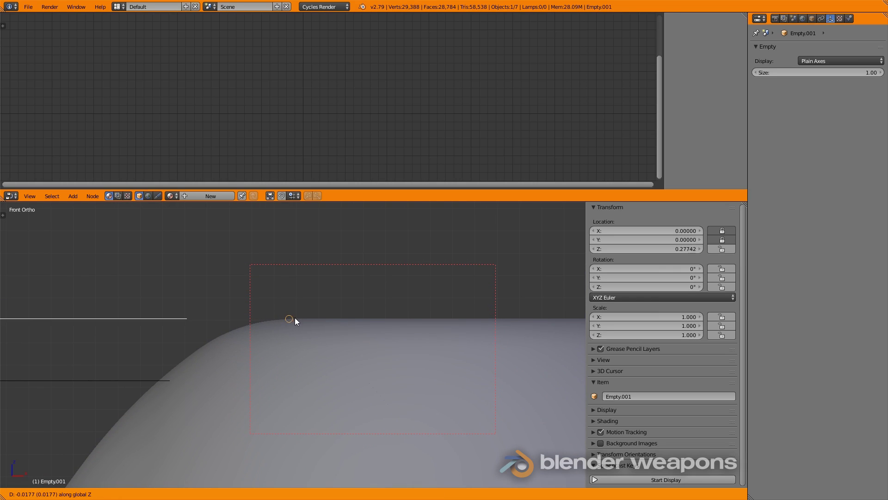
pyautogui.click(329, 312)
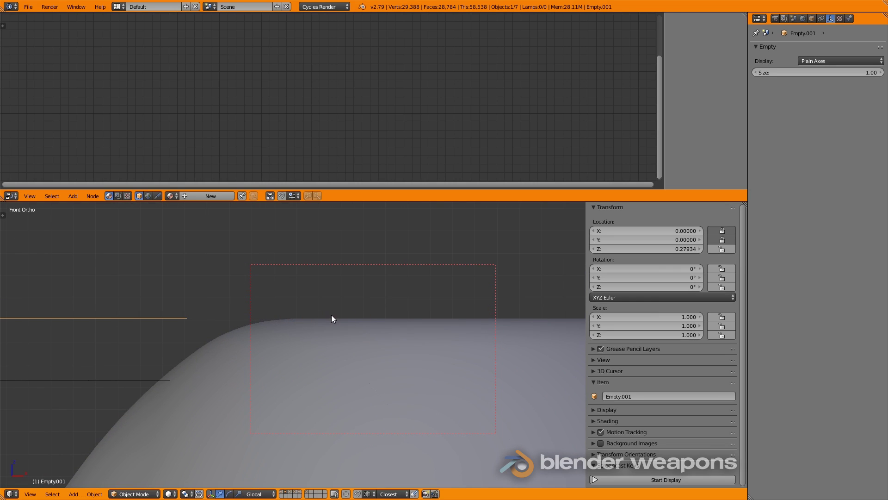
pyautogui.press('g')
pyautogui.press('z')
pyautogui.click(332, 312)
pyautogui.scroll(-5, 331, 313)
pyautogui.press('KP_0')
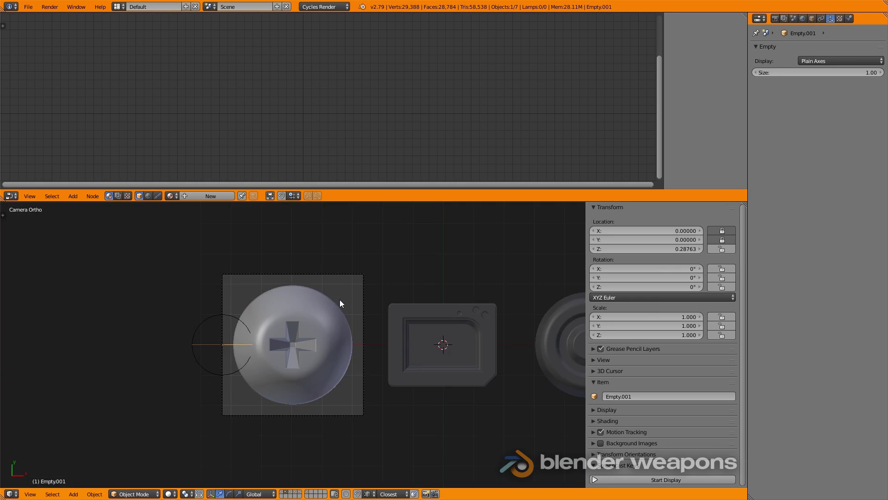
pyautogui.hotkey('shift', 'z')
pyautogui.hotkey('shift', 'z')
pyautogui.rightClick(325, 331)
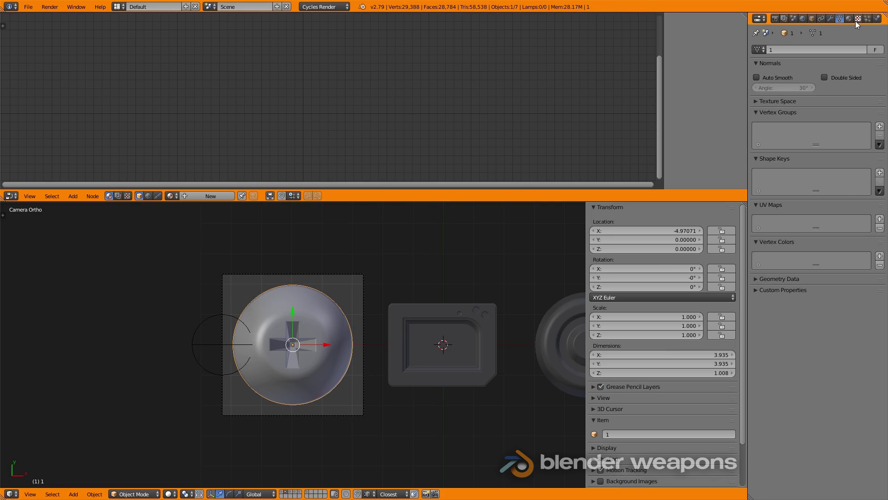
# Step: Assign the existing Gradient material to the dome and render the height map with F12
pyautogui.click(848, 19)
pyautogui.click(759, 80)
pyautogui.click(777, 92)
pyautogui.hotkey('shift', 'z')
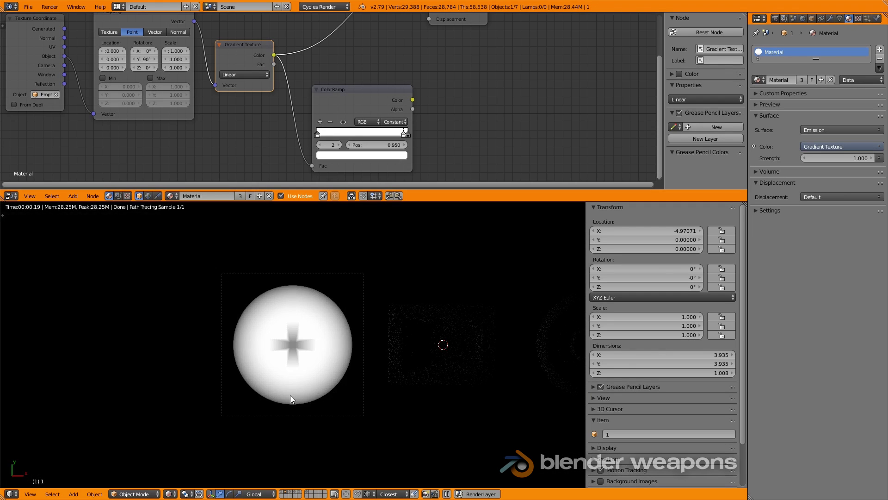
pyautogui.scroll(2, 290, 395)
pyautogui.hotkey('shift', 'z')
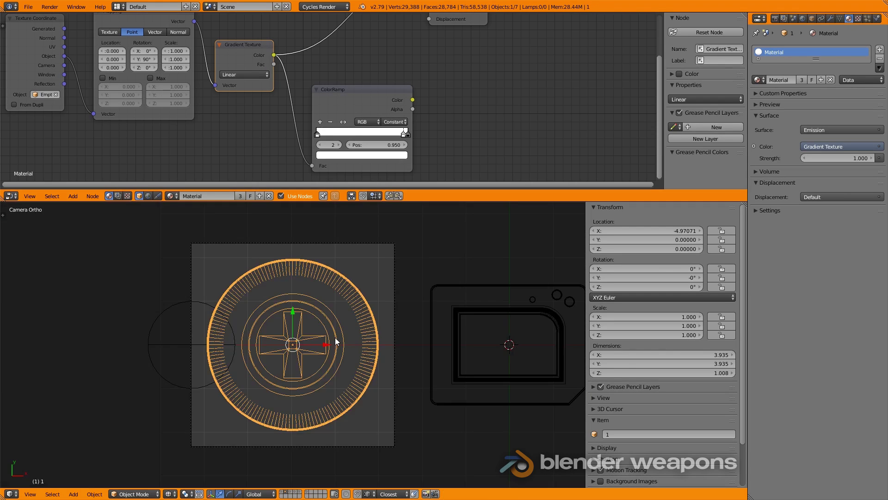
pyautogui.hotkey('shift', 'z')
pyautogui.scroll(-3, 334, 339)
pyautogui.press('F12')
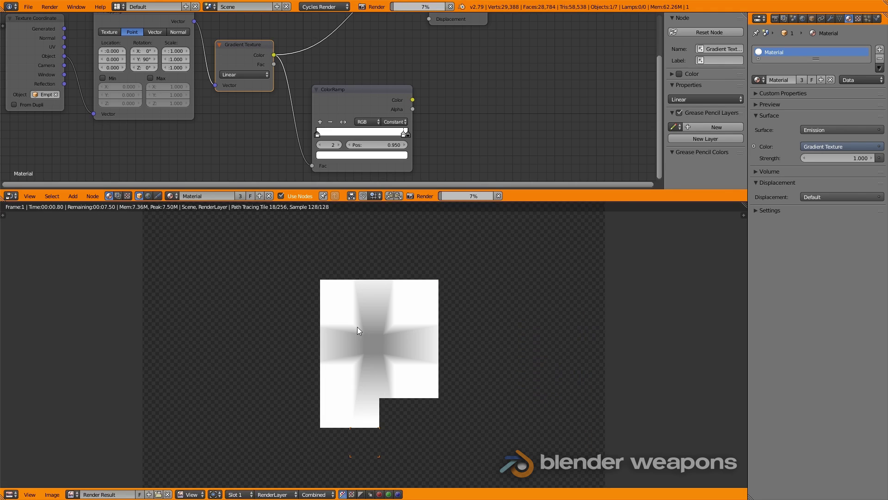
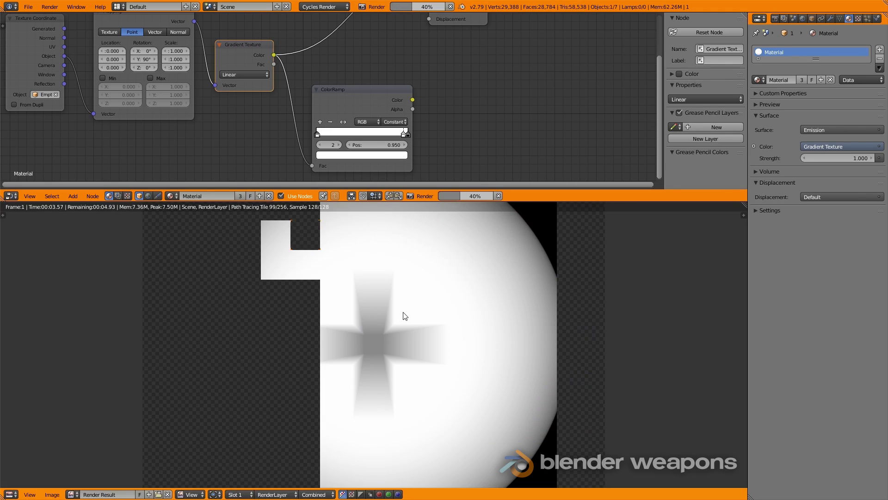
# Step: Save the full-screen screw-head height render as EXR file '2', then return and select the sink
pyautogui.hotkey('ctrl', 'Up')
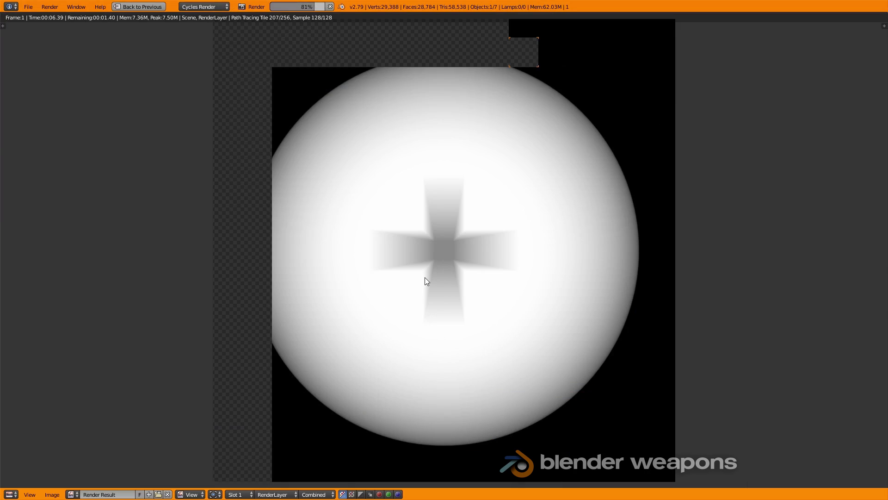
pyautogui.moveTo(424, 278); pyautogui.dragTo(409, 288, button='middle')
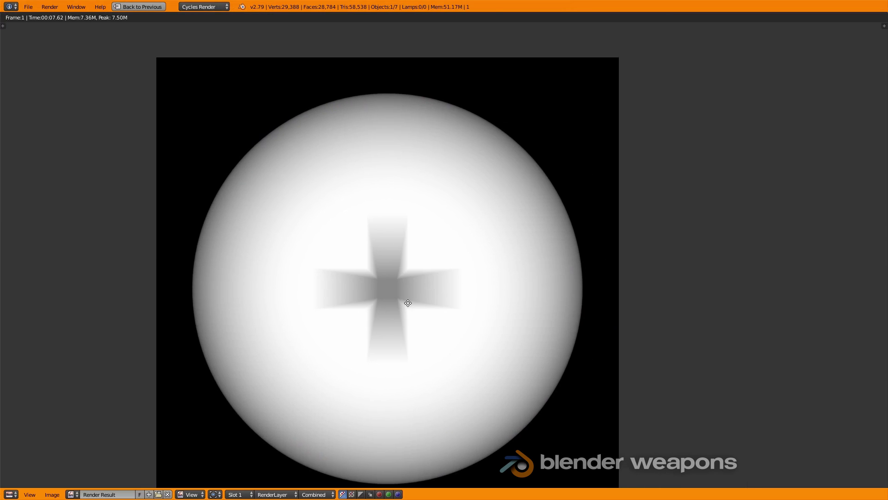
pyautogui.press('F3')
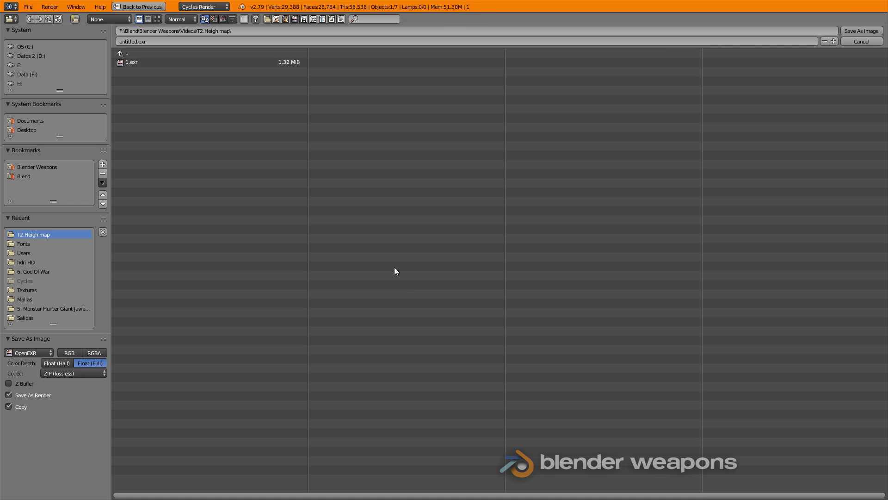
pyautogui.click(163, 41)
pyautogui.write('2')
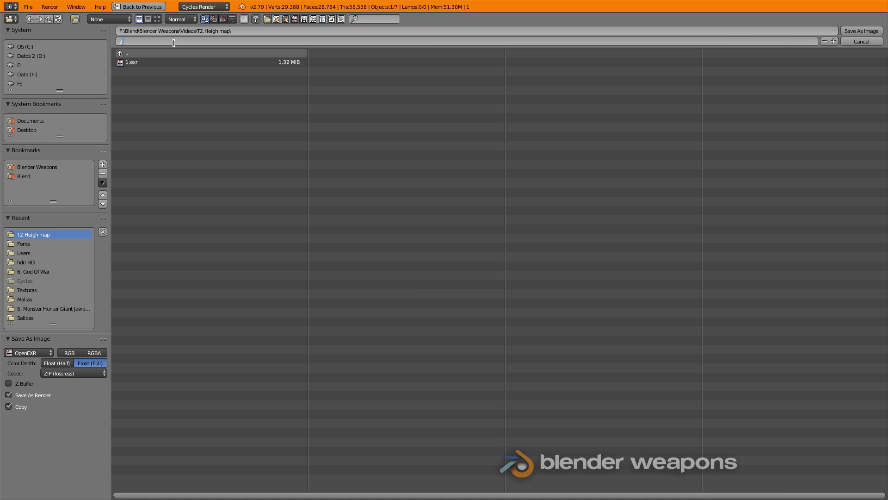
pyautogui.press('Return')
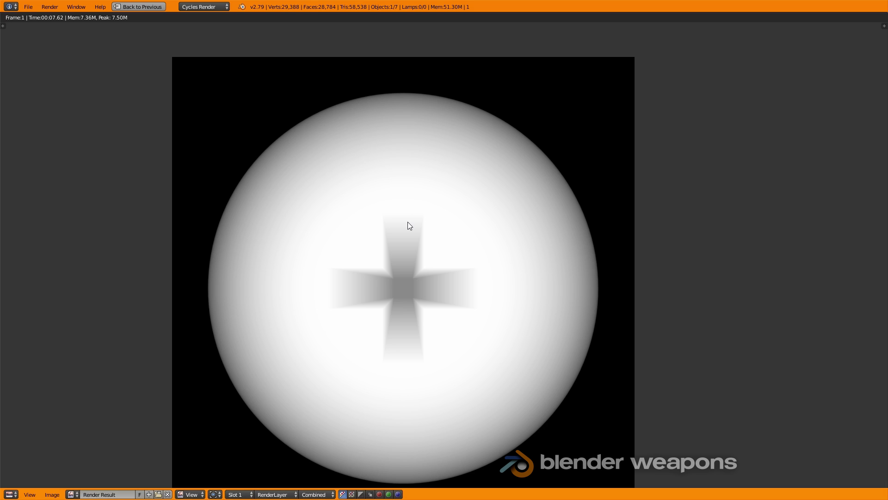
pyautogui.press('Escape')
pyautogui.rightClick(473, 273)
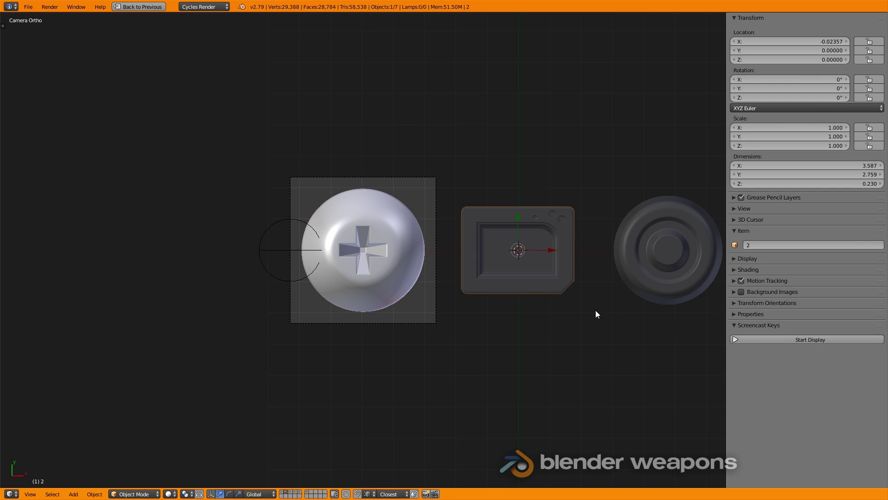
# Step: Frame the sink in front view and raise the camera above the objects
pyautogui.press('KP_Decimal')
pyautogui.press('ctrl+alt+KP_0')
pyautogui.press('KP_1')
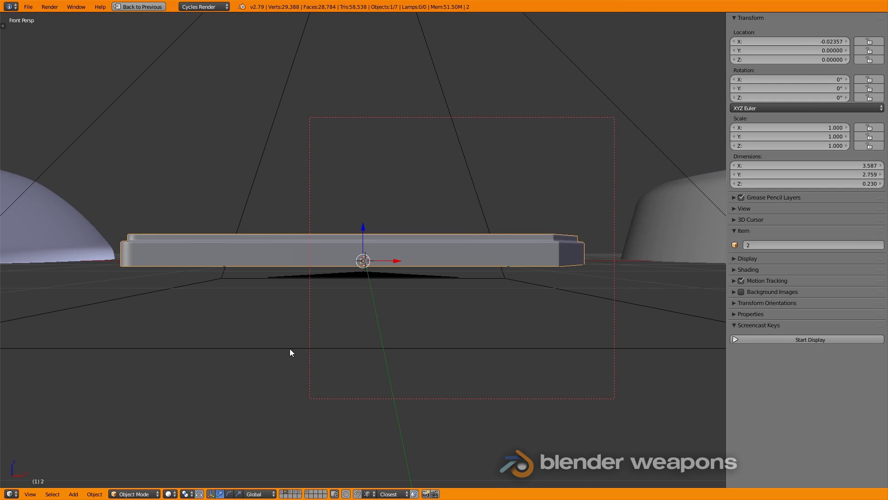
pyautogui.scroll(-5, 296, 342)
pyautogui.press('KP_5')
pyautogui.moveTo(406, 211); pyautogui.dragTo(403, 67, button='right')
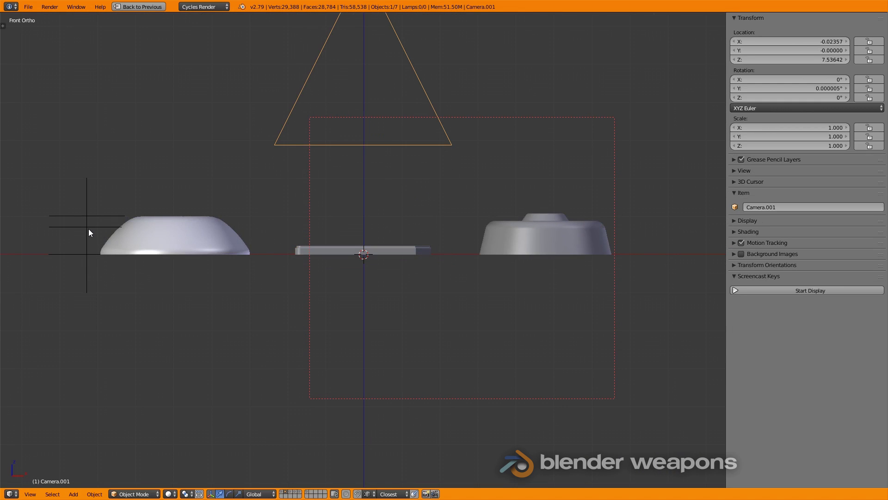
# Step: Move Empty.002 beside the sink and Empty.001 along Z to the sink's top
pyautogui.moveTo(89, 232); pyautogui.dragTo(283, 248, button='right')
pyautogui.scroll(9, 296, 252)
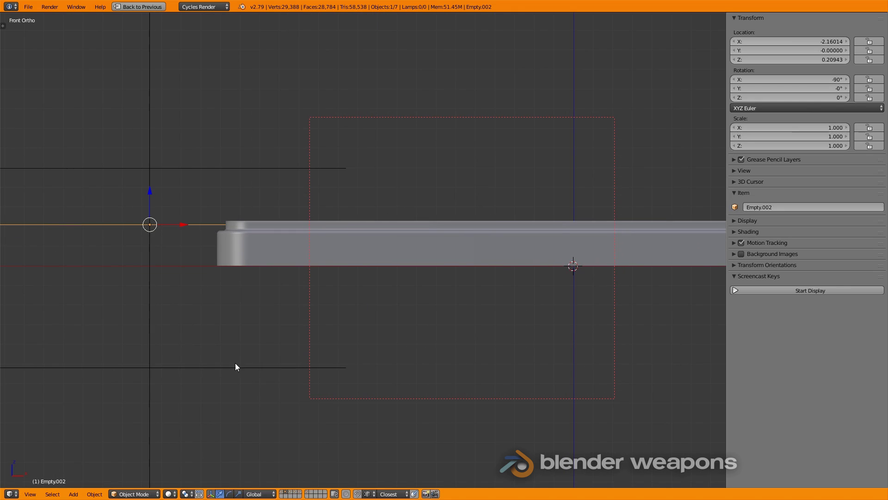
pyautogui.moveTo(235, 366); pyautogui.dragTo(248, 201, button='right')
pyautogui.press('g')
pyautogui.press('z')
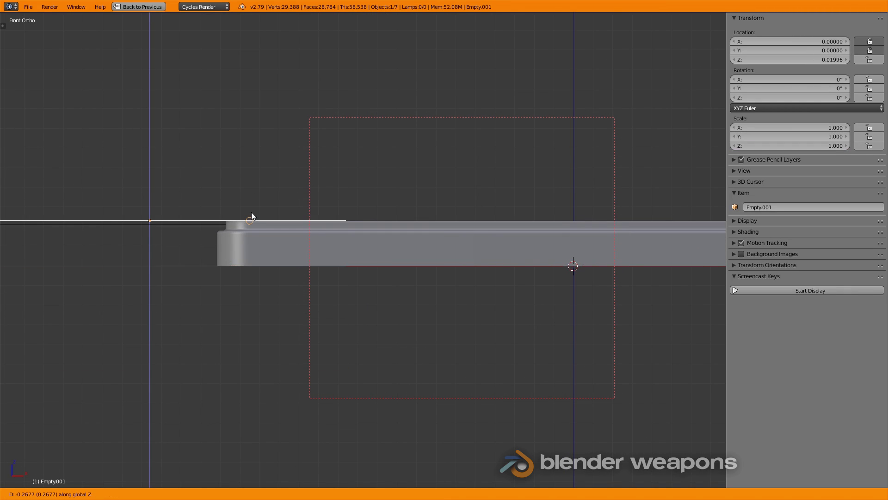
pyautogui.click(251, 212)
pyautogui.scroll(-6, 251, 212)
pyautogui.press('KP_0')
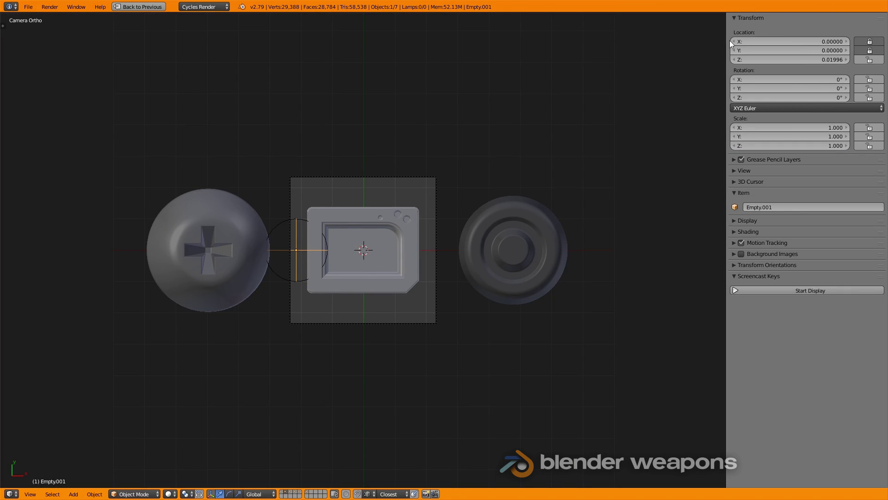
# Step: Set render tiles to 500 × 500, restore the layout, and render the sink
pyautogui.hotkey('ctrl', 'Up')
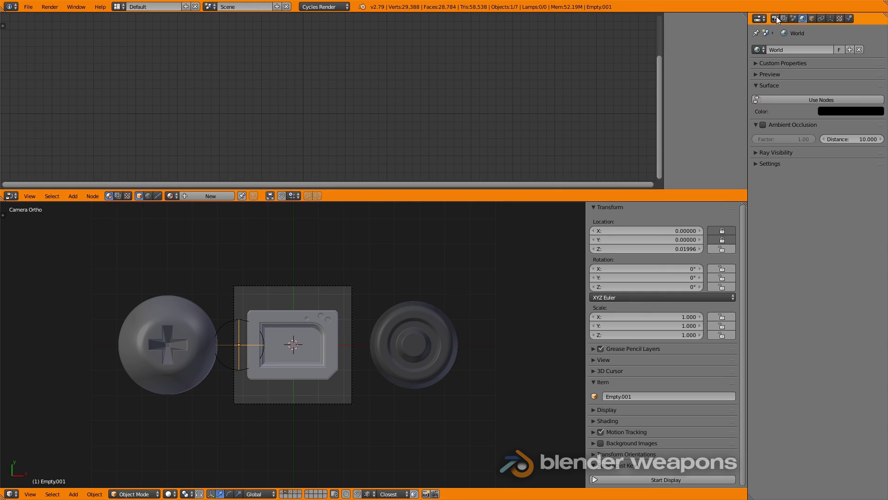
pyautogui.click(775, 18)
pyautogui.click(765, 304)
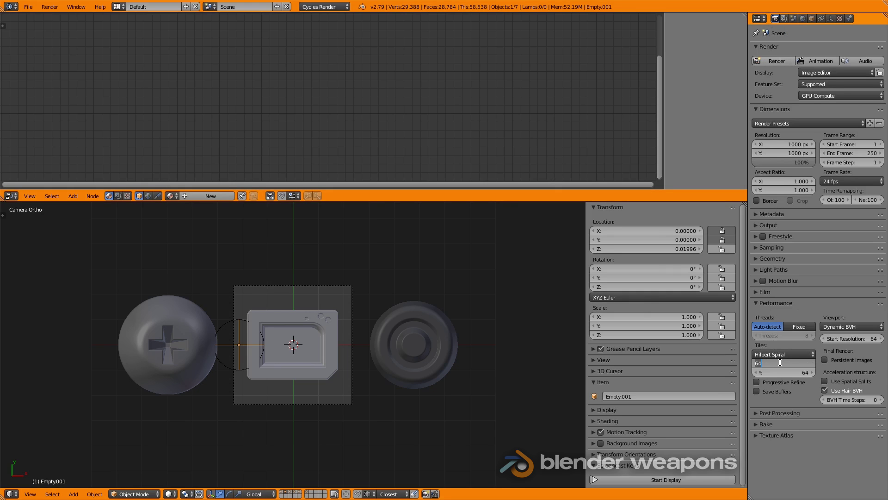
pyautogui.click(776, 372)
pyautogui.write('500')
pyautogui.click(756, 381)
pyautogui.moveTo(743, 203); pyautogui.dragTo(736, 115)
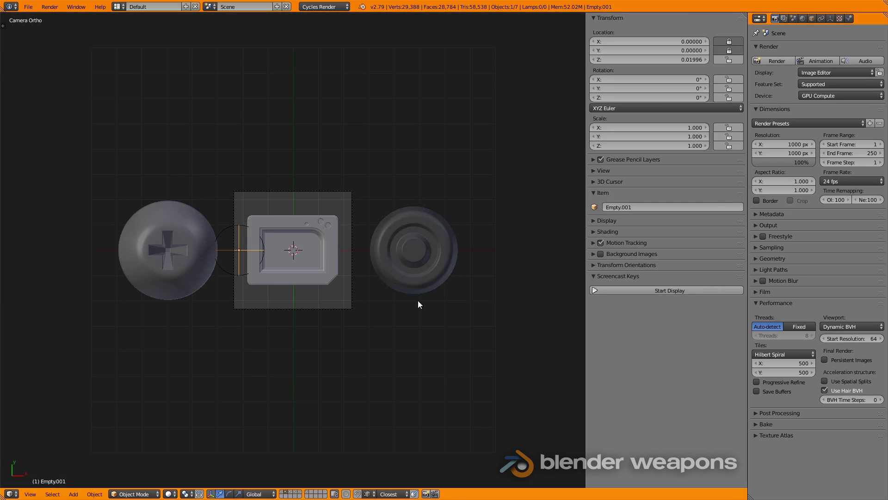
pyautogui.press('n')
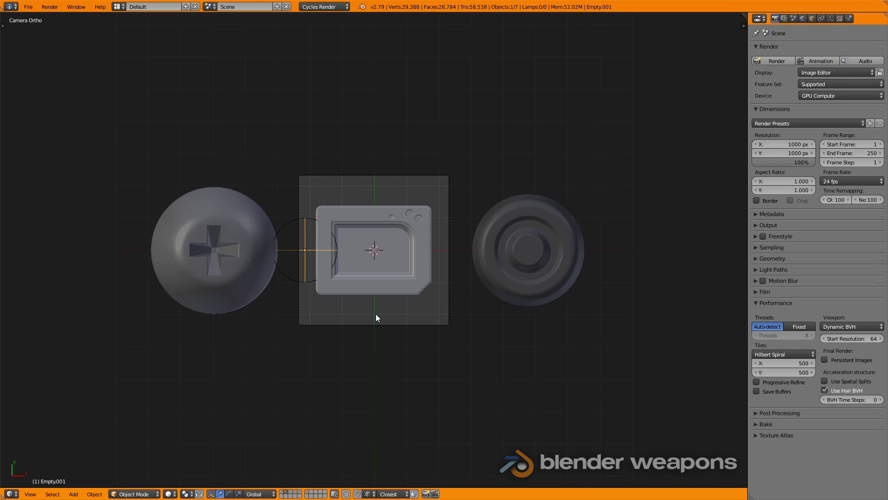
pyautogui.press('F12')
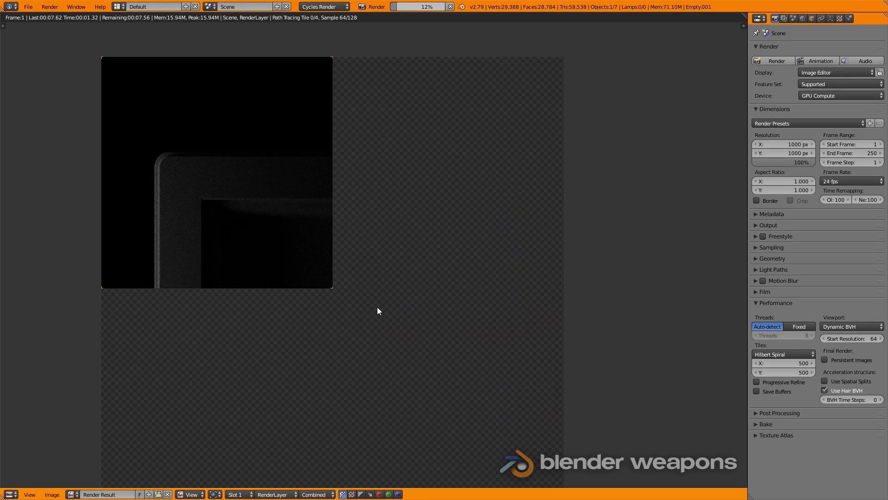
# Step: Assign the gradient emission material 'Material' to both the sink and the disc
pyautogui.press('Escape')
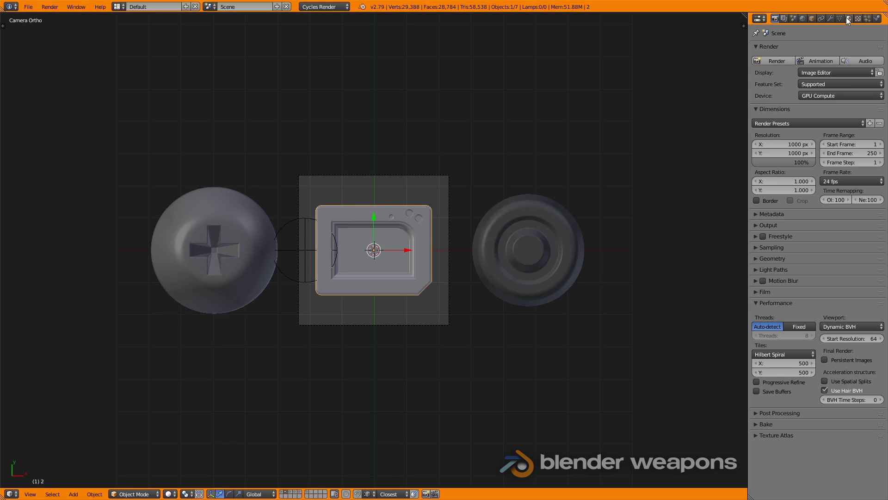
pyautogui.click(848, 20)
pyautogui.click(758, 80)
pyautogui.click(781, 96)
pyautogui.rightClick(555, 217)
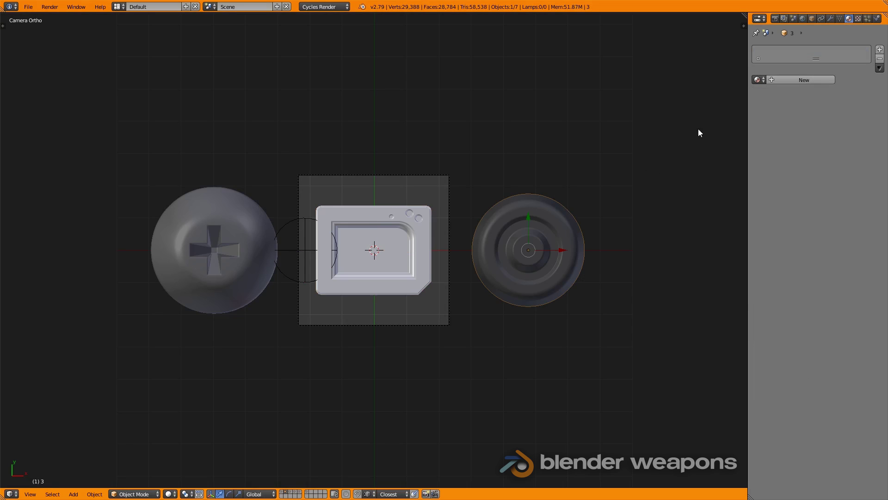
pyautogui.click(758, 80)
pyautogui.click(781, 96)
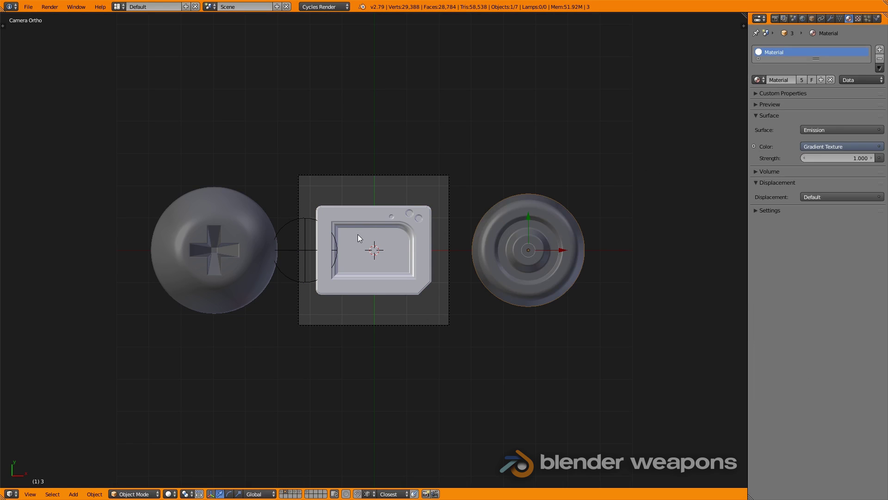
# Step: Render the sink's height map and save it as 2.exr
pyautogui.press('F12')
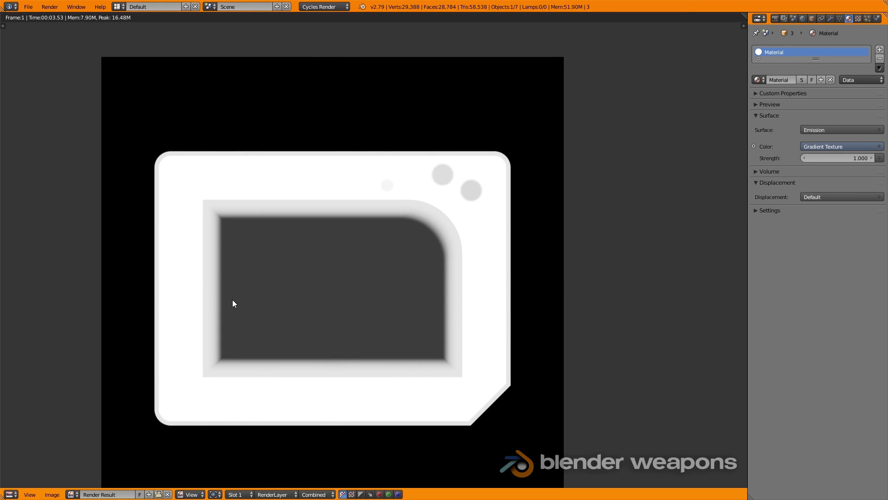
pyautogui.press('F3')
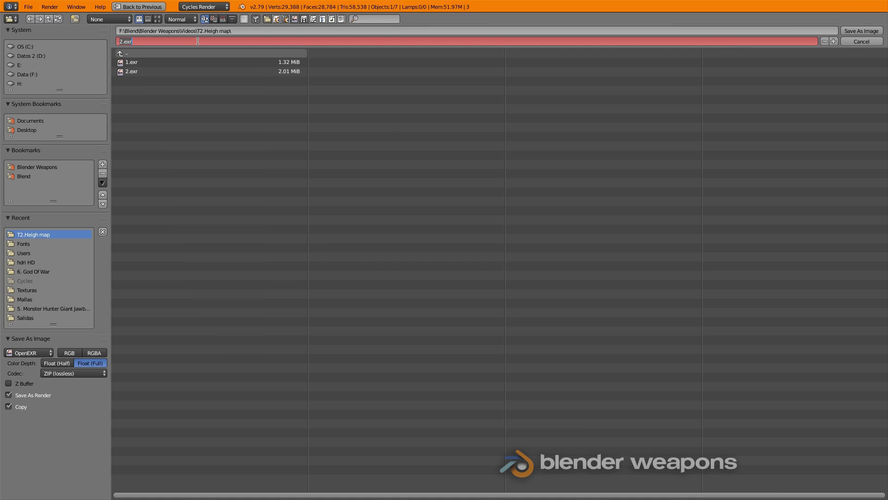
pyautogui.press('Return')
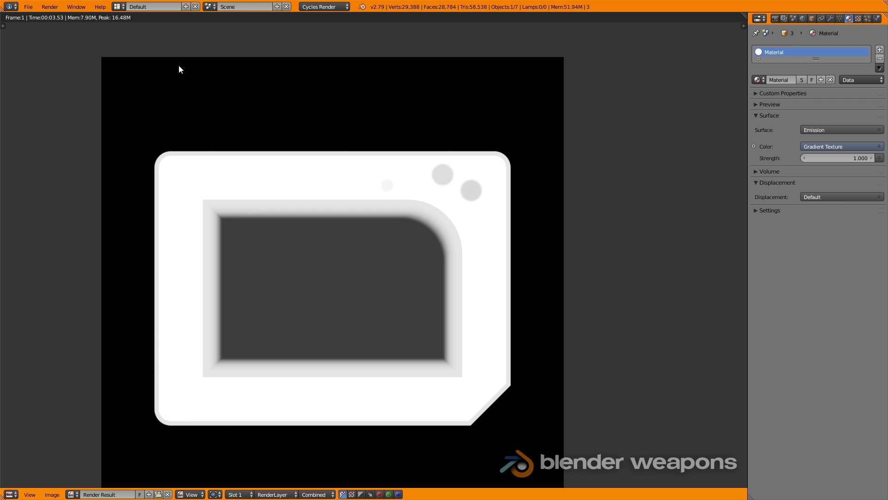
pyautogui.press('Escape')
# Step: In wireframe, view the disc through the camera and move Empty.002 beside it
pyautogui.press('z')
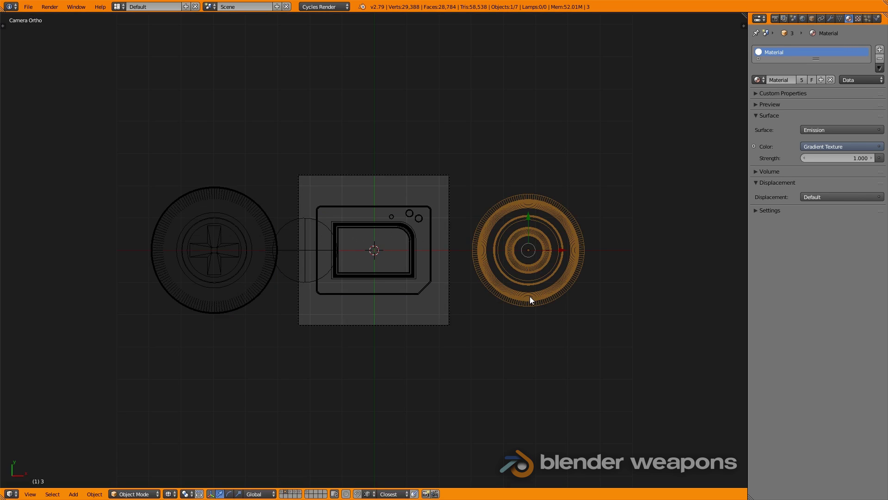
pyautogui.press('KP_Decimal')
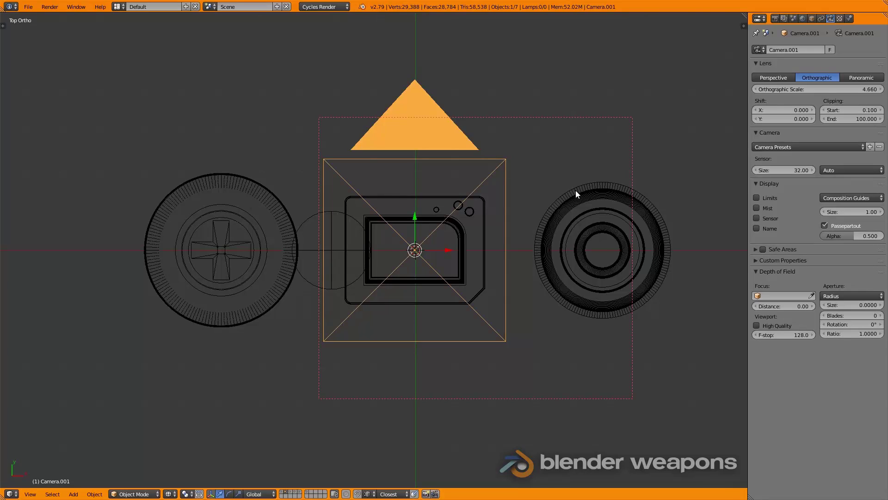
pyautogui.rightClick(580, 194)
pyautogui.press('KP_0')
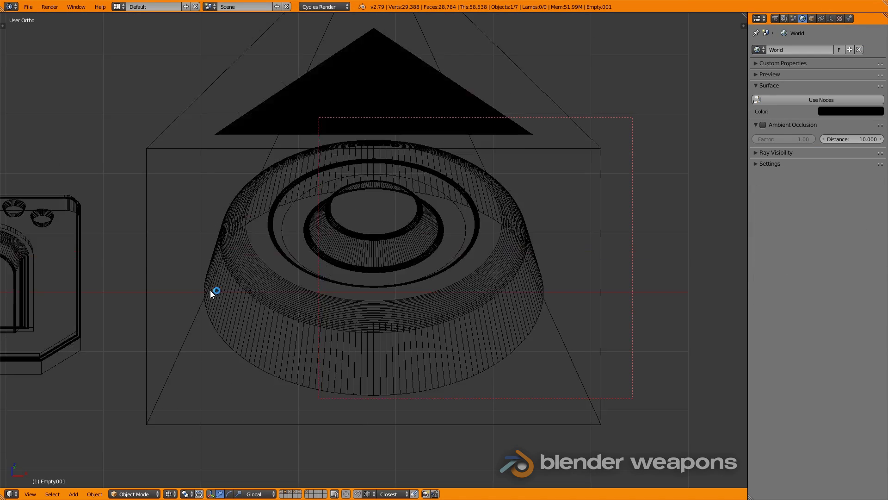
pyautogui.scroll(2, 158, 262)
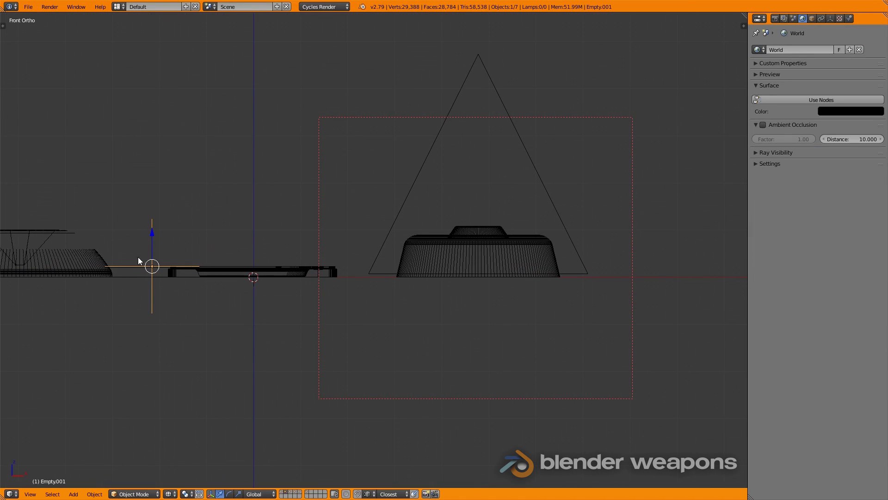
pyautogui.moveTo(134, 266); pyautogui.dragTo(366, 254, button='right')
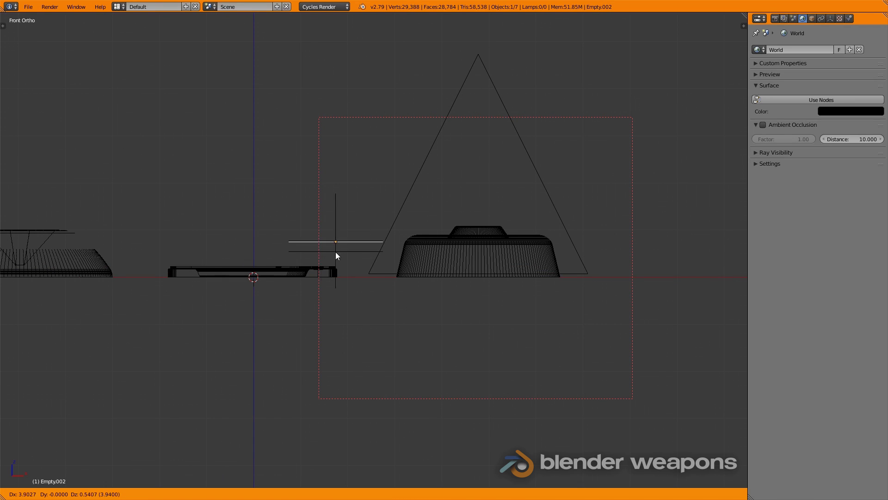
pyautogui.scroll(5, 343, 271)
# Step: Move Empty.001 along Z to the disc's top and the other empty to its base
pyautogui.rightClick(343, 271)
pyautogui.press('g')
pyautogui.press('z')
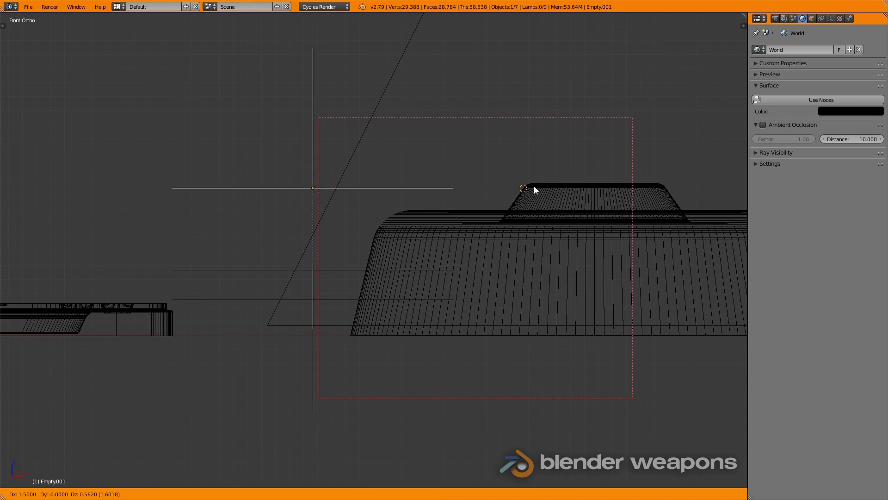
pyautogui.click(568, 178)
pyautogui.rightClick(318, 326)
pyautogui.press('g')
pyautogui.press('z')
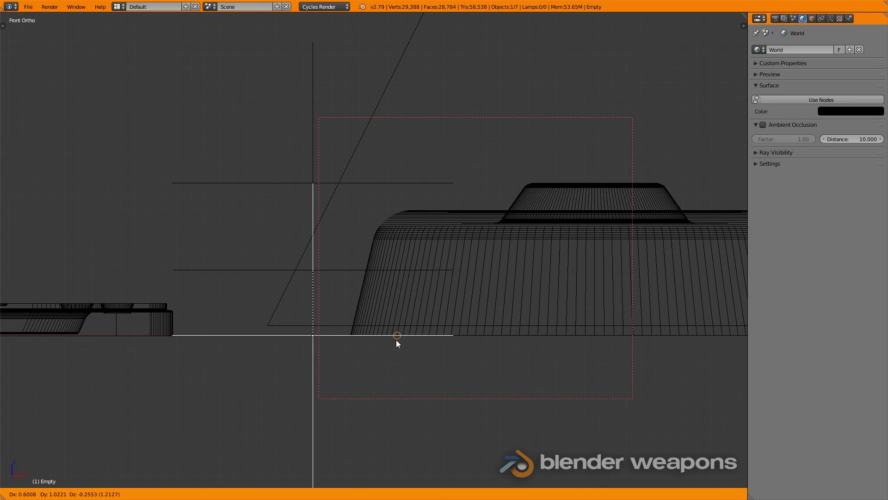
pyautogui.click(396, 340)
pyautogui.rightClick(323, 287)
pyautogui.press('z')
pyautogui.press('KP_0')
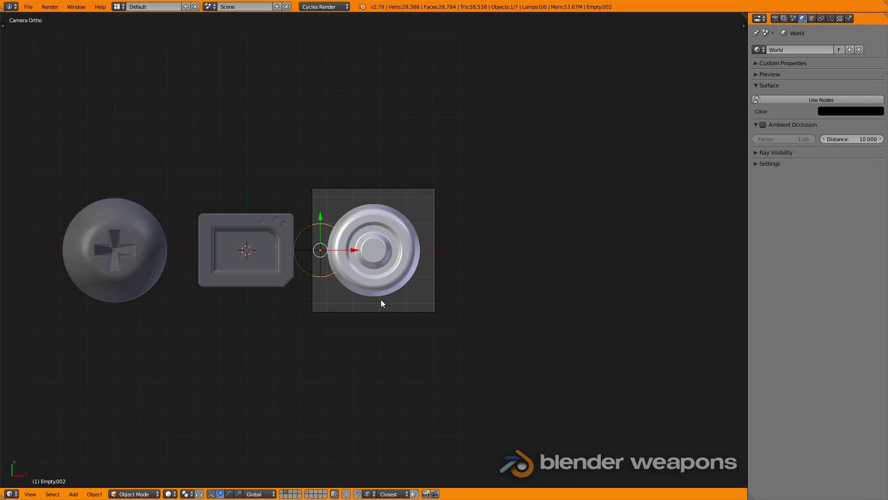
pyautogui.scroll(3, 381, 304)
# Step: Reduce the camera's Orthographic Scale to 3.86 to frame the knob tightly
pyautogui.rightClick(474, 216)
pyautogui.click(830, 18)
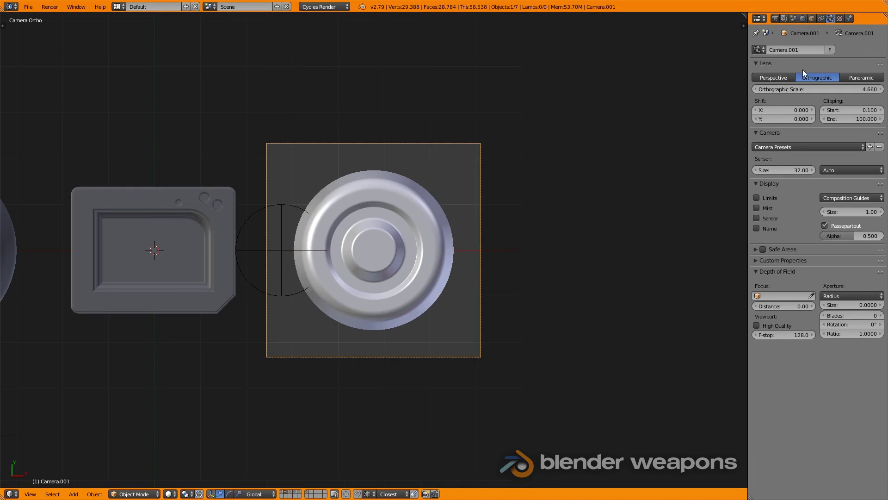
pyautogui.moveTo(848, 89); pyautogui.dragTo(814, 88)
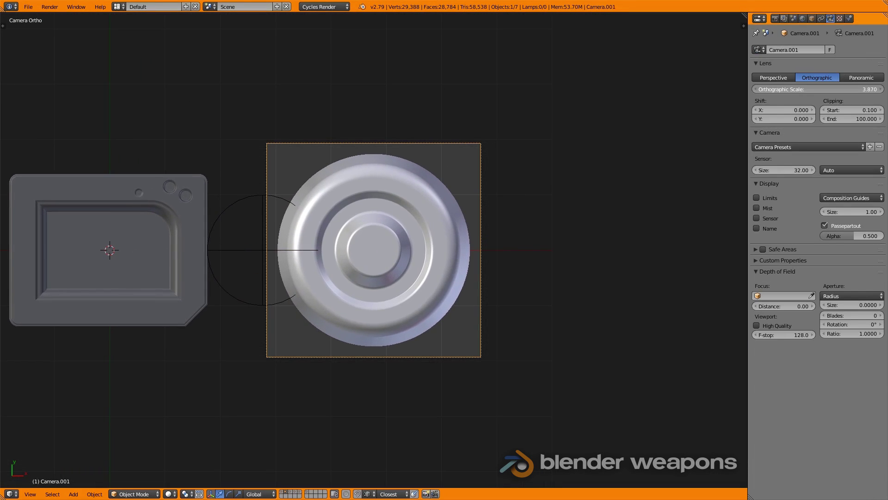
# Step: Render the knob's height map, save it as 3.exr, and switch to top view
pyautogui.press('F12')
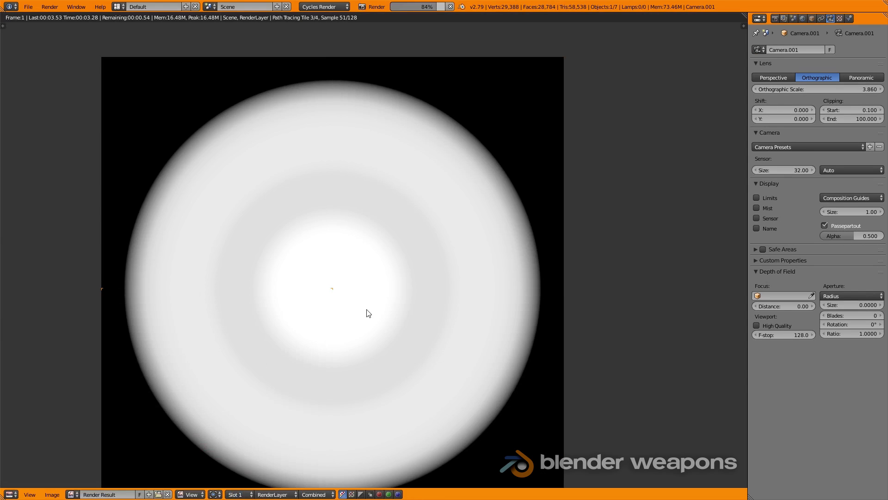
pyautogui.press('F3')
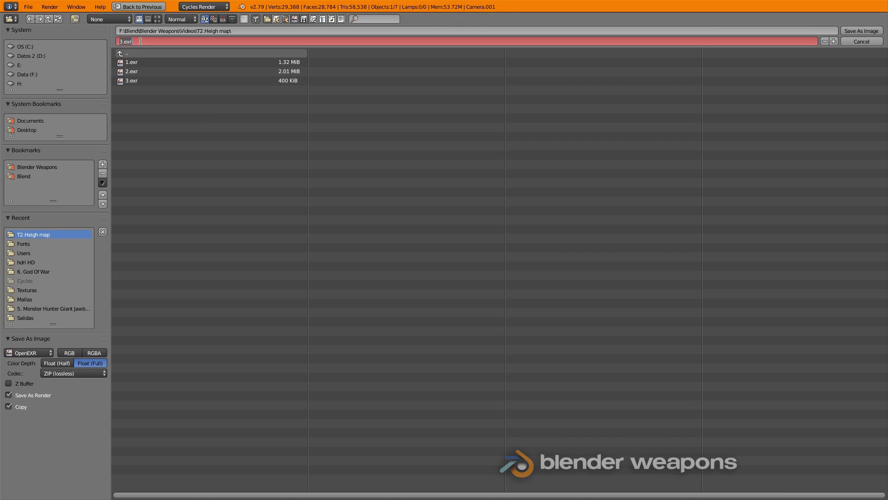
pyautogui.press('Return')
pyautogui.press('Escape')
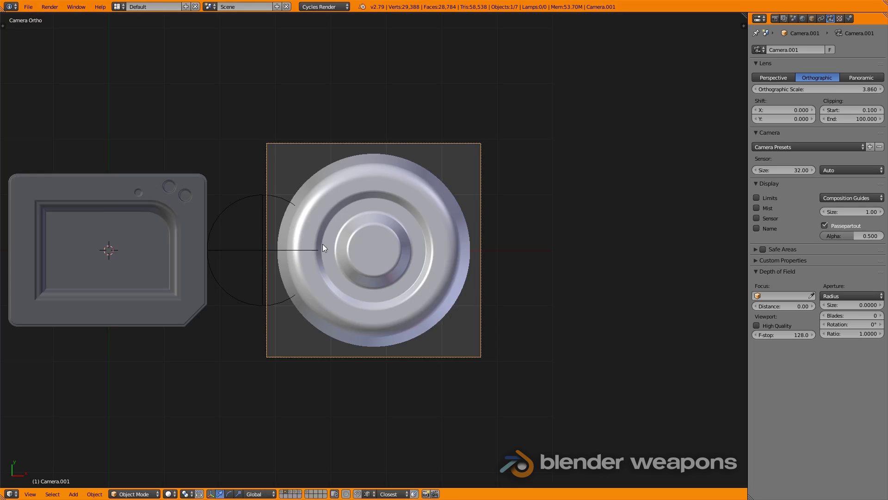
pyautogui.press('KP_7')
pyautogui.scroll(3, 368, 263)
# Step: Add a plane below the sink, lower it, and scale it about 4.66 times
pyautogui.scroll(-3, 326, 268)
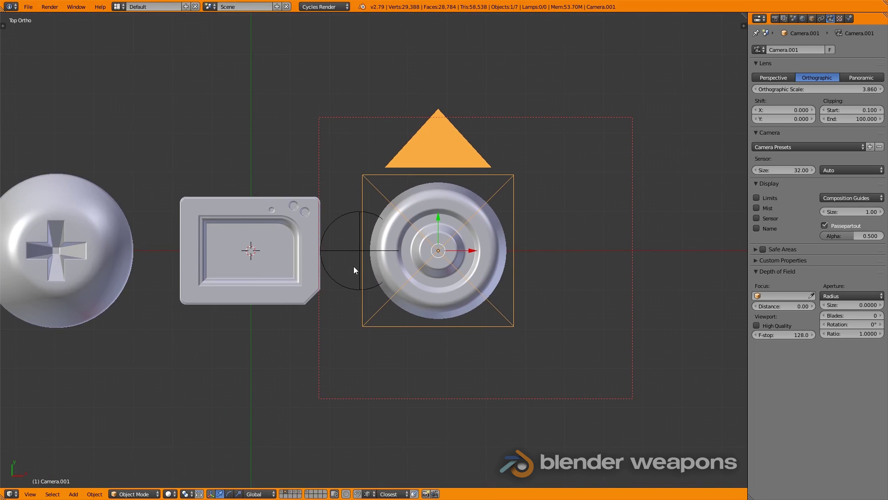
pyautogui.click(352, 343)
pyautogui.keyDown('shift'); pyautogui.moveTo(362, 379); pyautogui.dragTo(397, 293, button='middle'); pyautogui.keyUp('shift')
pyautogui.hotkey('shift', 'a')
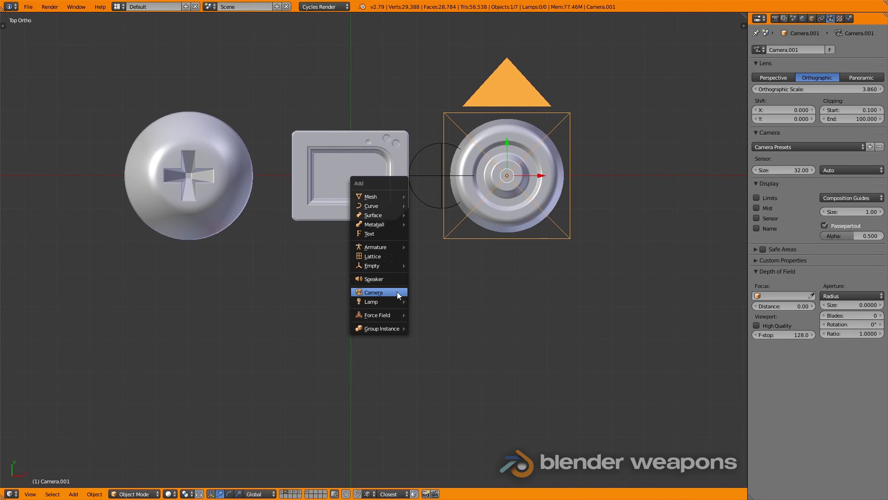
pyautogui.moveTo(370, 197)
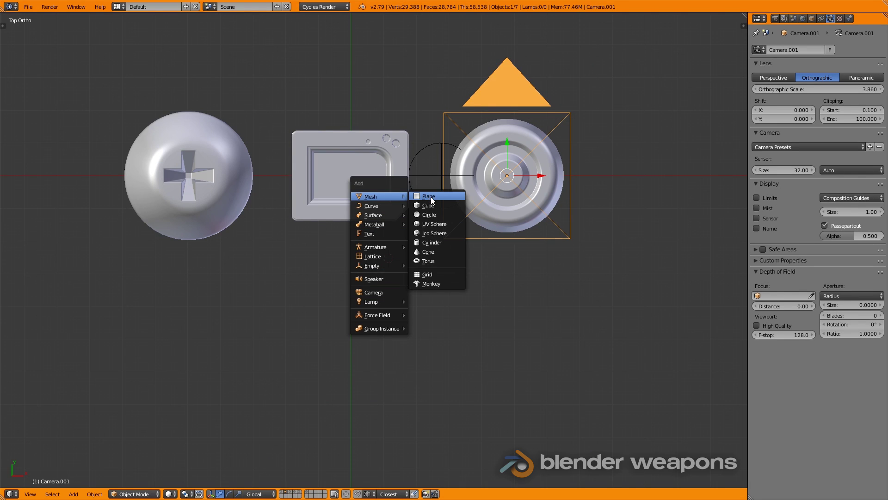
pyautogui.click(431, 196)
pyautogui.keyDown('shift'); pyautogui.scroll(-1, 409, 254); pyautogui.keyUp('shift')
pyautogui.press('g')
pyautogui.click(417, 351)
pyautogui.press('Tab')
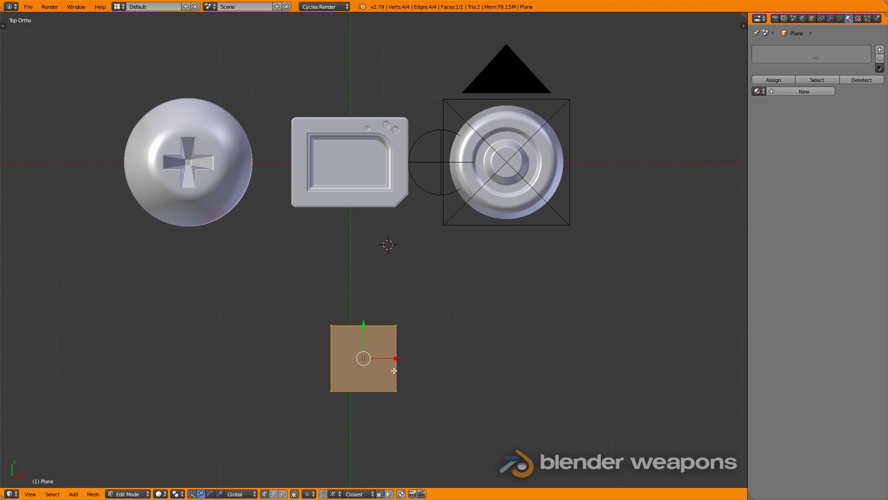
pyautogui.press('s')
pyautogui.click(463, 373)
pyautogui.press('Tab')
# Step: Add a Multiresolution modifier and subdivide the plane's mesh in Edit Mode
pyautogui.moveTo(424, 390); pyautogui.dragTo(670, 189, button='middle')
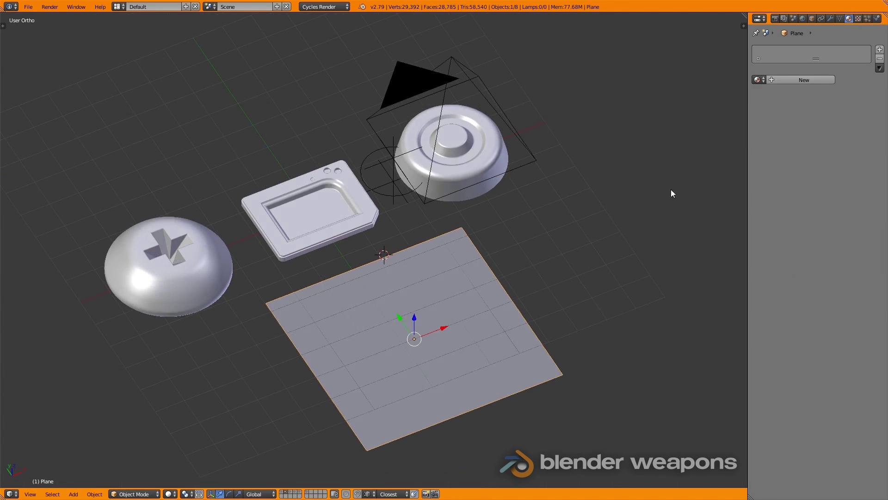
pyautogui.click(830, 18)
pyautogui.click(821, 49)
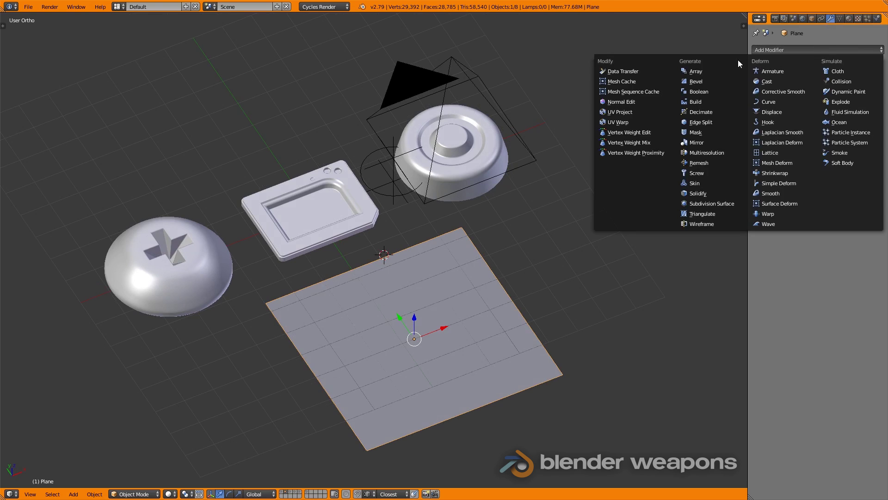
pyautogui.click(712, 151)
pyautogui.press('Tab')
pyautogui.press('w')
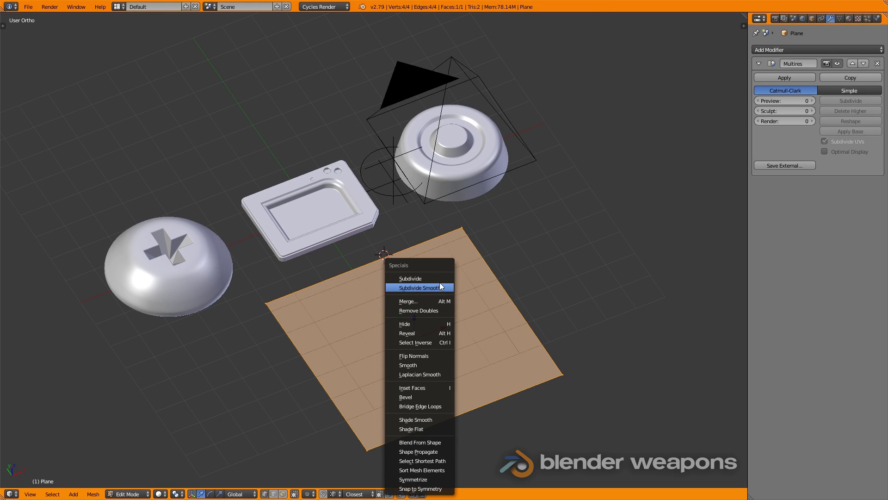
pyautogui.click(437, 277)
pyautogui.hotkey('shift', 'r')
pyautogui.hotkey('shift', 'r')
pyautogui.hotkey('shift', 'r')
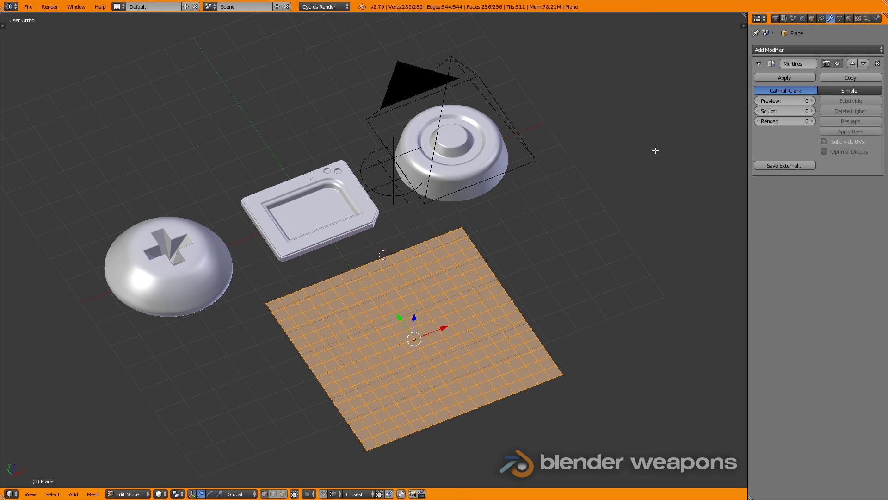
pyautogui.press('Tab')
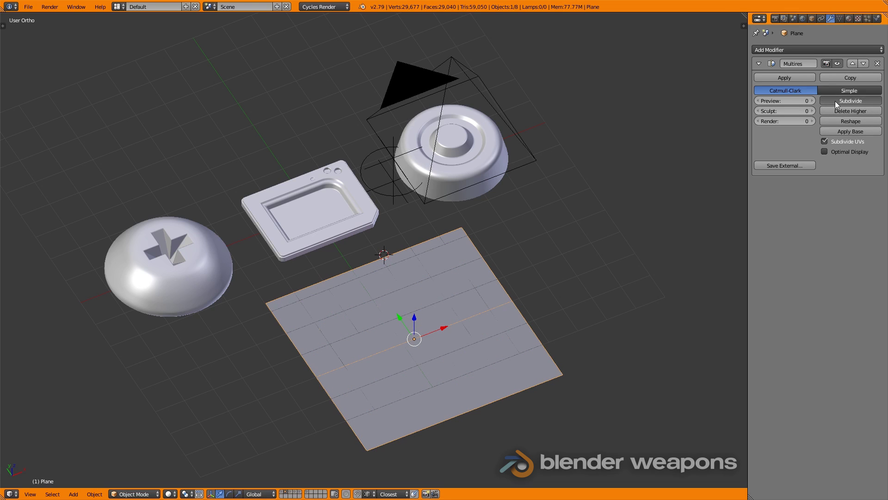
# Step: Set Multiresolution to Simple with two subdivision levels and viewport preview 0
pyautogui.click(834, 101)
pyautogui.click(834, 91)
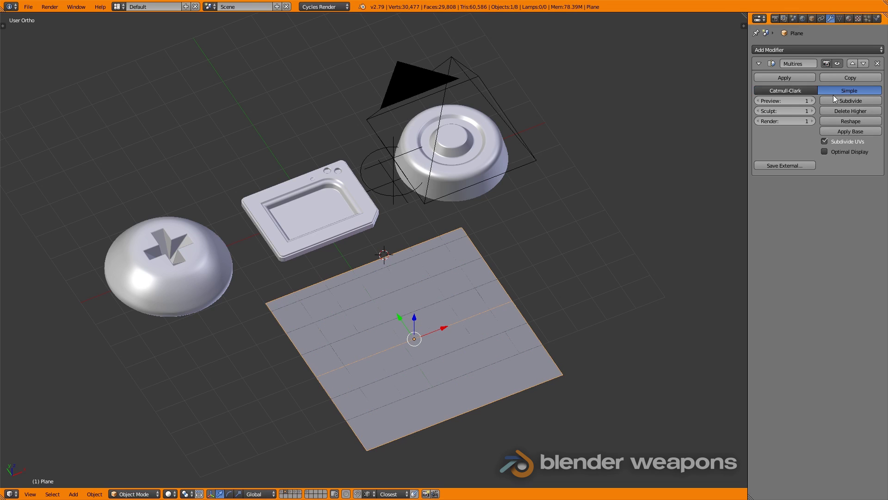
pyautogui.click(762, 102)
pyautogui.click(763, 102)
pyautogui.moveTo(358, 326); pyautogui.dragTo(264, 275, button='middle')
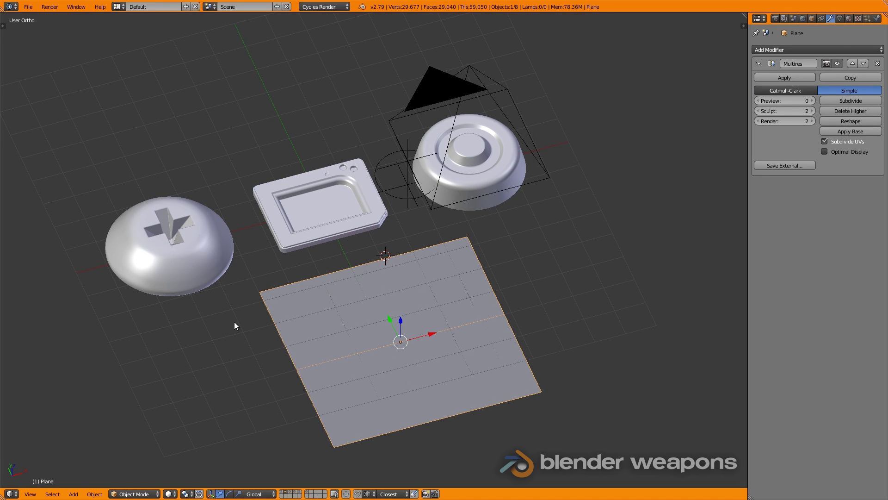
pyautogui.click(139, 494)
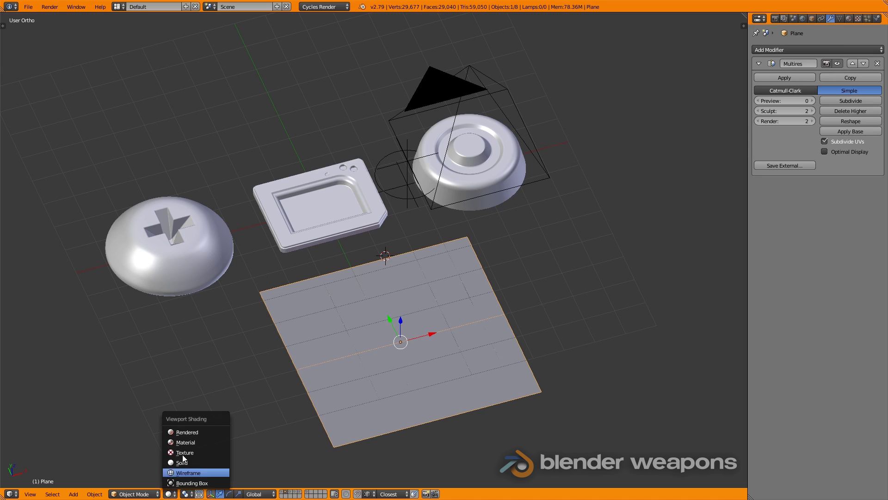
pyautogui.click(141, 494)
# Step: In Sculpt Mode, create a new brush texture and load 2.exr as its image
pyautogui.click(143, 459)
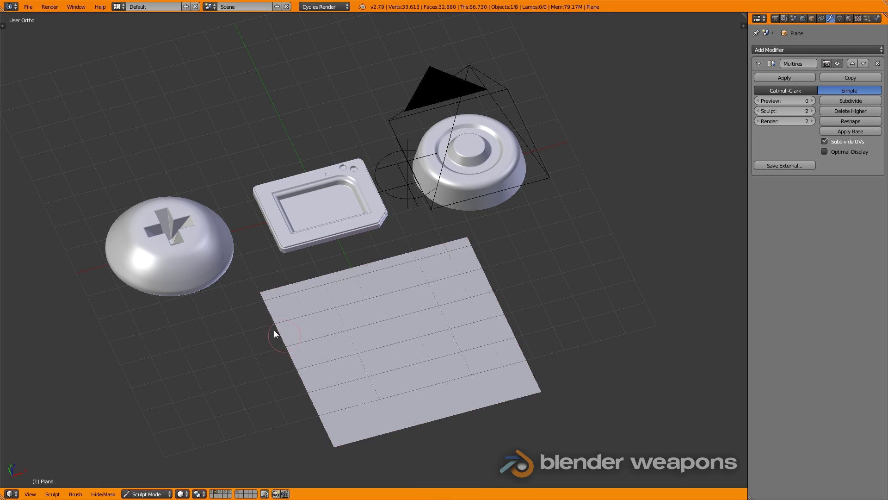
pyautogui.press('t')
pyautogui.click(20, 201)
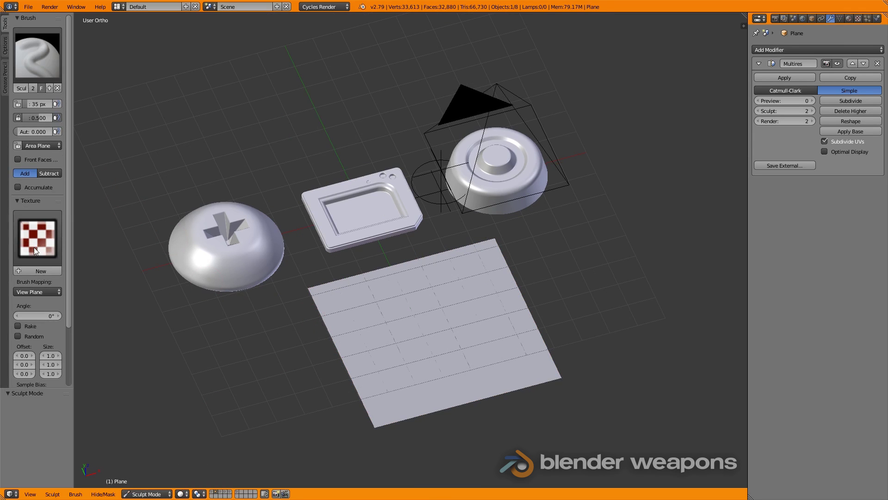
pyautogui.click(40, 270)
pyautogui.click(849, 18)
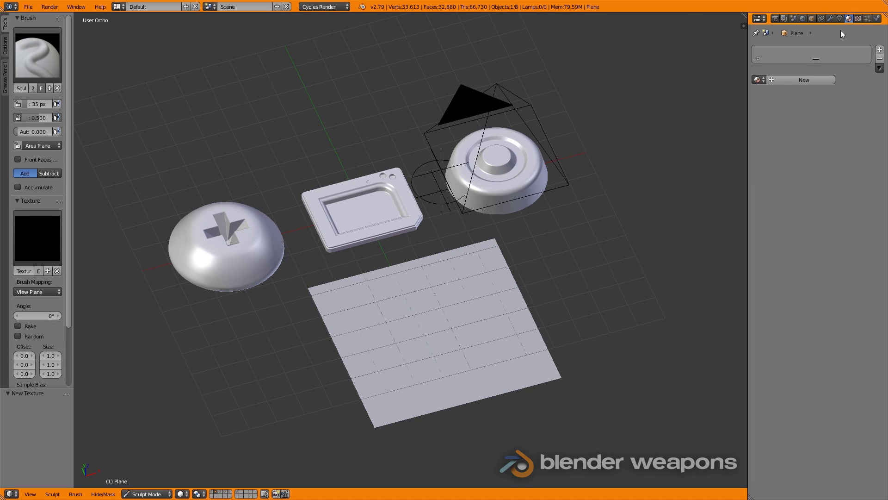
pyautogui.click(757, 80)
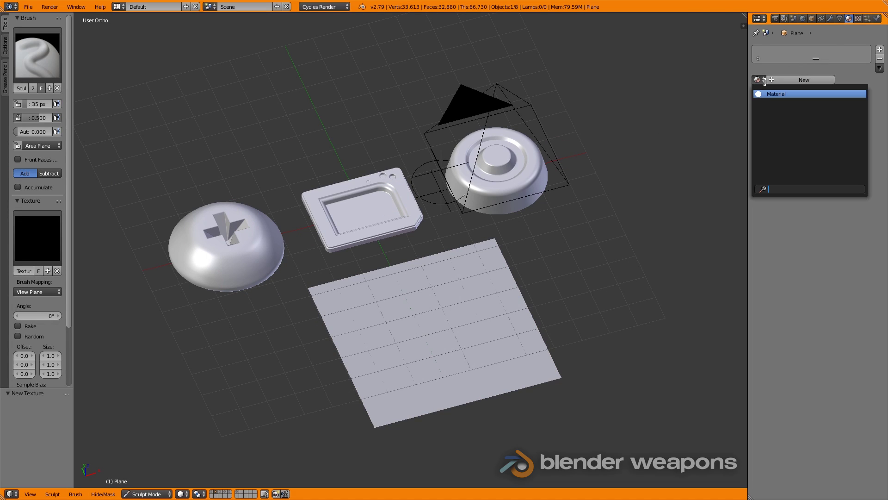
pyautogui.click(860, 19)
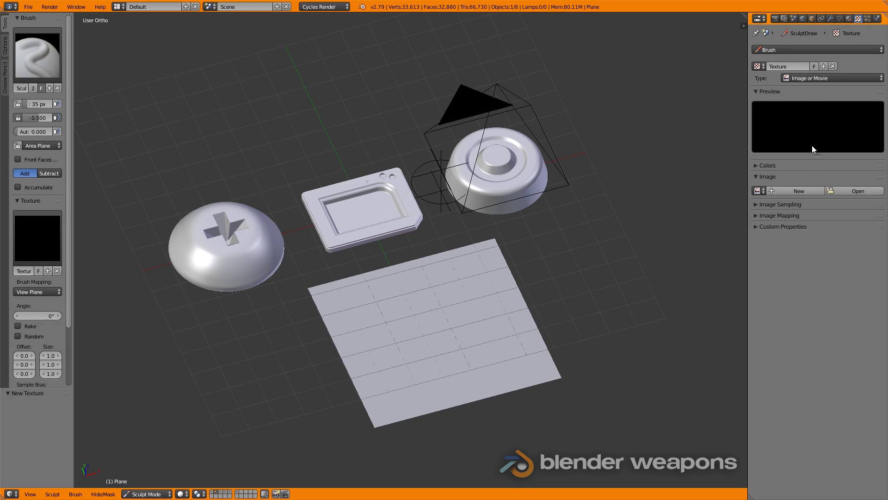
pyautogui.click(836, 190)
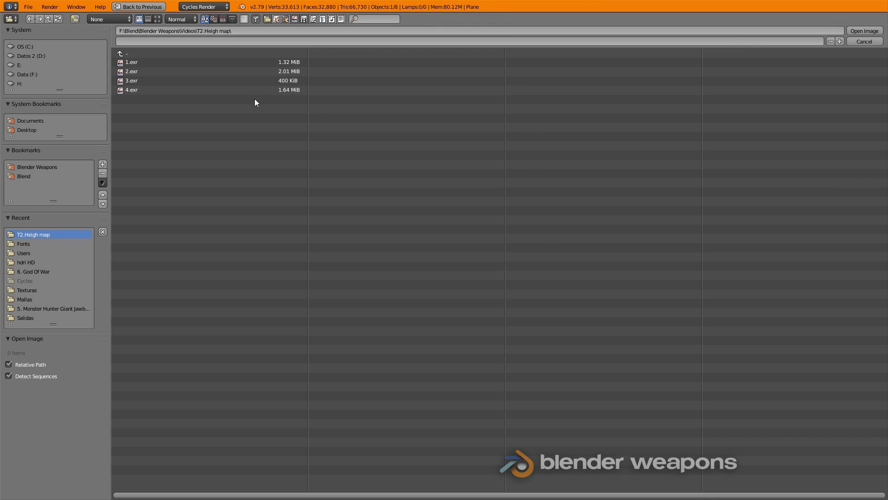
pyautogui.doubleClick(137, 73)
# Step: Set the brush size to 136 px and undo the test sculpt dabs
pyautogui.press('f')
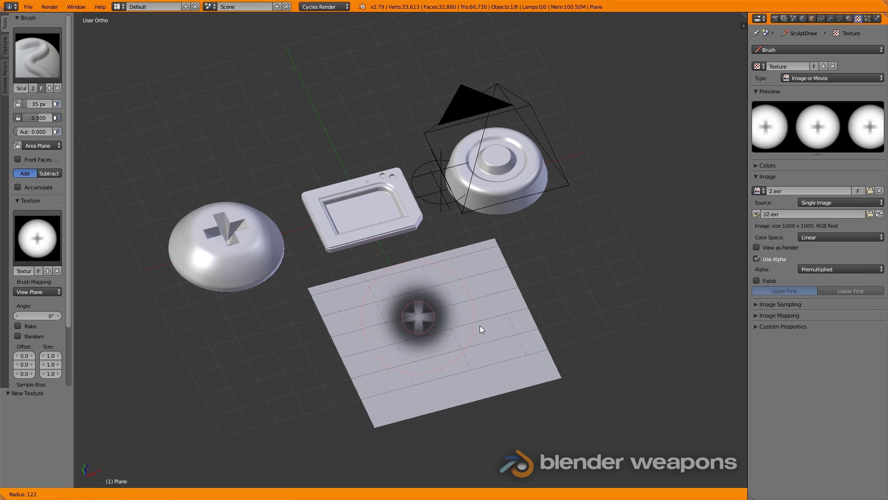
pyautogui.click(479, 325)
pyautogui.press('KP_7')
pyautogui.scroll(3, 321, 331)
pyautogui.moveTo(321, 331); pyautogui.dragTo(359, 331)
pyautogui.hotkey('ctrl', 'z')
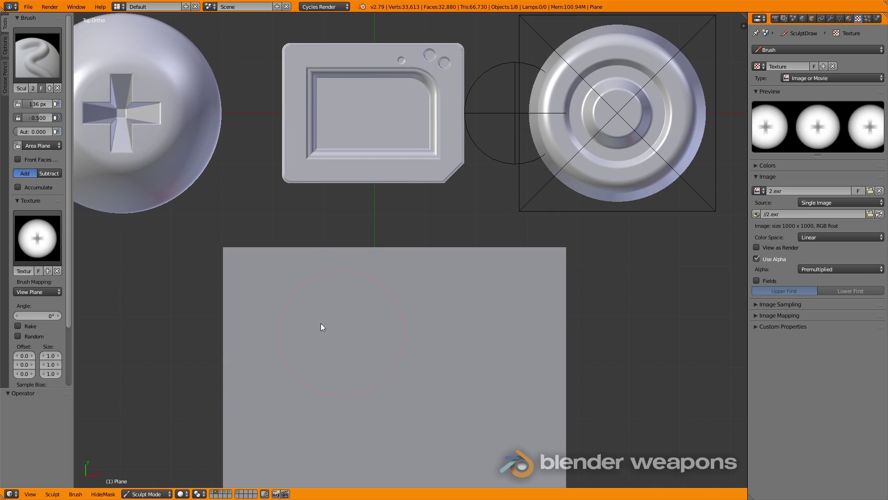
pyautogui.scroll(-3, 49, 305)
pyautogui.click(40, 222)
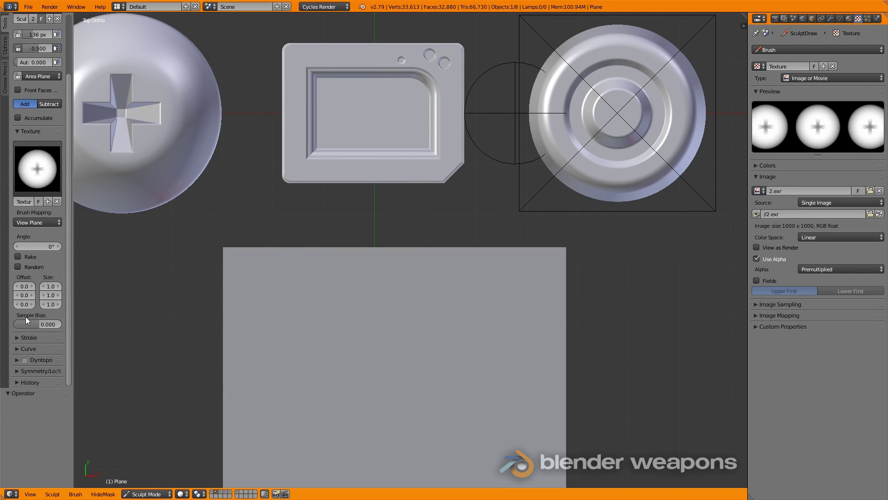
# Step: Switch the brush stroke method to Anchored, test-stamp screw heads, then undo them
pyautogui.click(16, 337)
pyautogui.click(32, 360)
pyautogui.click(37, 312)
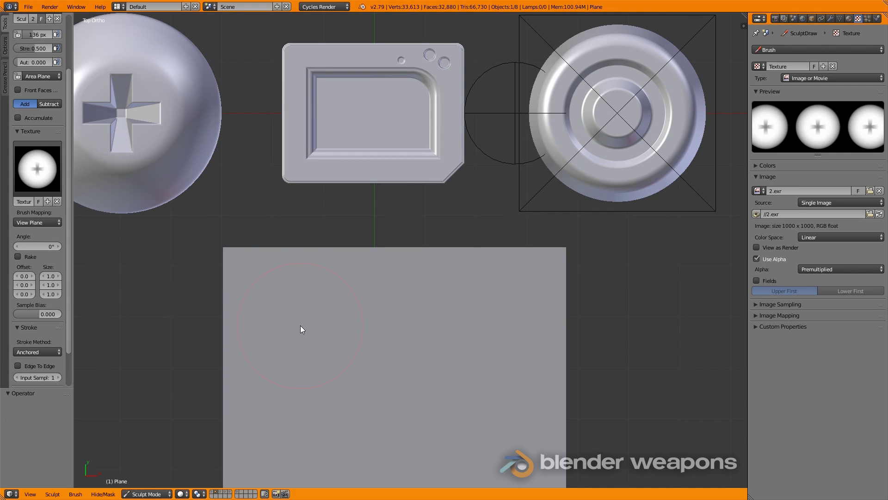
pyautogui.moveTo(311, 305); pyautogui.dragTo(373, 374)
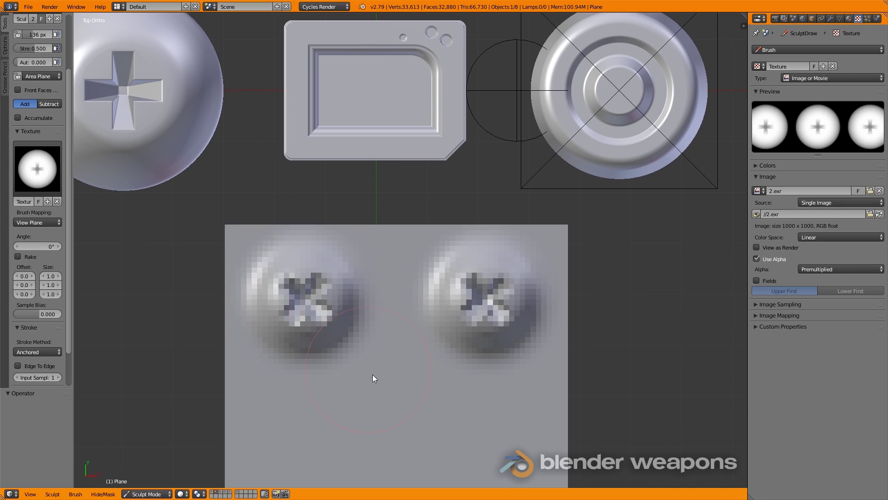
pyautogui.moveTo(372, 374); pyautogui.dragTo(292, 325, button='middle')
pyautogui.hotkey('ctrl', 'z')
pyautogui.scroll(-5, 37, 277)
# Step: Flatten the brush falloff curve and return the plane to Object Mode
pyautogui.scroll(-3, 53, 333)
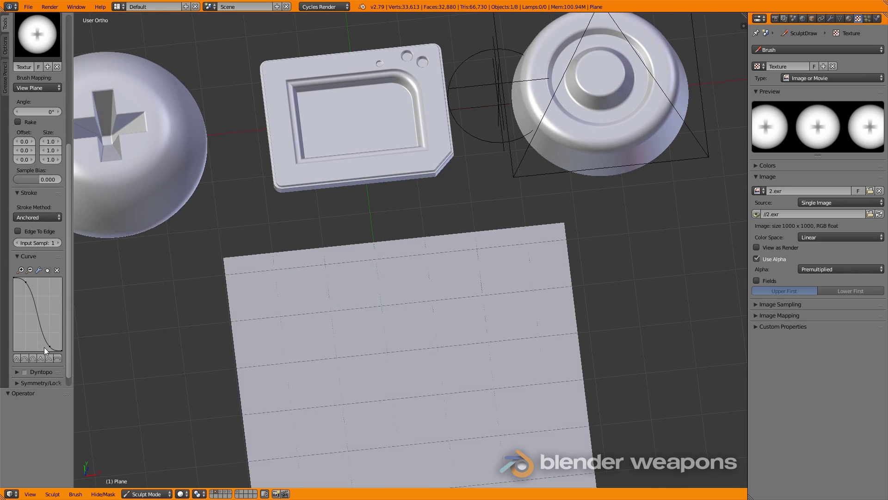
pyautogui.click(57, 358)
pyautogui.scroll(-2, 396, 308)
pyautogui.click(148, 494)
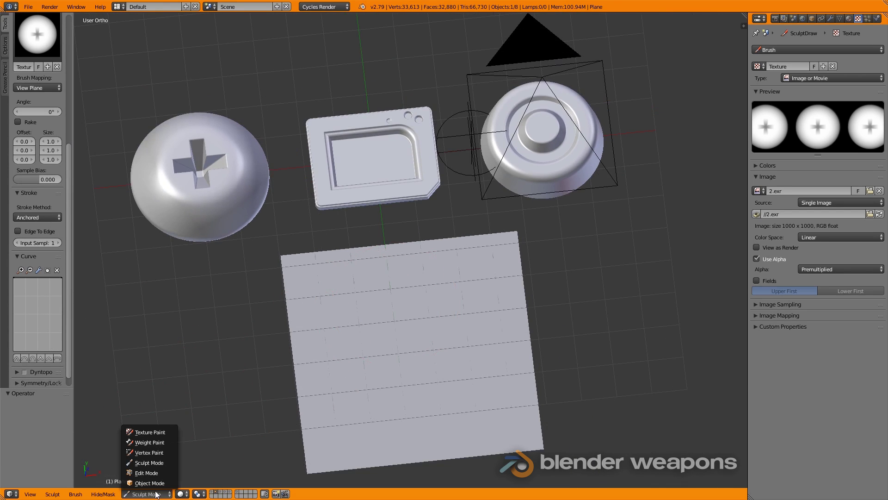
pyautogui.click(157, 482)
# Step: Raise the plane's Multires subdivision to level 4 with viewport preview level 2
pyautogui.click(831, 18)
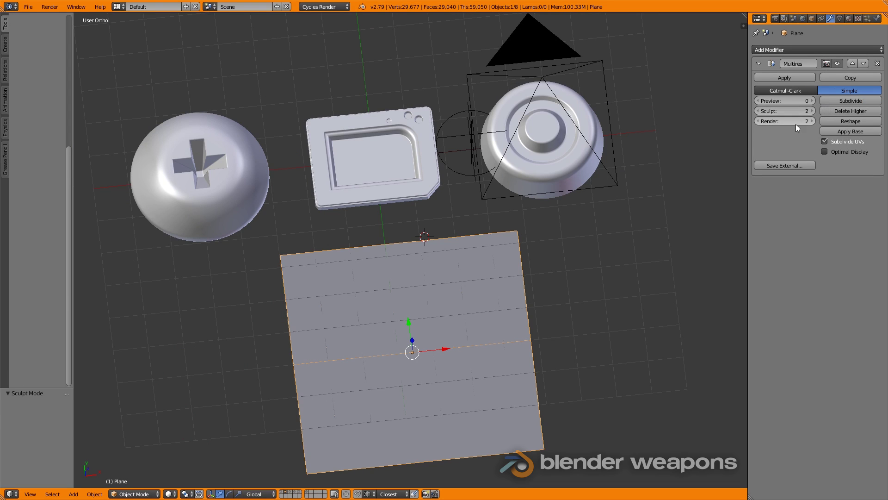
pyautogui.moveTo(534, 258); pyautogui.dragTo(507, 258, button='middle')
pyautogui.click(839, 99)
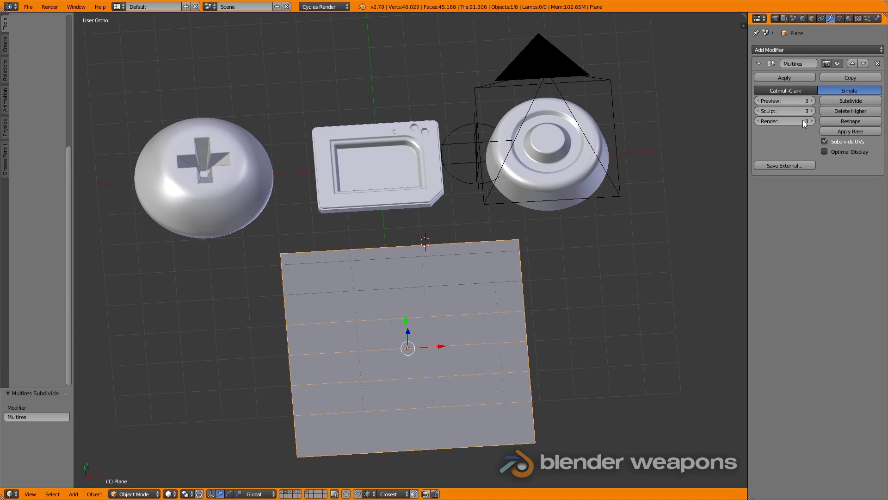
pyautogui.click(833, 100)
pyautogui.click(757, 101)
# Step: In Sculpt Mode from top view, stamp two screw heads and two smaller mirrored ones
pyautogui.press('KP_7')
pyautogui.scroll(2, 368, 313)
pyautogui.click(135, 494)
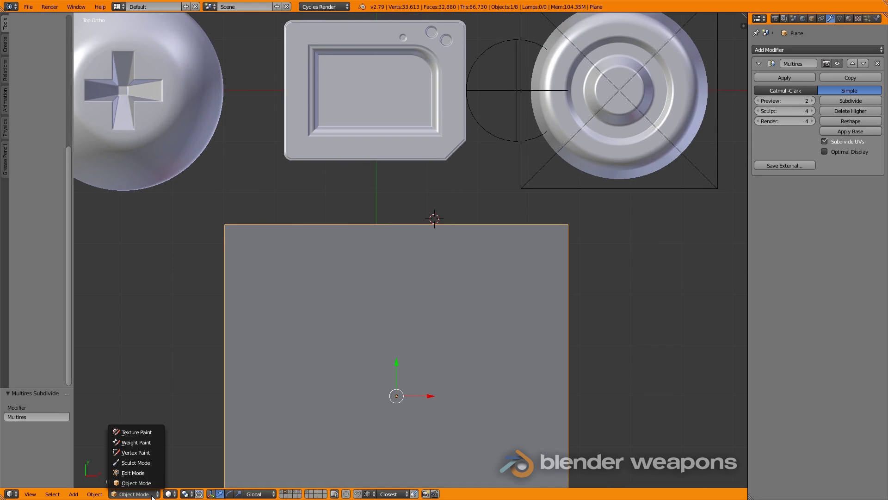
pyautogui.click(149, 462)
pyautogui.moveTo(309, 299); pyautogui.dragTo(362, 345)
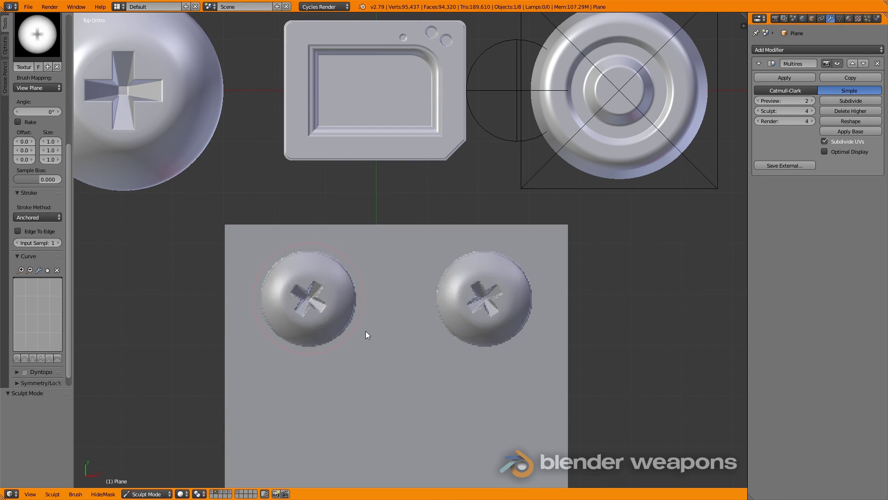
pyautogui.keyDown('shift'); pyautogui.moveTo(376, 391); pyautogui.dragTo(349, 291, button='middle'); pyautogui.keyUp('shift')
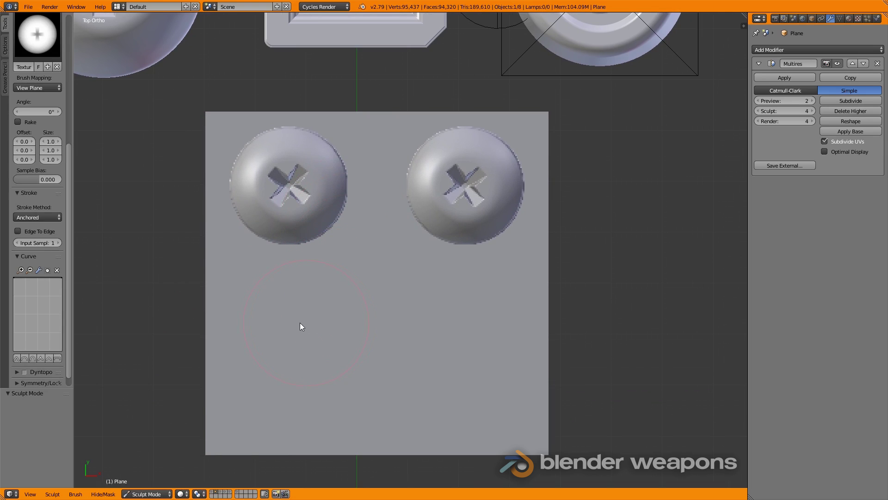
pyautogui.moveTo(300, 327); pyautogui.dragTo(331, 340)
pyautogui.moveTo(331, 340)
pyautogui.mouseDown(button='middle')
pyautogui.moveTo(394, 294)
pyautogui.moveTo(365, 292)
pyautogui.mouseUp(button='middle')
# Step: Undo the screw-head stamps and look straight down on the flat plane
pyautogui.hotkey('ctrl', 'z')
pyautogui.hotkey('ctrl', 'z')
pyautogui.scroll(-1, 28, 376)
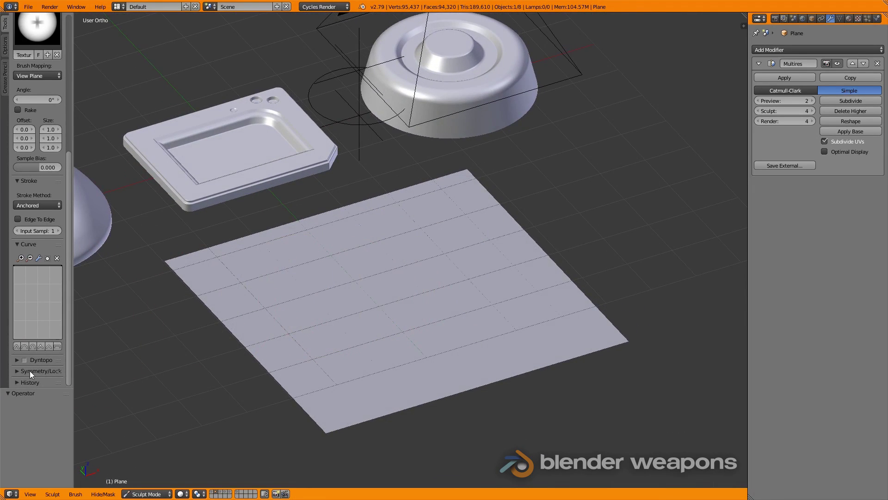
pyautogui.click(30, 370)
pyautogui.scroll(-5, 28, 361)
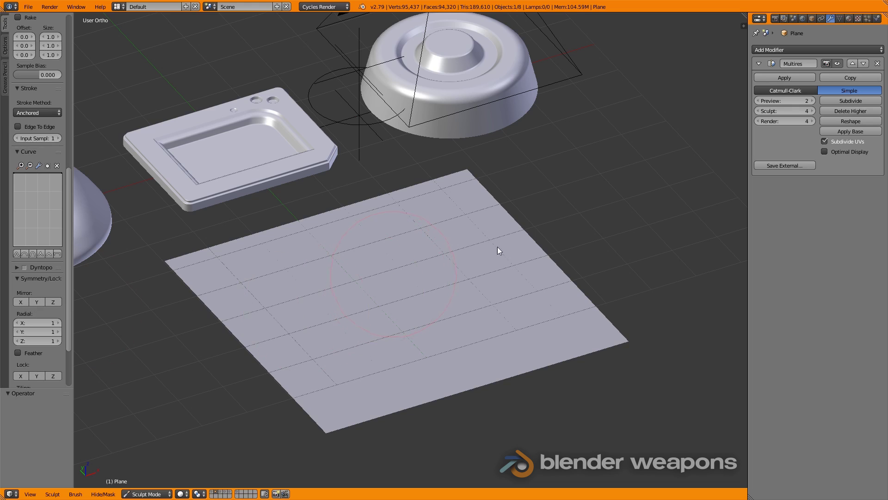
pyautogui.press('KP_7')
pyautogui.click(135, 494)
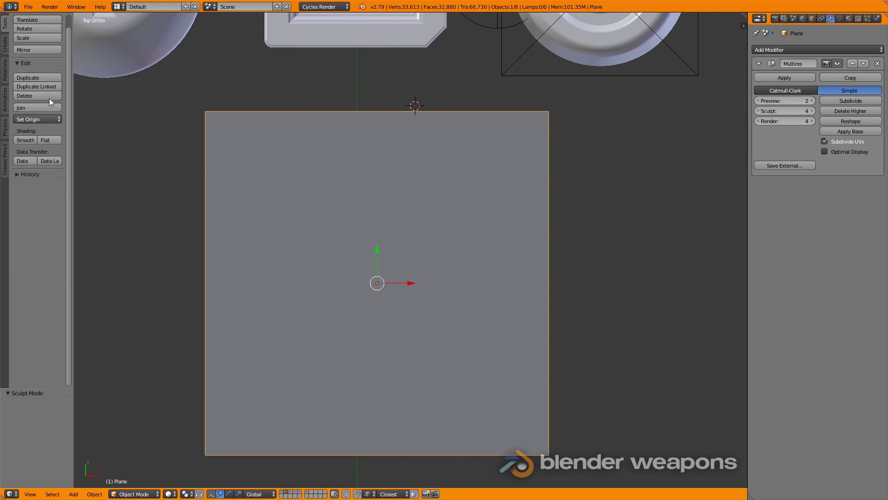
# Step: Shade the plane smooth and sculpt an X-recessed screw head onto it
pyautogui.click(26, 152)
pyautogui.click(127, 491)
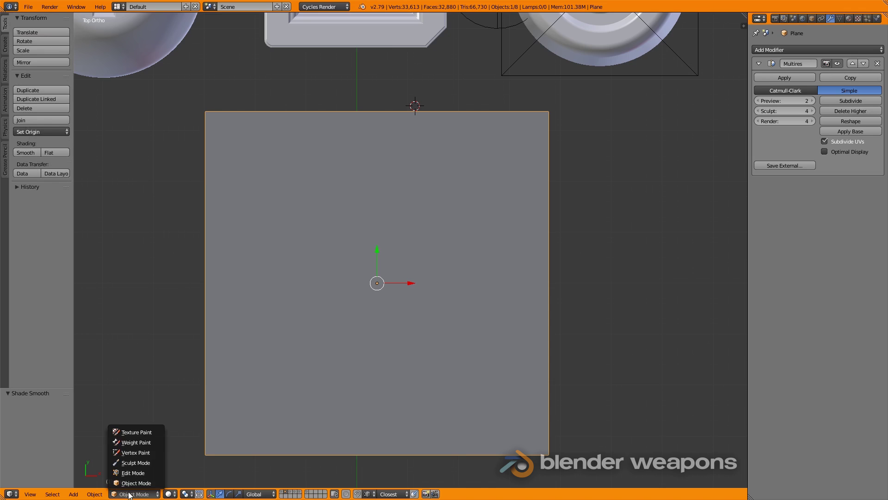
pyautogui.click(132, 468)
pyautogui.moveTo(285, 205); pyautogui.dragTo(356, 255)
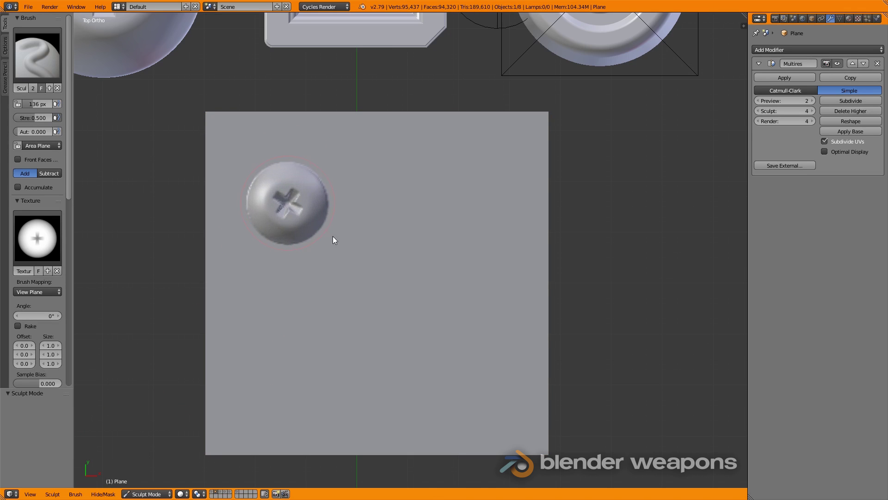
# Step: Load 3.exr as the brush texture and stamp a rectangular plate at upper right
pyautogui.click(857, 18)
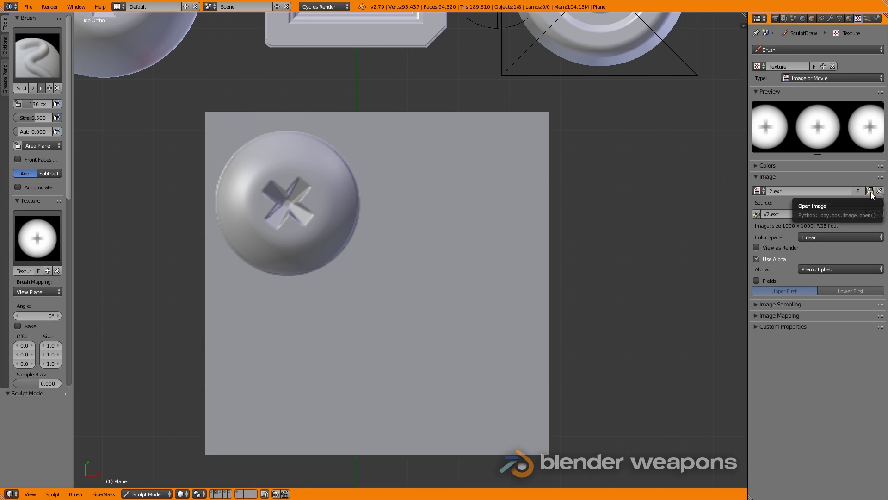
pyautogui.click(869, 191)
pyautogui.click(148, 80)
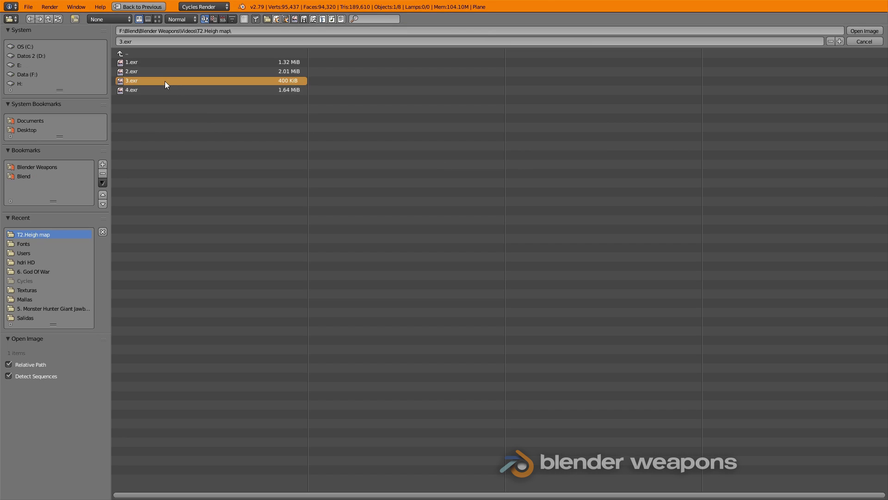
pyautogui.doubleClick(165, 81)
pyautogui.moveTo(458, 215)
pyautogui.mouseDown()
pyautogui.moveTo(504, 231)
pyautogui.moveTo(460, 317)
pyautogui.mouseUp()
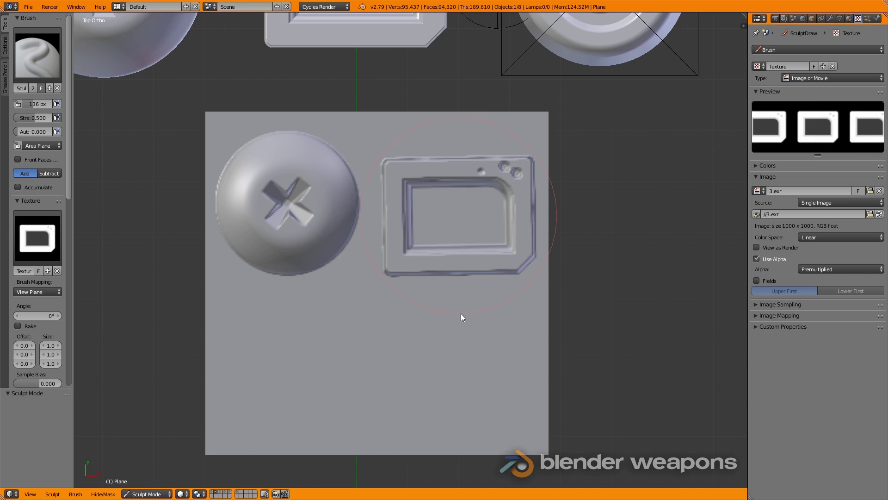
pyautogui.scroll(5, 506, 208)
pyautogui.scroll(-4, 481, 222)
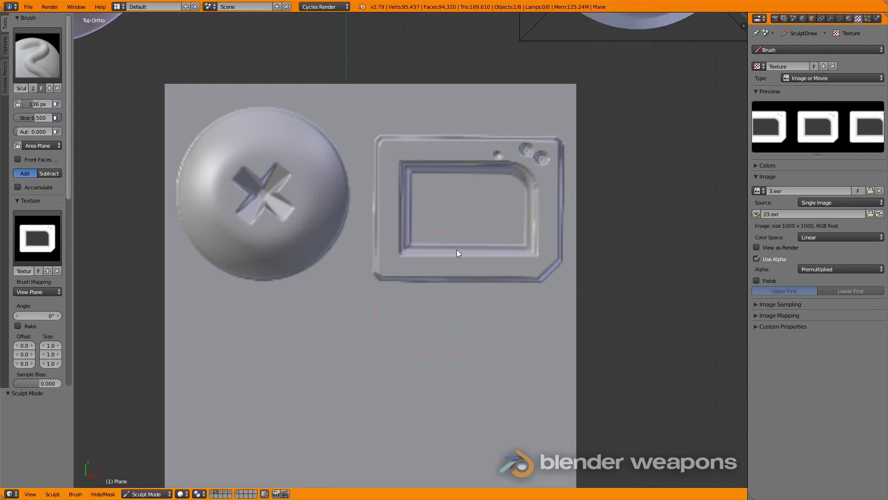
pyautogui.keyDown('shift'); pyautogui.moveTo(456, 253); pyautogui.dragTo(477, 189, button='middle'); pyautogui.keyUp('shift')
# Step: Load 4.exr and stamp one large and two small round bumps on the plane
pyautogui.click(870, 190)
pyautogui.doubleClick(156, 88)
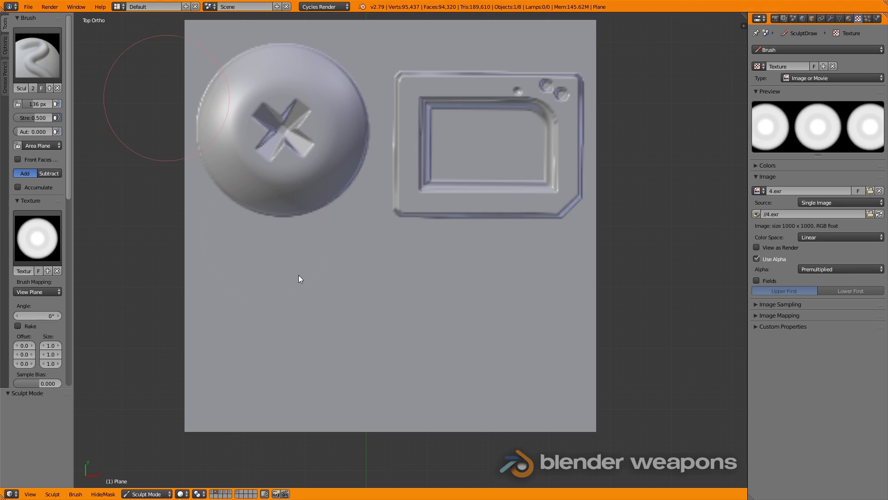
pyautogui.moveTo(356, 322); pyautogui.dragTo(439, 356)
pyautogui.moveTo(513, 328); pyautogui.dragTo(547, 358)
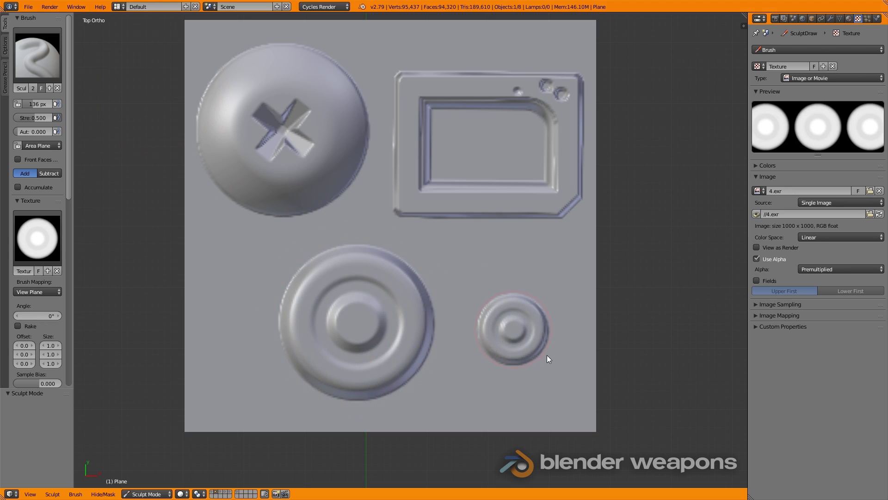
pyautogui.moveTo(469, 256); pyautogui.dragTo(496, 279)
pyautogui.scroll(-3, 495, 280)
pyautogui.moveTo(432, 309)
pyautogui.mouseDown(button='middle')
pyautogui.moveTo(328, 230)
pyautogui.moveTo(448, 233)
pyautogui.moveTo(446, 242)
pyautogui.moveTo(174, 375)
pyautogui.mouseUp(button='middle')
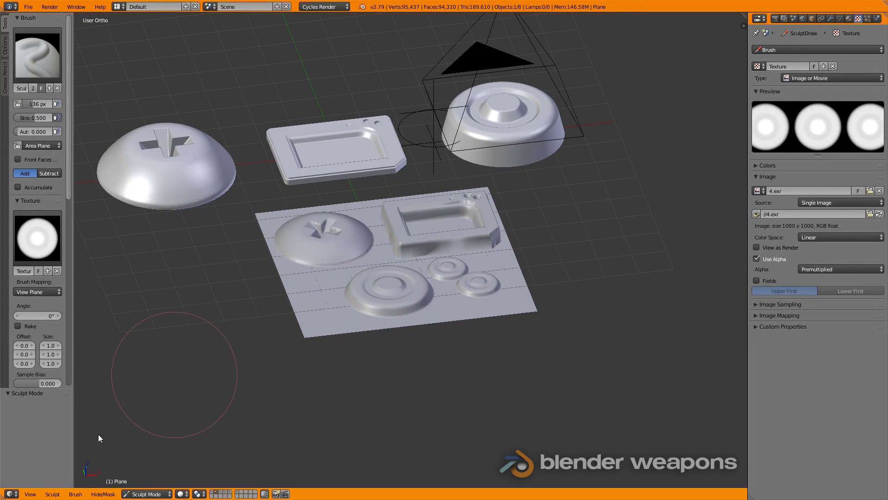
# Step: Return to Object Mode, inspect in wireframe, and toggle Multires preview from 4 back to 2
pyautogui.click(147, 493)
pyautogui.keyDown('shift'); pyautogui.moveTo(390, 251); pyautogui.dragTo(365, 291, button='middle'); pyautogui.keyUp('shift')
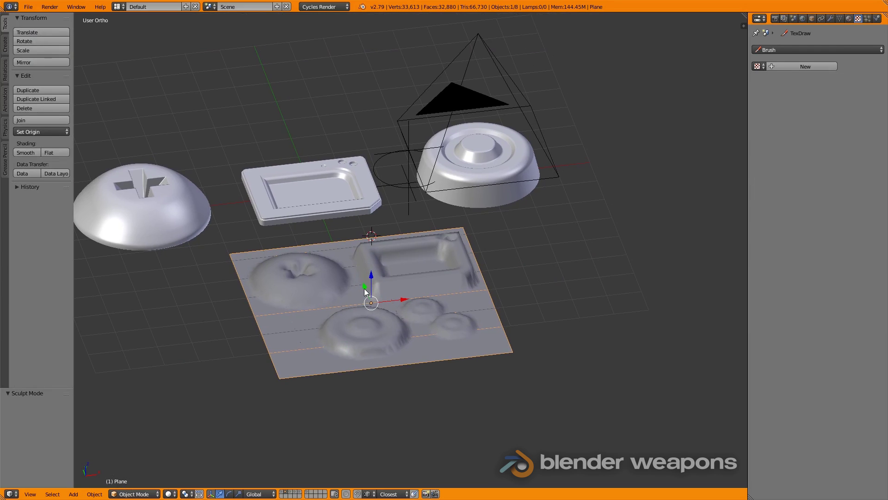
pyautogui.scroll(2, 365, 287)
pyautogui.press('z')
pyautogui.press('z')
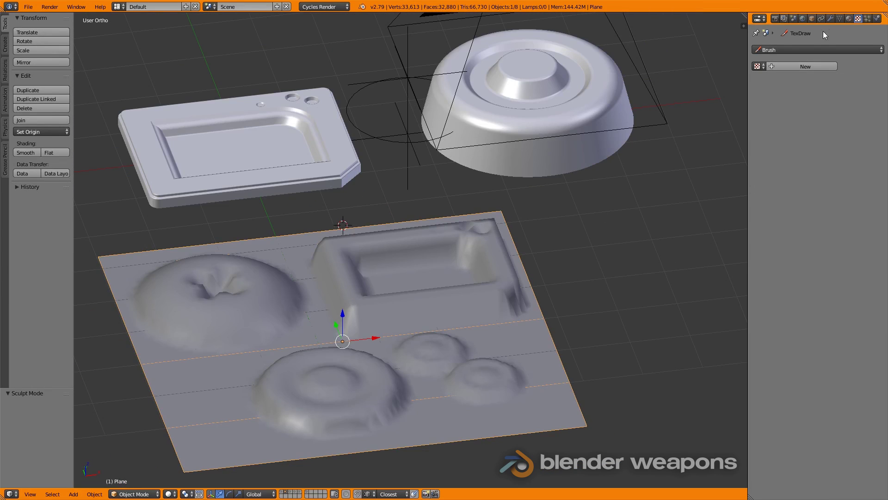
pyautogui.click(831, 19)
pyautogui.click(810, 100)
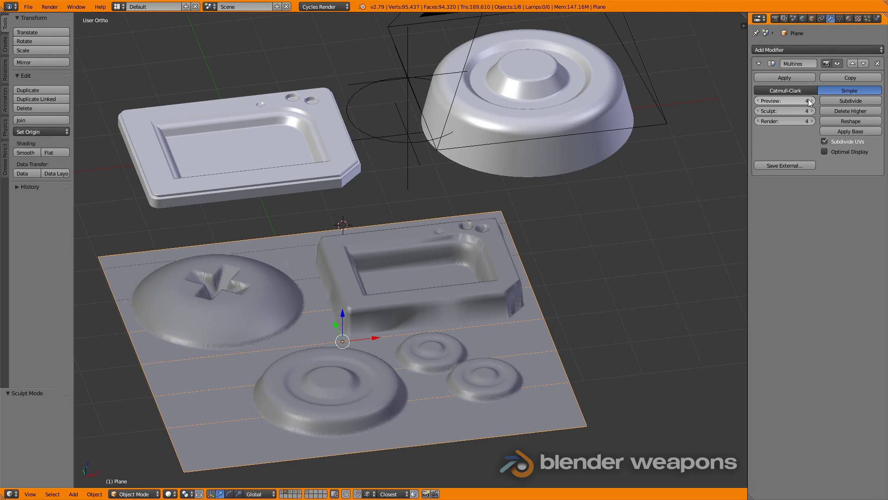
pyautogui.click(757, 101)
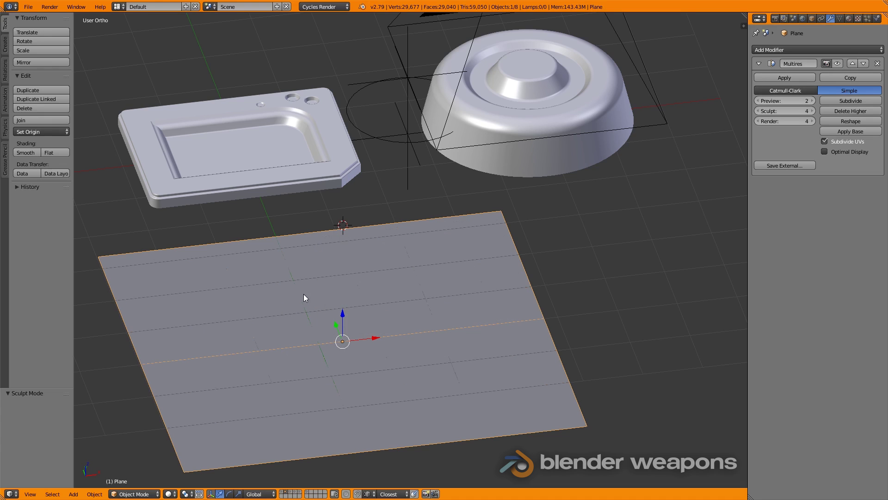
# Step: Show scene layer 3 with the stacked tile model in top view
pyautogui.press('2')
pyautogui.press('3')
pyautogui.scroll(3, 352, 280)
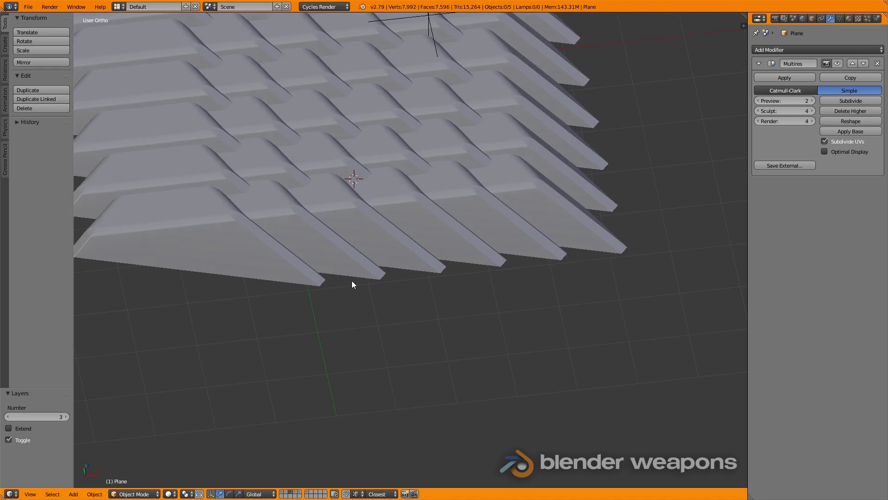
pyautogui.scroll(-4, 351, 285)
pyautogui.press('KP_7')
# Step: Select tile object 4 and toggle its two array modifiers off and back on
pyautogui.rightClick(277, 117)
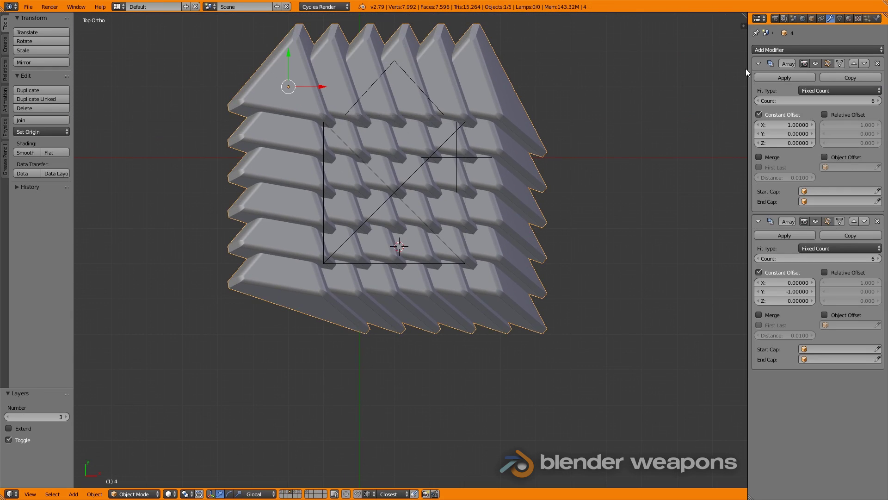
pyautogui.click(758, 64)
pyautogui.click(758, 80)
pyautogui.click(816, 63)
pyautogui.click(815, 80)
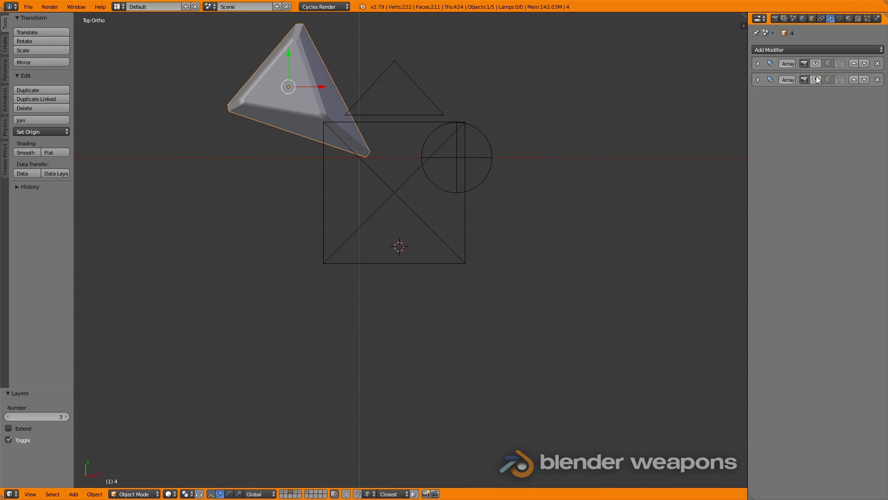
pyautogui.click(815, 64)
pyautogui.keyDown('shift'); pyautogui.moveTo(449, 167); pyautogui.dragTo(456, 185, button='middle'); pyautogui.keyUp('shift')
# Step: Make the camera above the tiles the active camera, viewing the tiles front-on in wireframe
pyautogui.rightClick(455, 138)
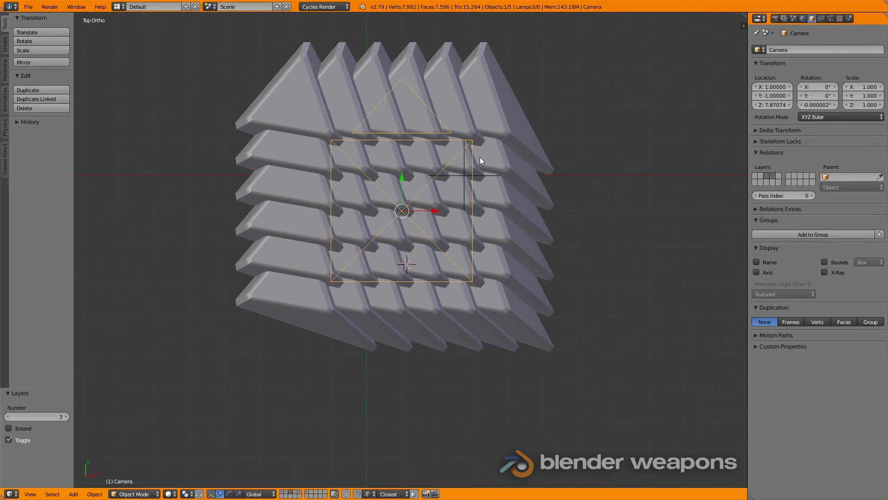
pyautogui.press('ctrl+KP_0')
pyautogui.scroll(3, 378, 244)
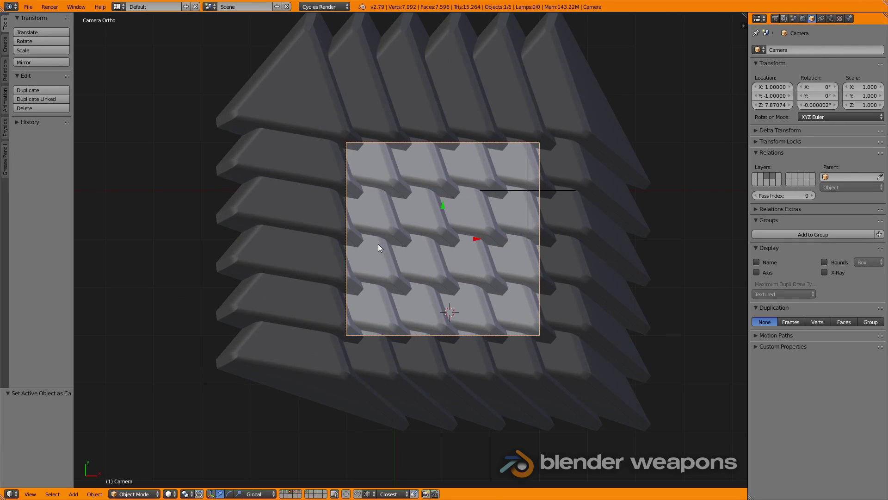
pyautogui.press('KP_1')
pyautogui.press('z')
pyautogui.scroll(3, 415, 268)
# Step: Reposition Empty.002 and lower Empty.001, briefly previewing rendered shading
pyautogui.rightClick(478, 279)
pyautogui.press('g')
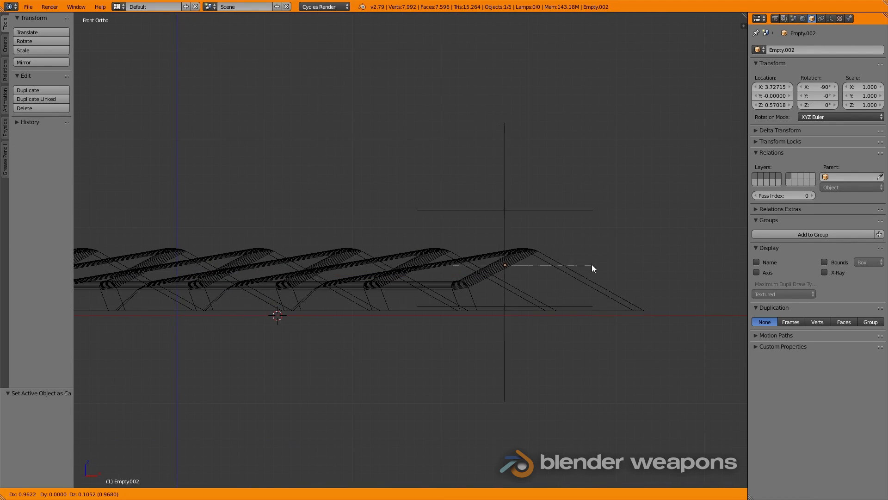
pyautogui.click(593, 266)
pyautogui.rightClick(594, 287)
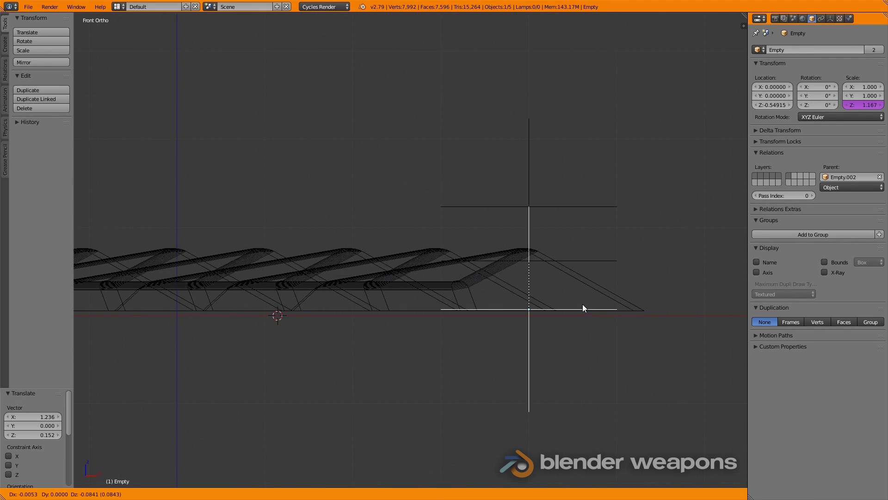
pyautogui.rightClick(544, 213)
pyautogui.press('g')
pyautogui.click(552, 304)
pyautogui.hotkey('shift', 'z')
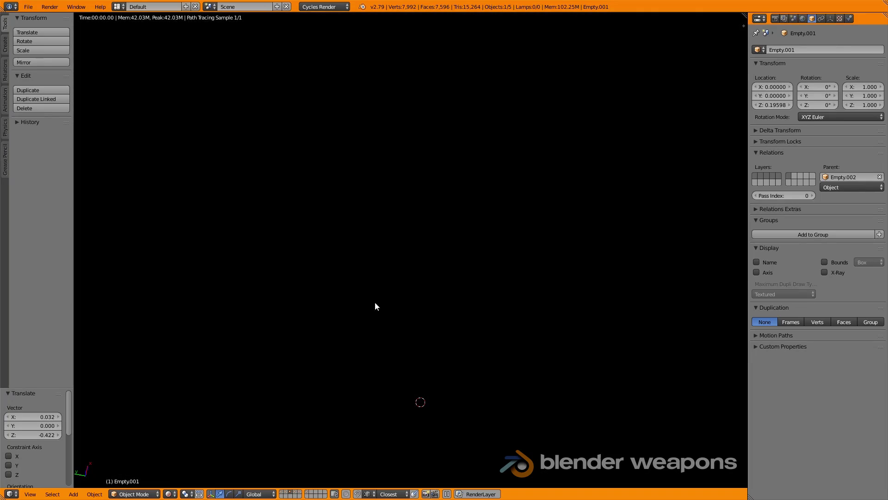
pyautogui.hotkey('shift', 'z')
# Step: Assign the emission material to tile mesh 4 and preview a render region over the tiles
pyautogui.moveTo(378, 285); pyautogui.dragTo(490, 191, button='middle')
pyautogui.rightClick(490, 190)
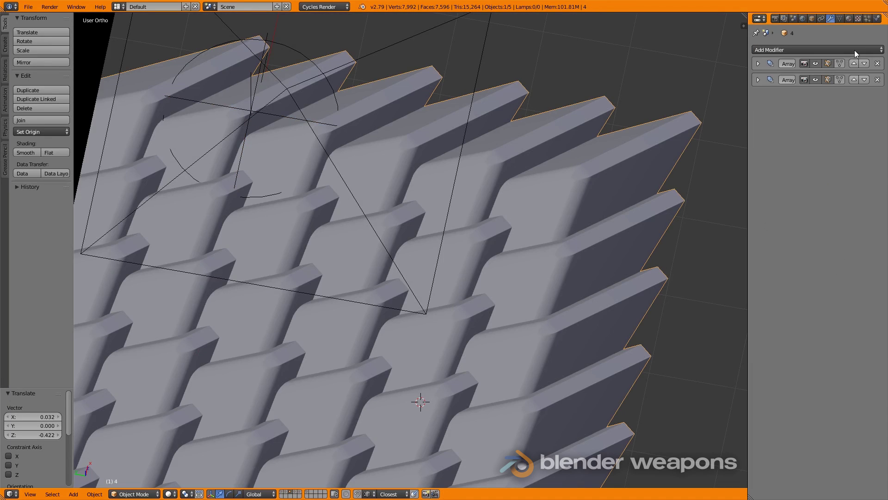
pyautogui.click(849, 18)
pyautogui.click(759, 79)
pyautogui.moveTo(689, 132)
pyautogui.mouseDown(button='middle')
pyautogui.moveTo(414, 219)
pyautogui.moveTo(459, 248)
pyautogui.moveTo(456, 149)
pyautogui.mouseUp(button='middle')
pyautogui.hotkey('ctrl', 'b')
pyautogui.moveTo(157, 350); pyautogui.dragTo(419, 77)
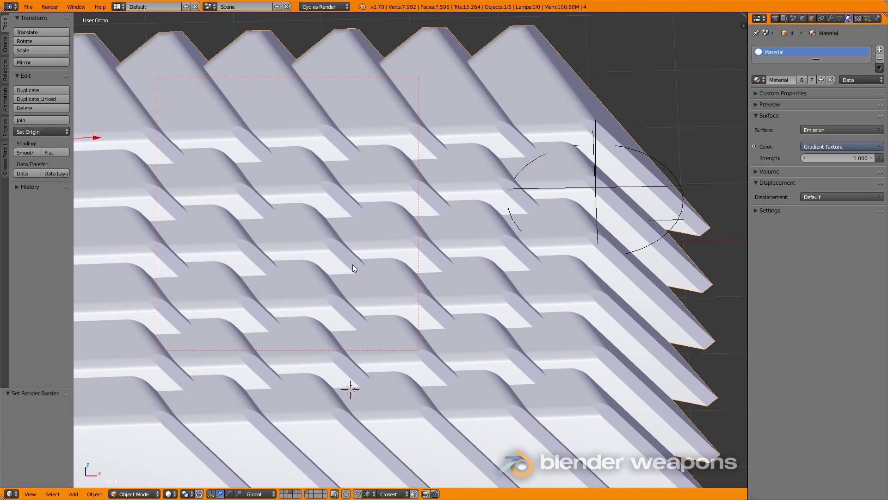
pyautogui.hotkey('shift', 'z')
pyautogui.moveTo(388, 249)
pyautogui.mouseDown(button='middle')
pyautogui.moveTo(434, 254)
pyautogui.moveTo(493, 173)
pyautogui.moveTo(478, 174)
pyautogui.moveTo(573, 214)
pyautogui.mouseUp(button='middle')
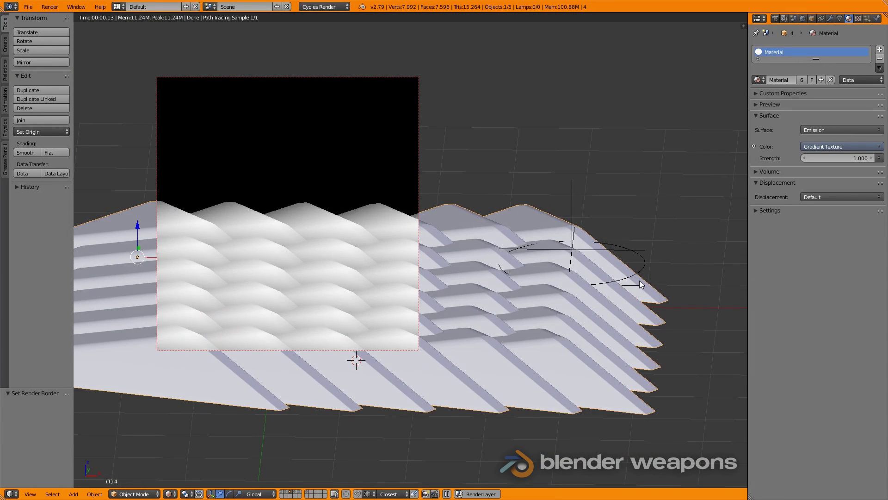
# Step: Move the empty beside the tiles, then raise the Empty helper along Z
pyautogui.rightClick(640, 283)
pyautogui.moveTo(645, 256); pyautogui.dragTo(745, 262, button='right')
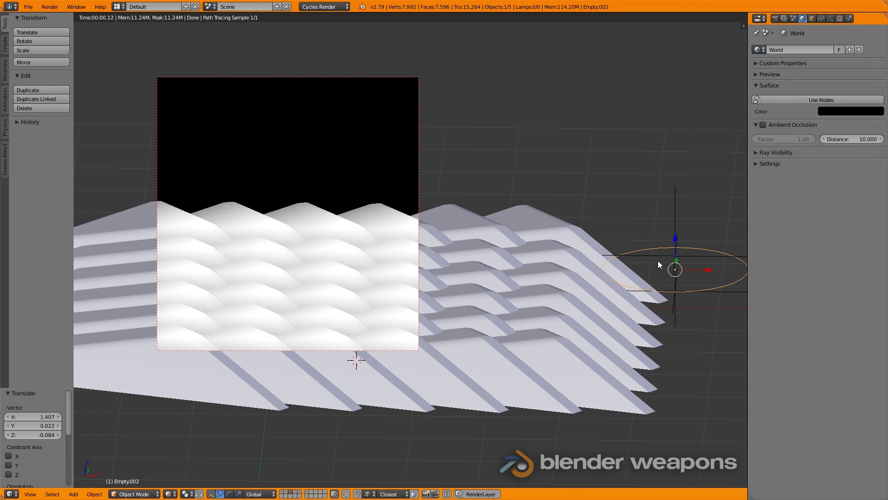
pyautogui.moveTo(658, 260); pyautogui.dragTo(671, 206, button='right')
pyautogui.rightClick(712, 293)
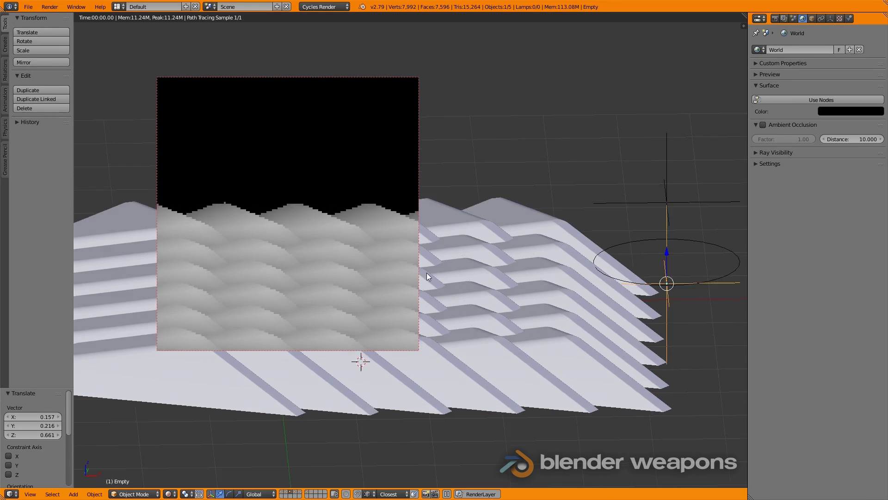
pyautogui.scroll(6, 426, 273)
pyautogui.scroll(3, 446, 271)
pyautogui.scroll(2, 407, 324)
pyautogui.scroll(2, 405, 332)
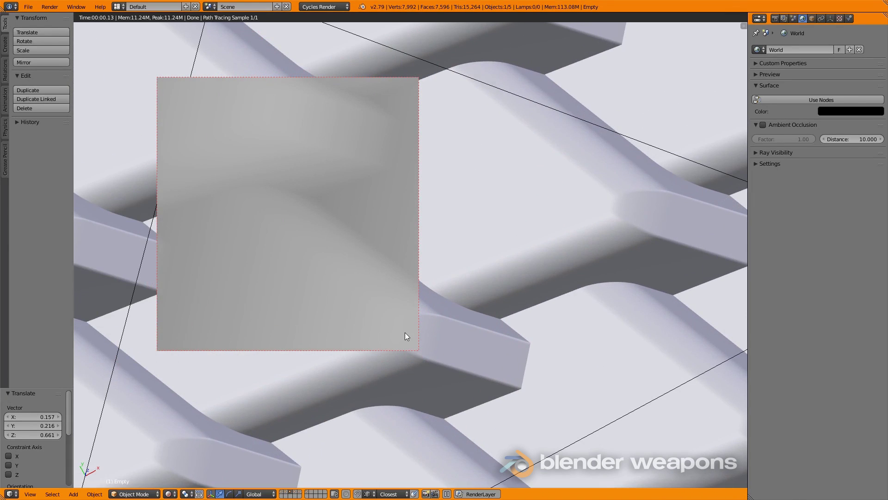
pyautogui.press('g')
pyautogui.press('z')
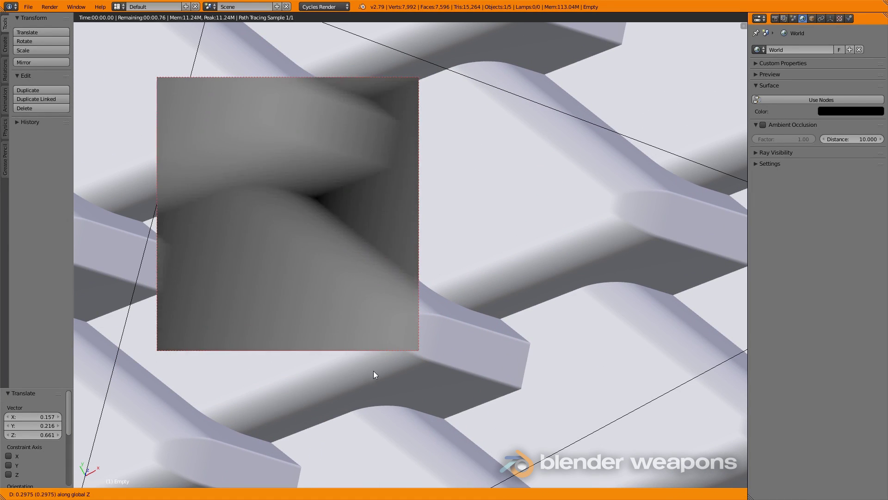
pyautogui.click(367, 398)
# Step: In front view, duplicate the empty and raise the copy along Z
pyautogui.press('KP_1')
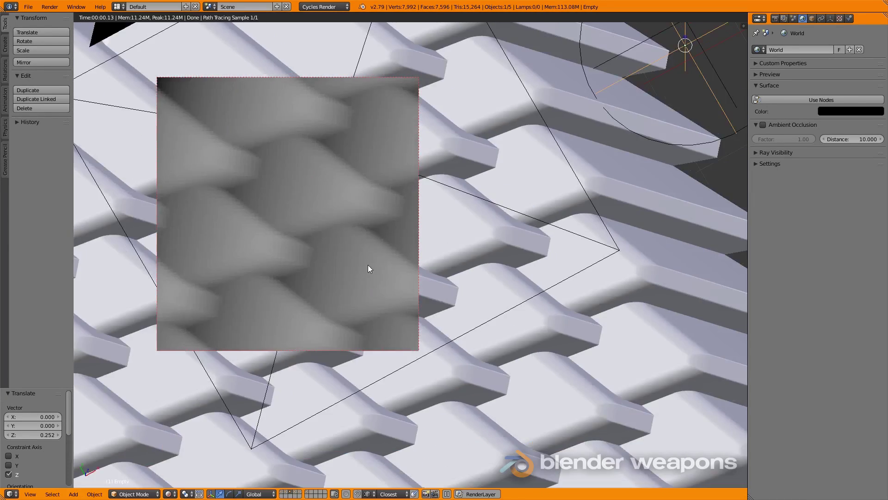
pyautogui.keyDown('shift'); pyautogui.moveTo(532, 342); pyautogui.dragTo(346, 289, button='middle'); pyautogui.keyUp('shift')
pyautogui.scroll(4, 445, 286)
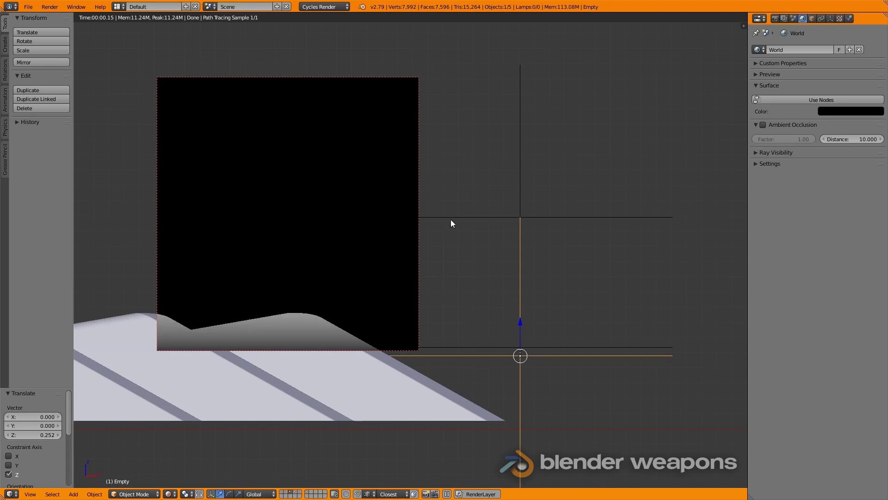
pyautogui.hotkey('shift', 'd')
pyautogui.click(406, 329)
pyautogui.press('g')
pyautogui.press('z')
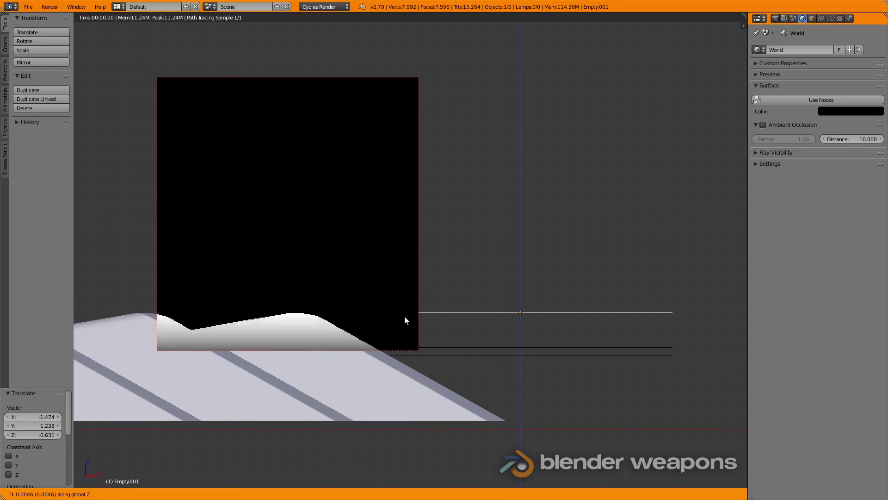
pyautogui.click(405, 316)
# Step: Render the tile pattern from the camera view with F12
pyautogui.press('z')
pyautogui.press('z')
pyautogui.scroll(-2, 457, 242)
pyautogui.press('KP_0')
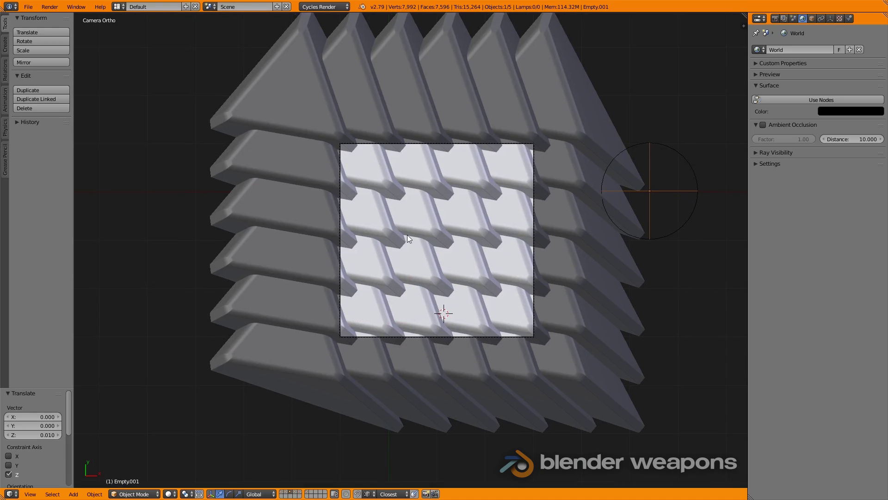
pyautogui.keyDown('shift'); pyautogui.moveTo(408, 237); pyautogui.dragTo(348, 201, button='middle'); pyautogui.keyUp('shift')
pyautogui.press('F12')
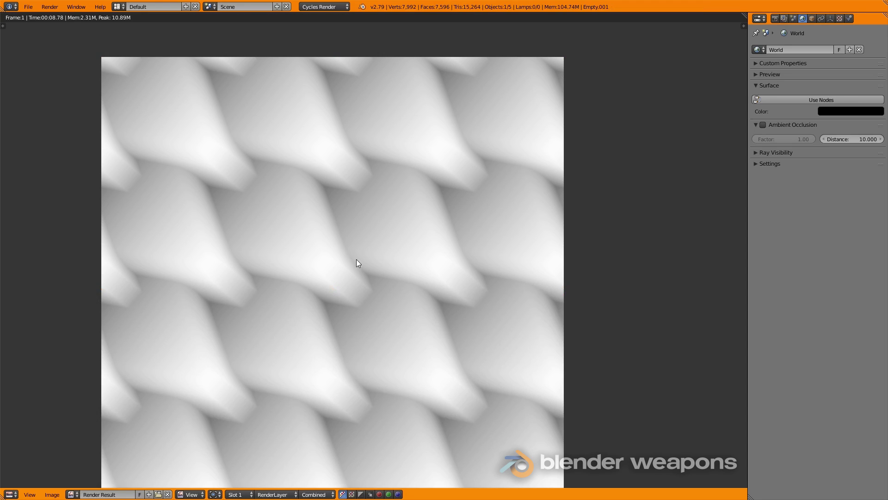
# Step: Save the tile-pattern render as 4.exr in OpenEXR and close the render view
pyautogui.scroll(-2, 356, 262)
pyautogui.moveTo(342, 360); pyautogui.dragTo(353, 276, button='middle')
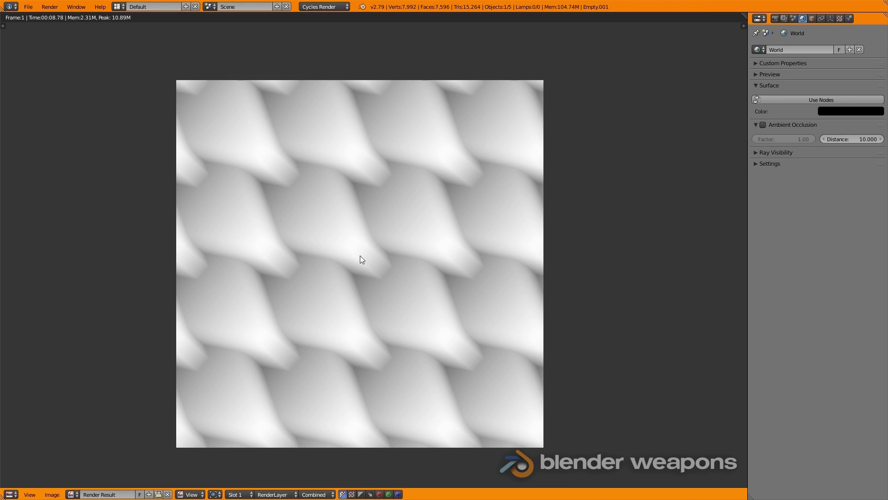
pyautogui.press('F3')
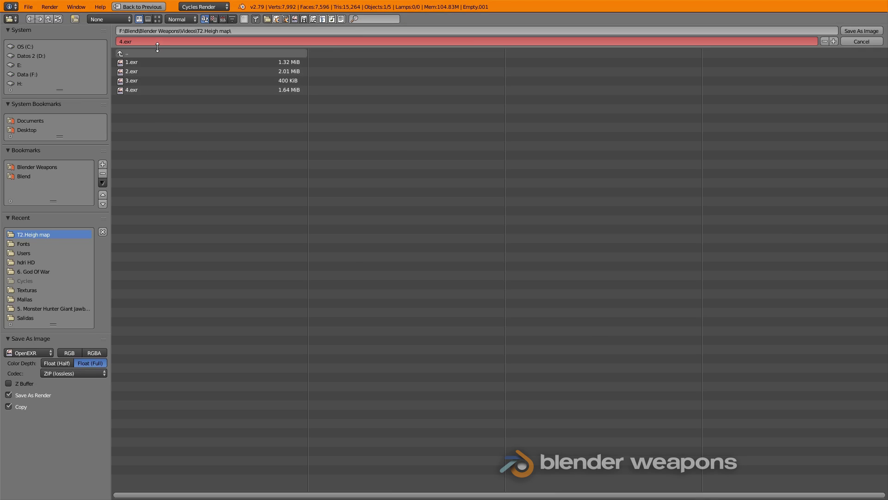
pyautogui.click(157, 41)
pyautogui.press('Return')
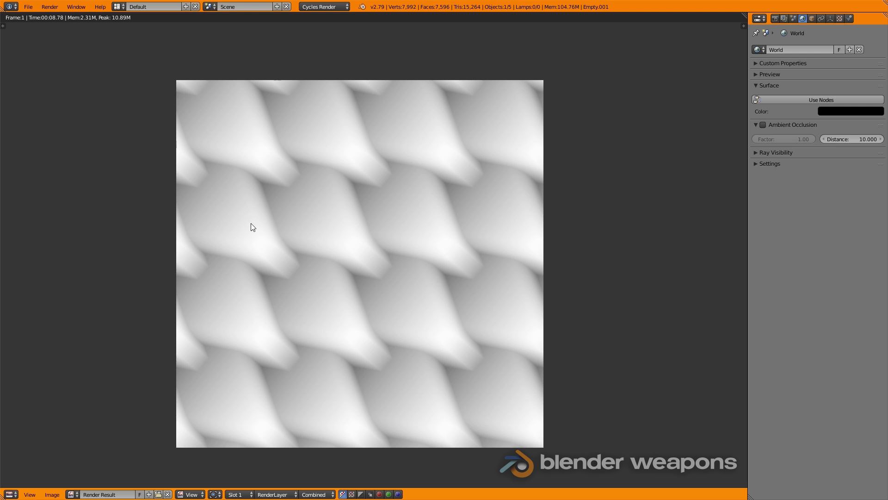
pyautogui.press('Escape')
# Step: Show layer 4's bump mesh beside a rendered camera preview and give it a new material
pyautogui.press('6')
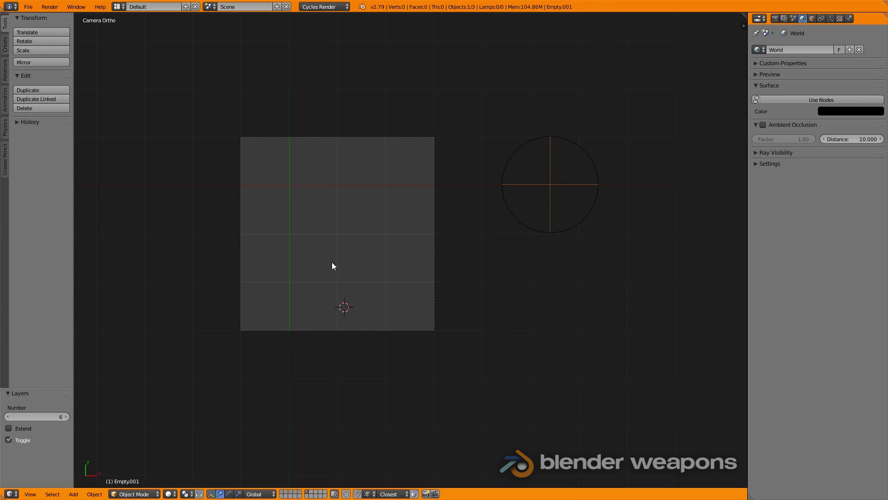
pyautogui.press('4')
pyautogui.press('KP_1')
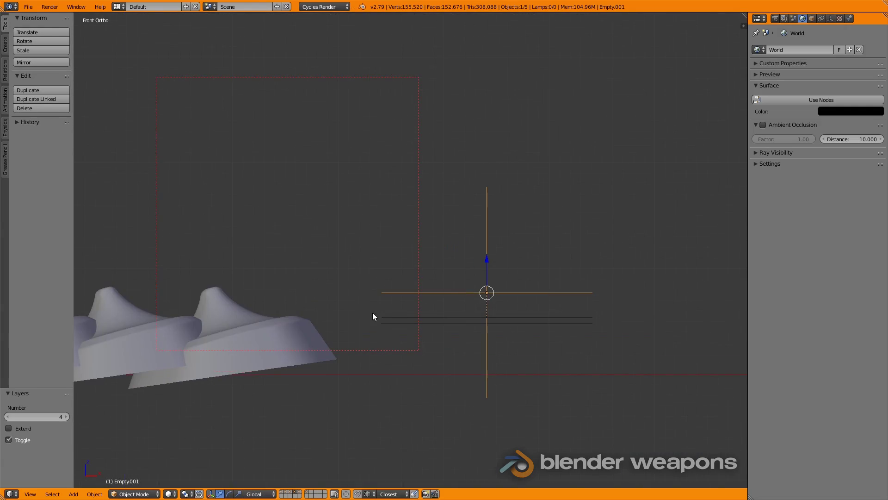
pyautogui.press('z')
pyautogui.keyDown('shift'); pyautogui.moveTo(344, 297); pyautogui.dragTo(493, 265, button='middle'); pyautogui.keyUp('shift')
pyautogui.moveTo(746, 14); pyautogui.dragTo(675, 252)
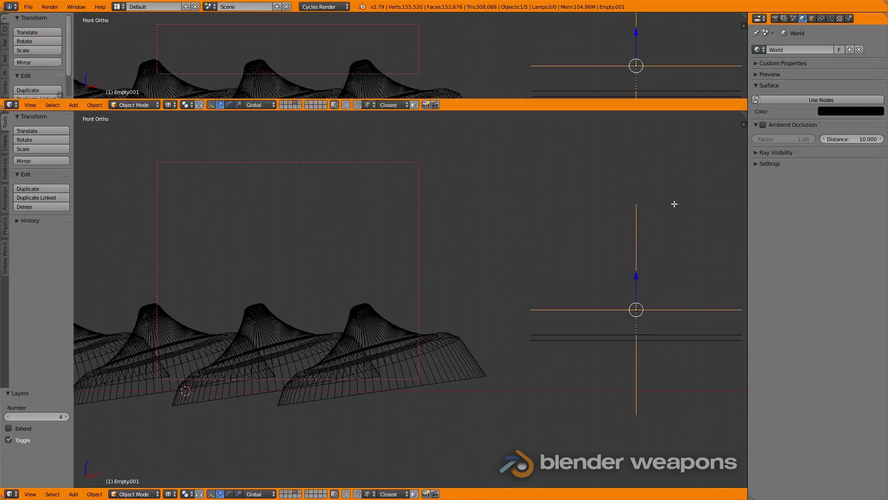
pyautogui.press('KP_0')
pyautogui.hotkey('shift', 'z')
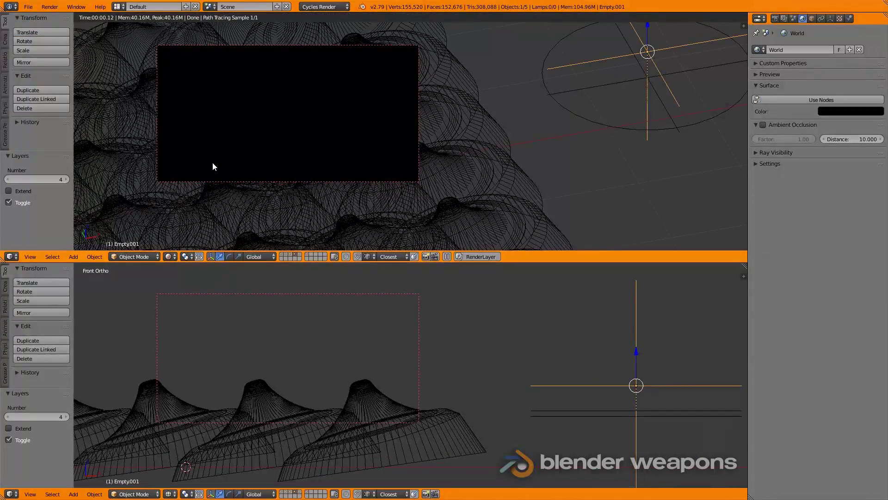
pyautogui.press('t')
pyautogui.press('n')
pyautogui.rightClick(379, 217)
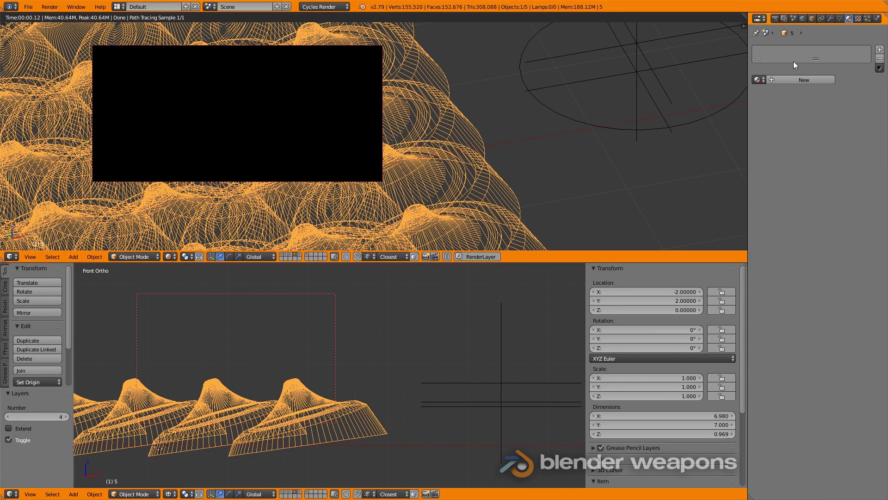
pyautogui.click(802, 80)
# Step: Move Empty.001 vertically until it sits at about Z 0.295
pyautogui.rightClick(543, 114)
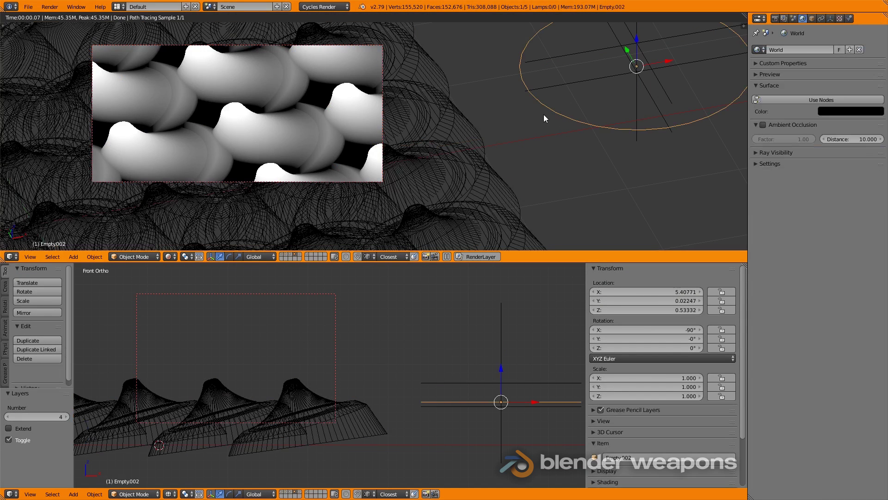
pyautogui.press('g')
pyautogui.click(268, 328)
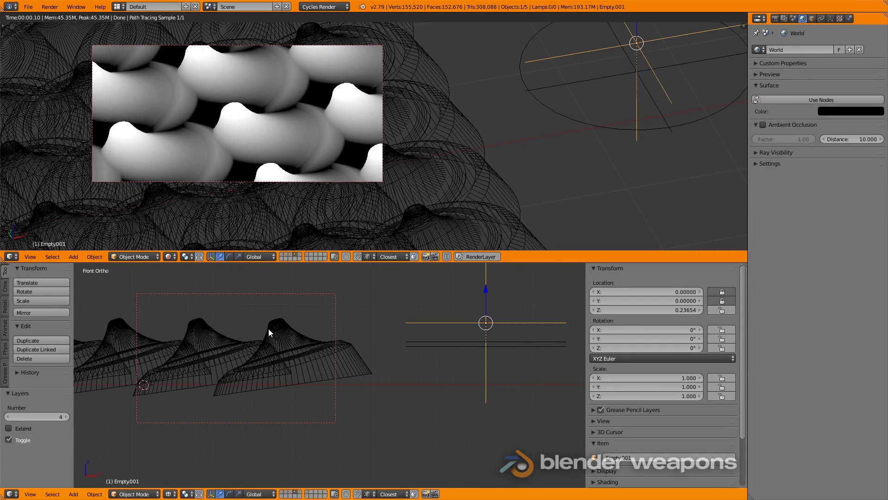
pyautogui.scroll(3, 197, 320)
pyautogui.scroll(2, 272, 357)
pyautogui.press('g')
pyautogui.press('z')
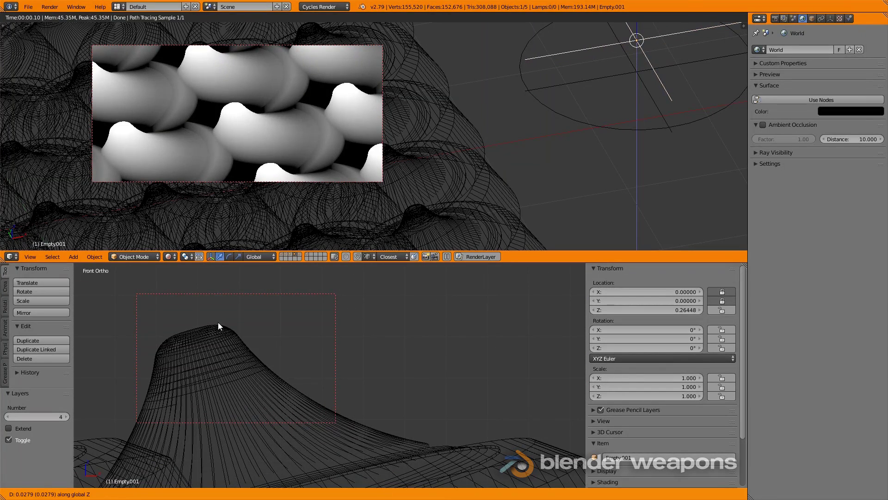
pyautogui.click(214, 322)
pyautogui.scroll(-2, 331, 339)
pyautogui.scroll(-2, 297, 353)
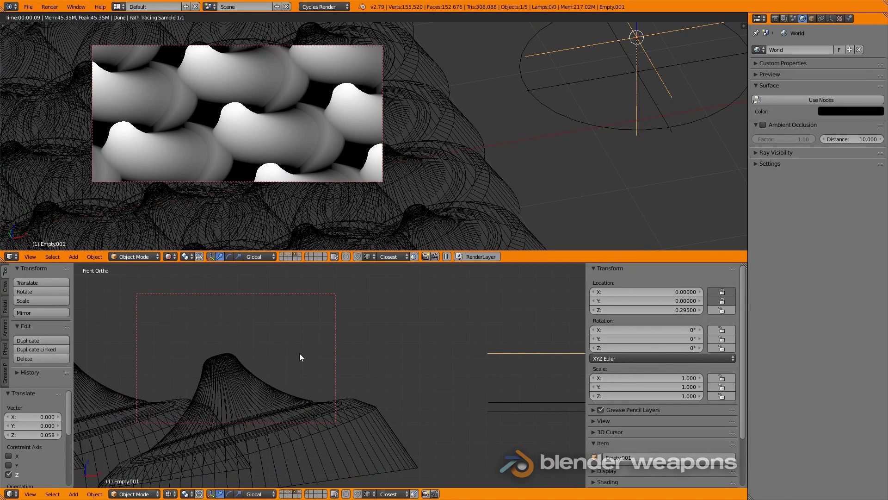
pyautogui.press('g')
pyautogui.press('z')
pyautogui.click(299, 348)
# Step: Lower the original Empty below zero to about Z -0.20, then check the camera view
pyautogui.rightClick(433, 319)
pyautogui.press('g')
pyautogui.press('z')
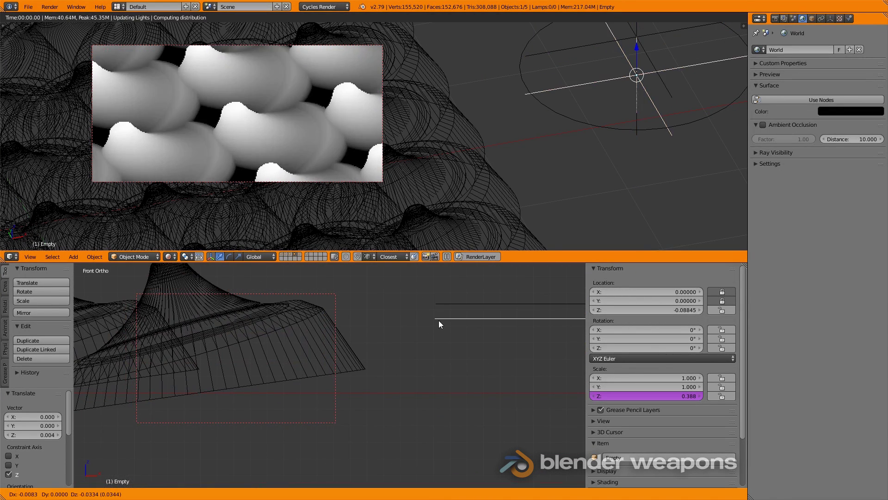
pyautogui.click(443, 400)
pyautogui.scroll(3, 332, 153)
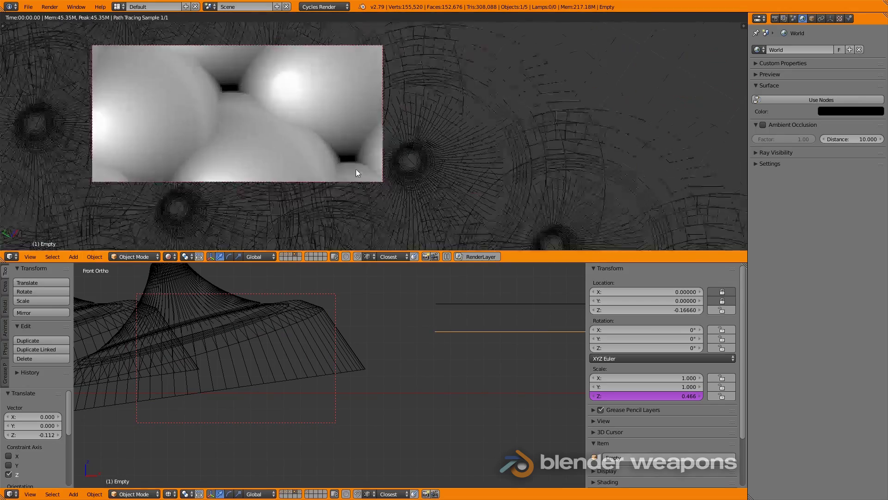
pyautogui.scroll(3, 356, 168)
pyautogui.scroll(2, 401, 342)
pyautogui.scroll(1, 400, 399)
pyautogui.press('g')
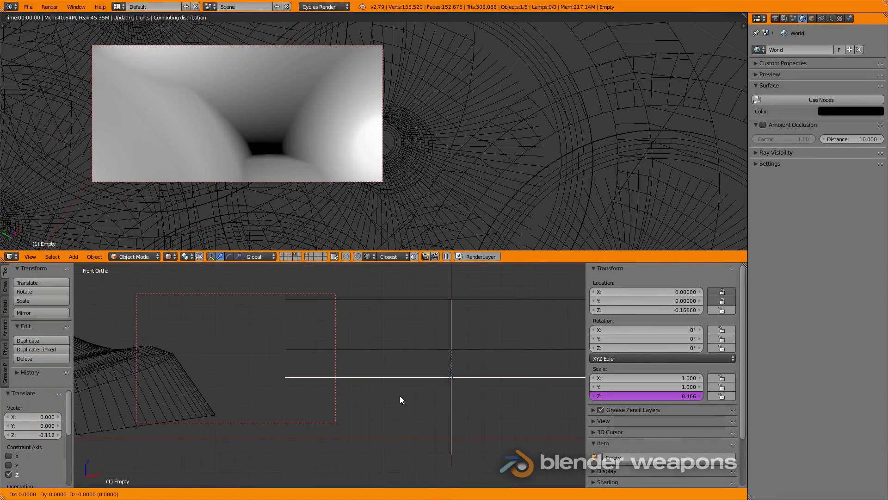
pyautogui.press('z')
pyautogui.click(412, 455)
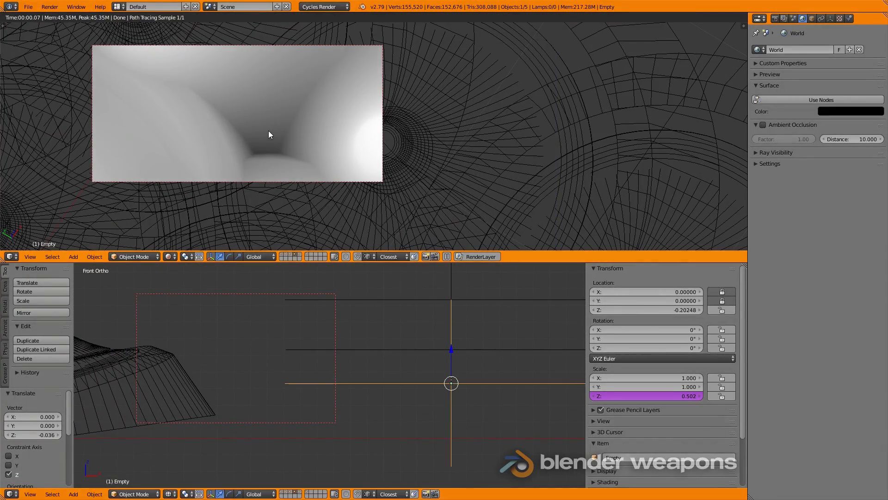
pyautogui.scroll(-3, 269, 134)
pyautogui.scroll(-2, 273, 141)
pyautogui.press('KP_0')
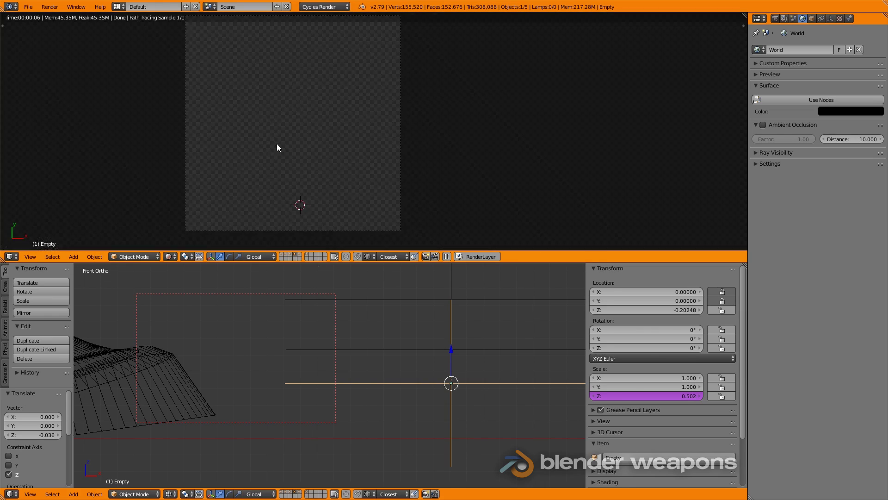
pyautogui.scroll(-2, 323, 130)
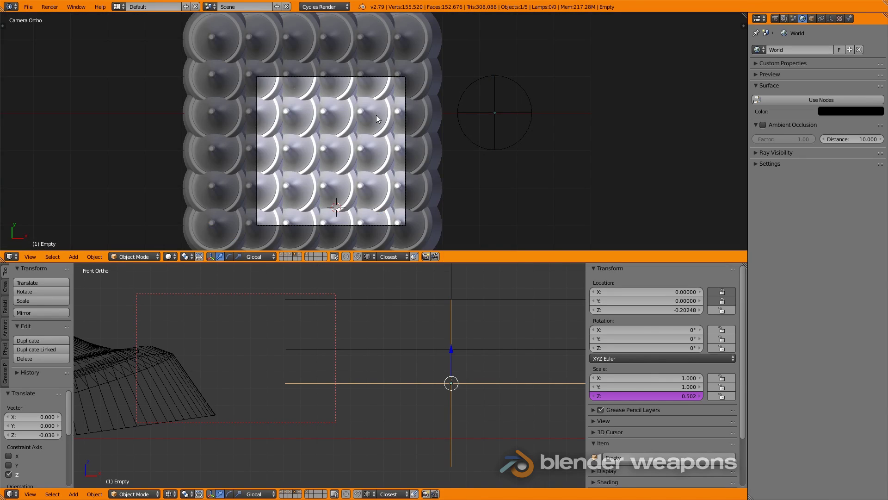
# Step: Render the cupped-shell height map and save it as image 6 with the other EXR maps
pyautogui.press('F12')
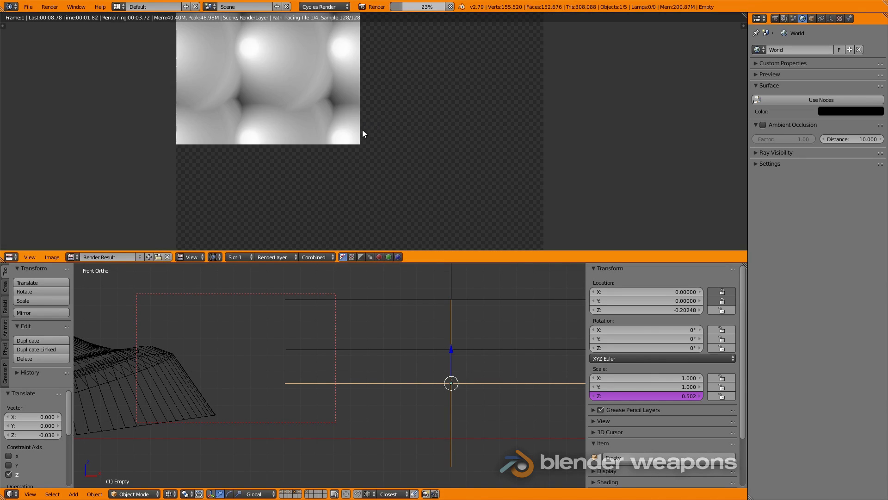
pyautogui.hotkey('ctrl', 'Up')
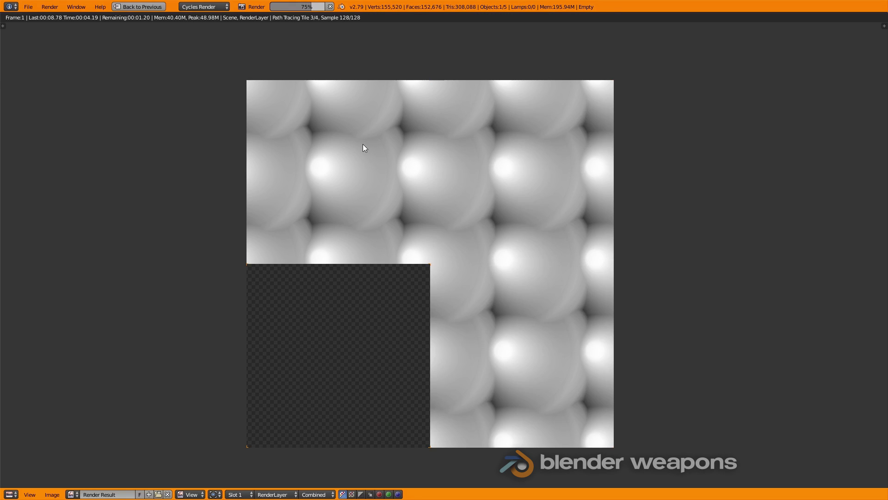
pyautogui.moveTo(436, 337)
pyautogui.mouseDown(button='middle')
pyautogui.moveTo(388, 307)
pyautogui.moveTo(399, 257)
pyautogui.mouseUp(button='middle')
pyautogui.press('F3')
pyautogui.click(162, 43)
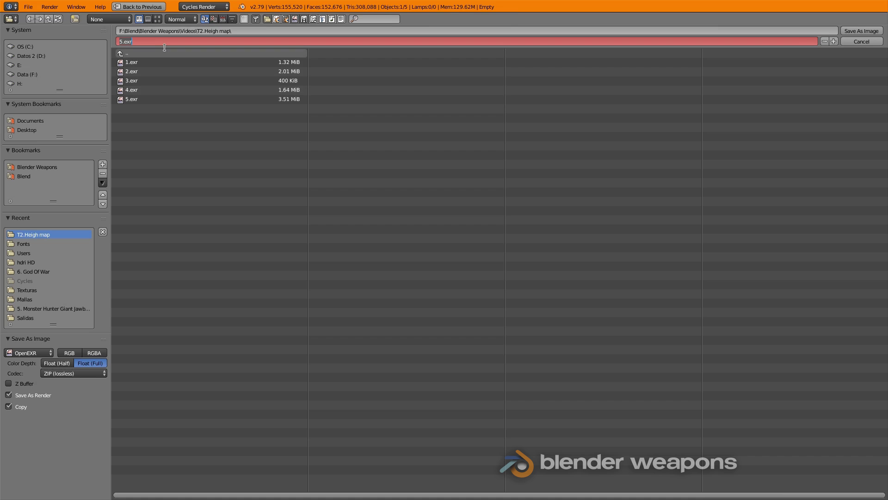
pyautogui.press('Return')
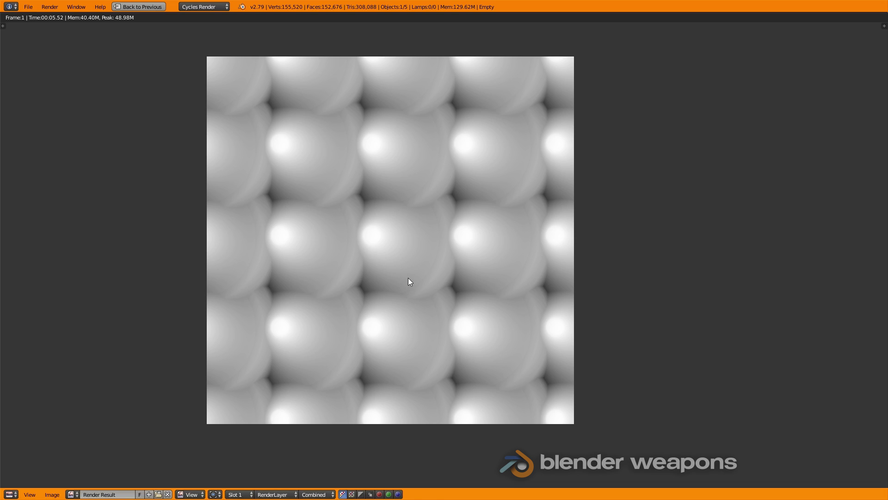
pyautogui.press('Escape')
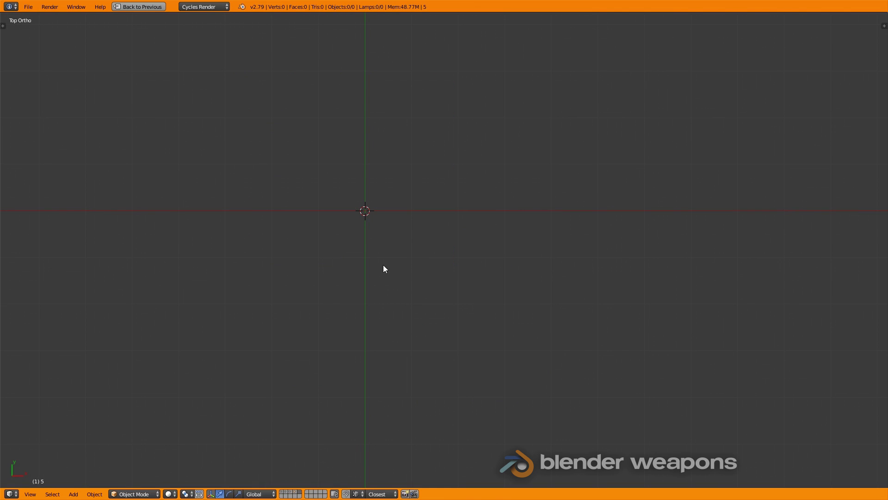
# Step: Add a new plane to the scene and scale it up
pyautogui.hotkey('shift', 'a')
pyautogui.click(440, 237)
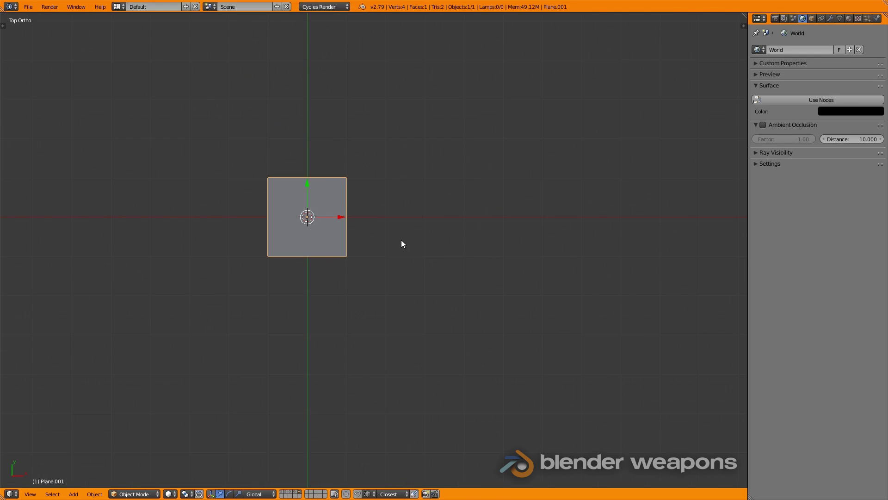
pyautogui.click(831, 18)
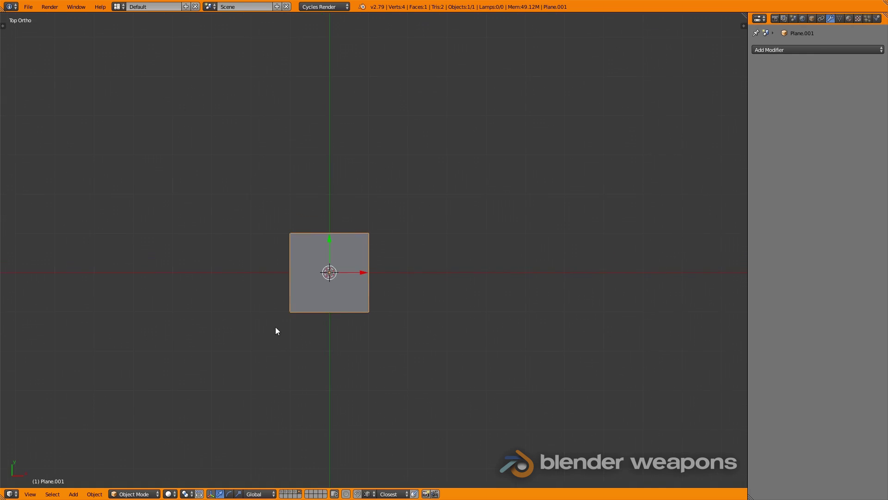
pyautogui.press('Tab')
pyautogui.moveTo(275, 326); pyautogui.dragTo(361, 294, button='middle')
pyautogui.press('Tab')
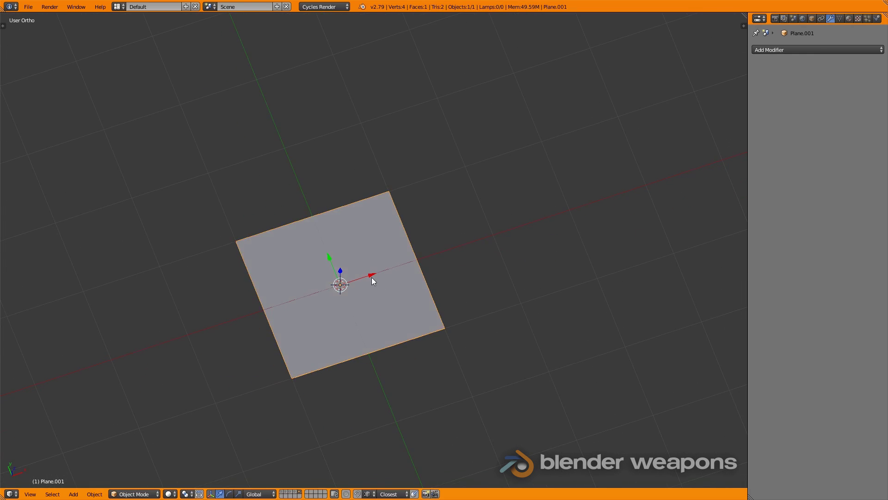
pyautogui.press('s')
pyautogui.click(406, 278)
# Step: Subdivide the plane into a dense grid and add a Simple Subdivision Surface modifier
pyautogui.press('Tab')
pyautogui.press('w')
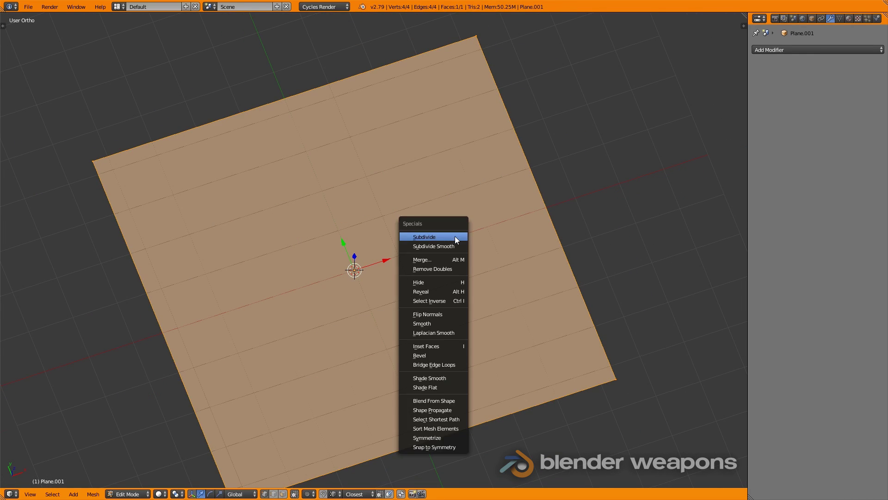
pyautogui.click(454, 236)
pyautogui.press('w')
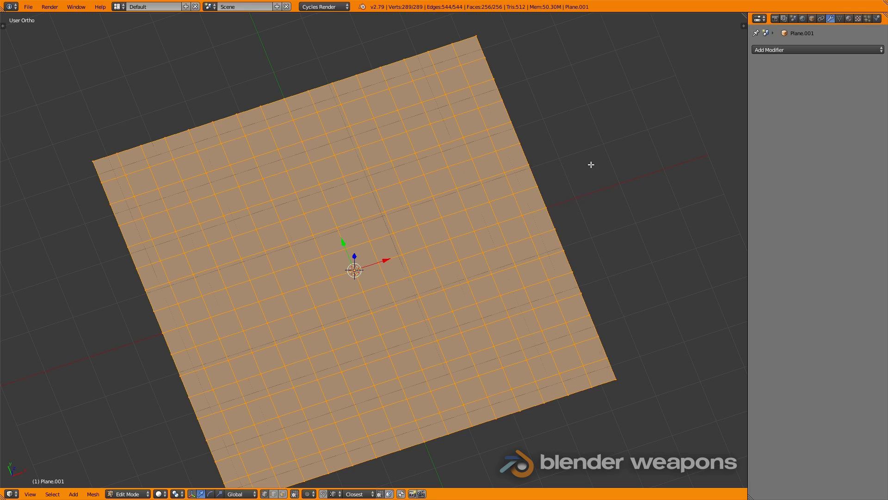
pyautogui.press('Tab')
pyautogui.click(765, 50)
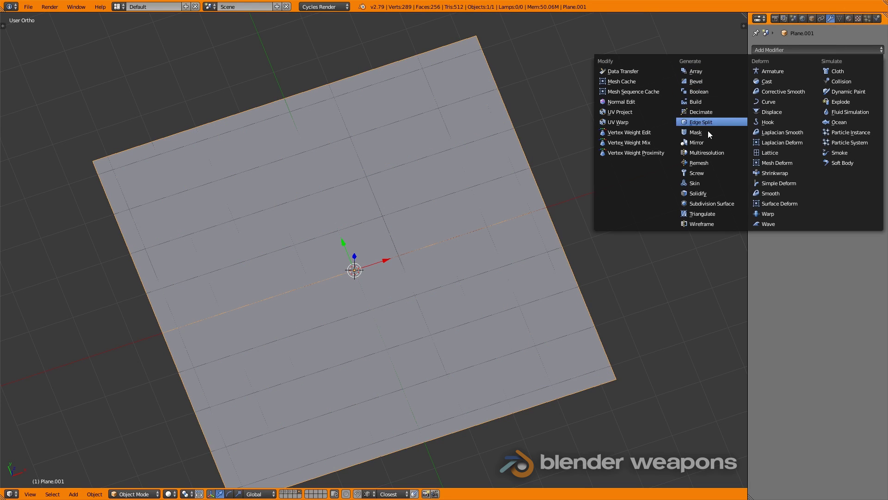
pyautogui.click(706, 203)
pyautogui.click(842, 90)
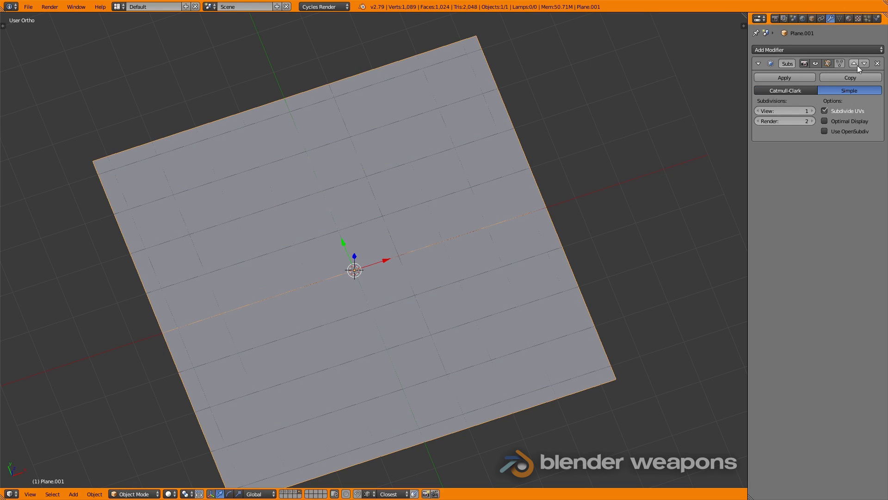
pyautogui.click(778, 49)
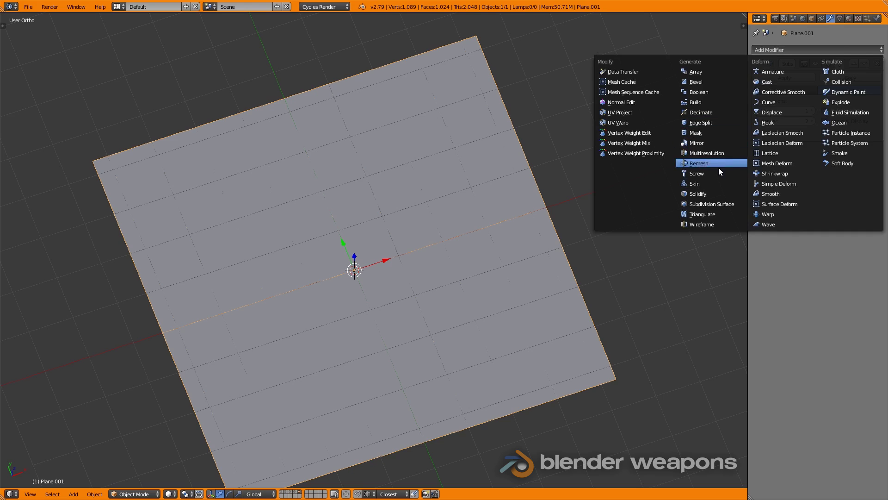
# Step: Add a Displace modifier using the existing 4.exr image texture
pyautogui.click(777, 110)
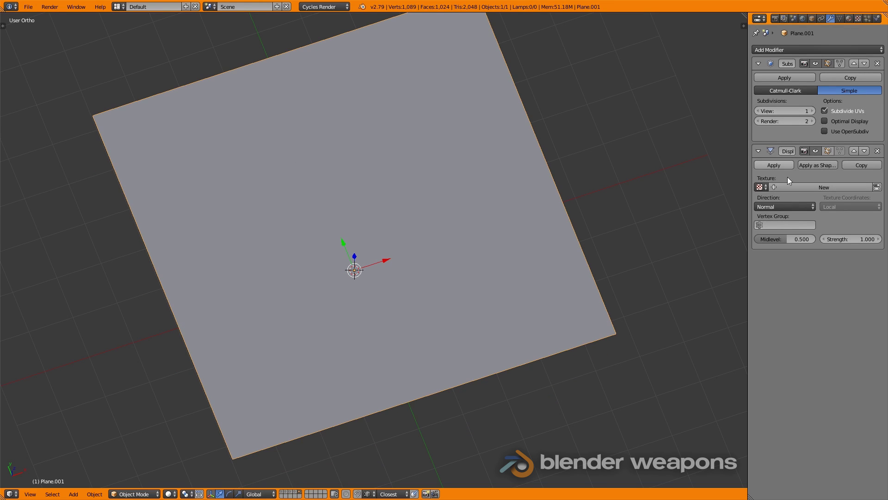
pyautogui.click(766, 187)
pyautogui.click(771, 202)
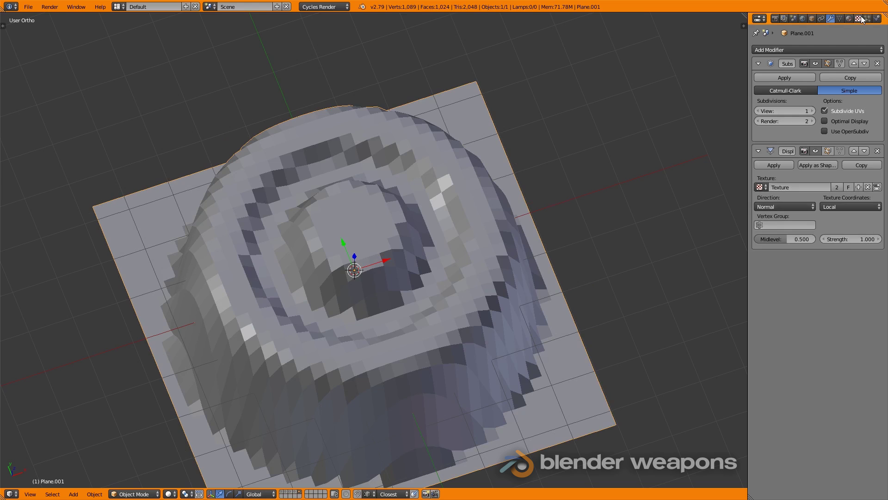
pyautogui.click(859, 18)
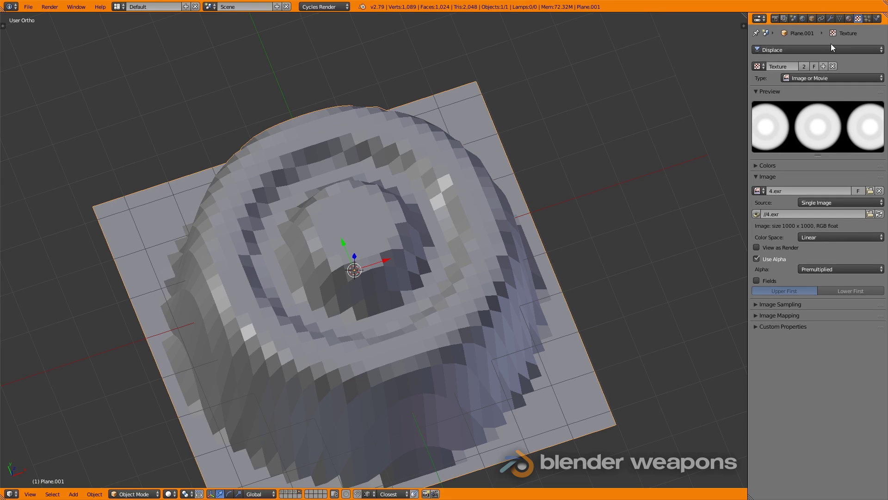
pyautogui.click(830, 19)
# Step: Set subdivision view level 4, displacement midlevel 0 and strength 0.5
pyautogui.click(812, 112)
pyautogui.click(812, 111)
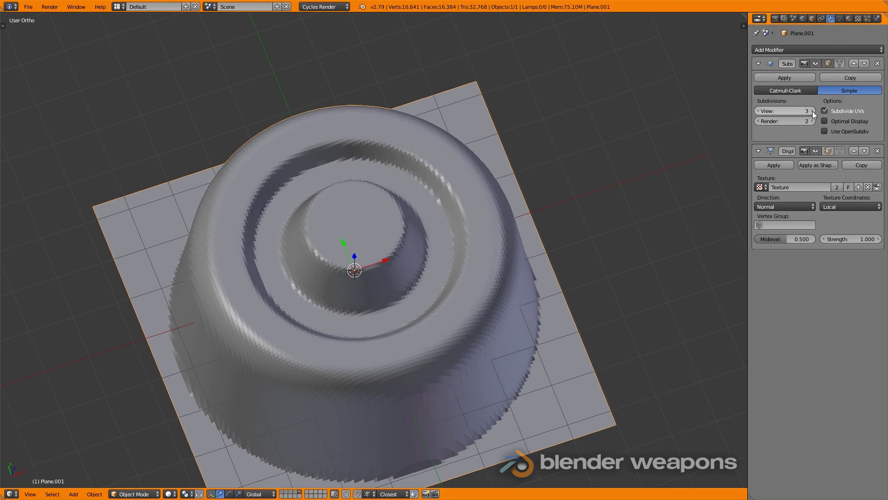
pyautogui.click(812, 111)
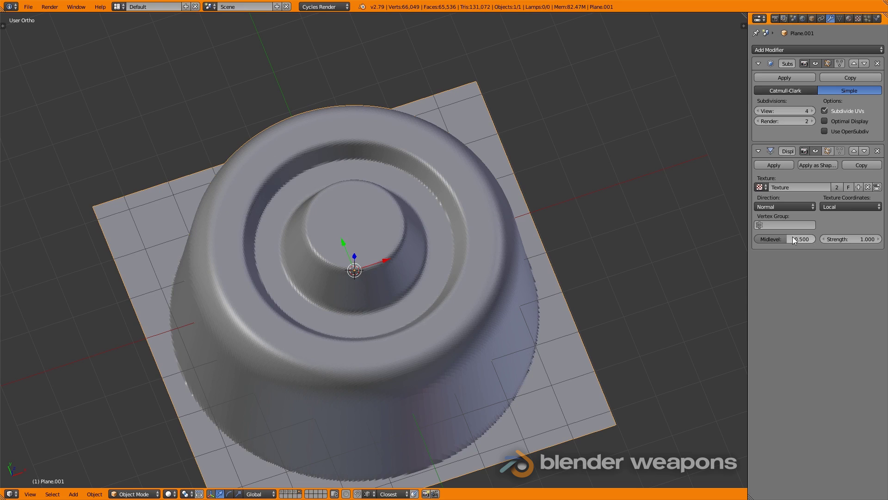
pyautogui.moveTo(793, 239); pyautogui.dragTo(759, 239)
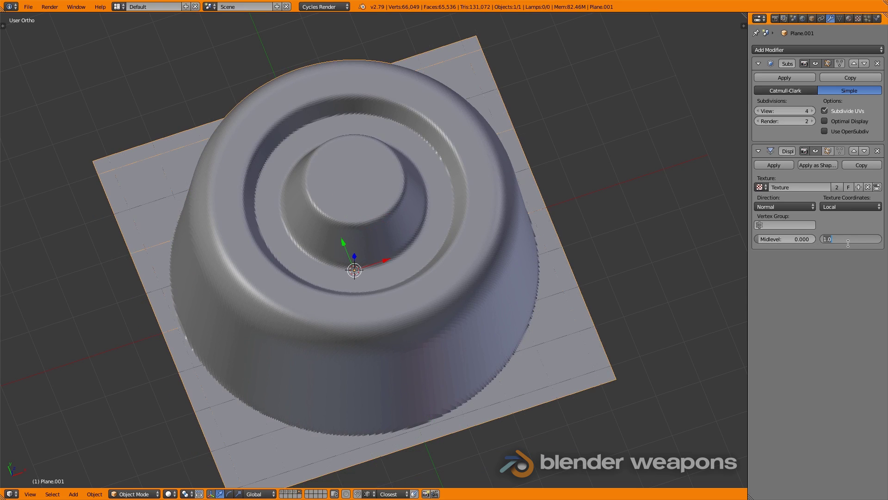
pyautogui.write('0.5')
pyautogui.press('Return')
pyautogui.press('t')
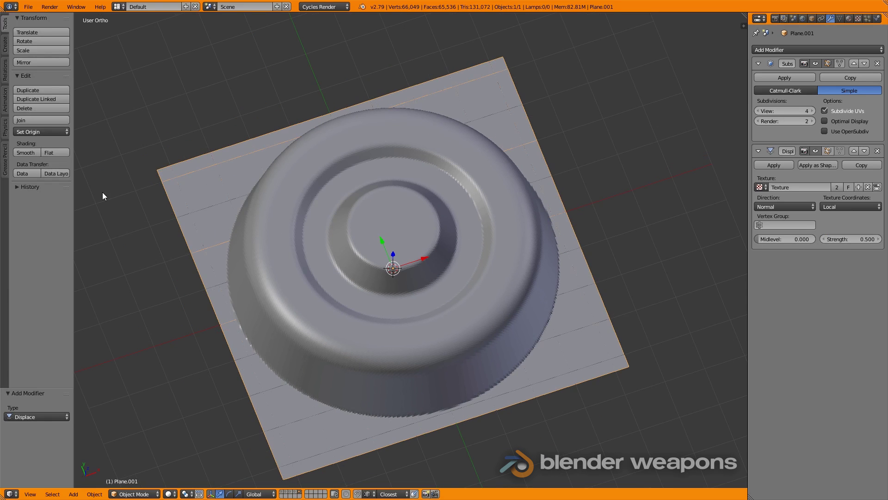
pyautogui.press('t')
pyautogui.moveTo(407, 273)
pyautogui.mouseDown(button='middle')
pyautogui.moveTo(391, 280)
pyautogui.moveTo(401, 273)
pyautogui.mouseUp(button='middle')
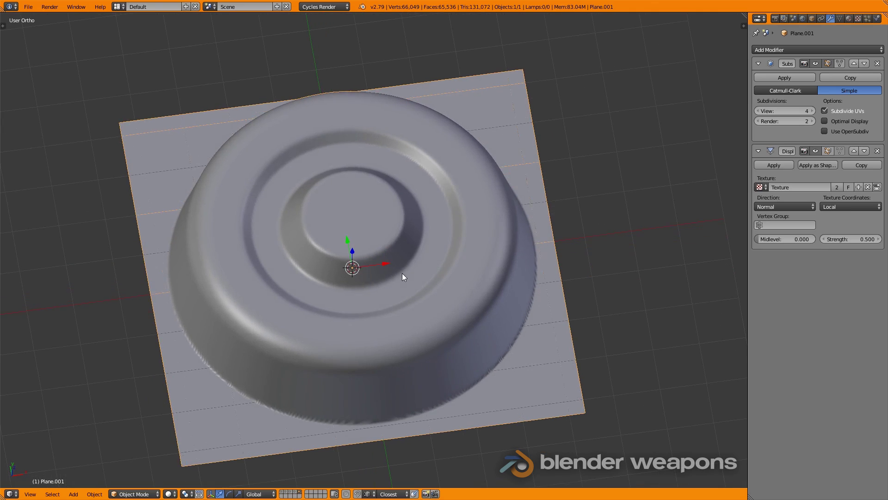
pyautogui.click(854, 19)
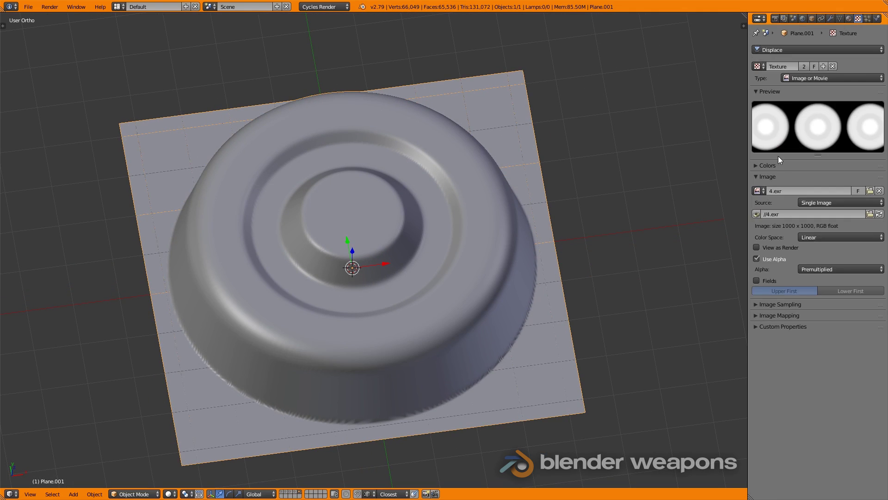
pyautogui.press('Tab')
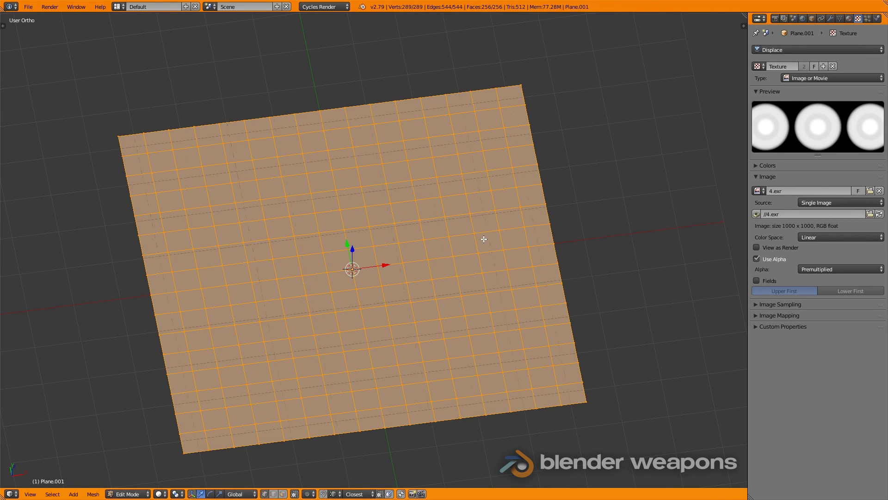
# Step: Split the viewport and show 4.exr in a UV/Image Editor on the right
pyautogui.press('Tab')
pyautogui.moveTo(743, 18); pyautogui.dragTo(372, 19)
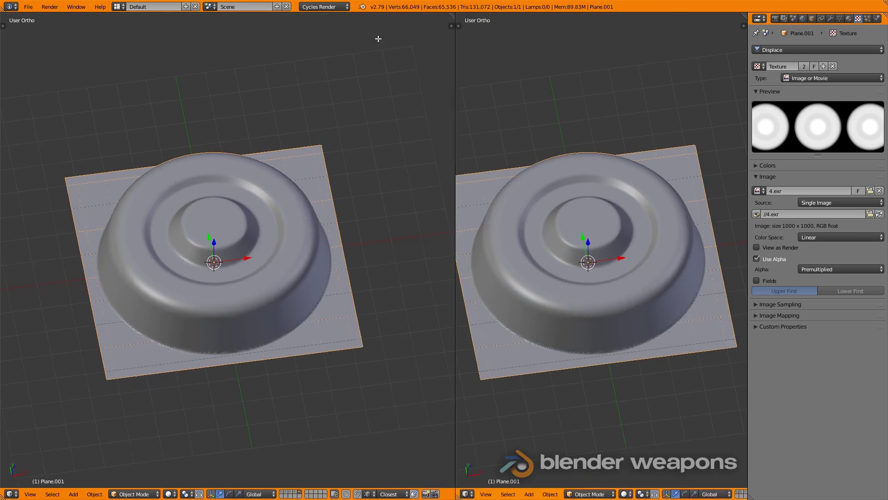
pyautogui.click(383, 494)
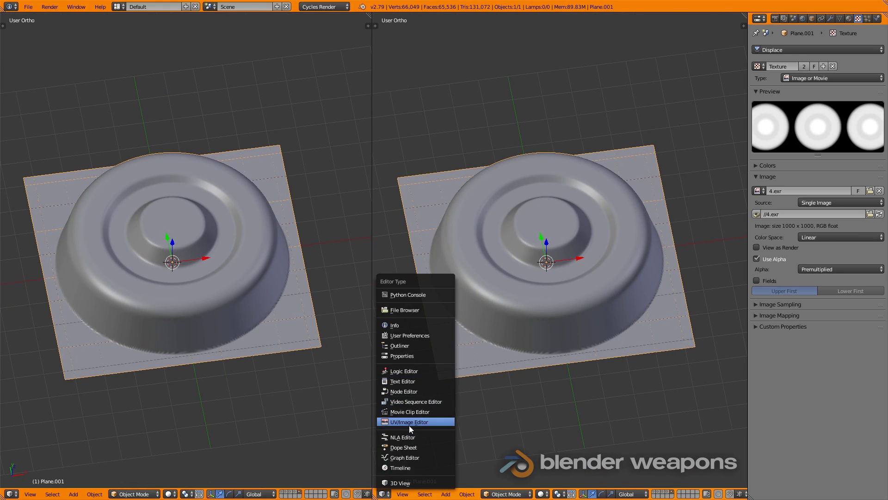
pyautogui.click(409, 422)
pyautogui.press('Tab')
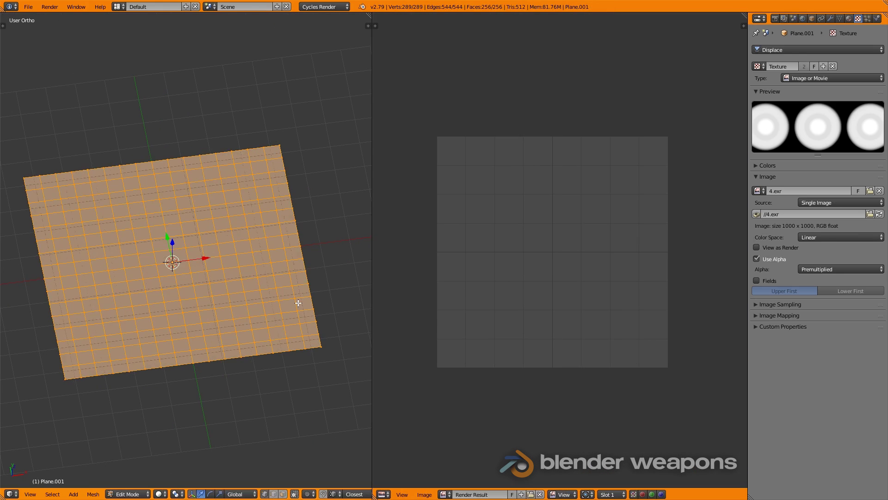
pyautogui.click(446, 493)
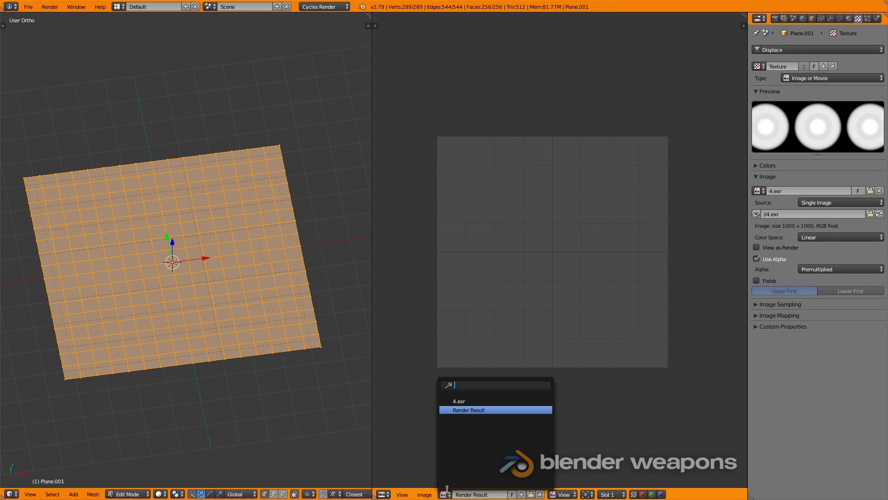
pyautogui.click(463, 399)
pyautogui.press('Tab')
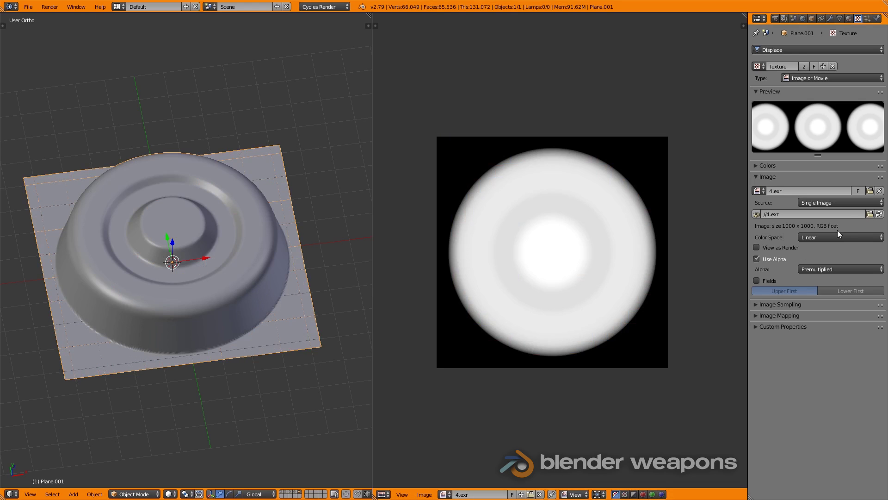
# Step: Swap the displacement image to 5.exr and lower the strength to 0.1
pyautogui.click(870, 190)
pyautogui.click(134, 99)
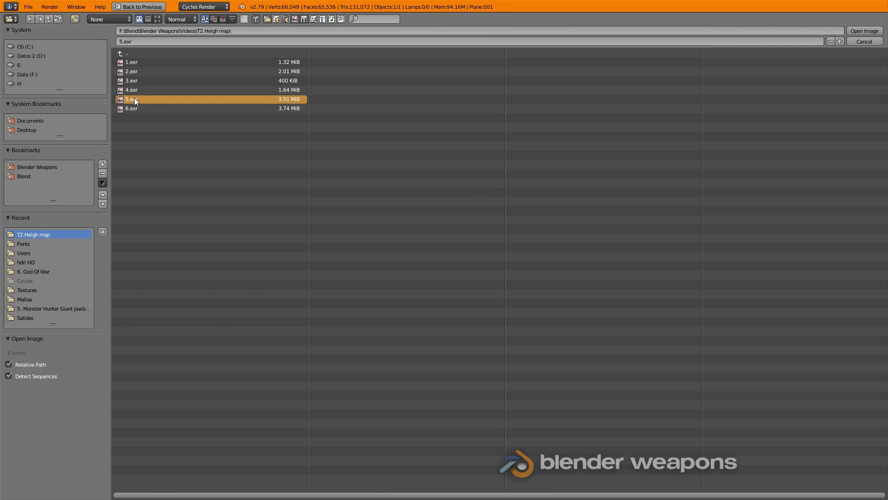
pyautogui.doubleClick(135, 99)
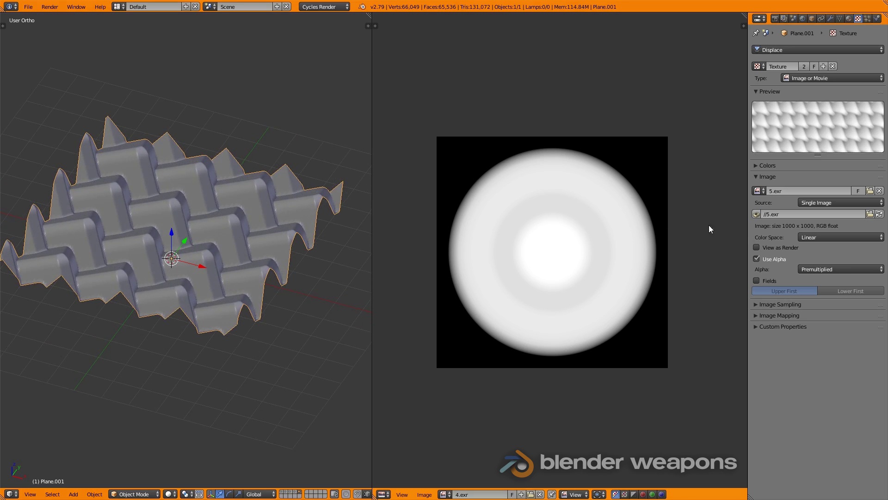
pyautogui.click(830, 19)
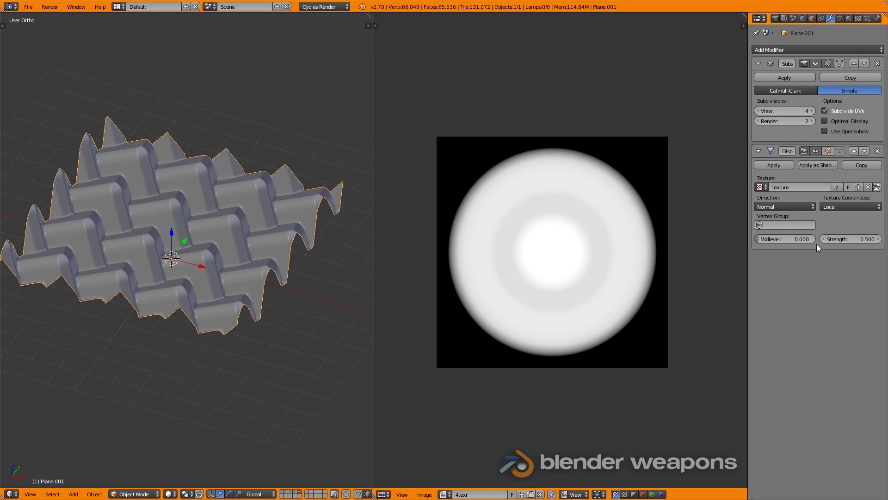
pyautogui.write('0.1')
pyautogui.press('Return')
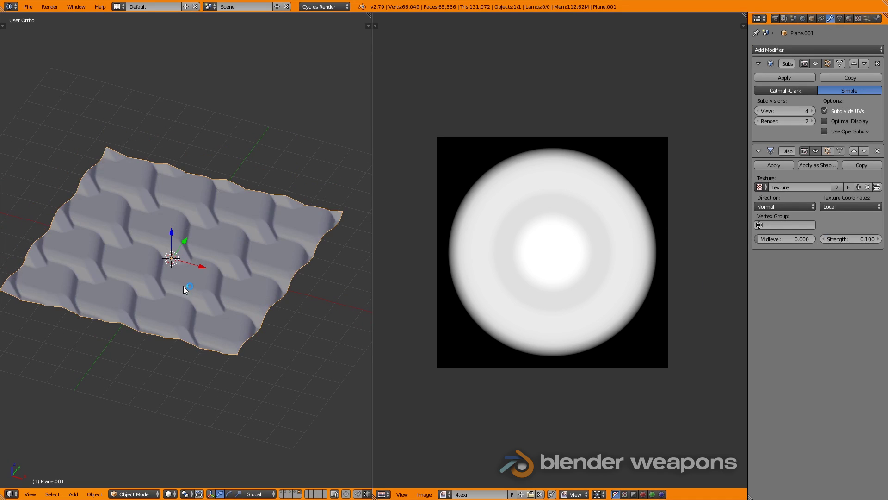
pyautogui.moveTo(183, 286); pyautogui.dragTo(210, 339, button='middle')
# Step: Show displacement in Edit Mode, map it by UV coordinates, and rotate the UVs about 45 degrees
pyautogui.press('Tab')
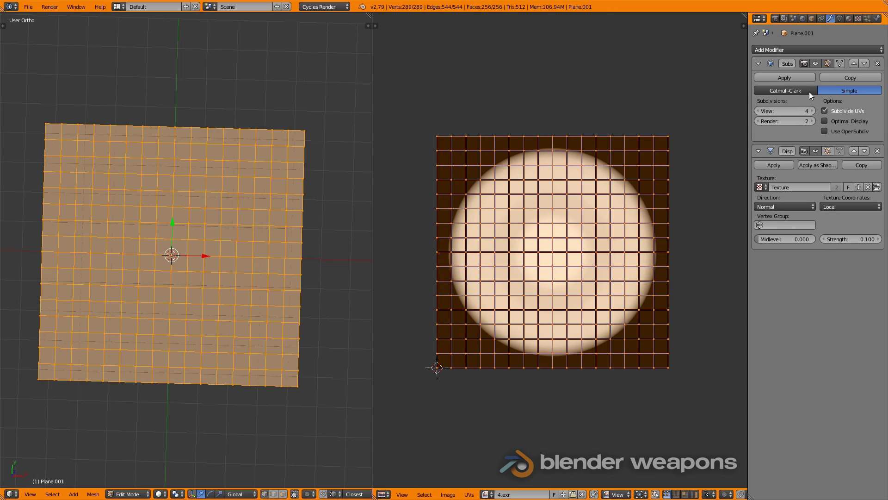
pyautogui.click(831, 150)
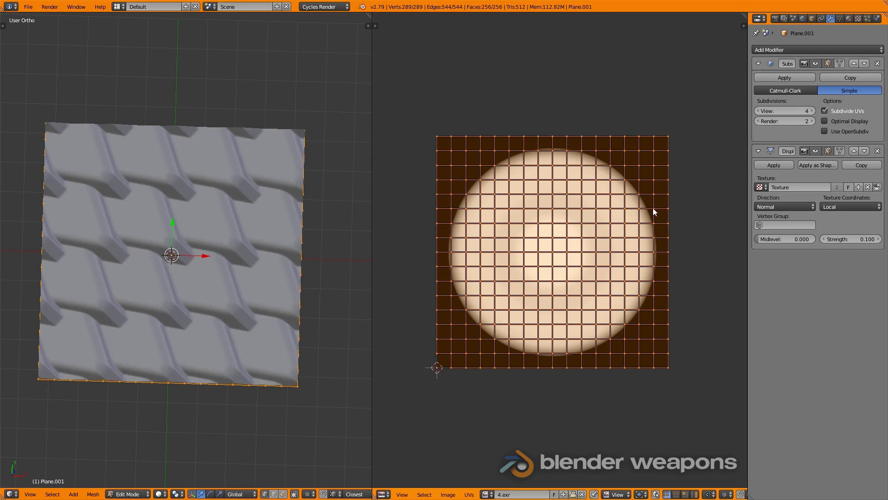
pyautogui.press('r')
pyautogui.click(596, 120)
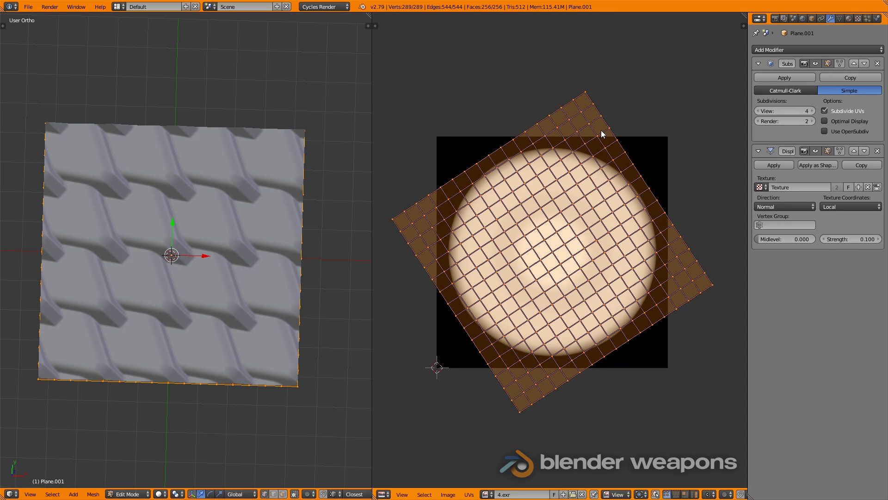
pyautogui.click(829, 204)
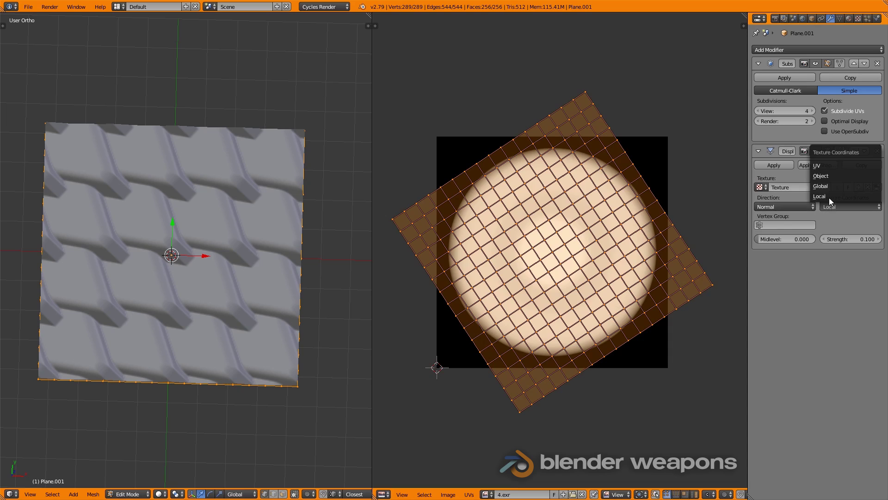
pyautogui.click(836, 167)
pyautogui.click(838, 224)
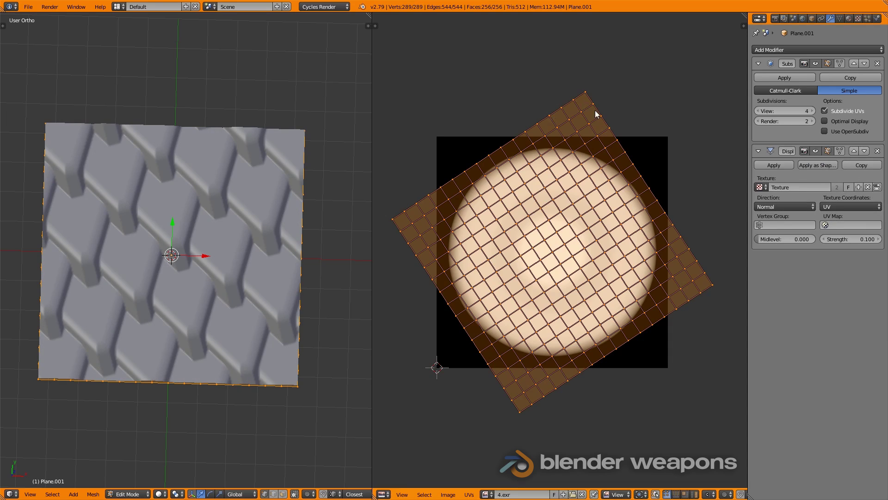
pyautogui.press('r')
pyautogui.click(630, 204)
pyautogui.scroll(-2, 630, 204)
# Step: Scale and rotate the plane's UVs so they fit inside the height map image
pyautogui.press('s')
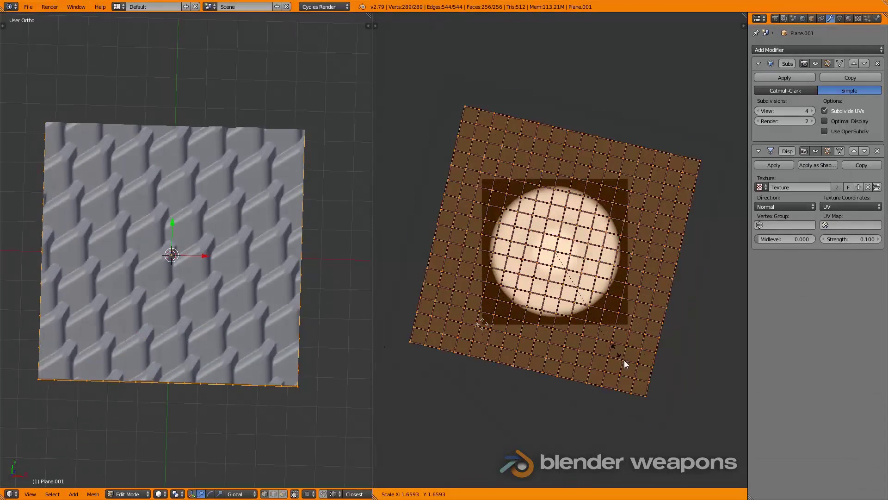
pyautogui.click(623, 356)
pyautogui.press('r')
pyautogui.click(657, 116)
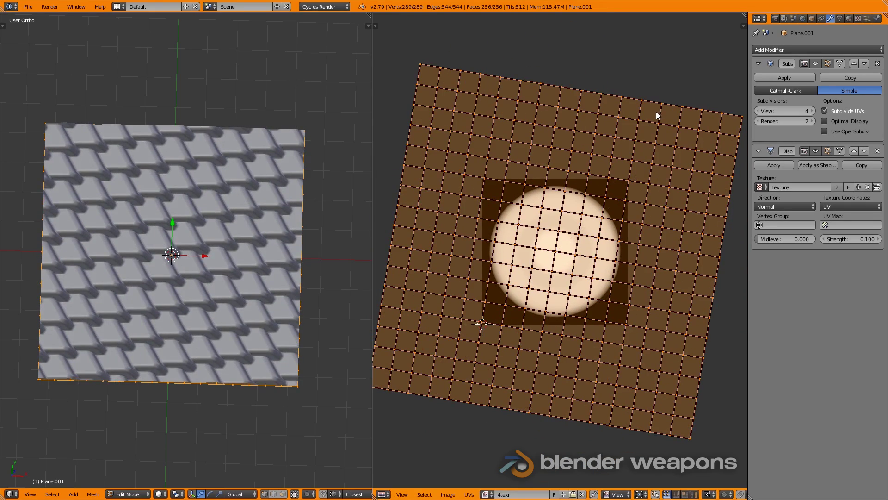
pyautogui.press('s')
pyautogui.click(597, 222)
pyautogui.moveTo(194, 203); pyautogui.dragTo(160, 215, button='middle')
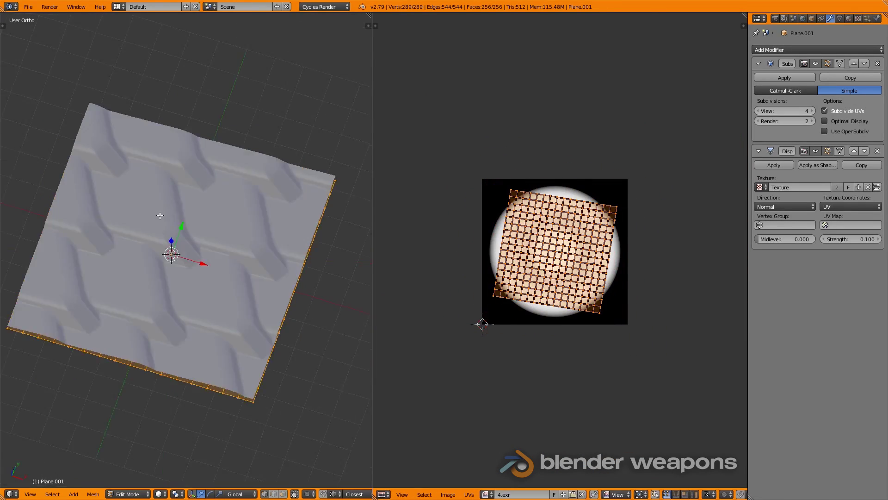
pyautogui.scroll(5, 160, 215)
pyautogui.scroll(-5, 162, 323)
pyautogui.press('Tab')
pyautogui.moveTo(163, 328)
pyautogui.mouseDown(button='middle')
pyautogui.moveTo(259, 295)
pyautogui.moveTo(368, 290)
pyautogui.mouseUp(button='middle')
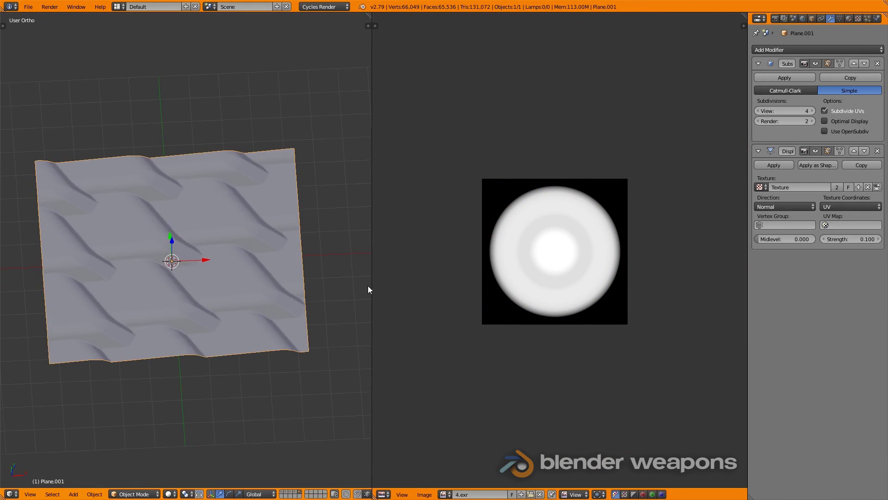
pyautogui.press('Return')
# Step: Raise displacement strength to 0.5 and rotate the UVs so the 5.exr relief runs diagonally
pyautogui.doubleClick(837, 239)
pyautogui.write('.5')
pyautogui.press('Return')
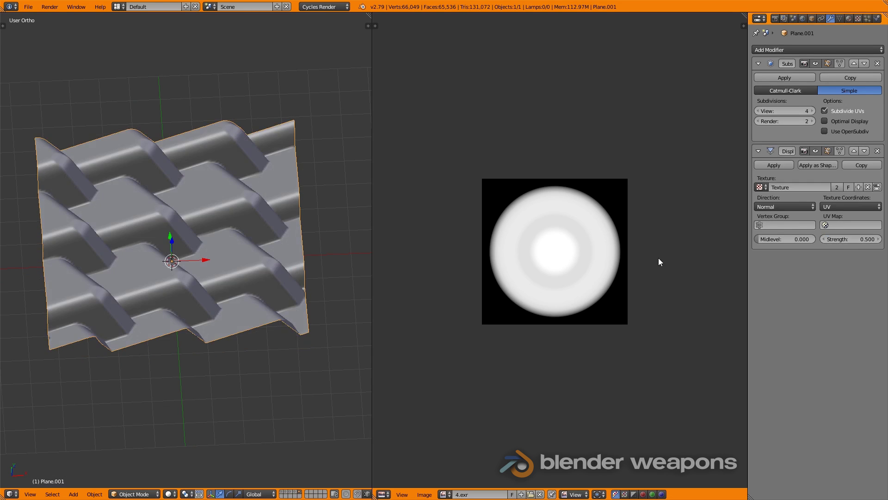
pyautogui.moveTo(259, 259)
pyautogui.mouseDown(button='middle')
pyautogui.moveTo(192, 278)
pyautogui.moveTo(227, 239)
pyautogui.mouseUp(button='middle')
pyautogui.press('Tab')
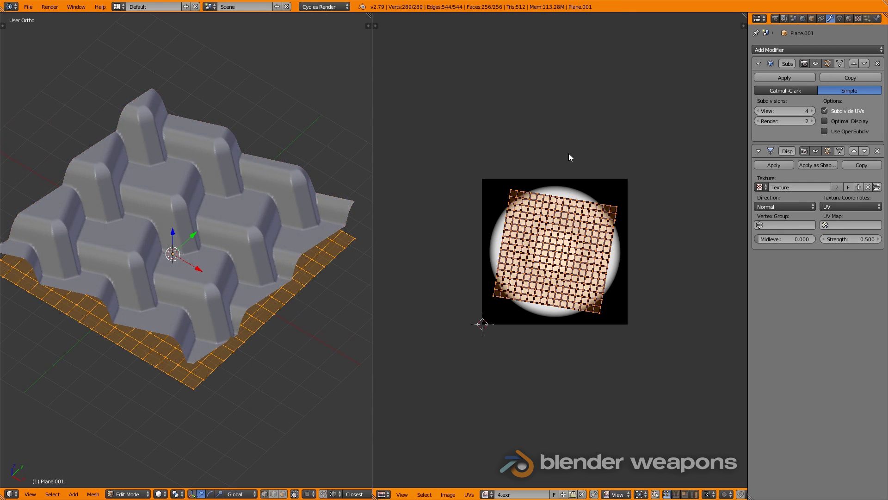
pyautogui.press('r')
pyautogui.click(432, 221)
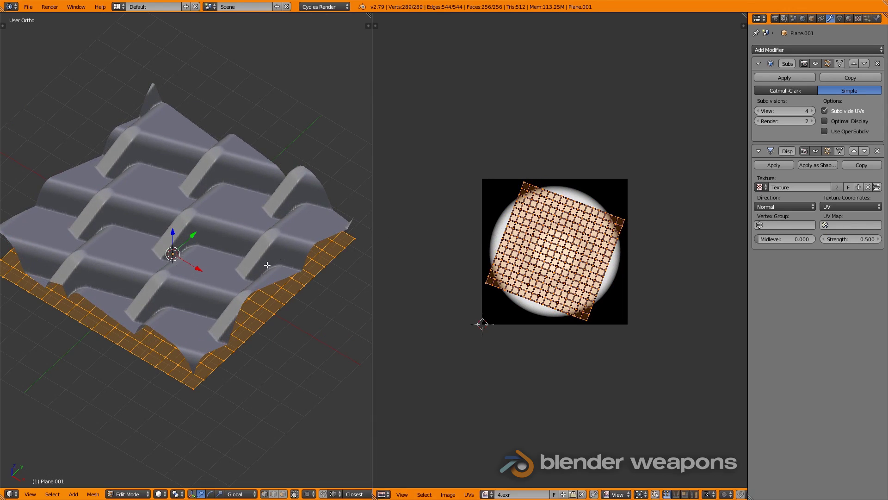
pyautogui.press('Tab')
pyautogui.click(857, 18)
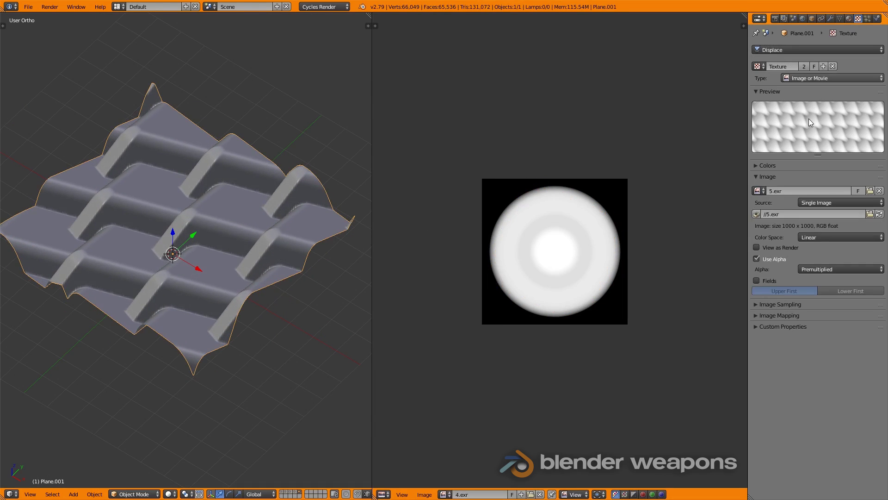
# Step: Load 6.exr as the plane's displacement height map image
pyautogui.click(869, 214)
pyautogui.doubleClick(142, 110)
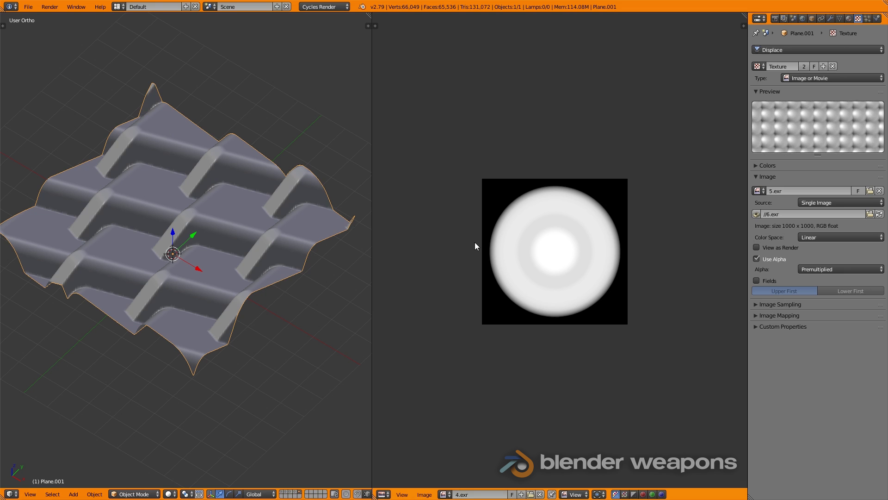
pyautogui.moveTo(550, 250); pyautogui.dragTo(553, 250, button='middle')
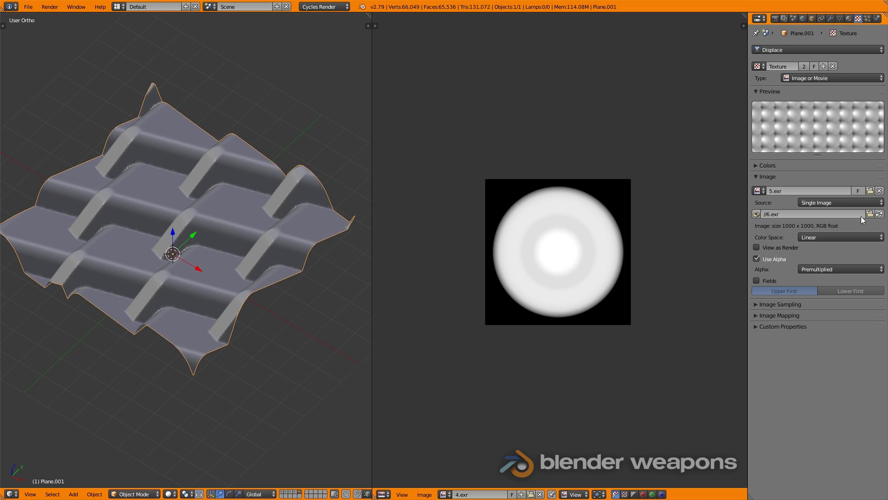
pyautogui.click(870, 191)
pyautogui.doubleClick(125, 109)
# Step: In top view edit mode, scale and rotate the plane's UVs
pyautogui.moveTo(311, 270); pyautogui.dragTo(324, 290, button='middle')
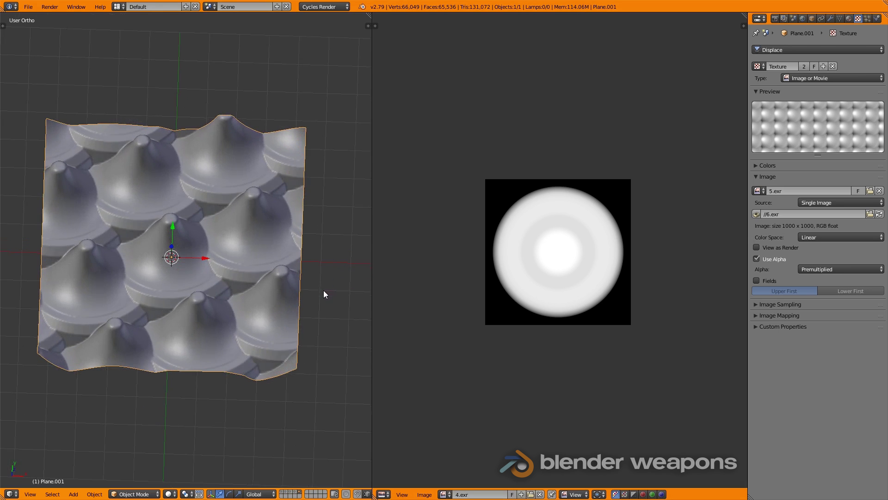
pyautogui.press('KP_7')
pyautogui.press('Tab')
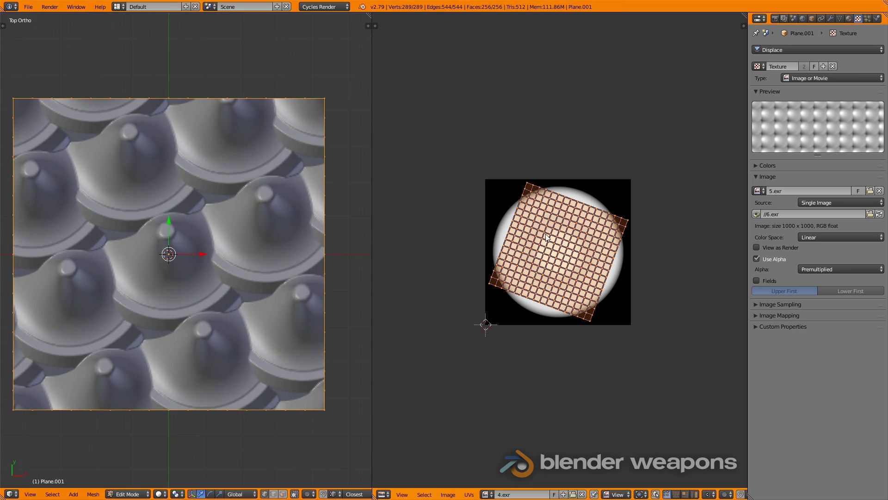
pyautogui.press('s')
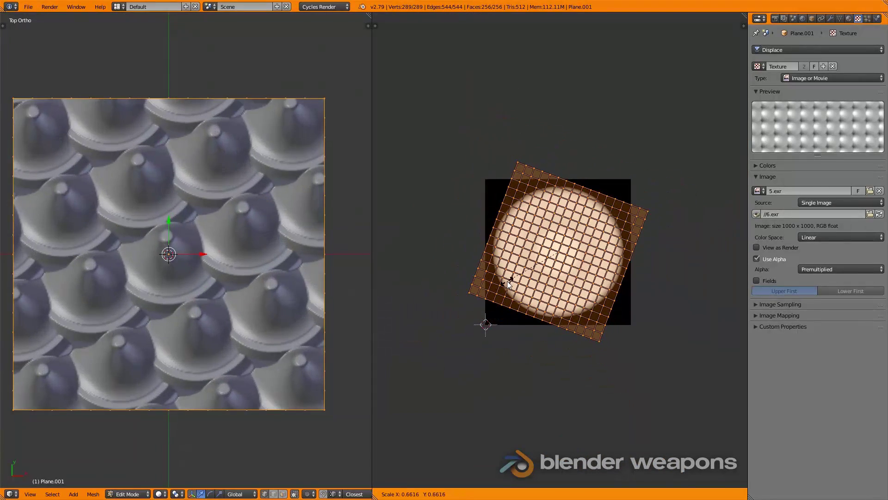
pyautogui.click(507, 281)
pyautogui.press('r')
pyautogui.click(443, 251)
# Step: Enlarge the UVs for denser tiling and set displacement strength to 0.2
pyautogui.moveTo(176, 241)
pyautogui.mouseDown(button='middle')
pyautogui.moveTo(184, 215)
pyautogui.moveTo(180, 231)
pyautogui.mouseUp(button='middle')
pyautogui.scroll(5, 175, 259)
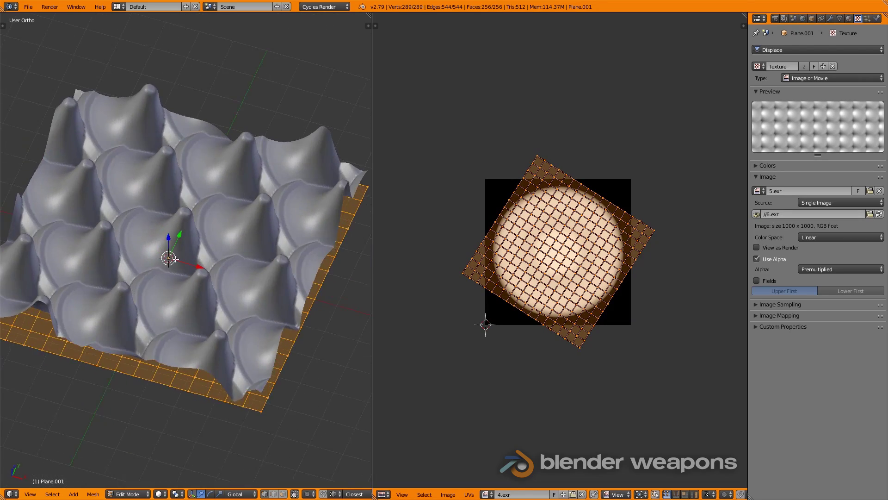
pyautogui.press('s')
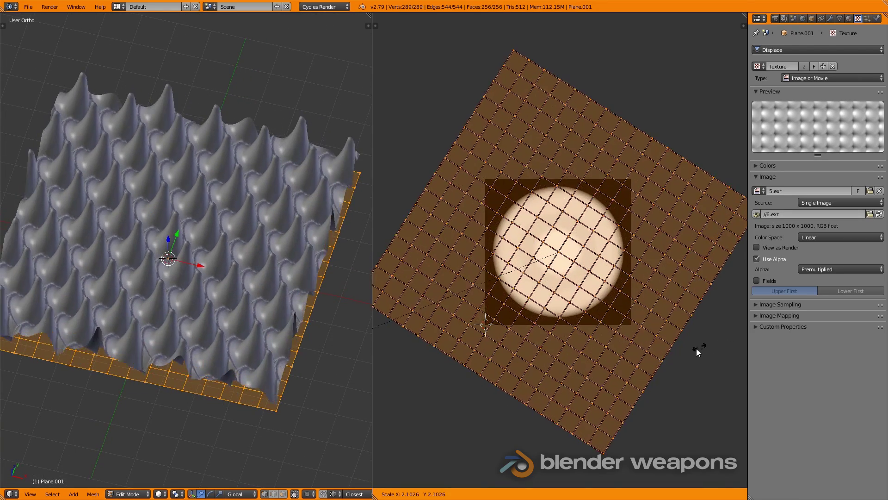
pyautogui.click(719, 312)
pyautogui.click(829, 19)
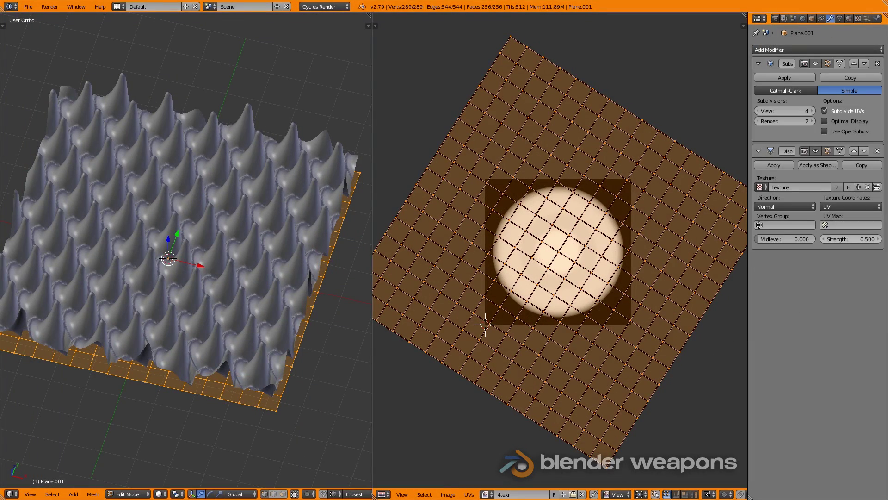
pyautogui.press('BackSpace')
pyautogui.write('2')
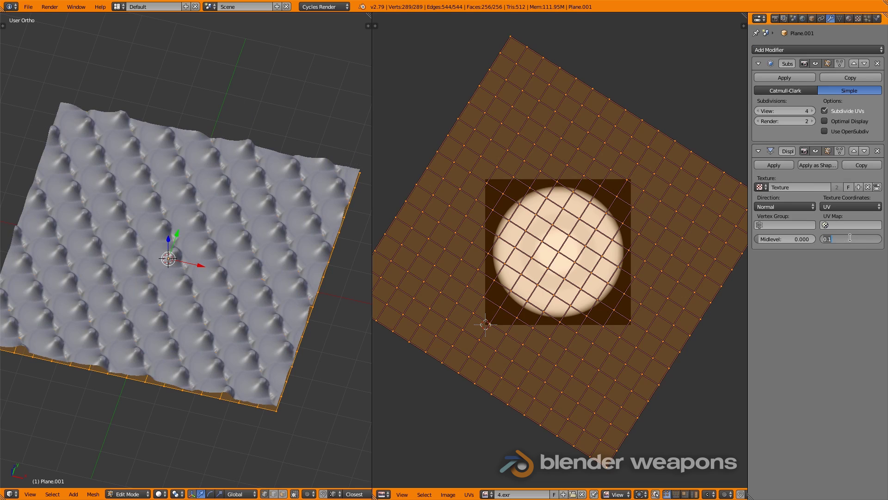
pyautogui.press('Return')
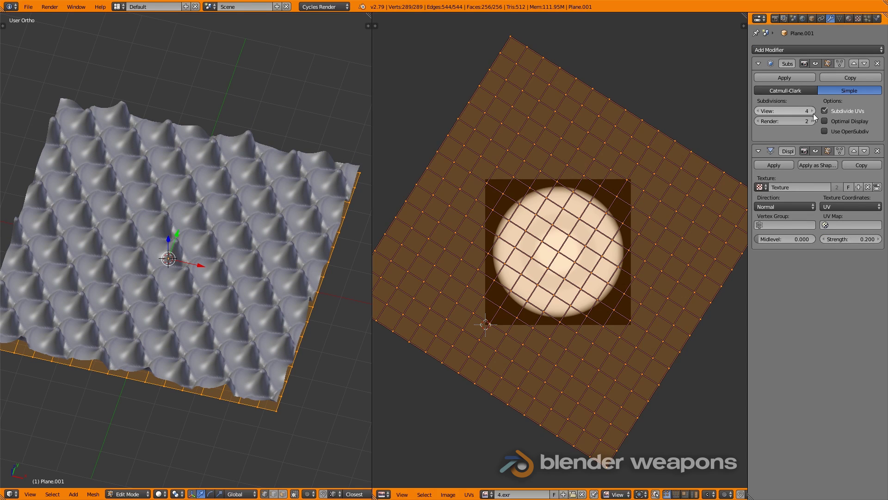
# Step: Raise the viewport subdivision level to 5 and return to top view
pyautogui.hotkey('ctrl', '5')
pyautogui.scroll(4, 195, 232)
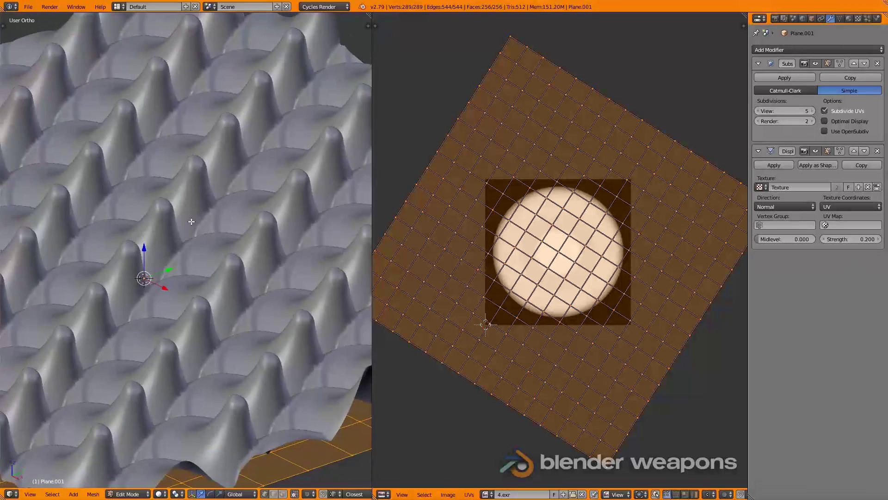
pyautogui.scroll(-5, 191, 222)
pyautogui.moveTo(192, 222); pyautogui.dragTo(222, 238, button='middle')
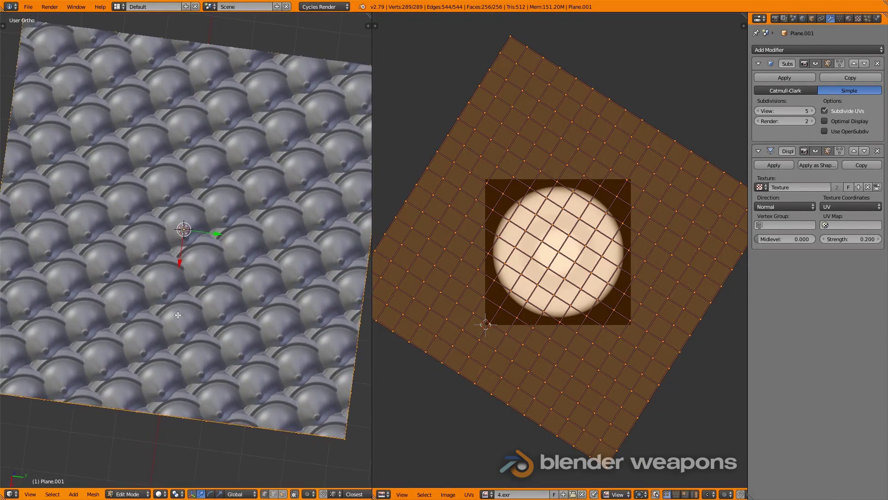
pyautogui.scroll(-2, 195, 268)
pyautogui.press('KP_7')
pyautogui.scroll(4, 207, 296)
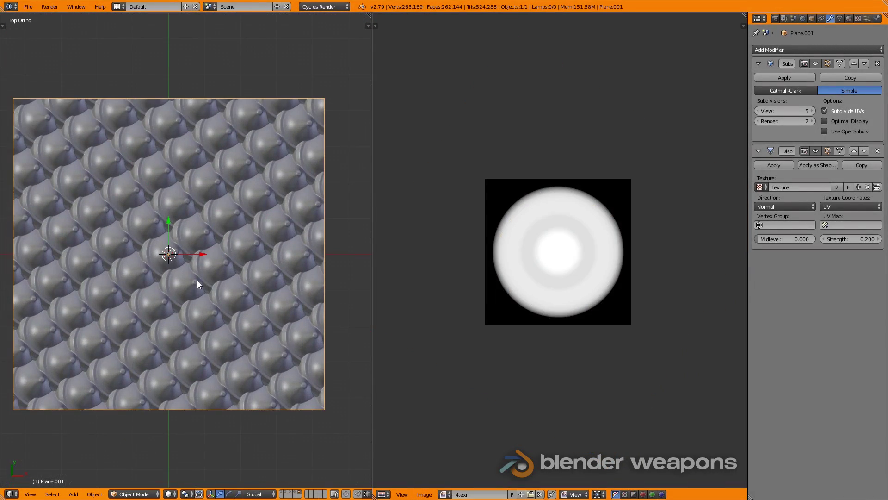
# Step: Shrink the UVs in three passes into a small patch
pyautogui.press('s')
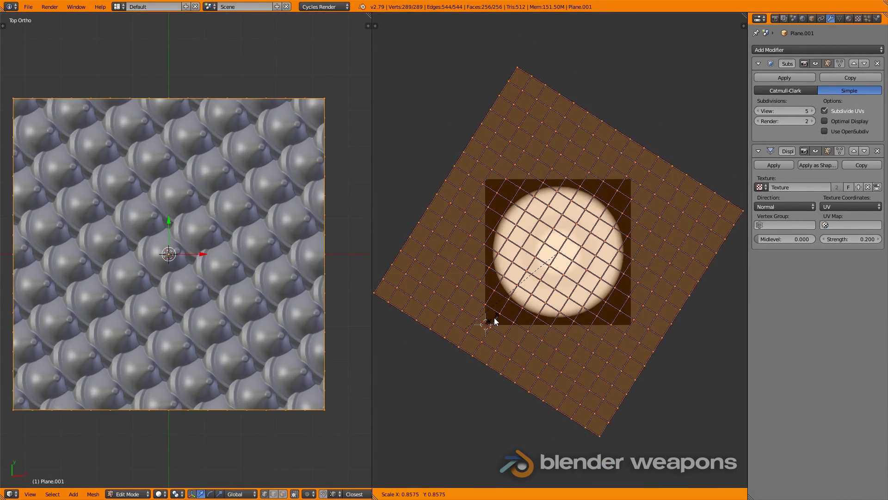
pyautogui.click(494, 317)
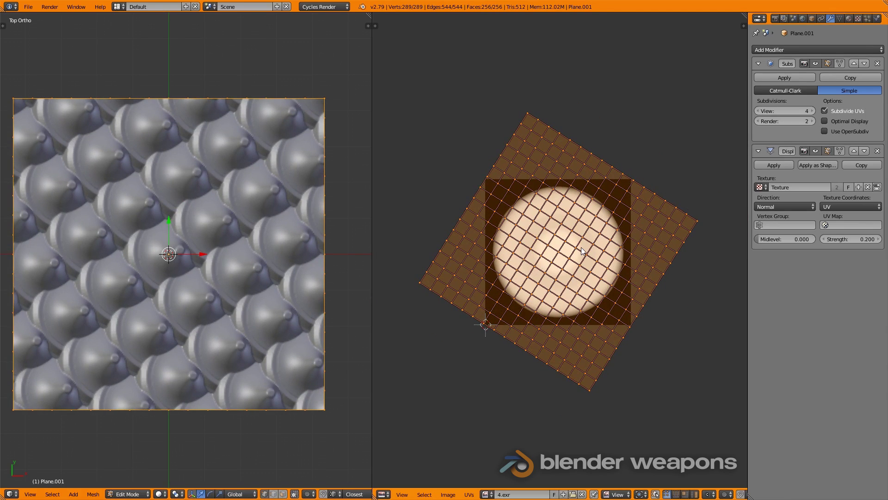
pyautogui.press('s')
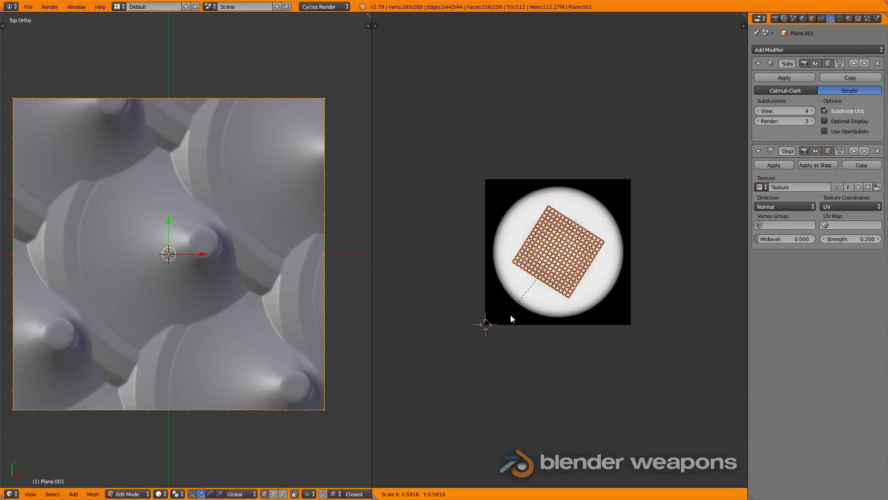
pyautogui.click(495, 333)
pyautogui.press('s')
pyautogui.click(507, 323)
# Step: Raise the displacement strength to 1.0 and orbit around the bulging mesh
pyautogui.moveTo(115, 234); pyautogui.dragTo(584, 228, button='middle')
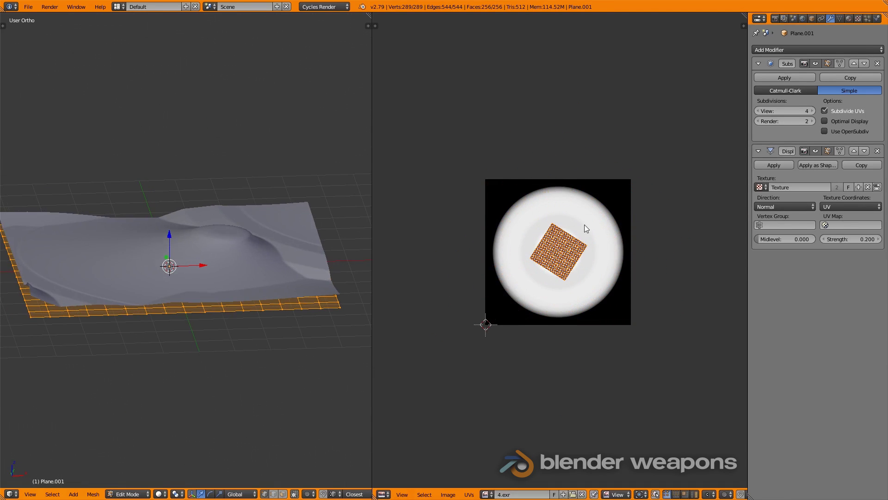
pyautogui.moveTo(843, 240); pyautogui.dragTo(865, 240)
pyautogui.moveTo(138, 259)
pyautogui.mouseDown(button='middle')
pyautogui.moveTo(176, 242)
pyautogui.moveTo(321, 261)
pyautogui.mouseUp(button='middle')
pyautogui.scroll(3, 176, 243)
# Step: Move the UV patch lower-left, then up and left, on the height map
pyautogui.press('g')
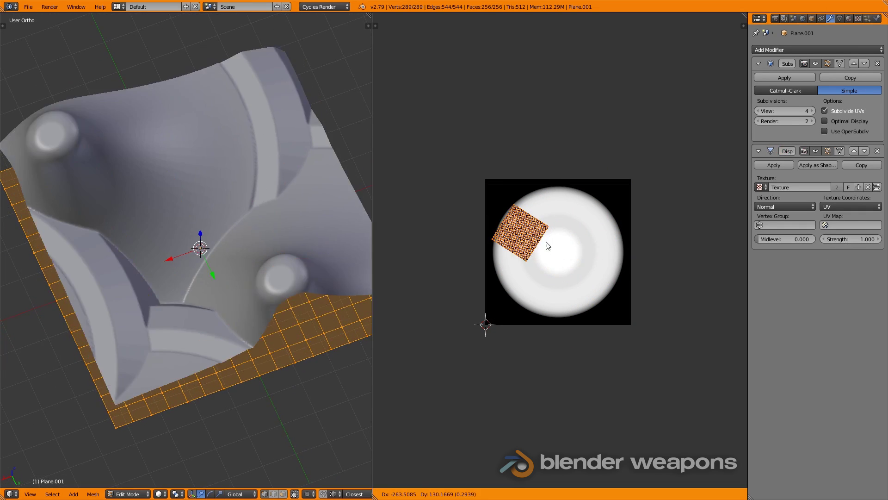
pyautogui.click(469, 301)
pyautogui.moveTo(185, 232); pyautogui.dragTo(185, 185, button='middle')
pyautogui.scroll(-4, 185, 185)
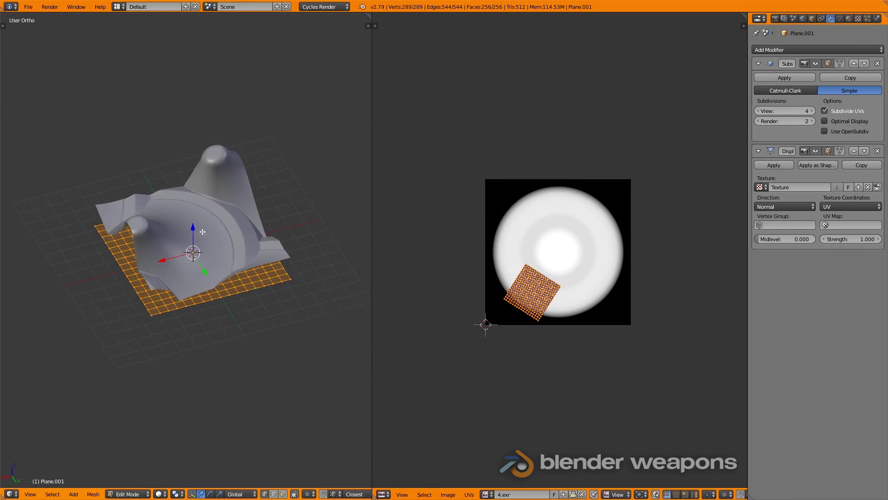
pyautogui.press('g')
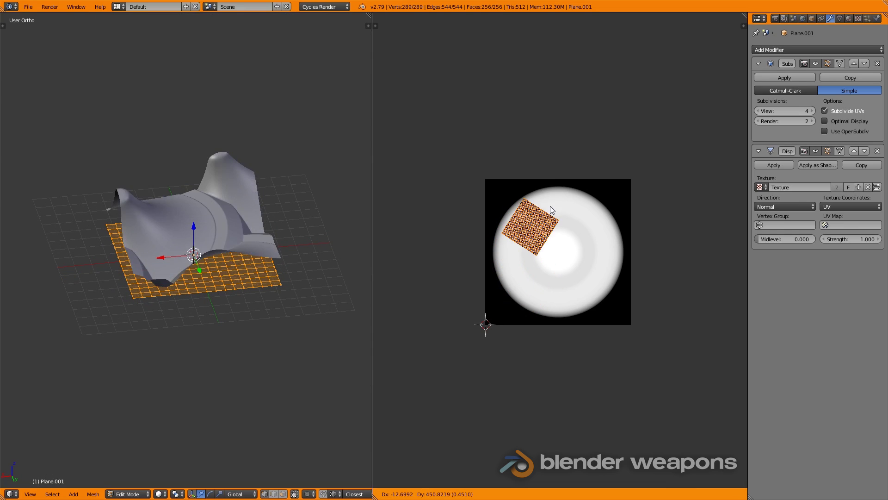
# Step: Place the UV patch, then stamp alpha 3 on the left and top-right of a cube face
pyautogui.click(604, 237)
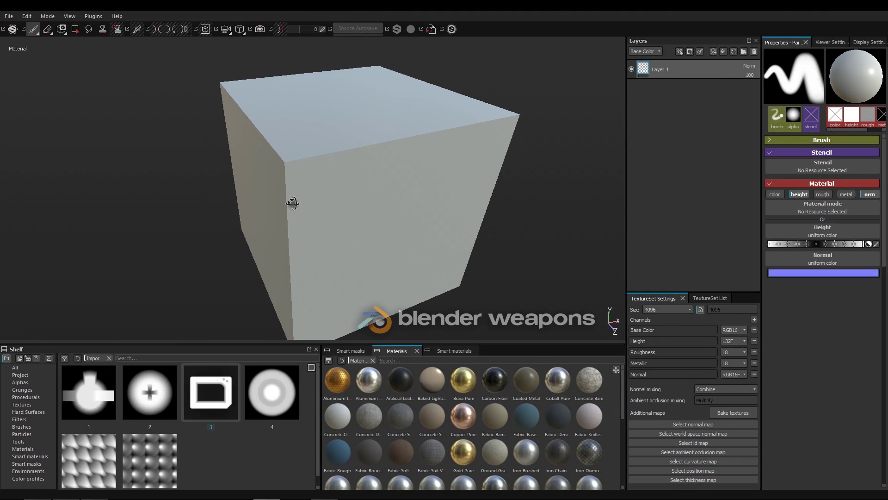
pyautogui.moveTo(329, 175)
pyautogui.keyDown('alt'); pyautogui.keyDown('shift'); pyautogui.mouseDown()
pyautogui.moveTo(374, 188)
pyautogui.moveTo(340, 182)
pyautogui.moveTo(359, 182)
pyautogui.mouseUp(); pyautogui.keyUp('shift'); pyautogui.keyUp('alt')
pyautogui.scroll(2, 359, 183)
pyautogui.scroll(-3, 366, 175)
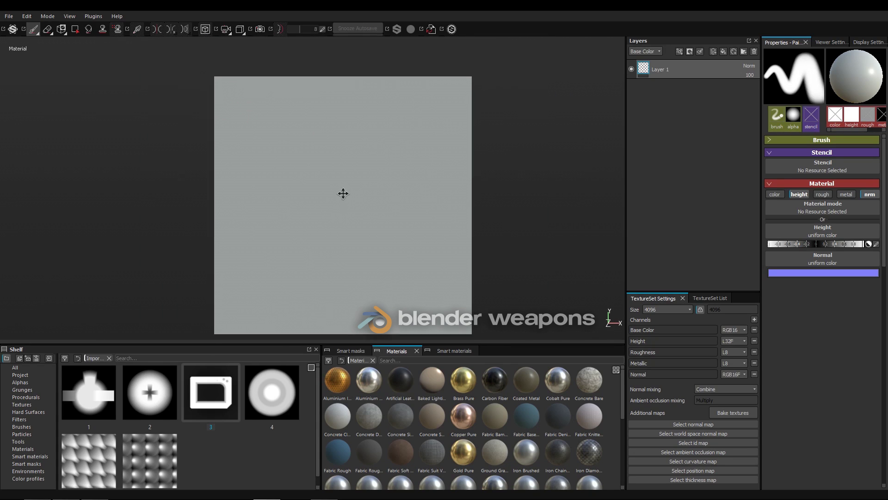
pyautogui.moveTo(199, 385)
pyautogui.mouseDown()
pyautogui.moveTo(273, 221)
pyautogui.moveTo(257, 198)
pyautogui.mouseUp()
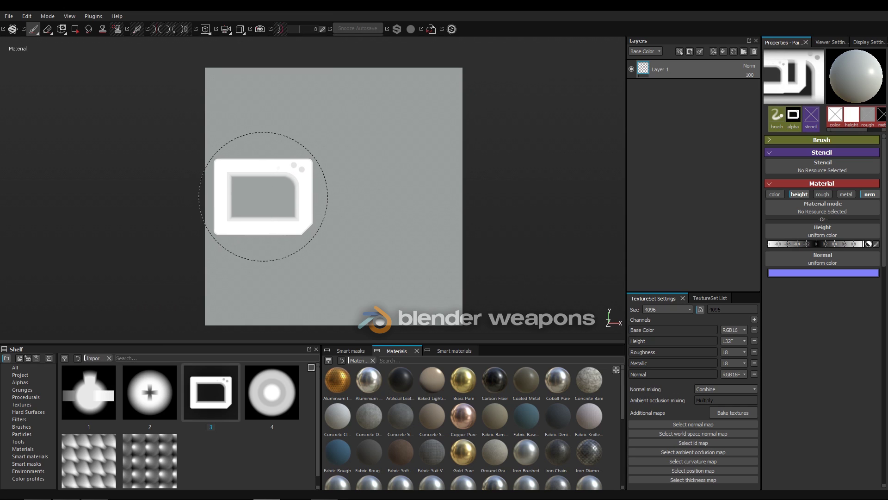
pyautogui.click(263, 196)
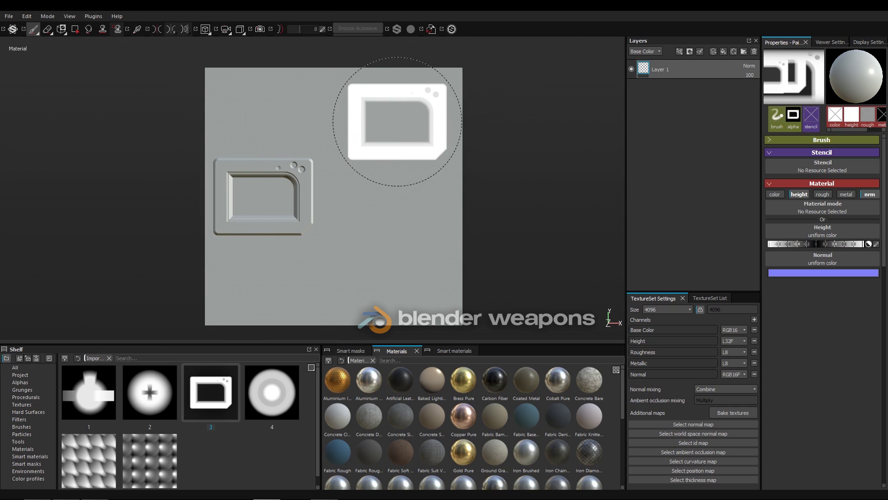
pyautogui.click(397, 121)
# Step: Stamp an alpha 2 screw head, a raised ring and a knob-and-bar shape onto the panel
pyautogui.moveTo(150, 393); pyautogui.dragTo(333, 225)
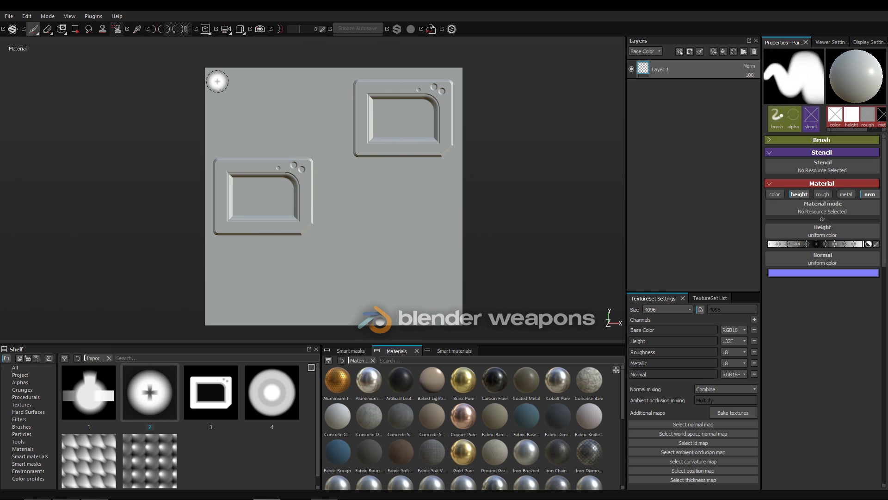
pyautogui.click(342, 142)
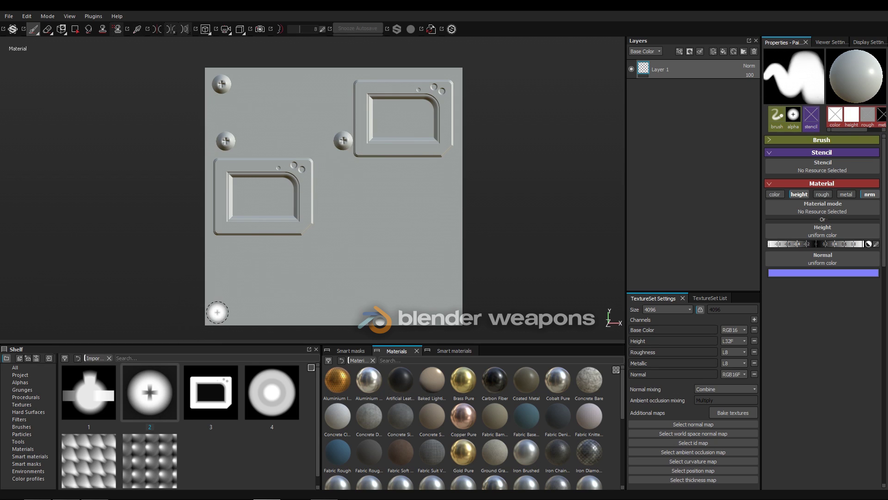
pyautogui.click(269, 402)
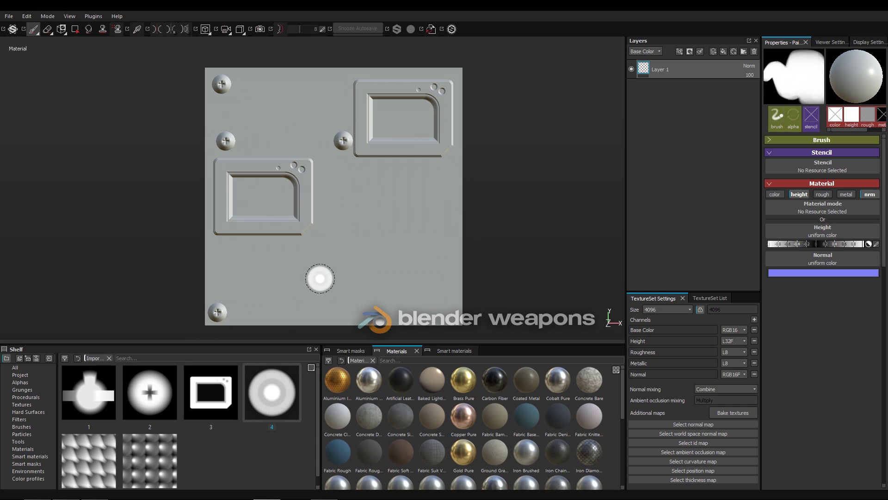
pyautogui.click(373, 219)
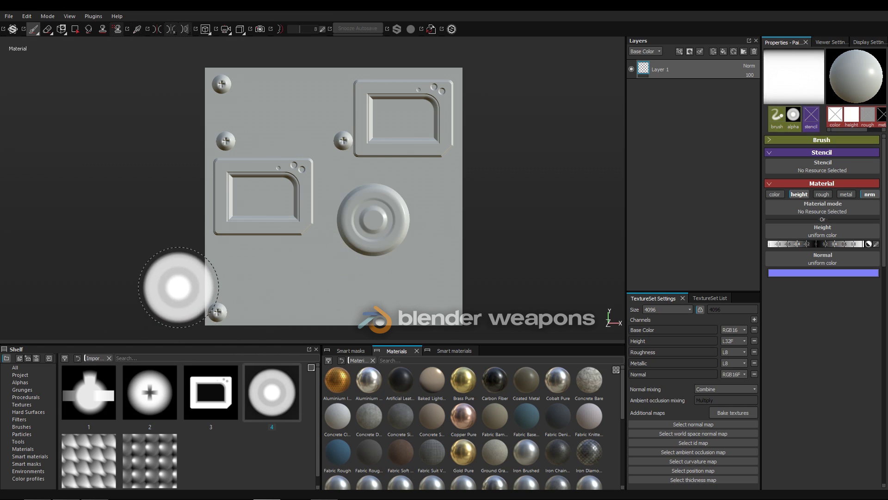
pyautogui.click(90, 395)
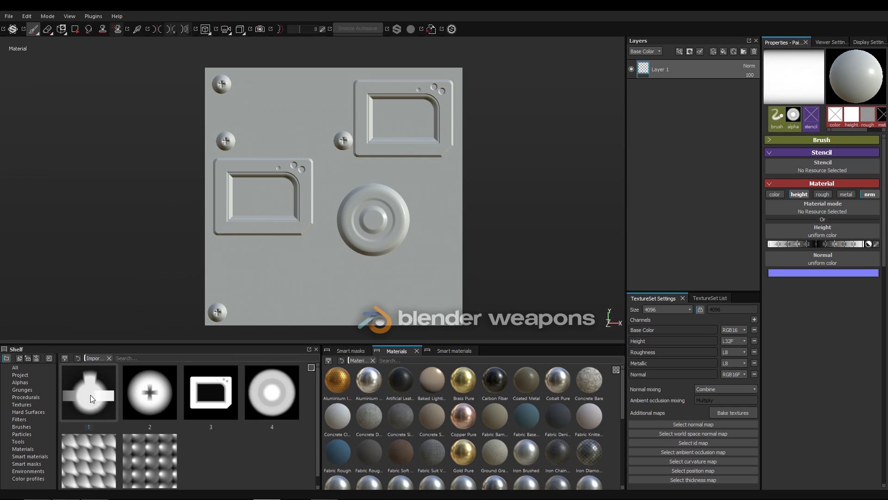
pyautogui.click(296, 285)
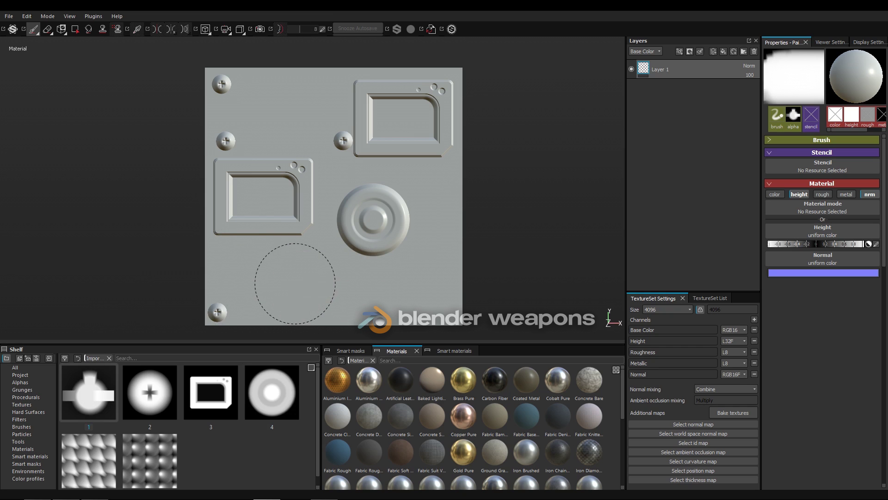
# Step: Orbit the cube and cycle the channel views to the normal map
pyautogui.moveTo(208, 188)
pyautogui.keyDown('alt'); pyautogui.mouseDown()
pyautogui.moveTo(322, 213)
pyautogui.moveTo(457, 195)
pyautogui.moveTo(370, 208)
pyautogui.mouseUp(); pyautogui.keyUp('alt')
pyautogui.keyDown('shift'); pyautogui.moveTo(370, 208); pyautogui.dragTo(392, 216, button='right'); pyautogui.keyUp('shift')
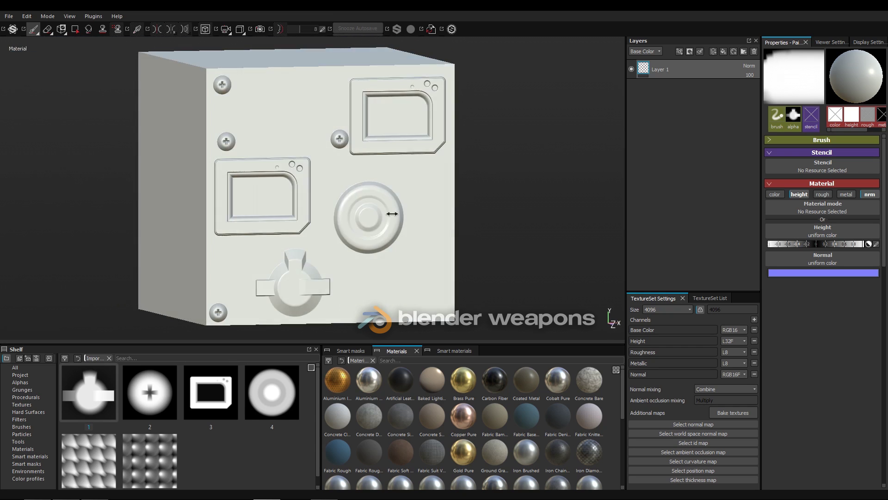
pyautogui.press('c')
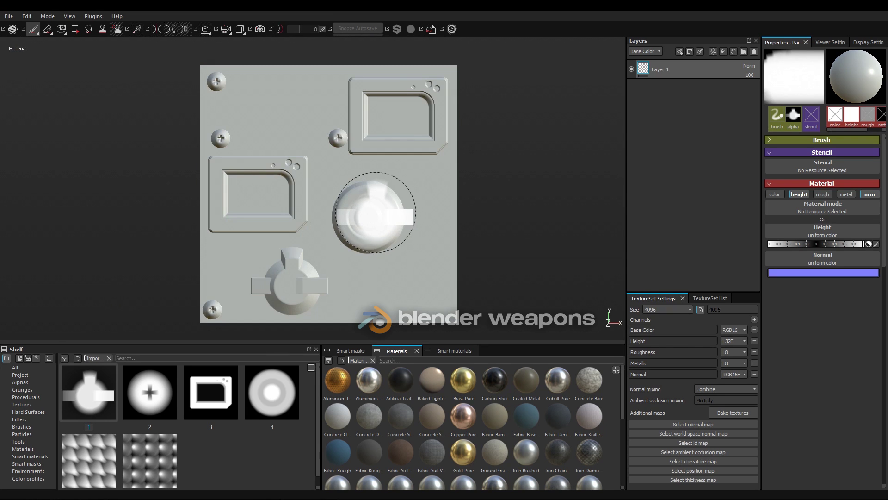
pyautogui.press('c')
pyautogui.press('c')
pyautogui.press('c')
pyautogui.press('c')
pyautogui.moveTo(375, 212)
pyautogui.keyDown('alt'); pyautogui.mouseDown()
pyautogui.moveTo(323, 211)
pyautogui.moveTo(339, 203)
pyautogui.moveTo(301, 198)
pyautogui.moveTo(397, 184)
pyautogui.moveTo(359, 230)
pyautogui.moveTo(314, 224)
pyautogui.mouseUp(); pyautogui.keyUp('alt')
pyautogui.press('c')
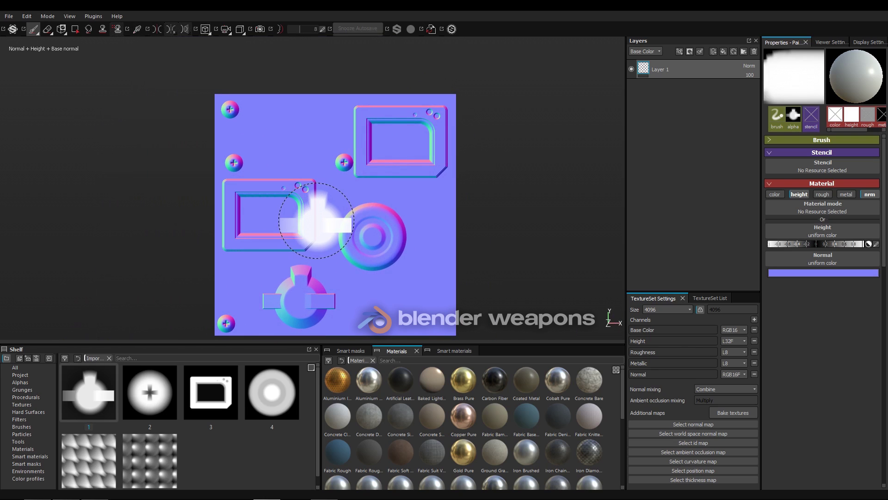
# Step: Return to the full material view and delete the layer holding the stamps
pyautogui.press('m')
pyautogui.scroll(1, 333, 210)
pyautogui.scroll(-2, 343, 212)
pyautogui.scroll(-1, 344, 212)
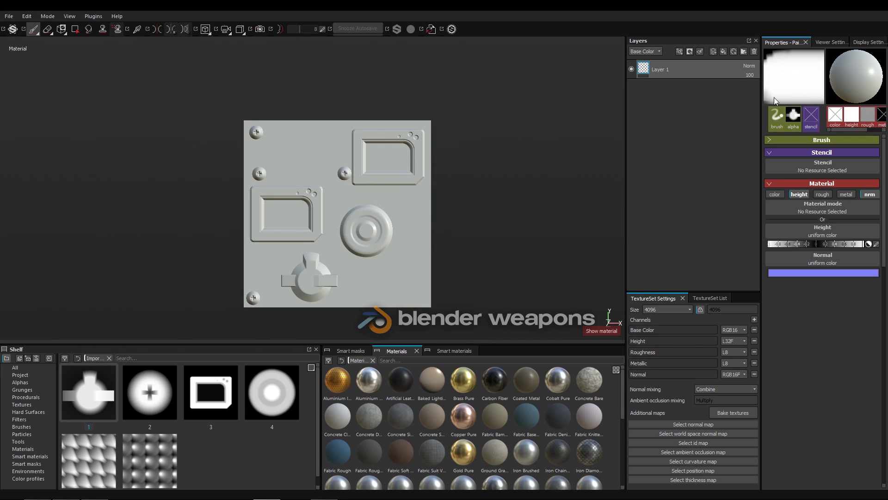
pyautogui.click(754, 52)
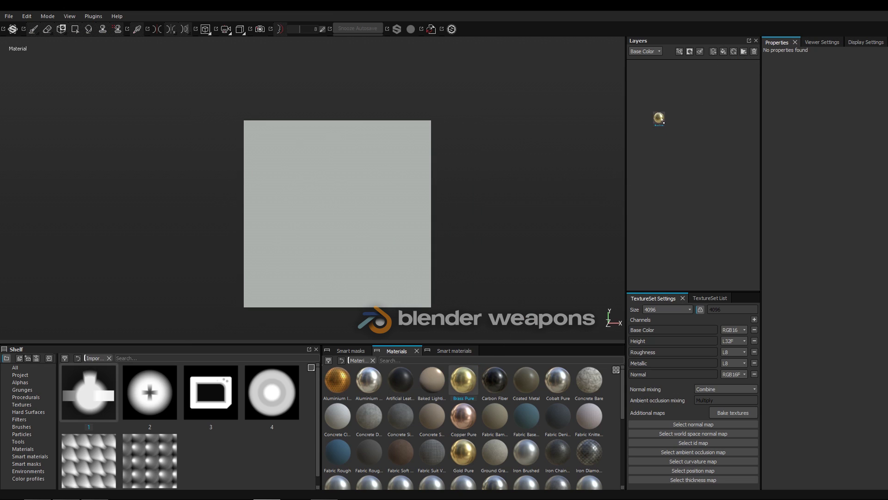
# Step: Add a Brass Pure layer and a fill layer below it with colour, roughness and metallic off
pyautogui.moveTo(663, 121); pyautogui.dragTo(670, 96)
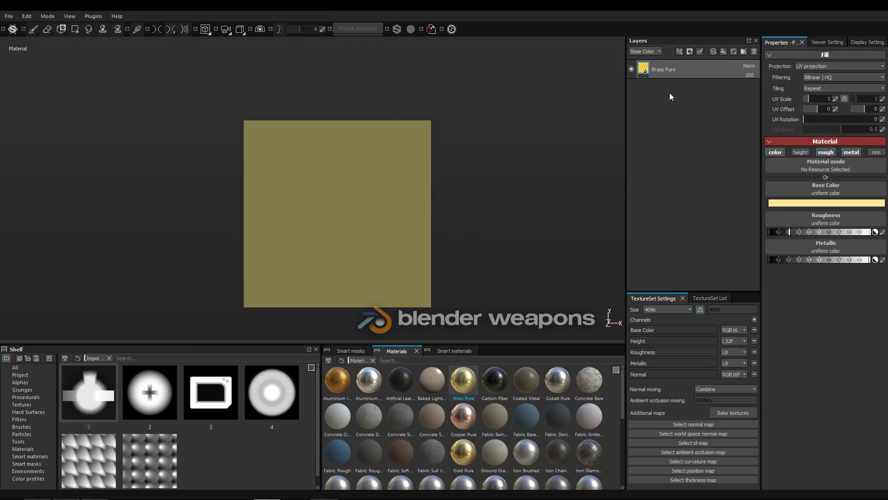
pyautogui.click(722, 51)
pyautogui.moveTo(662, 75); pyautogui.dragTo(645, 109)
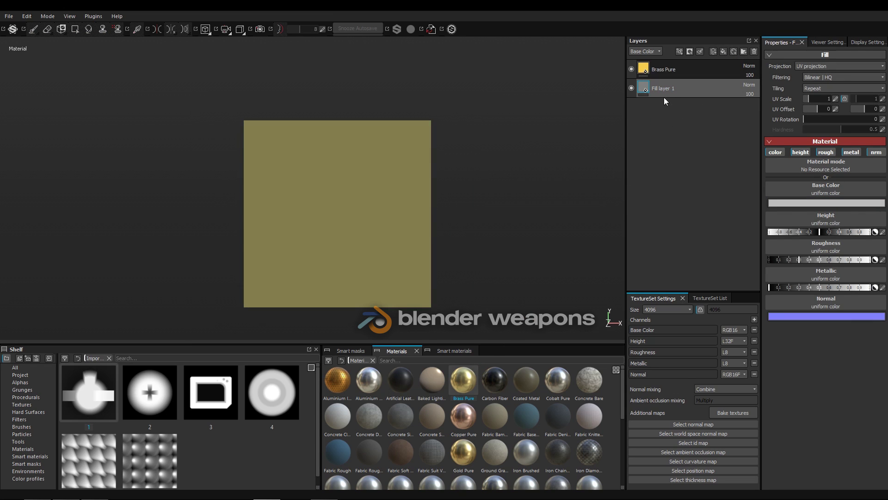
pyautogui.click(776, 152)
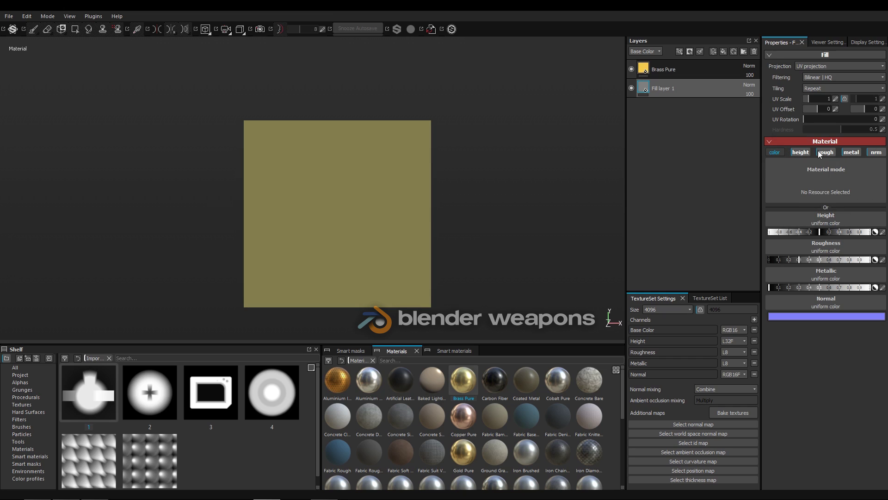
pyautogui.click(826, 152)
pyautogui.click(856, 153)
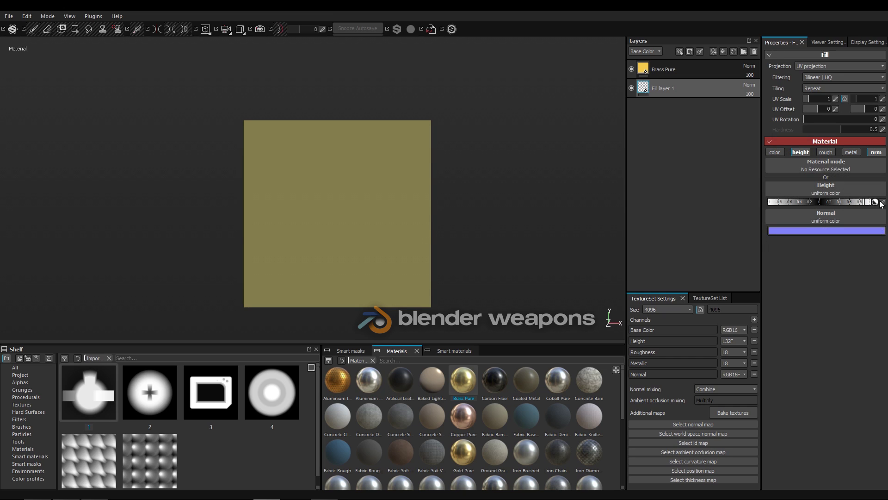
# Step: Give Fill layer 1 a bitmap mask using the imported tile pattern texture
pyautogui.rightClick(687, 90)
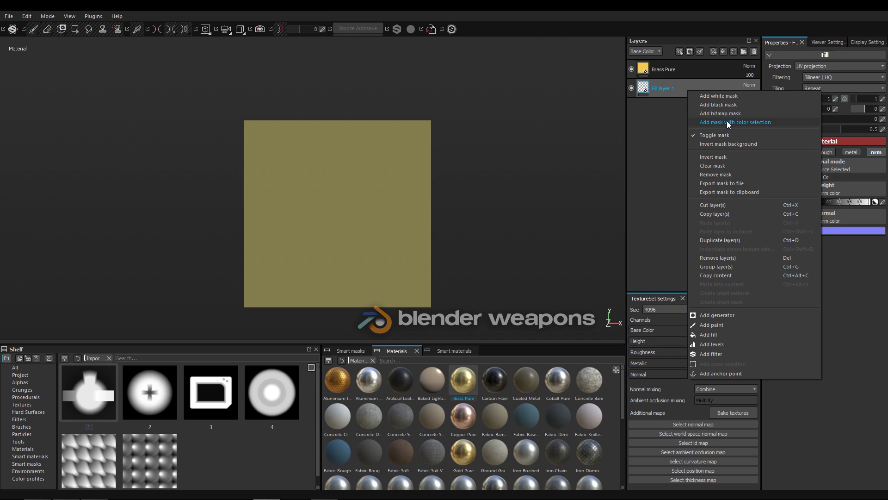
pyautogui.click(729, 113)
pyautogui.write('5')
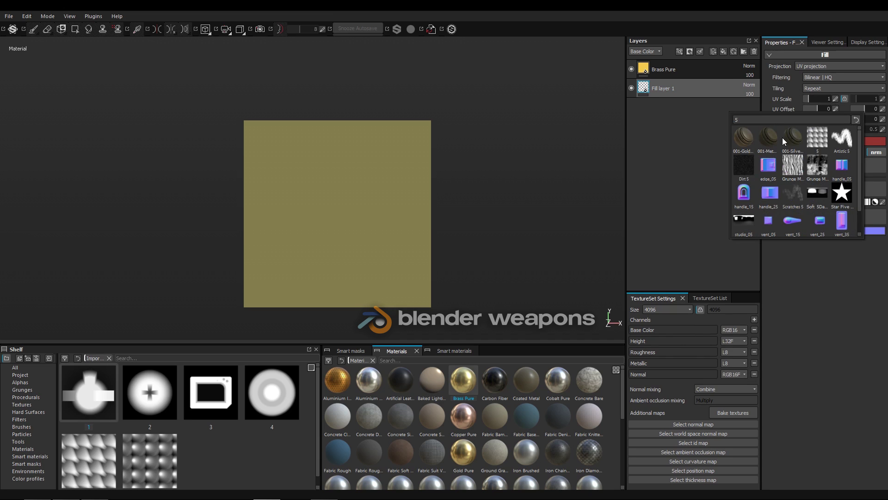
pyautogui.click(816, 136)
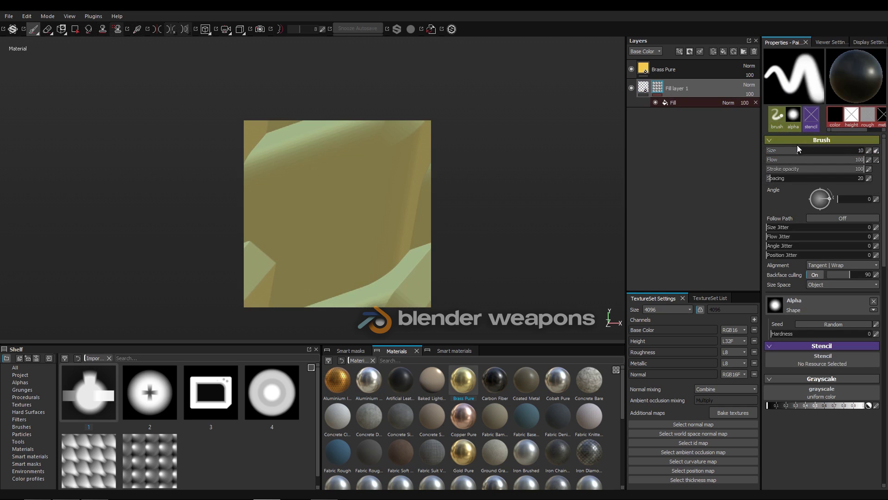
# Step: Set the mask fill's UV tiling scale to 5.78
pyautogui.click(671, 105)
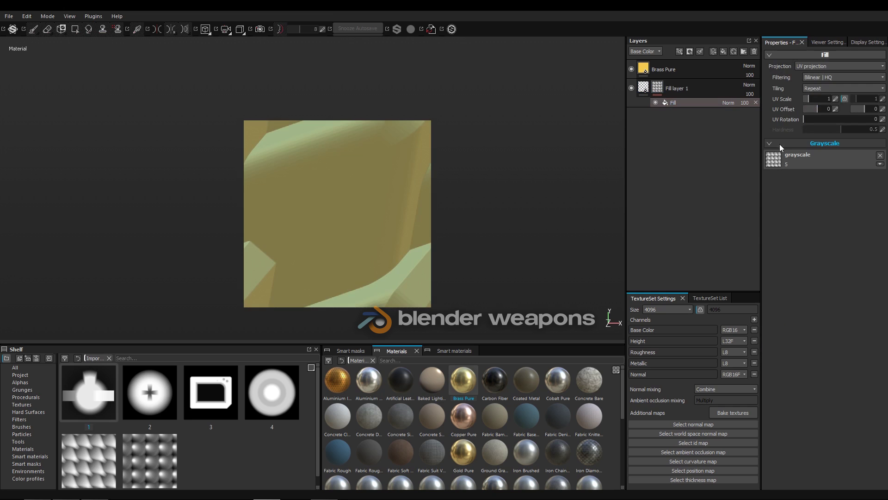
pyautogui.click(816, 100)
pyautogui.click(812, 98)
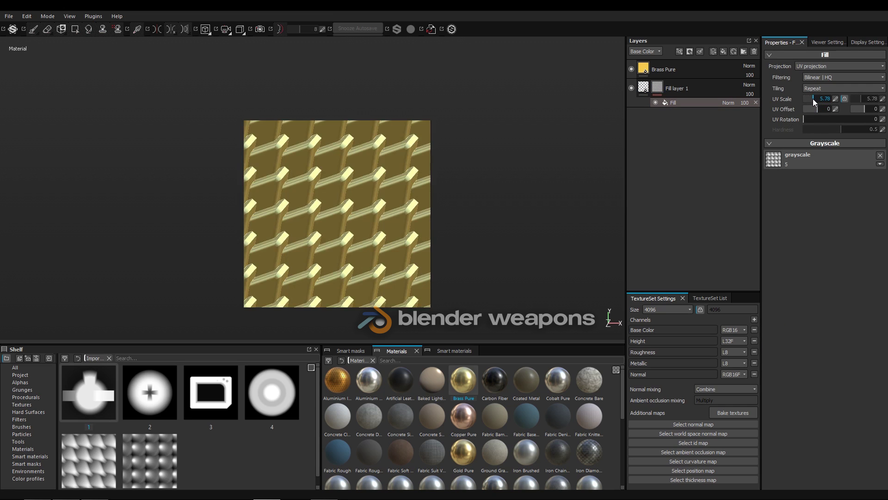
# Step: Make the Brass Pure layer nearly fully glossy with roughness close to 0
pyautogui.click(650, 69)
pyautogui.press('F2')
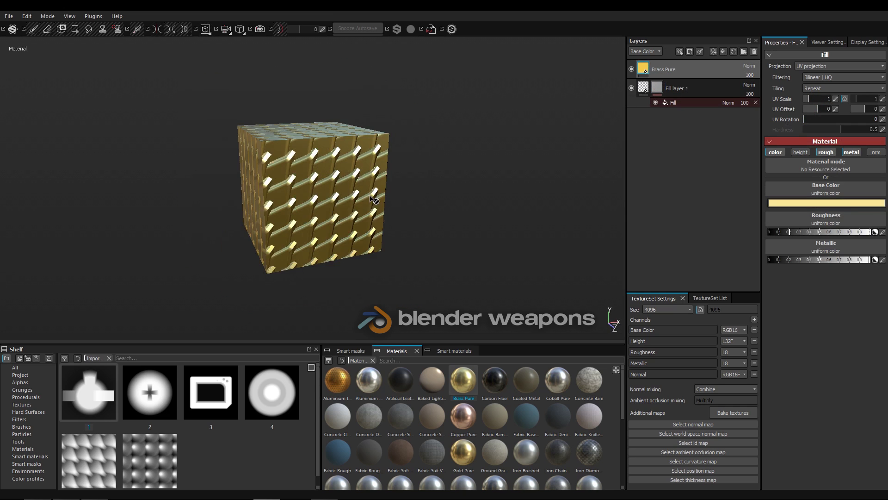
pyautogui.moveTo(341, 175)
pyautogui.keyDown('alt'); pyautogui.mouseDown()
pyautogui.moveTo(342, 213)
pyautogui.moveTo(287, 174)
pyautogui.mouseUp(); pyautogui.keyUp('alt')
pyautogui.scroll(5, 291, 178)
pyautogui.scroll(3, 291, 178)
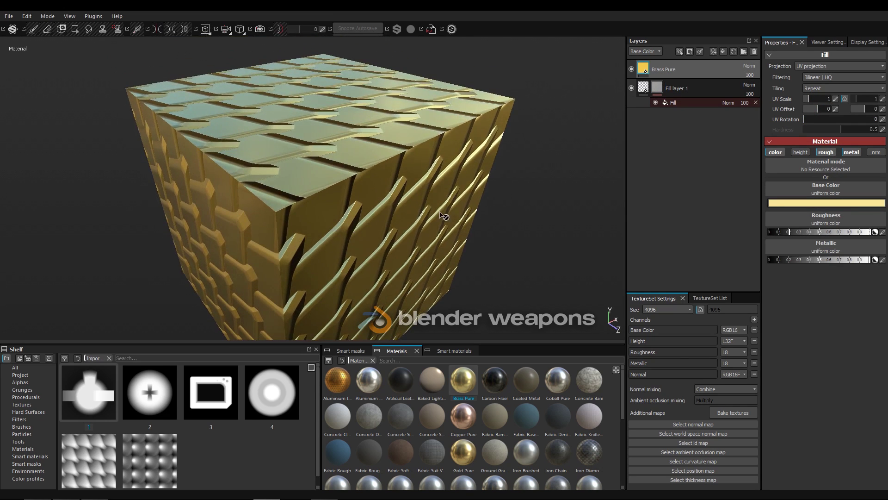
pyautogui.click(773, 234)
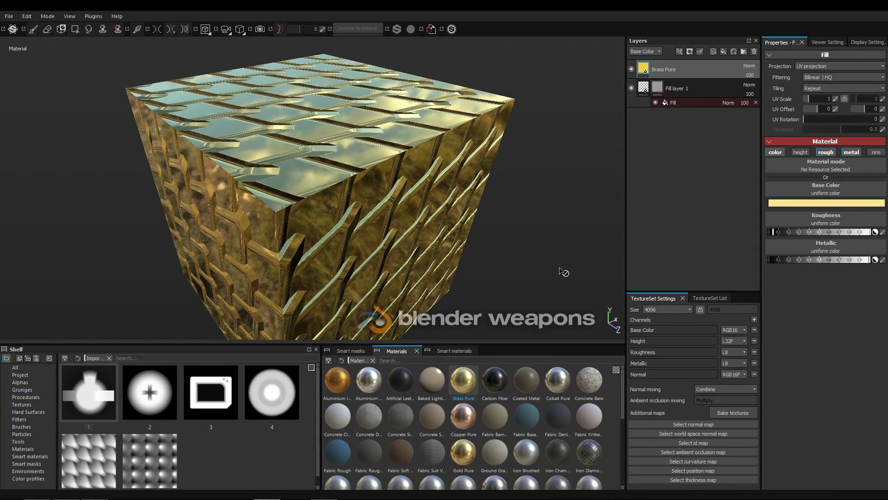
# Step: Check the UV layout, then orbit and frame the reflective tiled brass cube
pyautogui.press('F3')
pyautogui.press('F2')
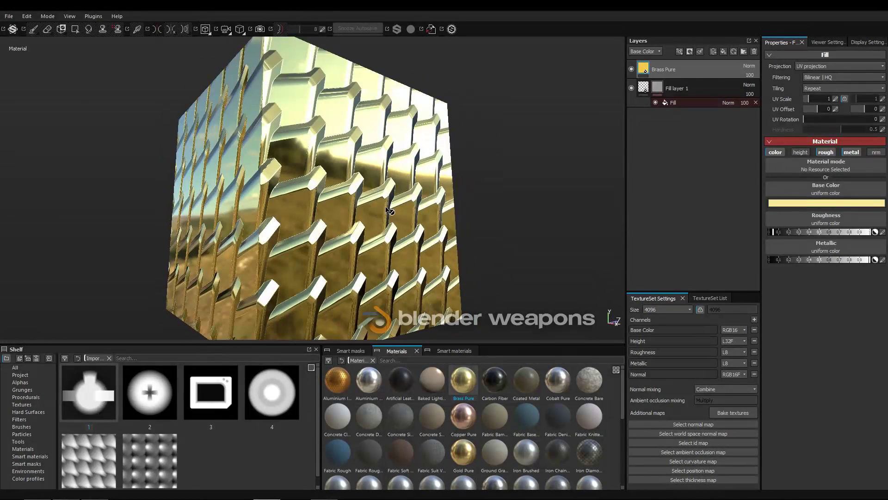
pyautogui.moveTo(390, 211)
pyautogui.keyDown('alt'); pyautogui.mouseDown()
pyautogui.moveTo(422, 213)
pyautogui.moveTo(384, 242)
pyautogui.moveTo(301, 231)
pyautogui.mouseUp(); pyautogui.keyUp('alt')
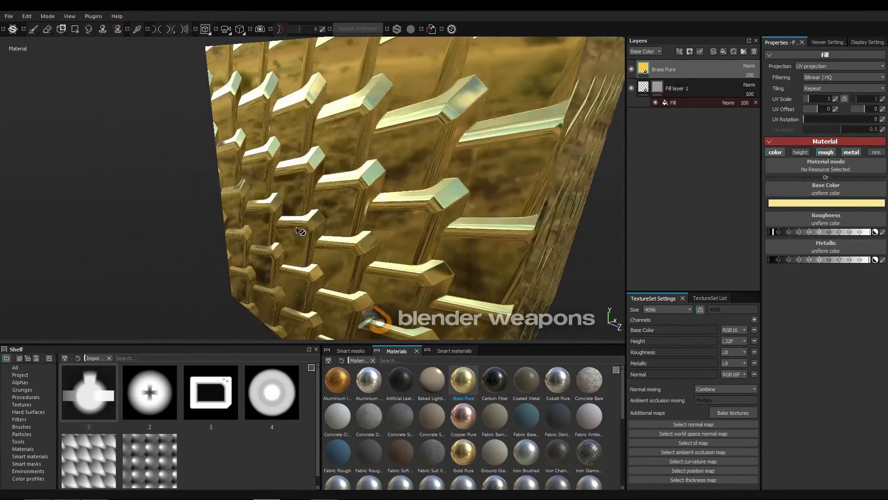
pyautogui.press('f')
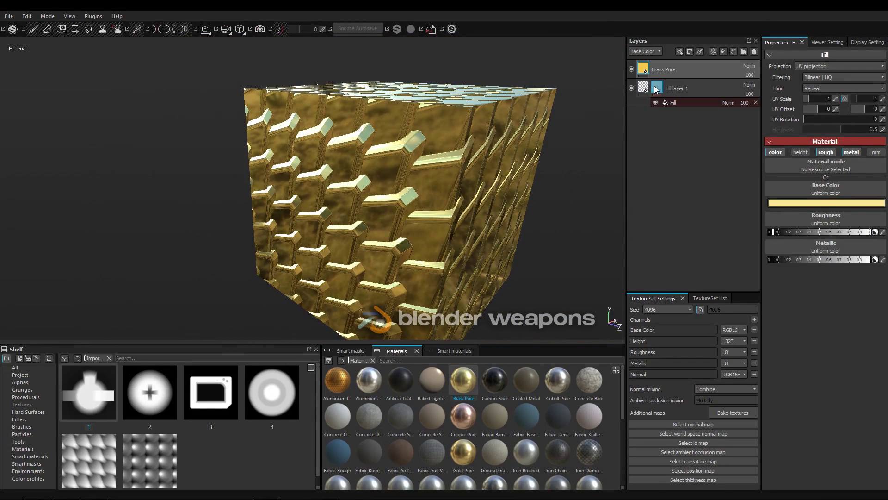
pyautogui.press('1')
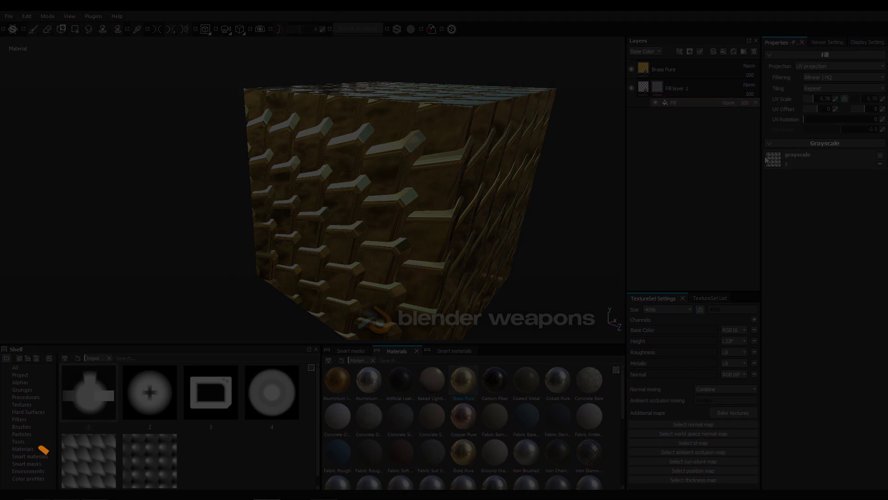